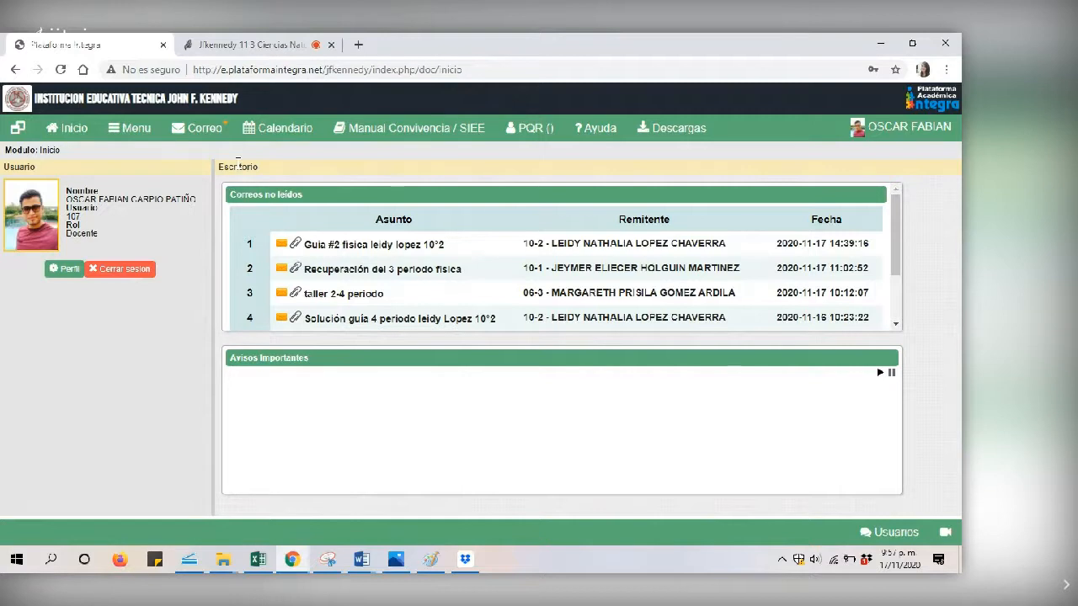
Open the Evaluación Virtual module of the academic platform
click(131, 135)
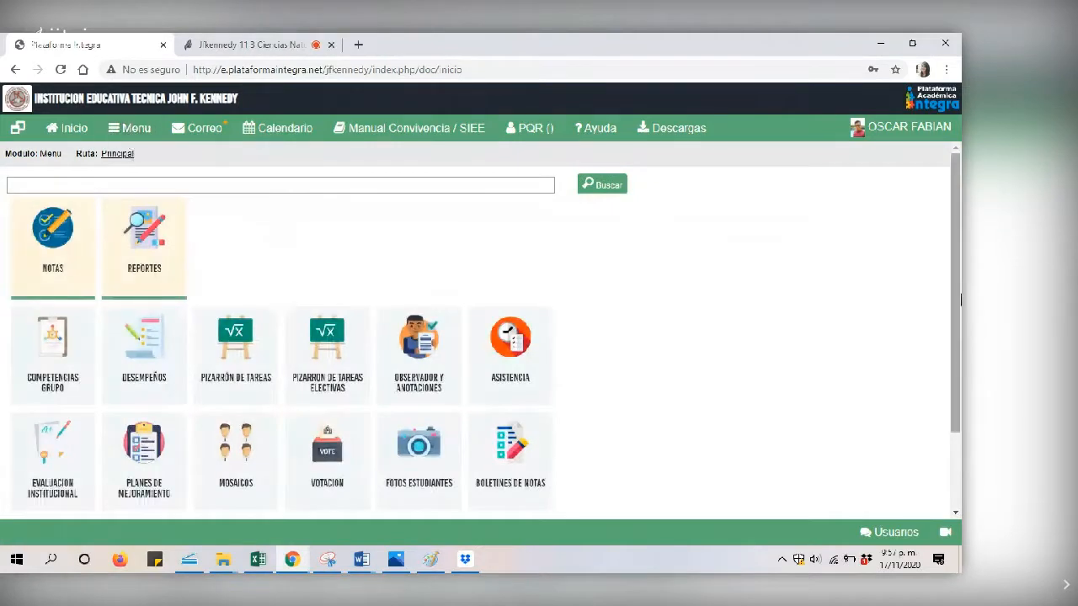
scroll(337, 379, down, 2)
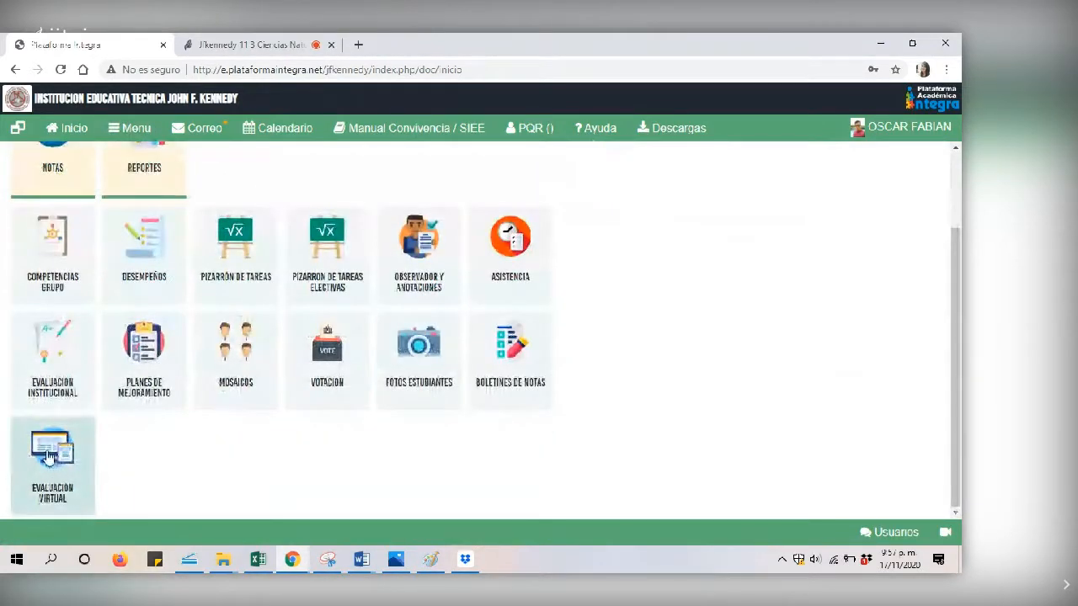
click(54, 444)
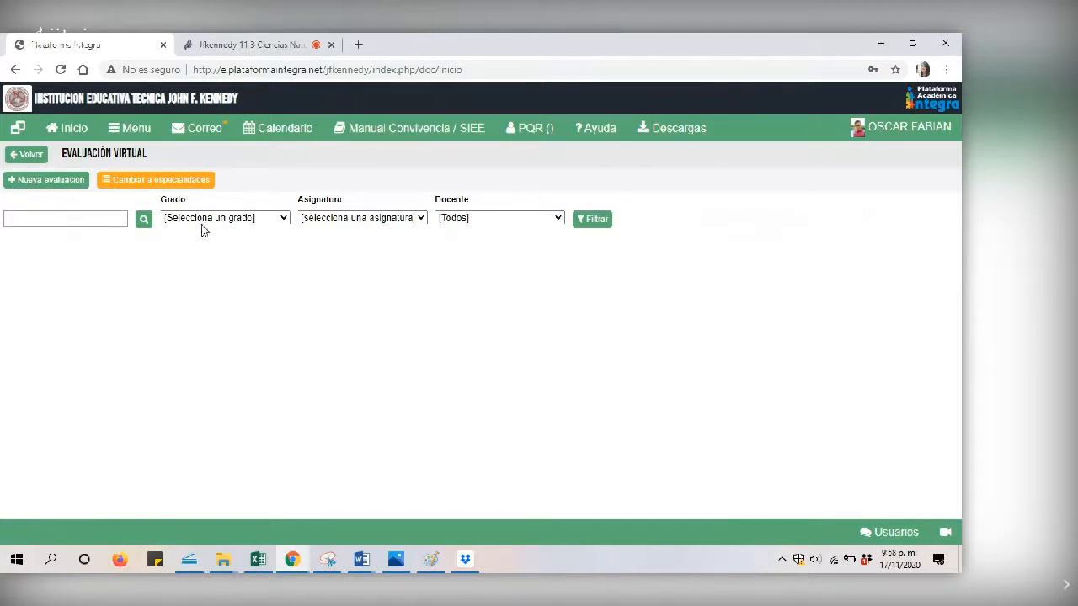
Start a new evaluation for grade Sexto in the subject Ética, Valores Y Cátedra De La Paz
click(36, 185)
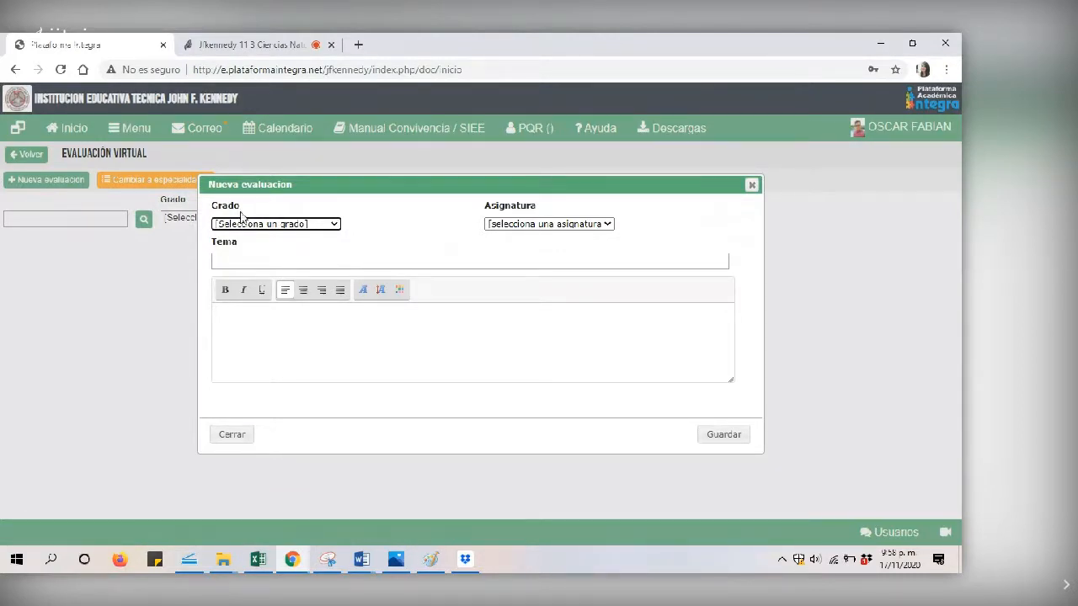
click(328, 225)
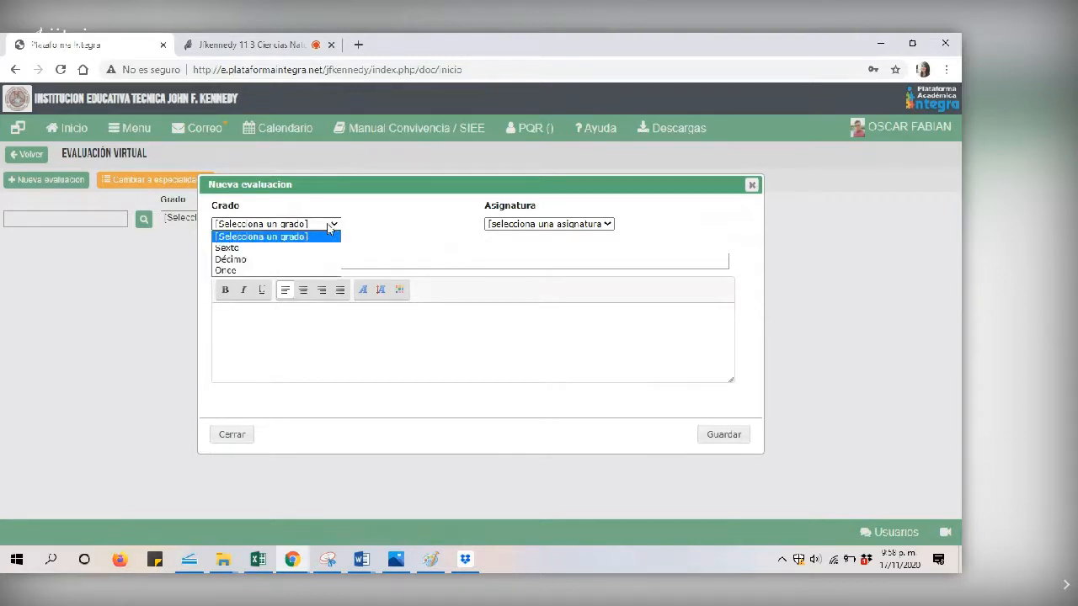
click(248, 249)
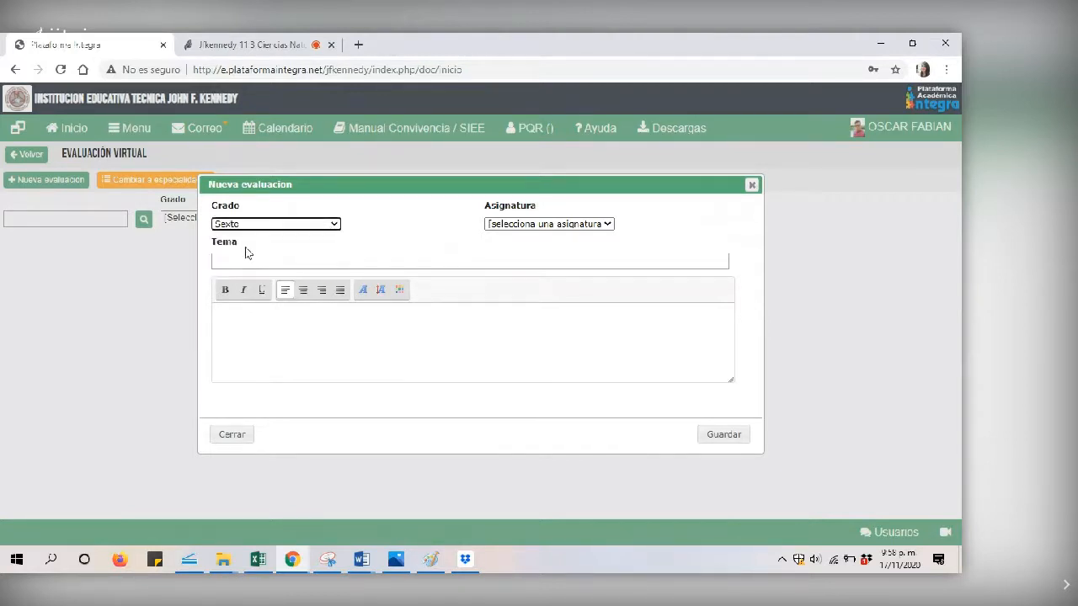
click(511, 225)
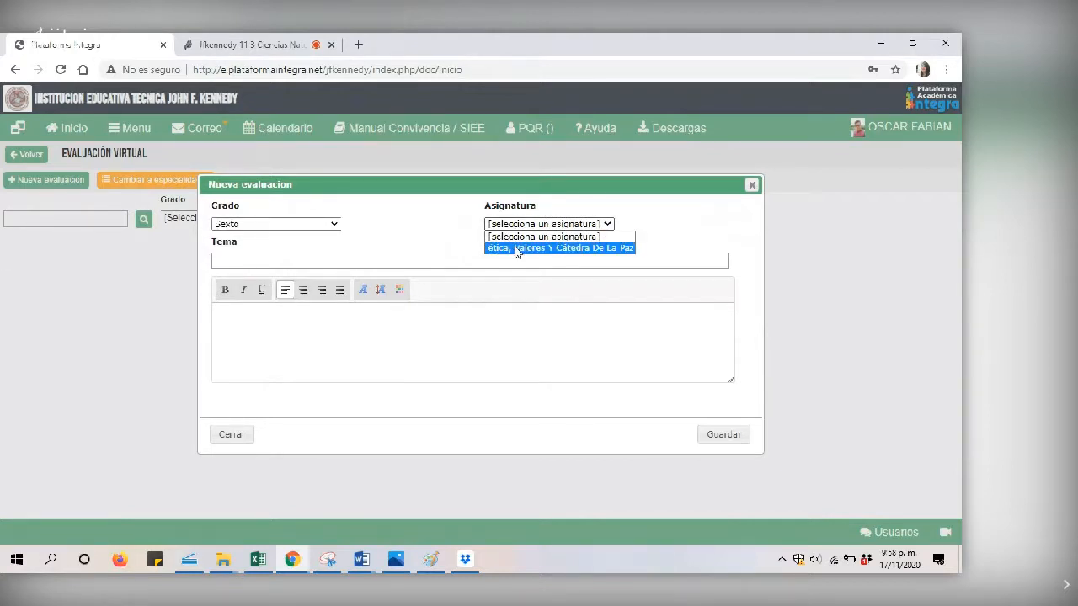
click(516, 250)
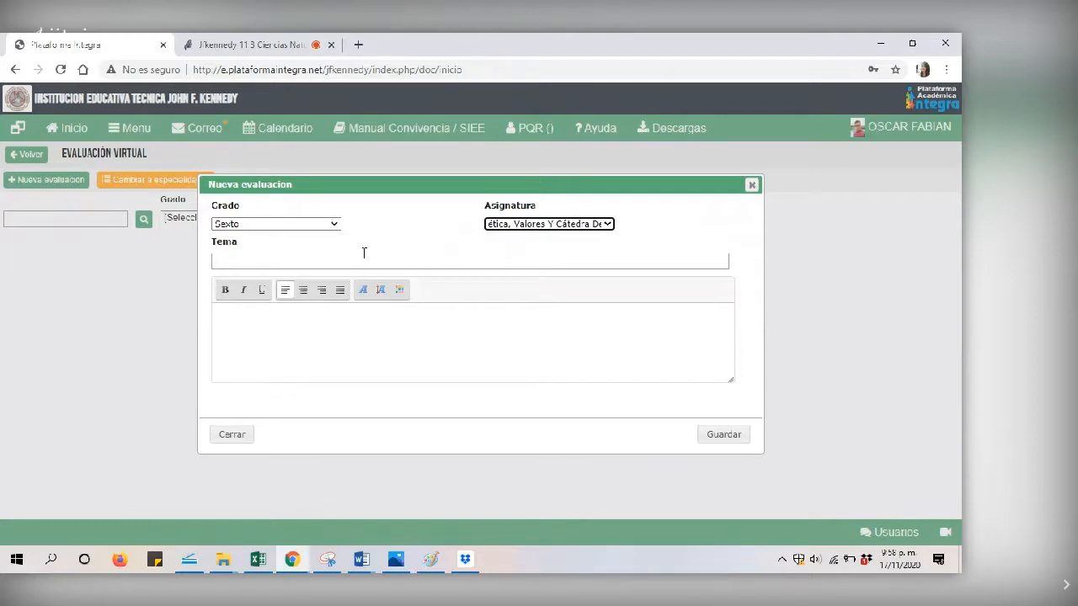
Set the evaluation's topic to "Cultura general" and save the evaluation
click(290, 261)
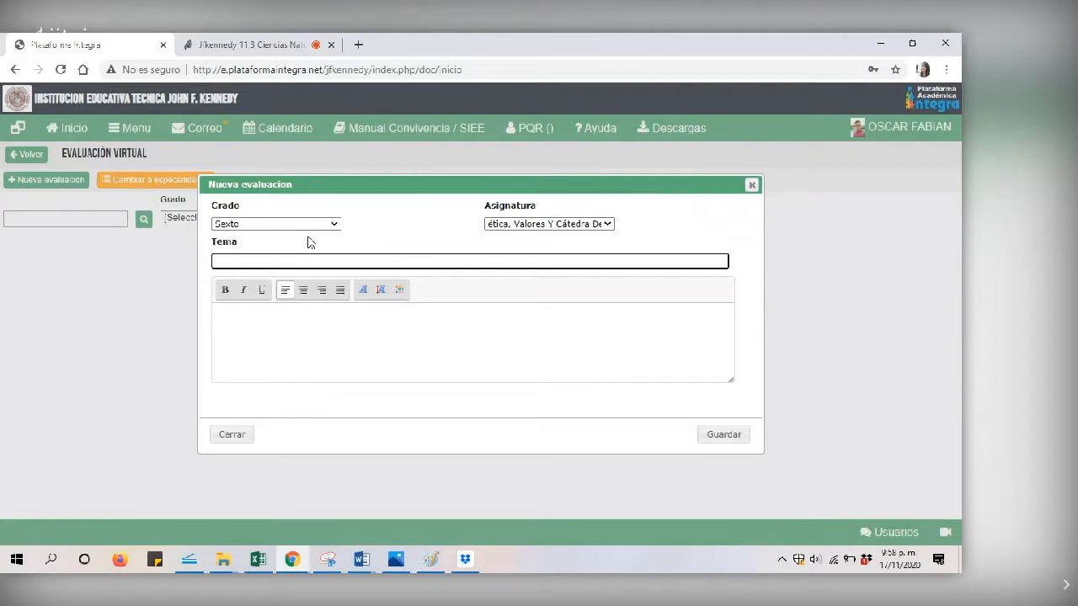
text(Colores)
key(BackSpace)
key(BackSpace)
key(BackSpace)
key(BackSpace)
key(BackSpace)
key(BackSpace)
key(BackSpace)
text(Cuktura genera)
key(BackSpace)
text(l)
click(714, 437)
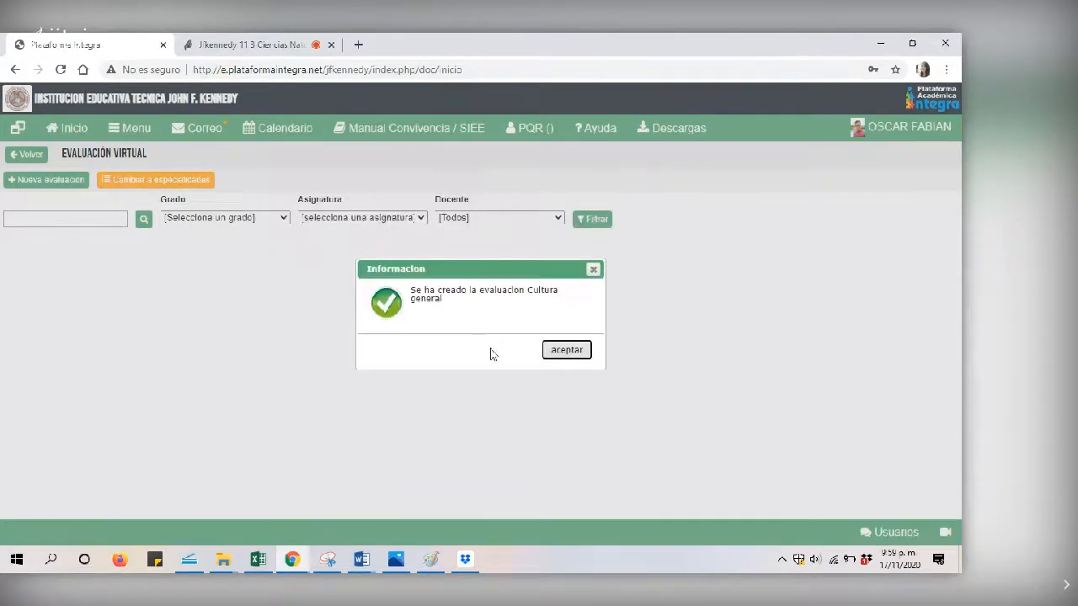
click(552, 357)
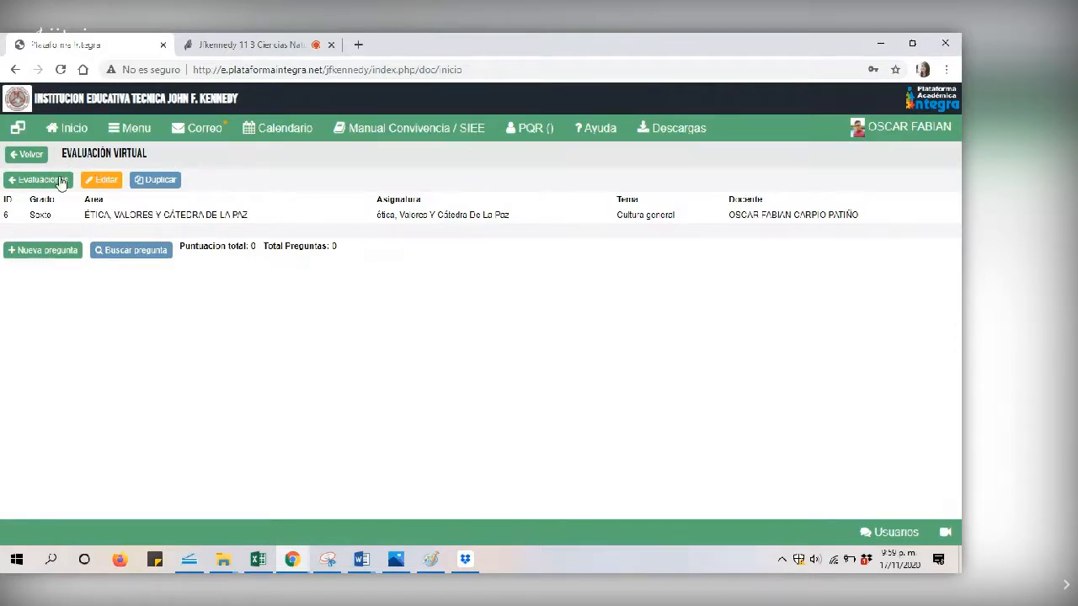
double_click(11, 200)
drag(179, 250, 339, 255)
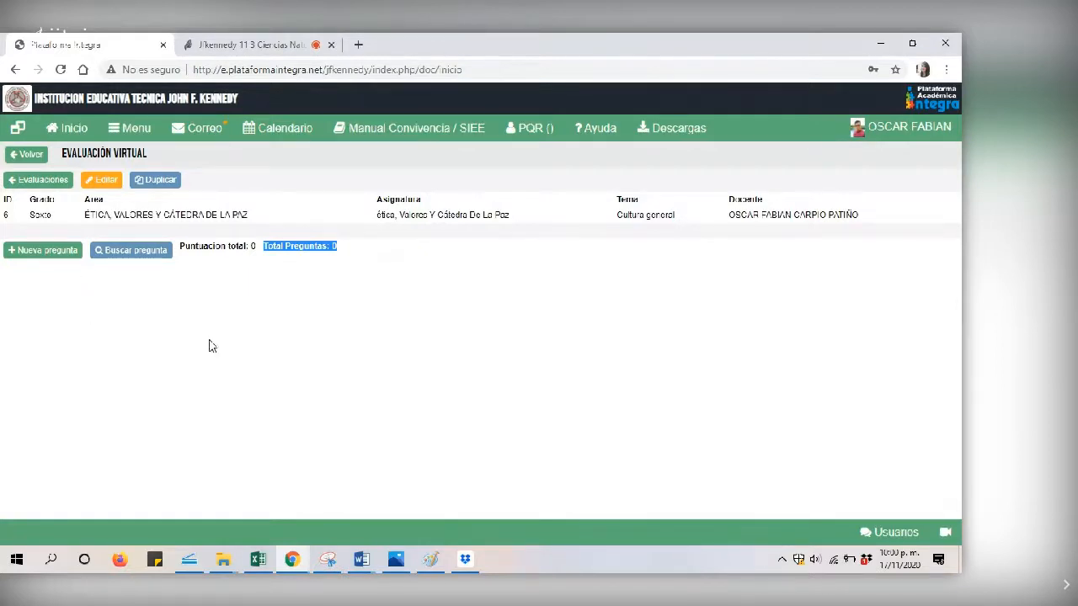
Start a new question of type Seleccion multiple sencilla with a score of 20
click(38, 252)
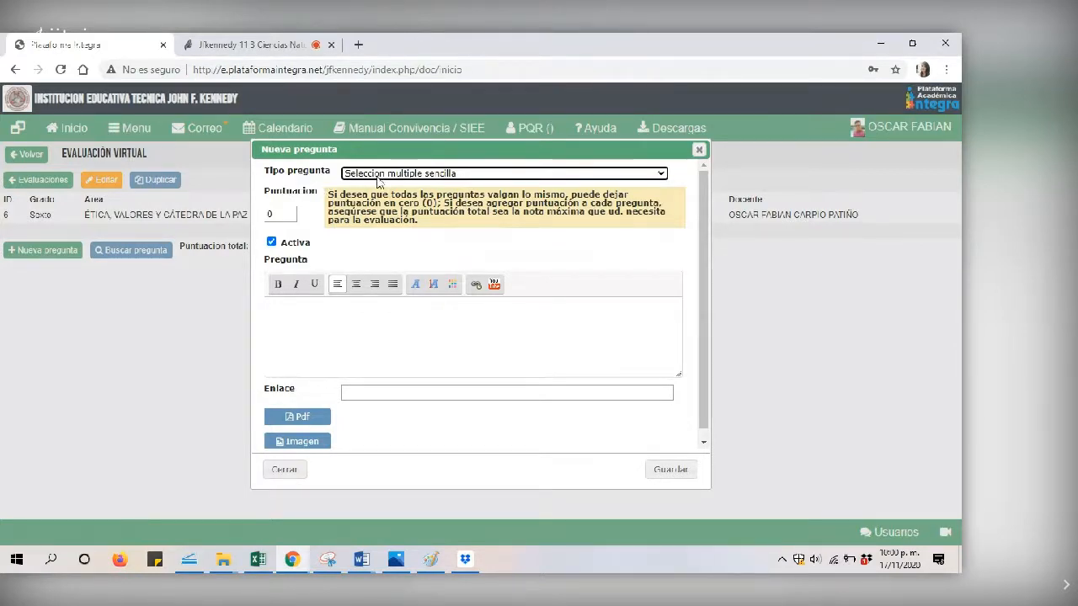
click(661, 174)
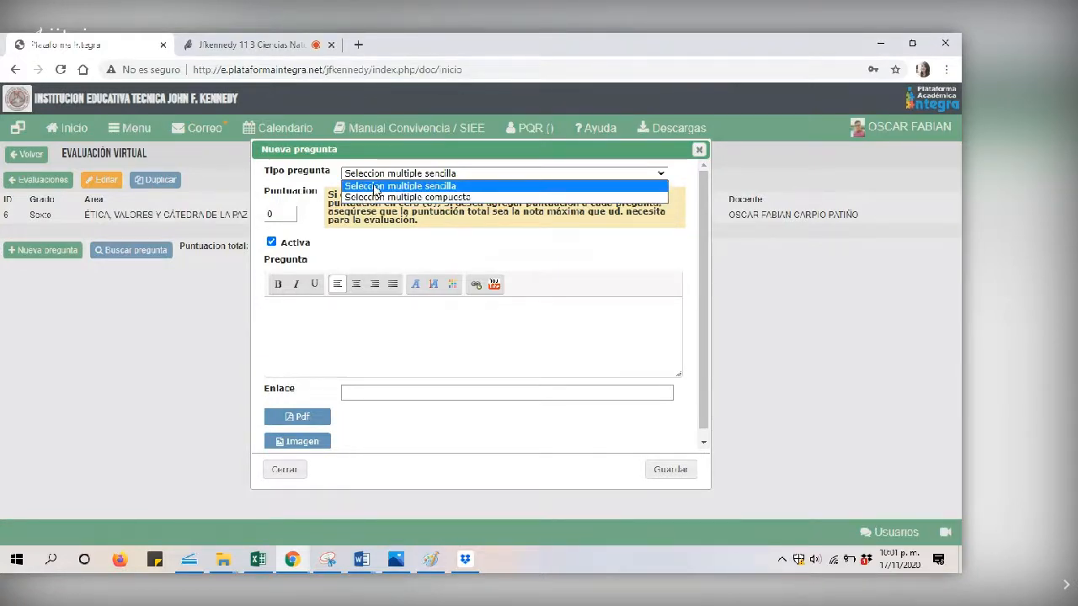
click(429, 186)
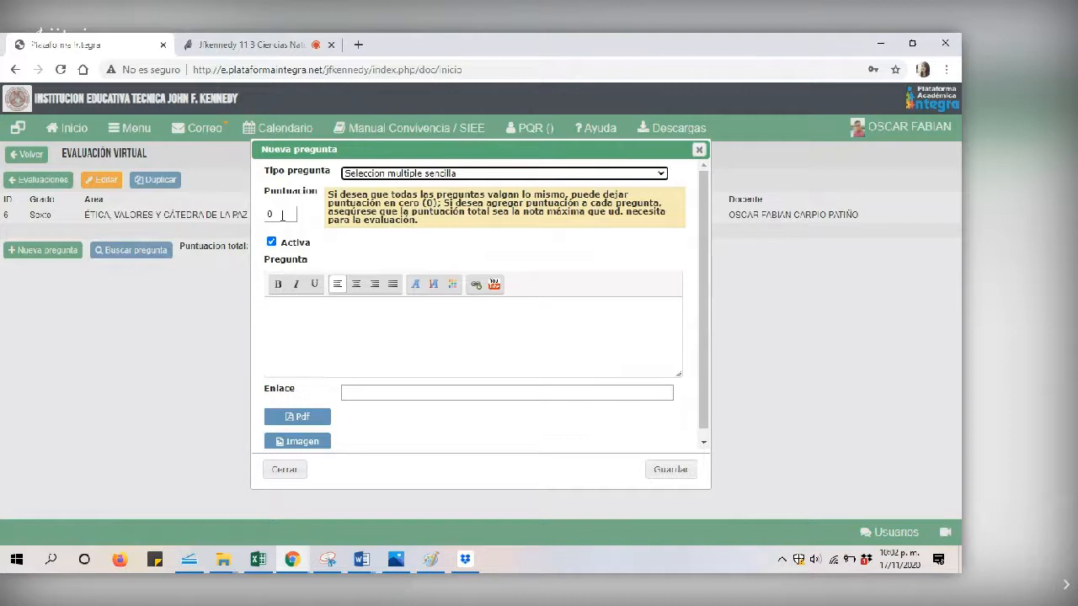
click(270, 214)
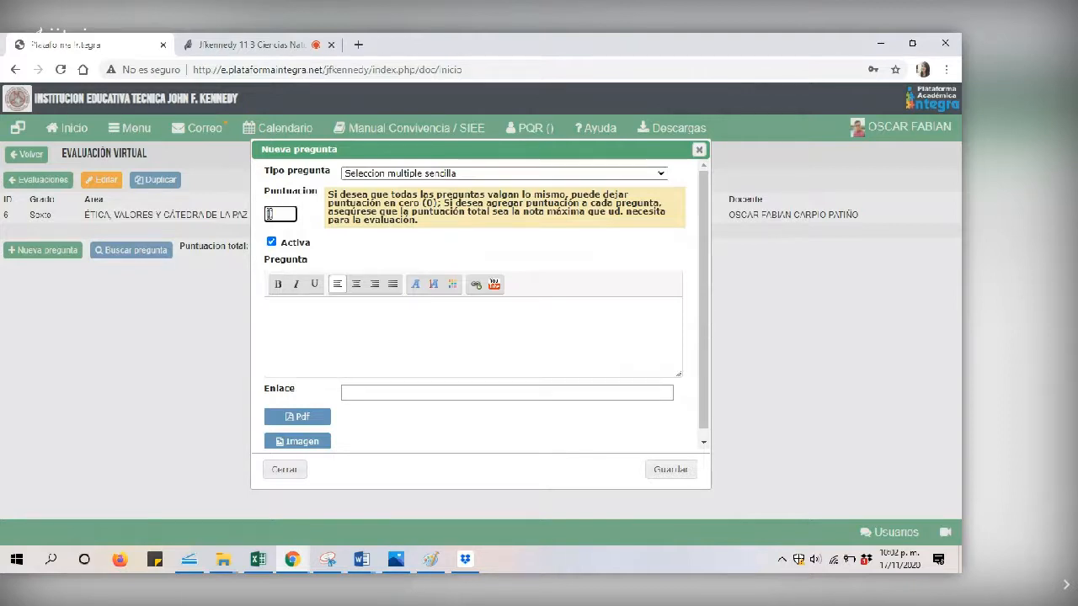
drag(270, 214, 282, 213)
text(0)
drag(272, 214, 261, 216)
click(282, 214)
double_click(282, 214)
text(20)
click(271, 242)
click(271, 242)
click(271, 241)
click(272, 241)
click(271, 243)
click(273, 242)
Enter the question text "¿De qué color el cielo?", leave its link empty, and save the question
click(321, 308)
text(¿De qué color el cielo)
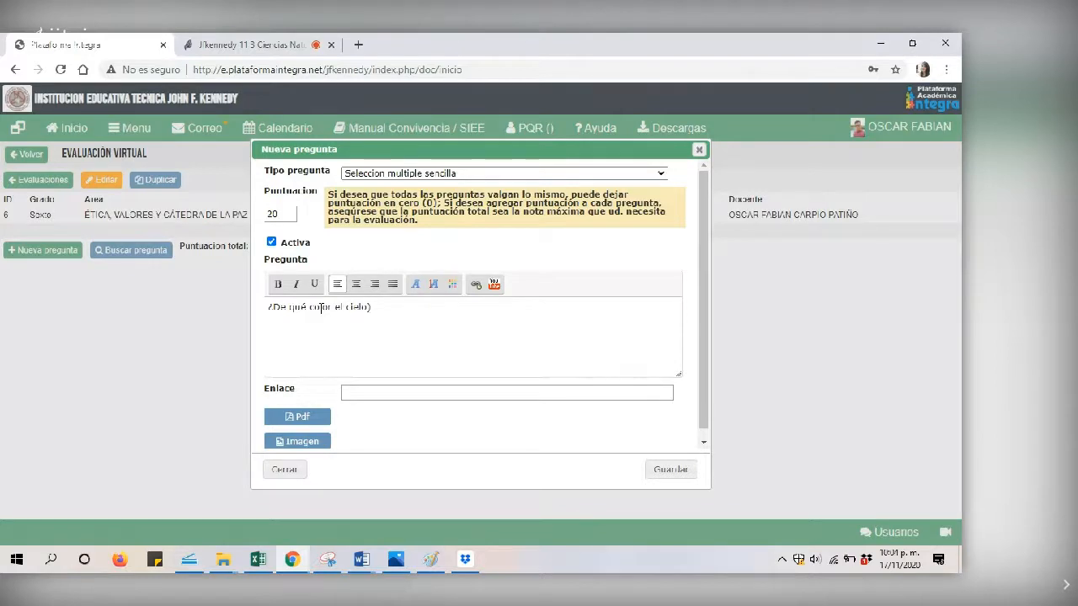
text(?)
key(BackSpace)
text(=?)
scroll(693, 284, down, 1)
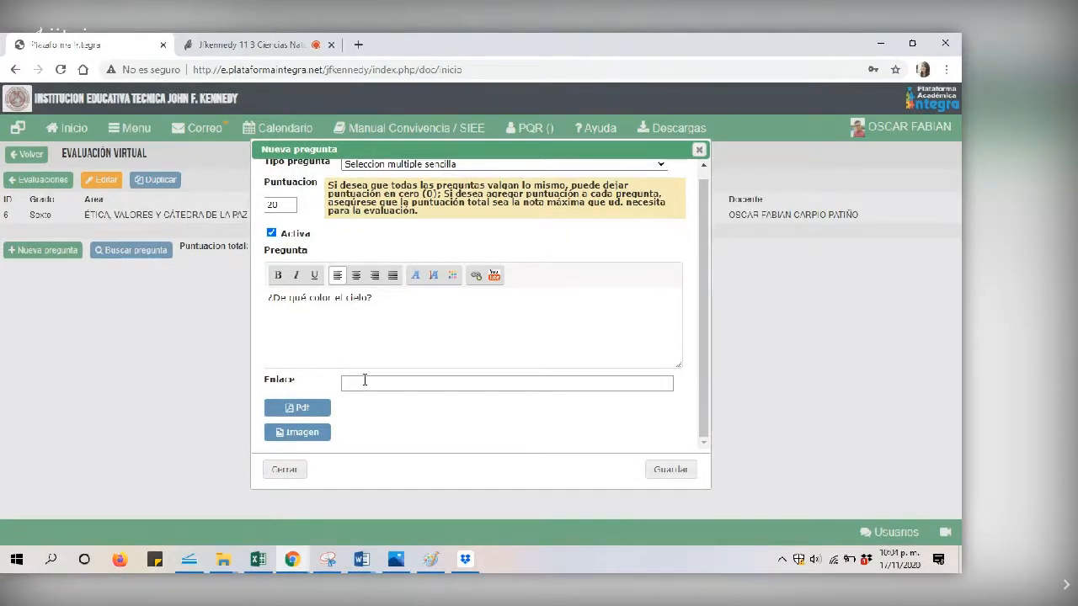
click(356, 384)
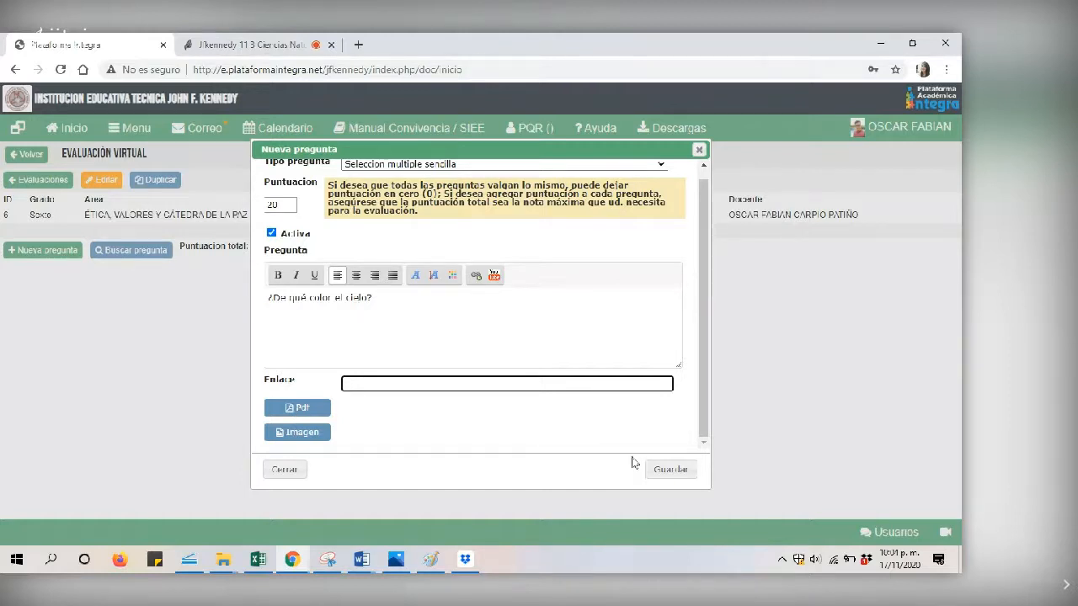
click(652, 476)
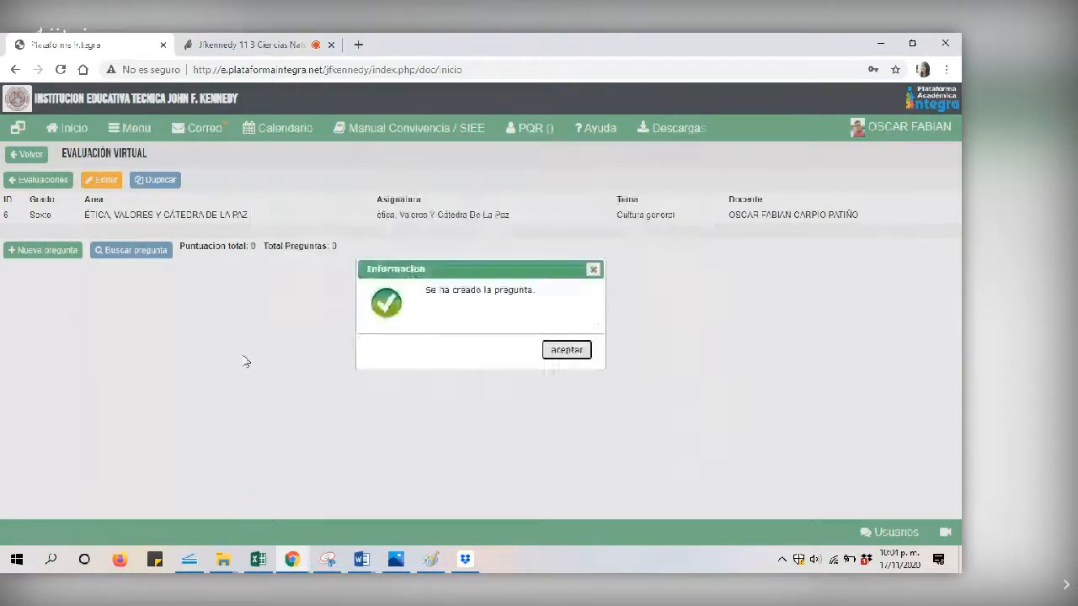
click(557, 352)
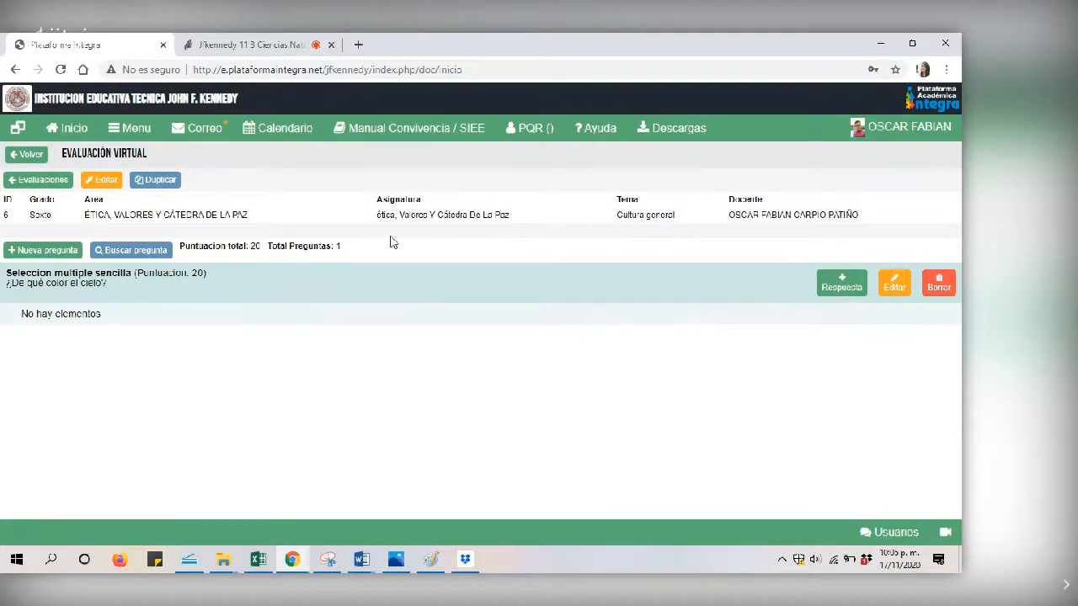
Add the answers "Rojo" and "Verde" to the sky colour question, both marked Incorrecta
click(839, 288)
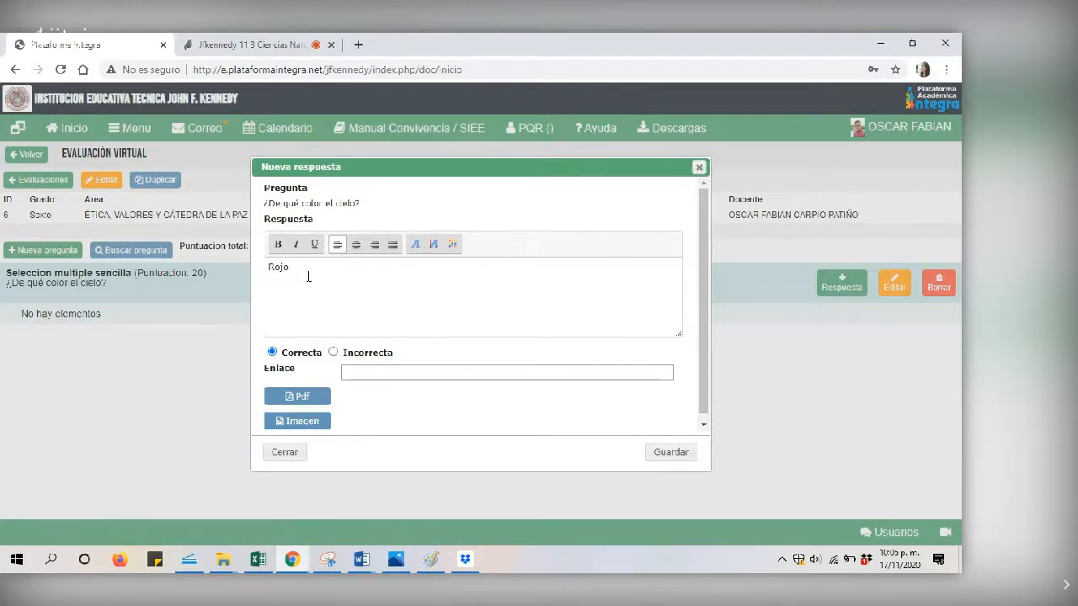
click(333, 354)
click(653, 453)
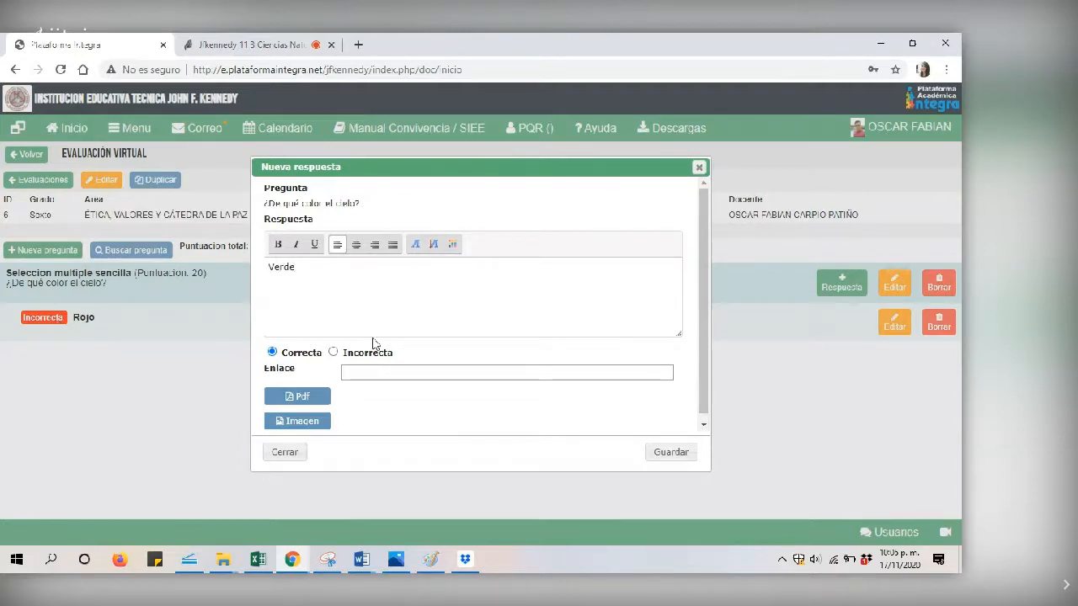
click(334, 353)
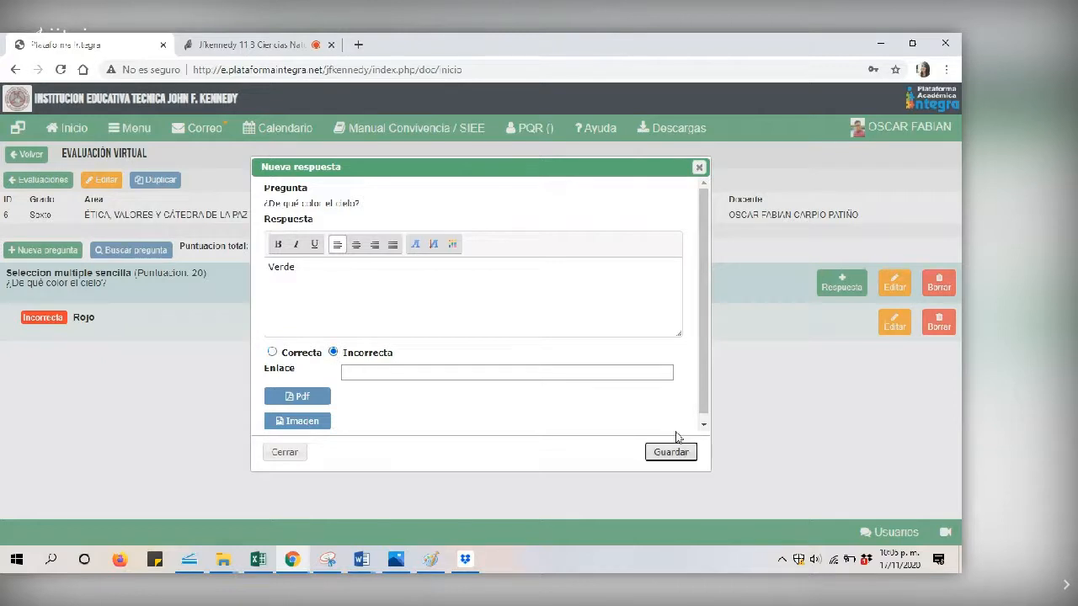
click(678, 452)
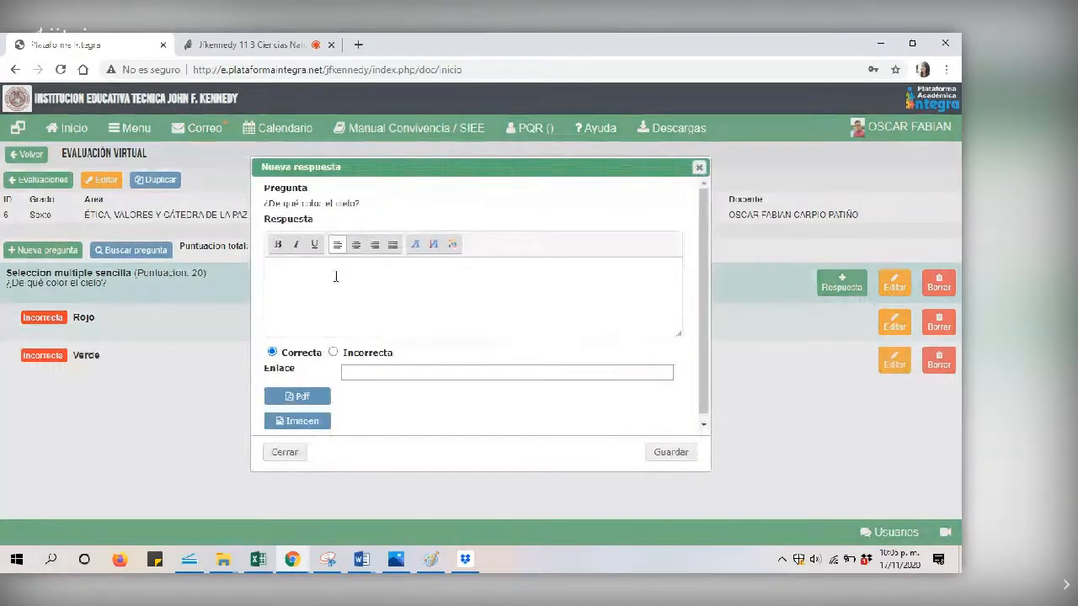
Add the answer "Azul" marked Correcta and the answer "morado" marked Incorrecta
text(Azul)
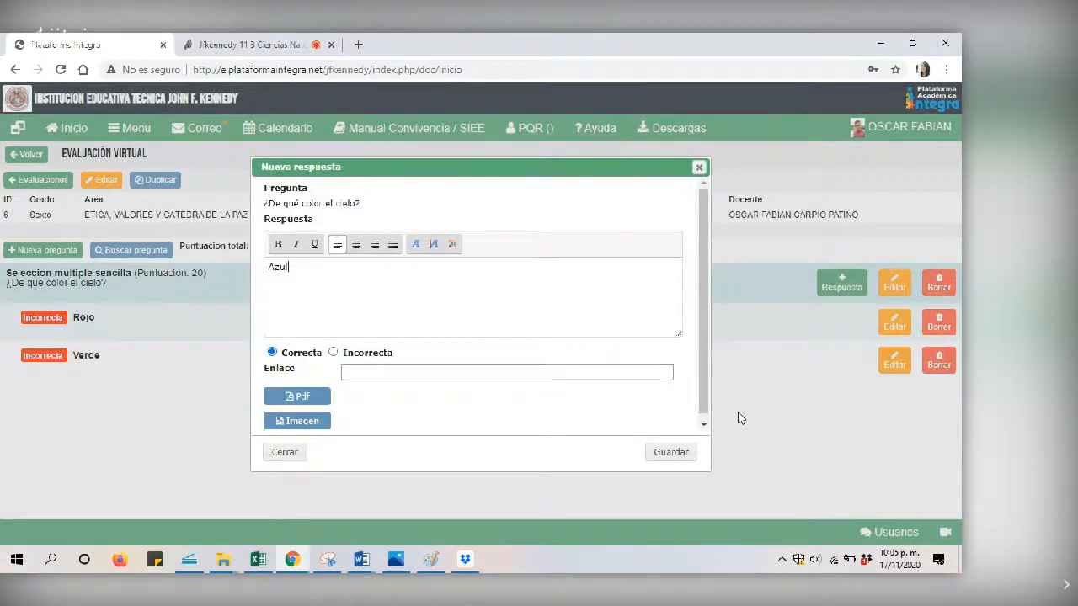
click(671, 453)
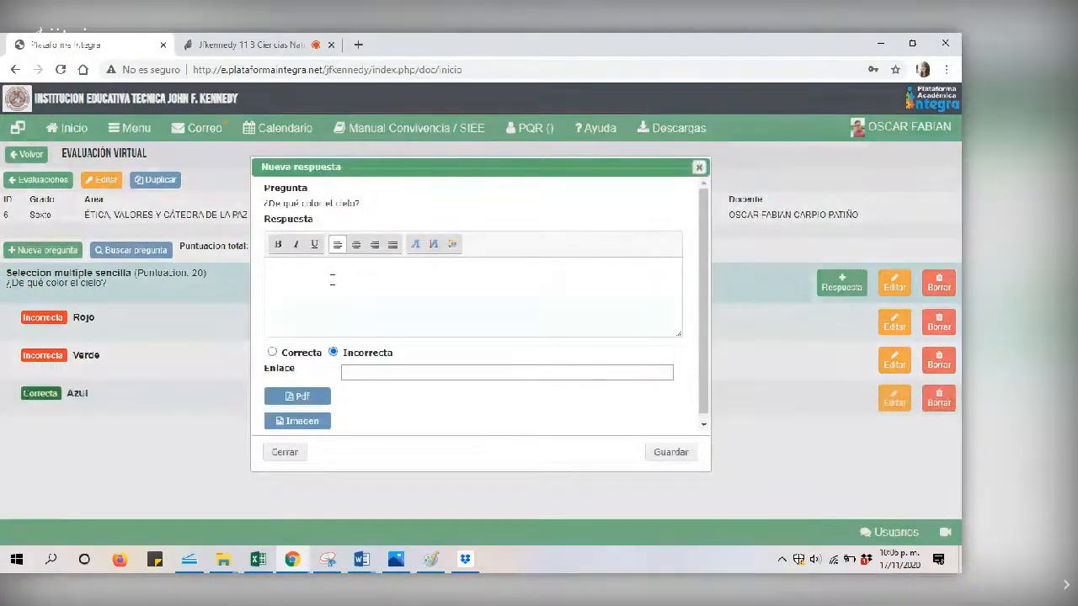
text(n)
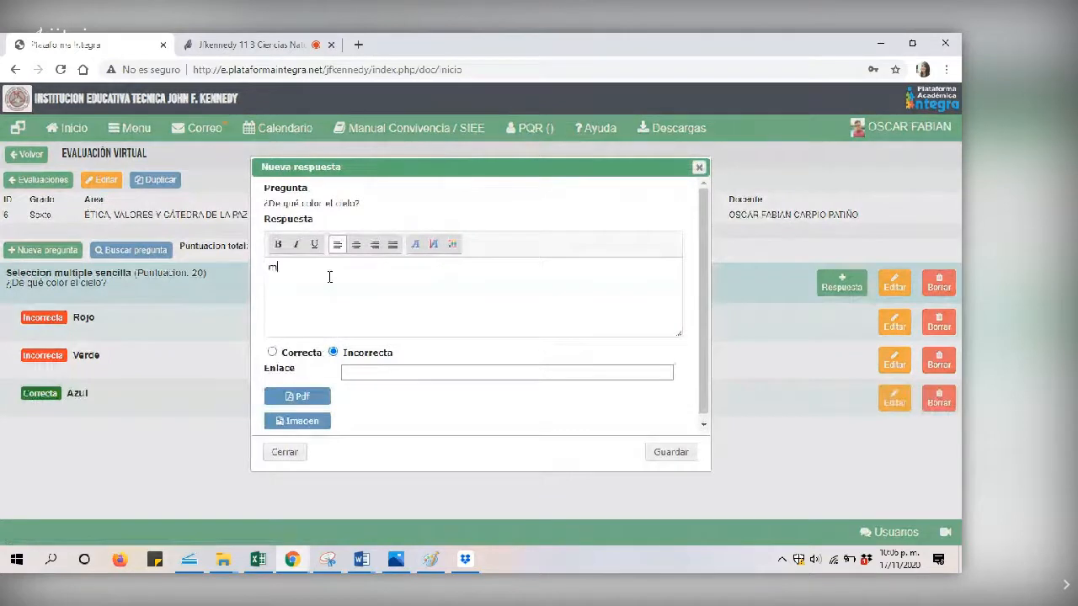
text(orado)
click(666, 455)
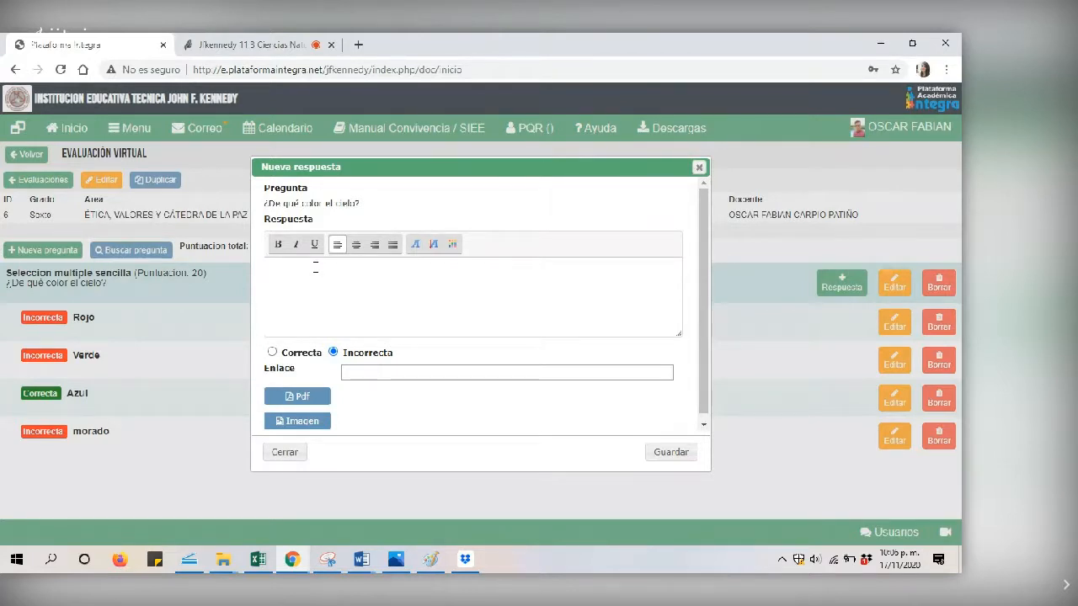
Add the answer "Azul clarito" marked Correcta and close the new answer form
text(Azul clarito)
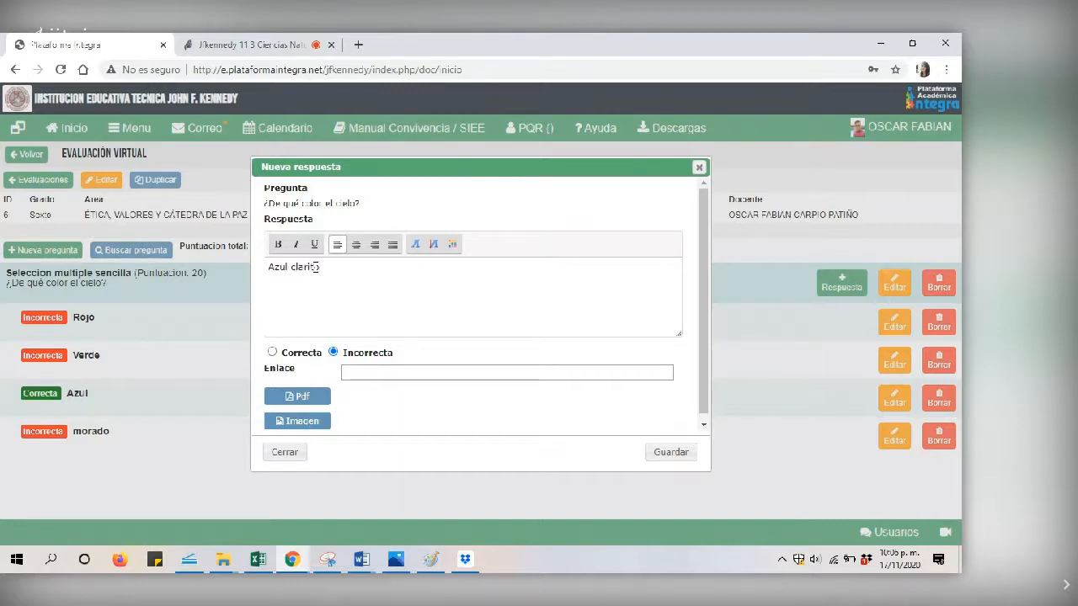
click(272, 352)
click(670, 453)
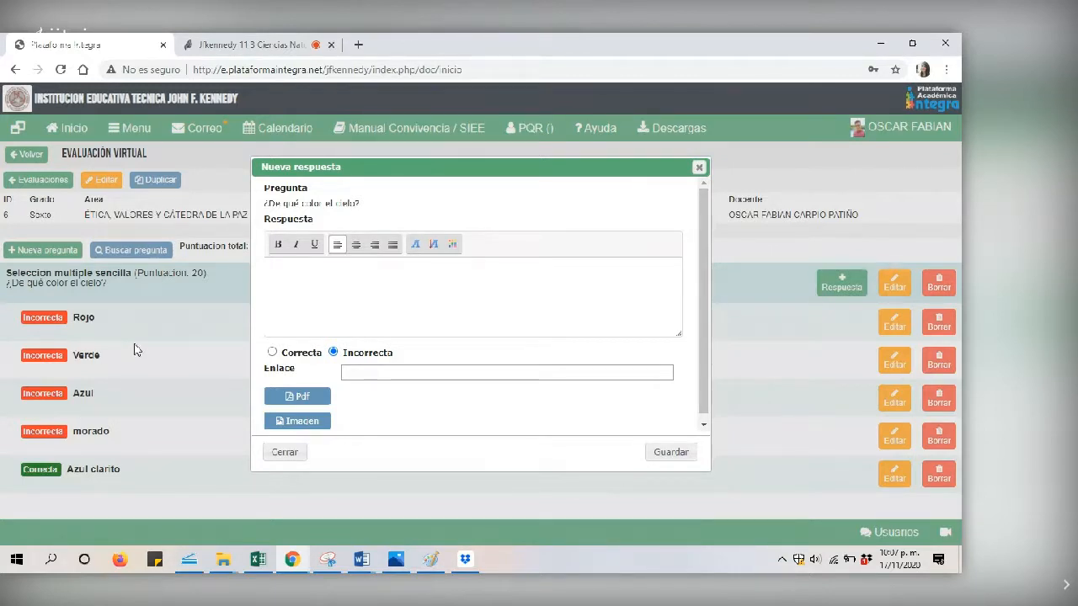
click(699, 167)
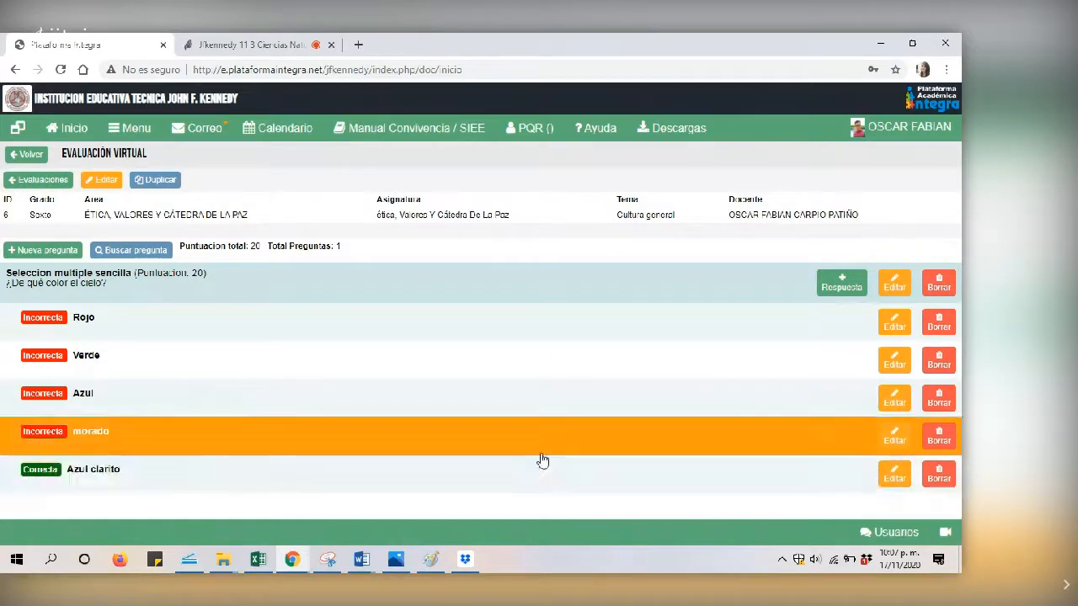
Delete the answer "Azul clarito" from the sky colour question
click(895, 477)
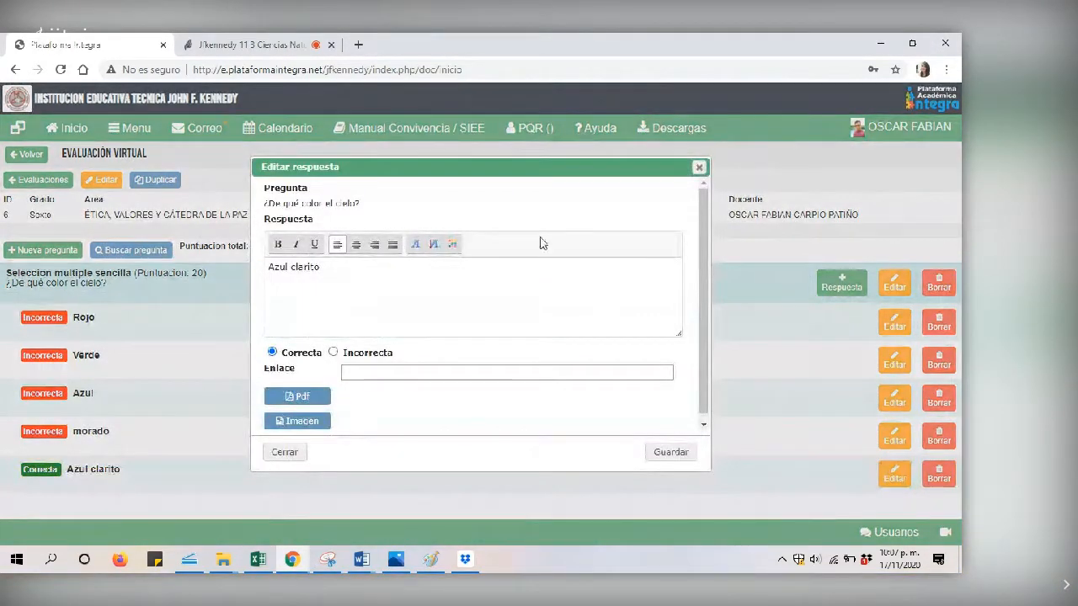
click(698, 169)
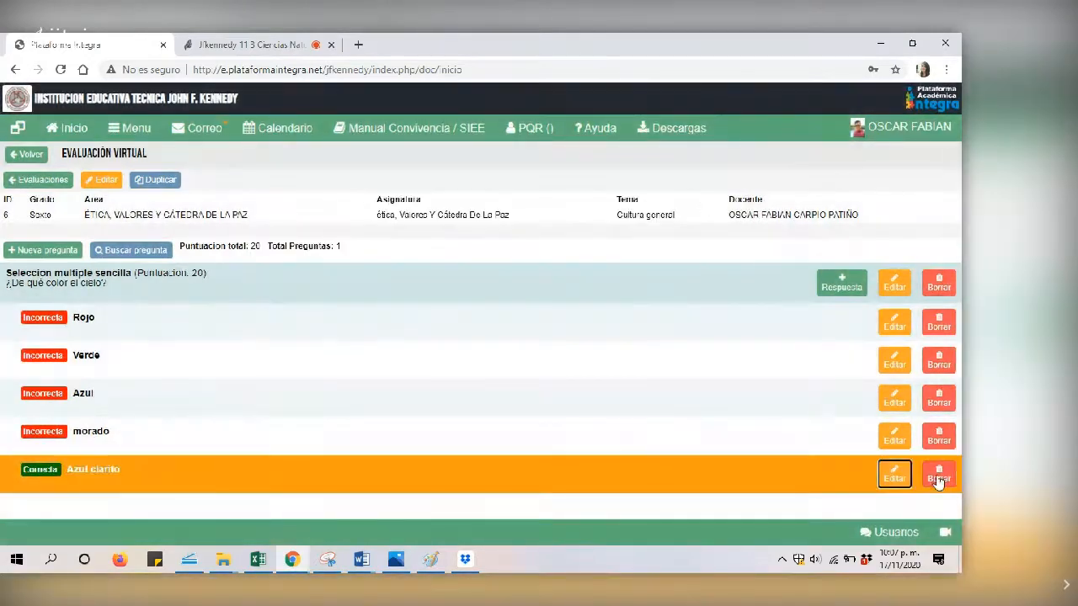
click(937, 477)
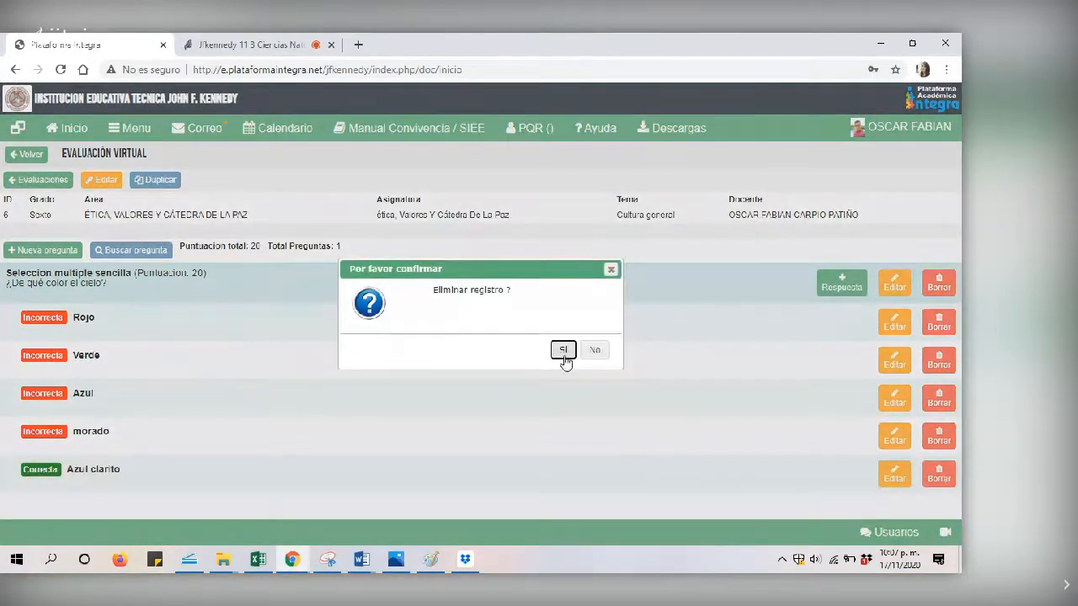
click(561, 352)
click(566, 349)
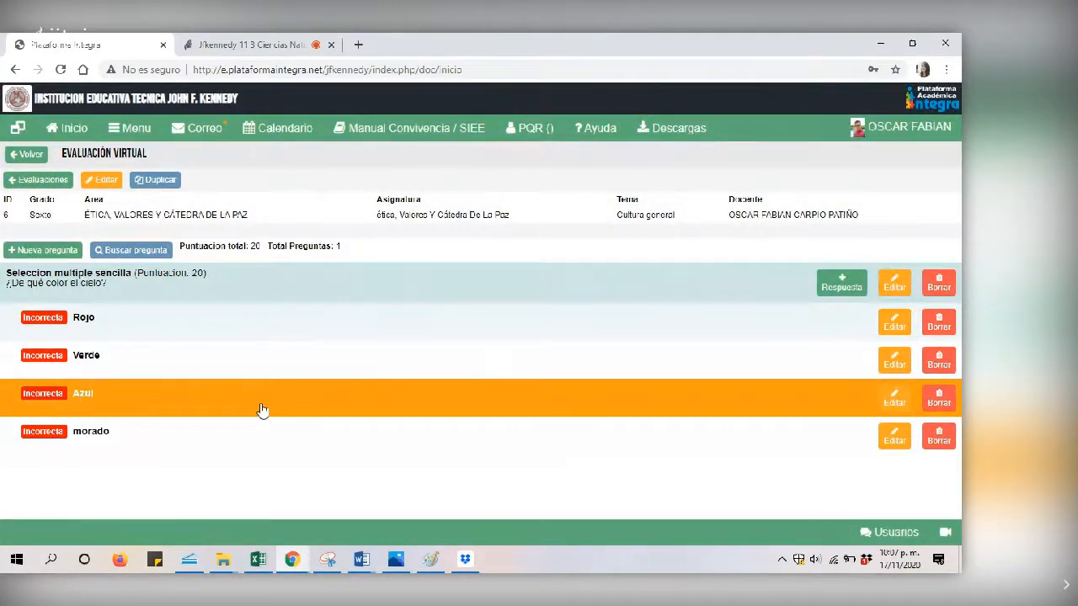
Mark the answer "Azul" of the sky colour question as Correcta and save it
click(896, 401)
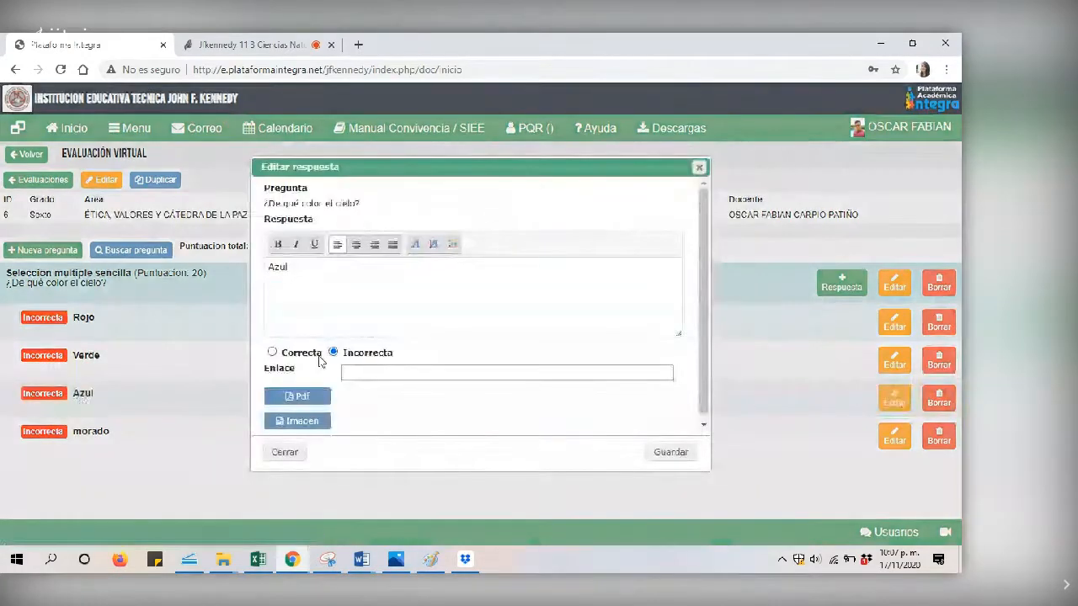
click(272, 353)
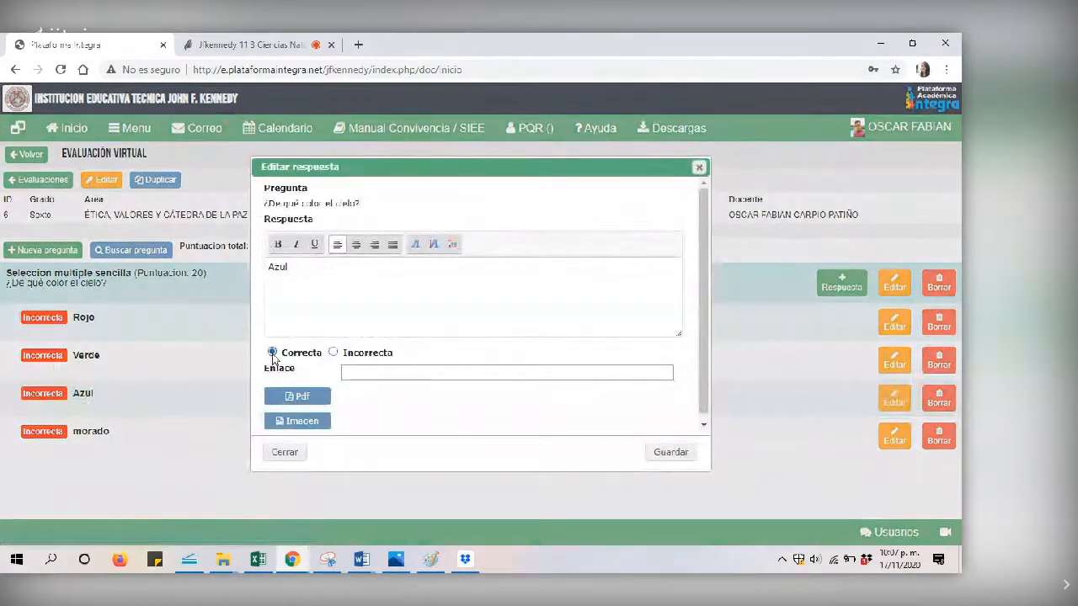
click(661, 455)
click(573, 353)
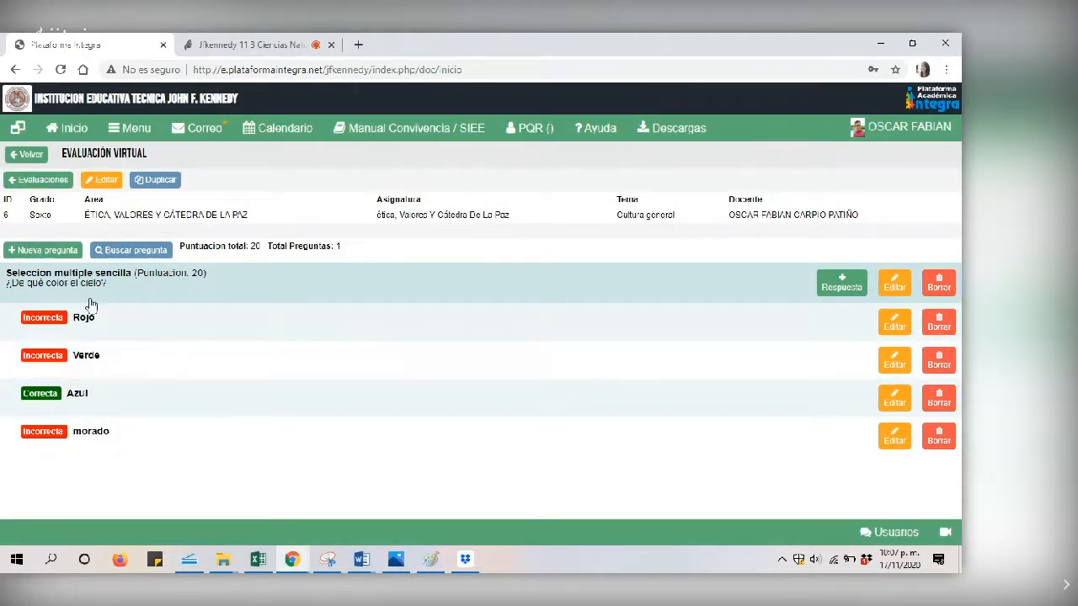
Start a new active question of type Seleccion multiple compuesta with a score of 30
click(39, 252)
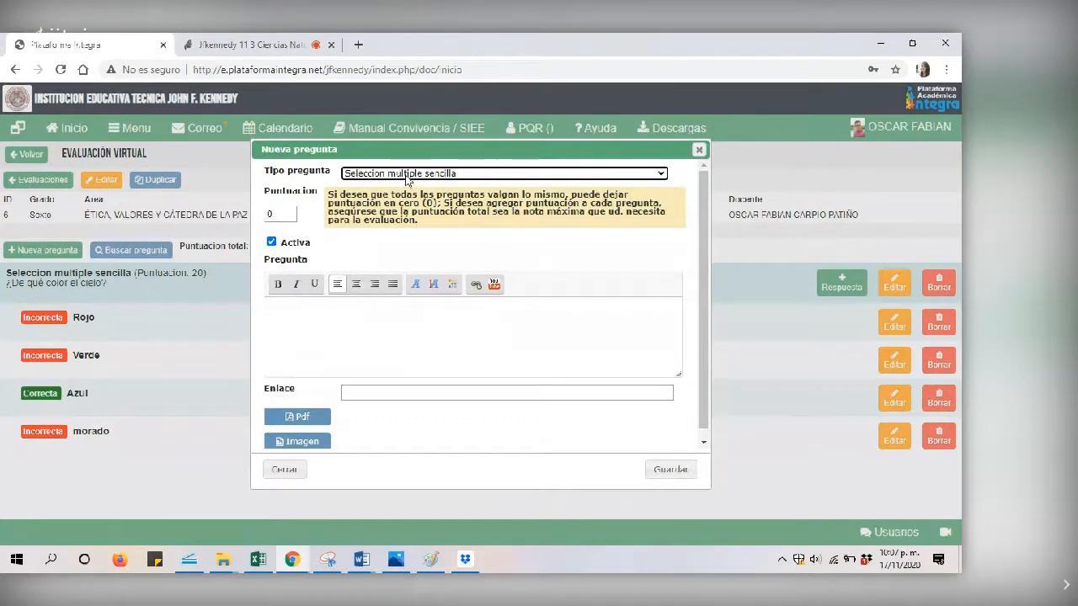
click(406, 174)
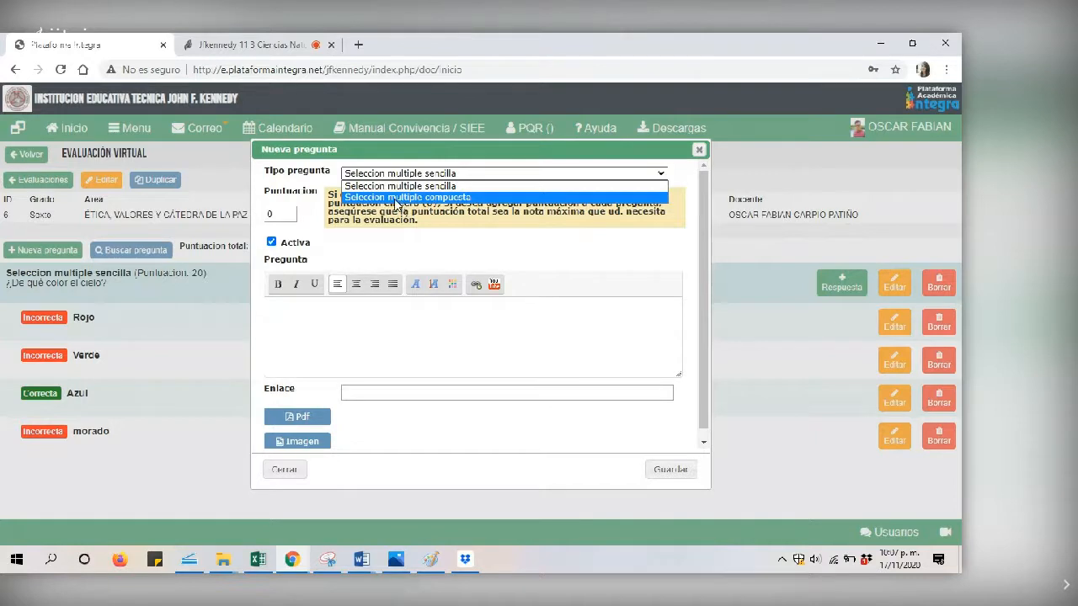
click(397, 197)
click(270, 215)
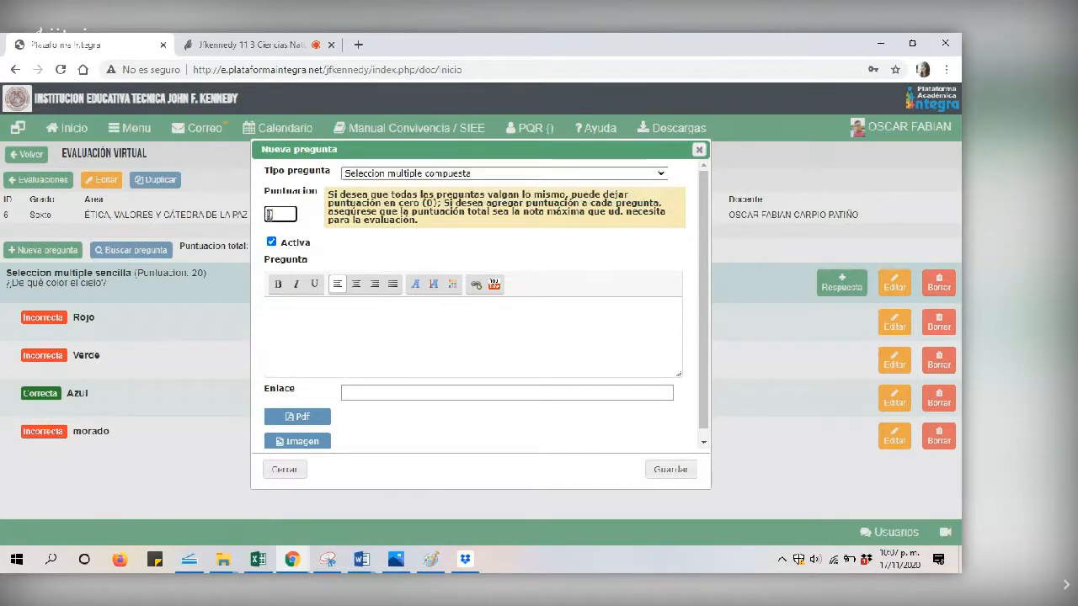
drag(268, 214, 284, 215)
text(30)
click(272, 243)
click(272, 243)
Enter the question text "¿Con qué herramienta se saca un clavo?" and save the question
key(BackSpace)
text(¿Con qué herramienta s)
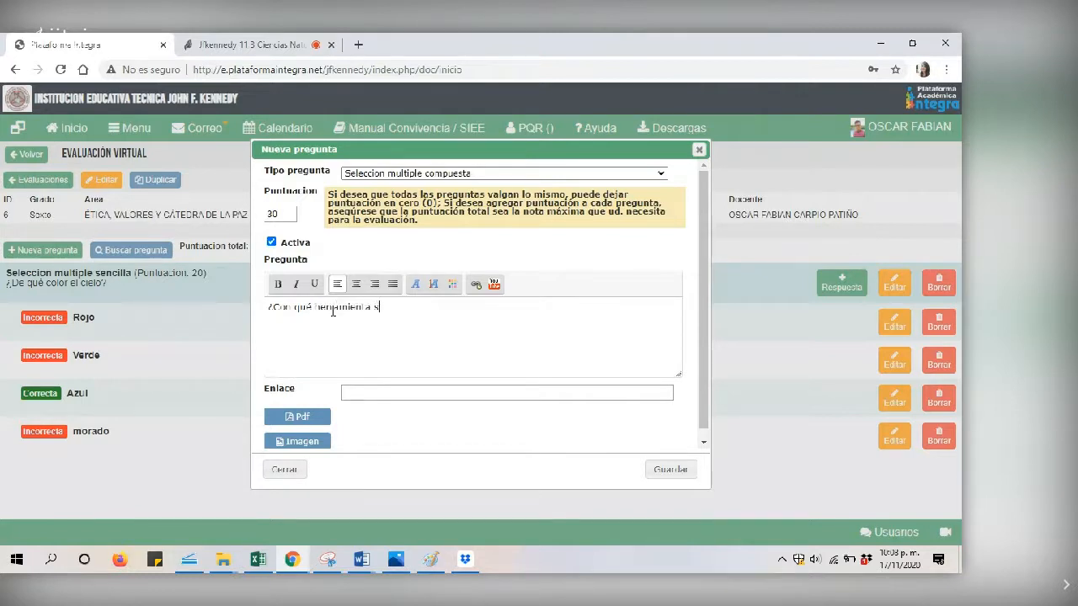
text(e saca un clavo?)
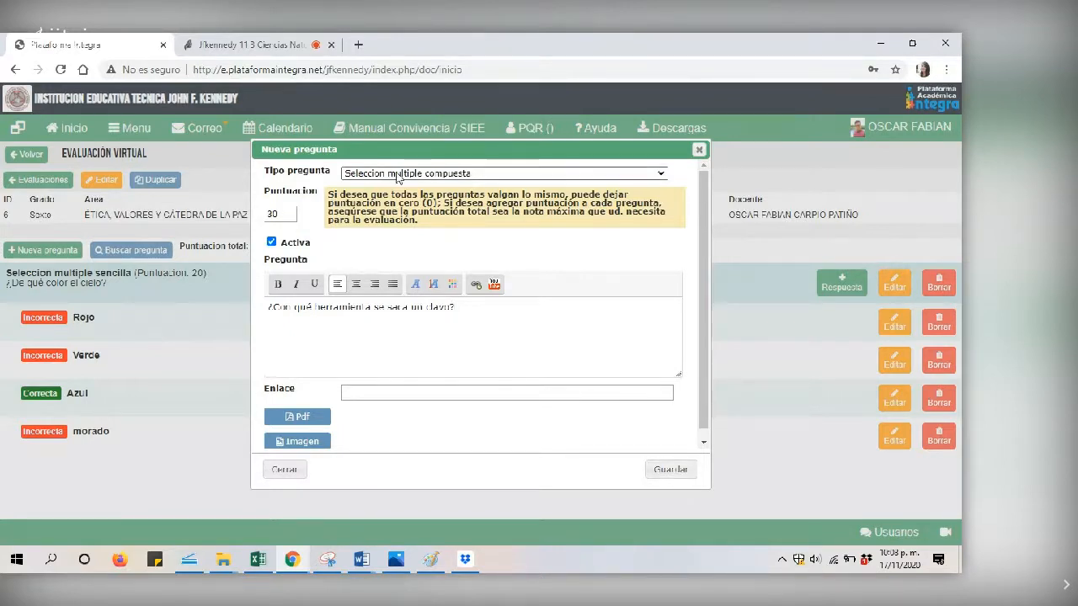
scroll(697, 346, down, 1)
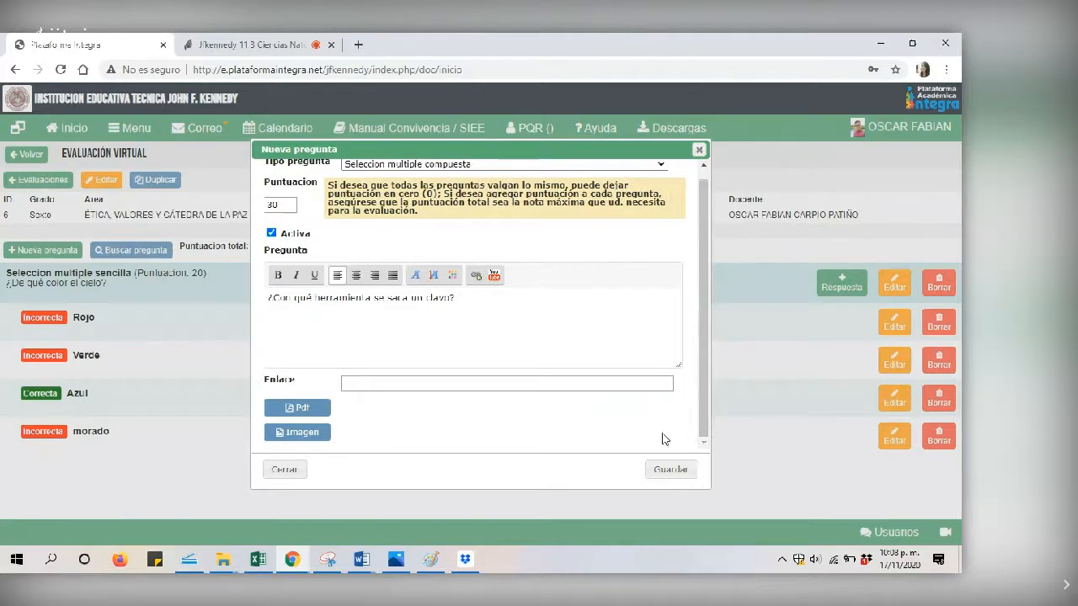
click(669, 470)
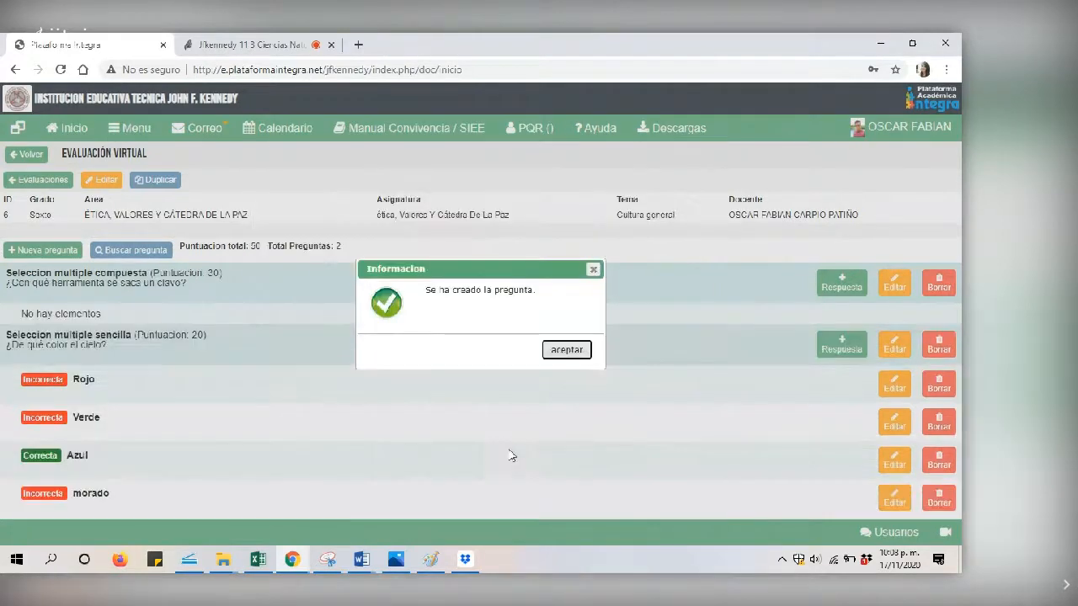
click(566, 354)
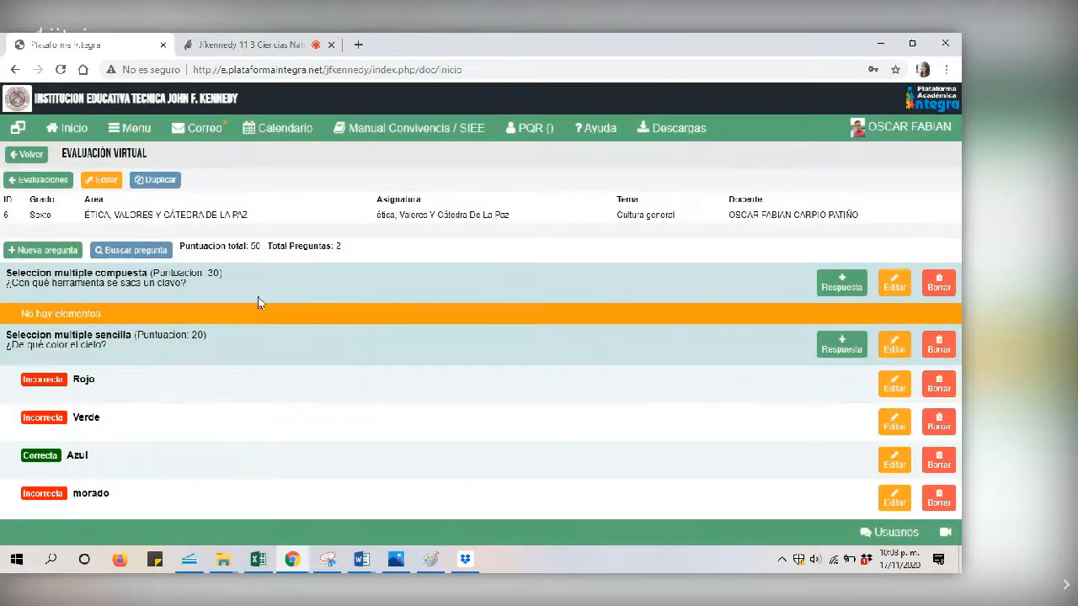
Start a new answer for the nail question with the text "Alicate"
click(842, 287)
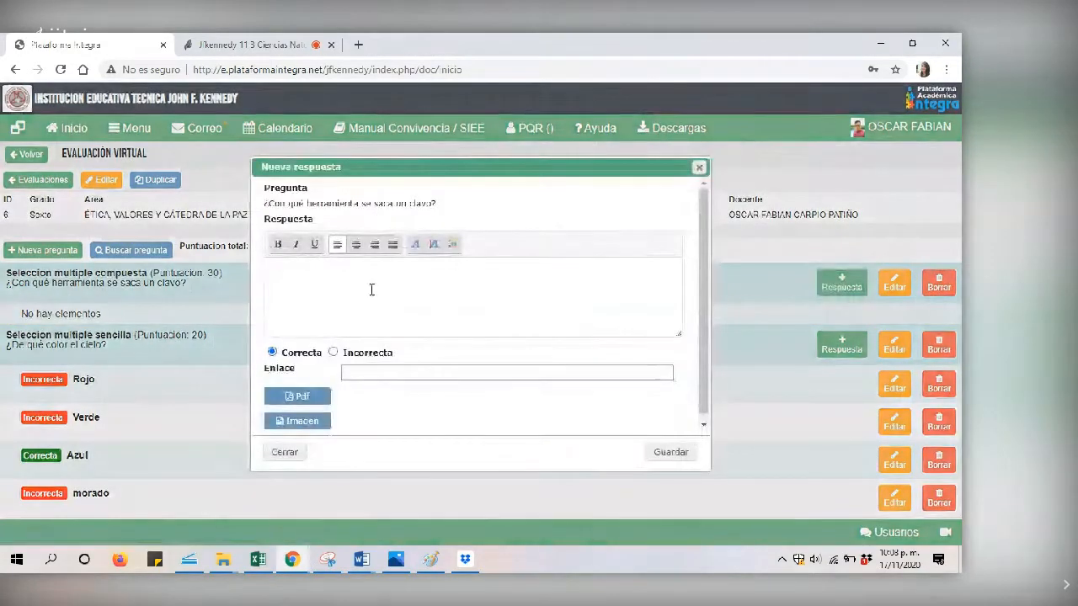
click(699, 168)
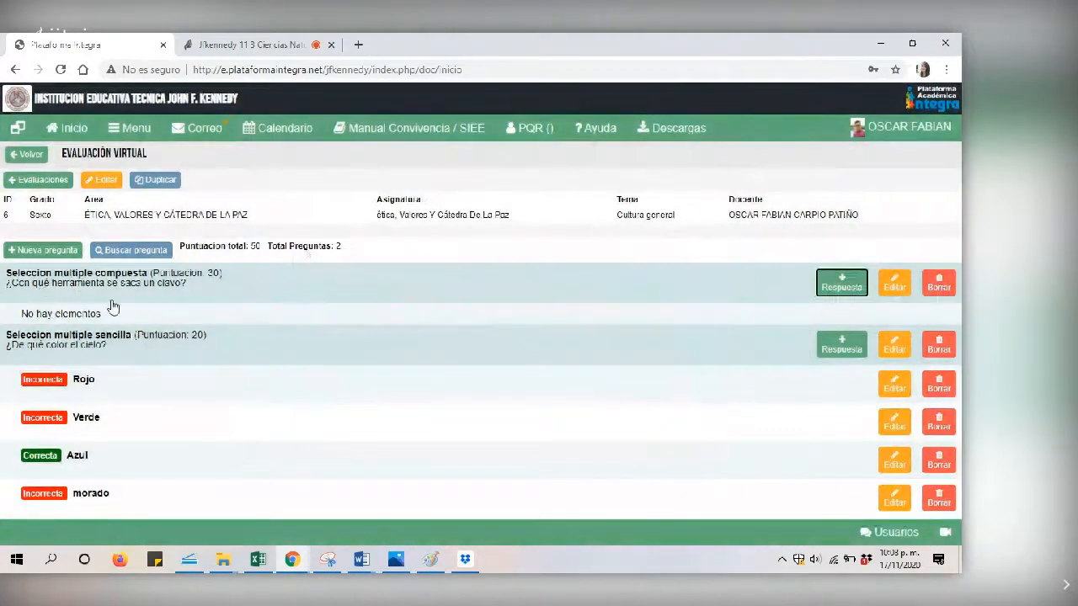
click(840, 286)
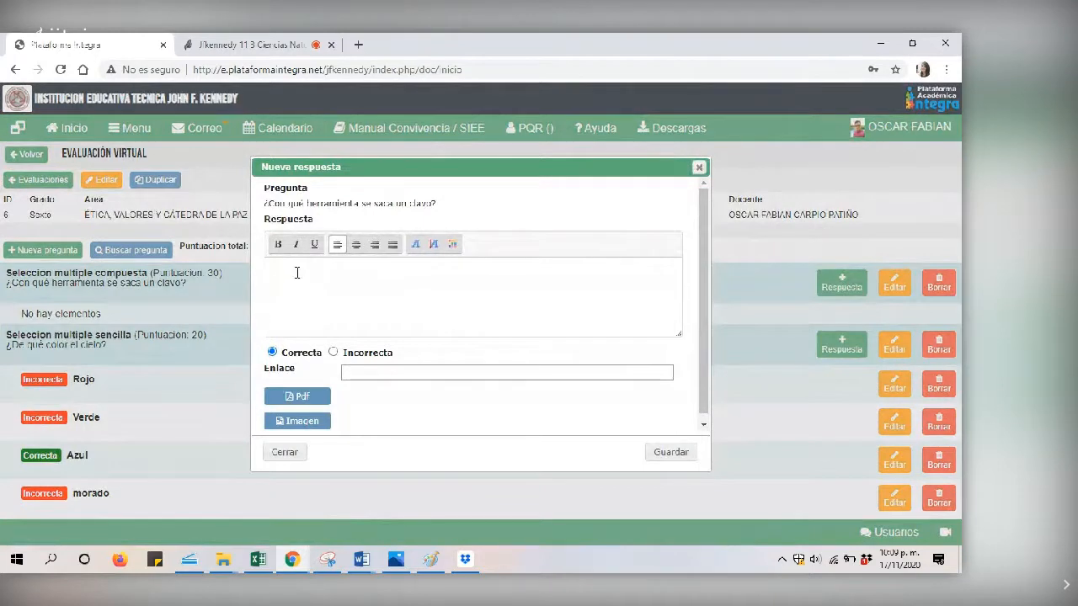
text(Alicate)
Attach the desktop image alicate.jpg to the "Alicate" answer and check its preview
click(300, 425)
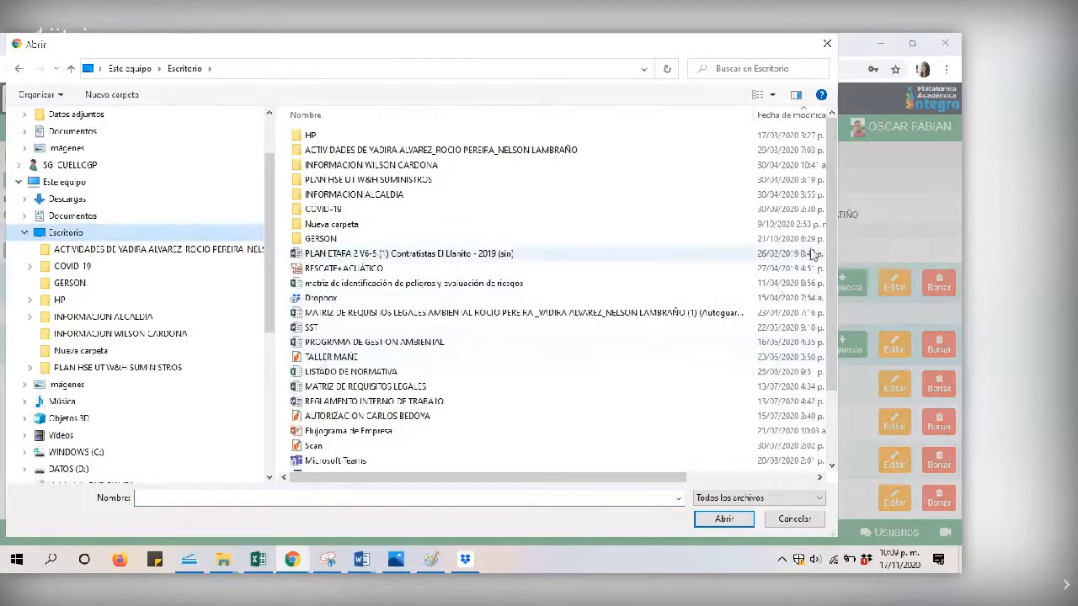
drag(827, 244, 828, 293)
click(317, 434)
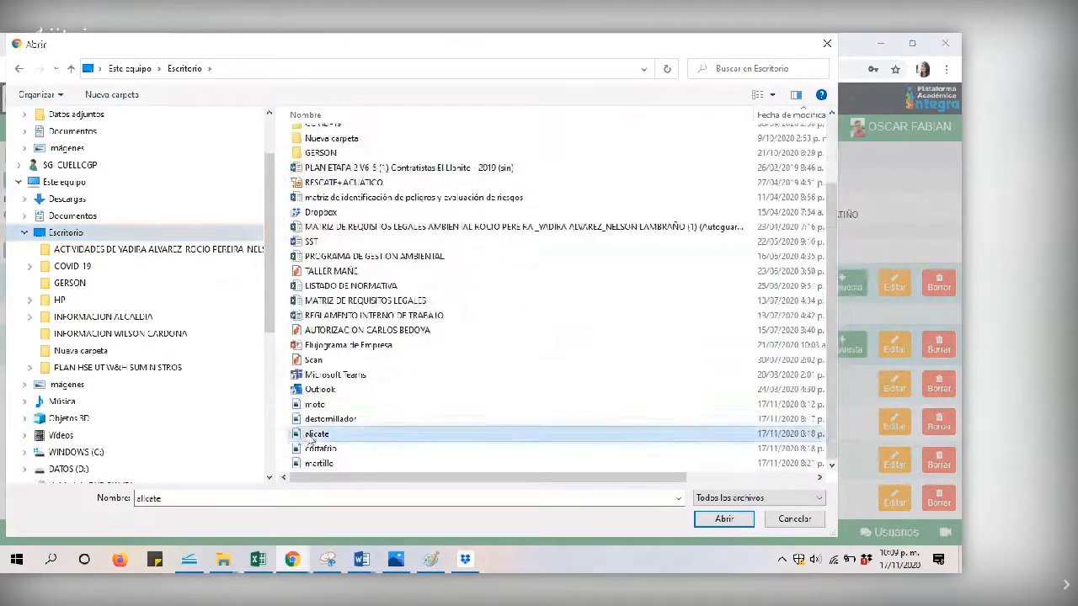
click(723, 520)
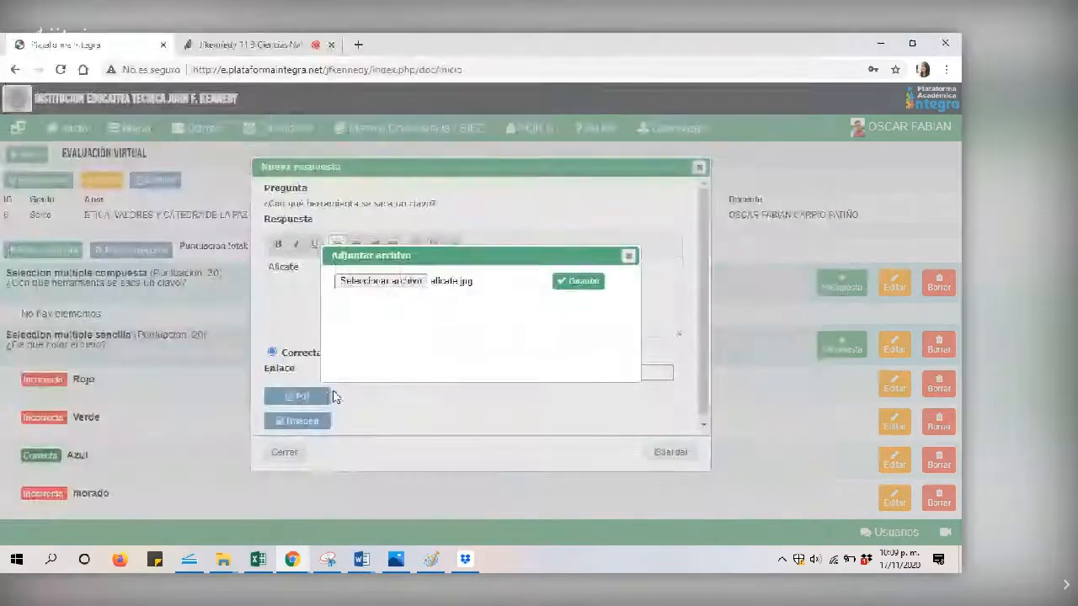
click(575, 282)
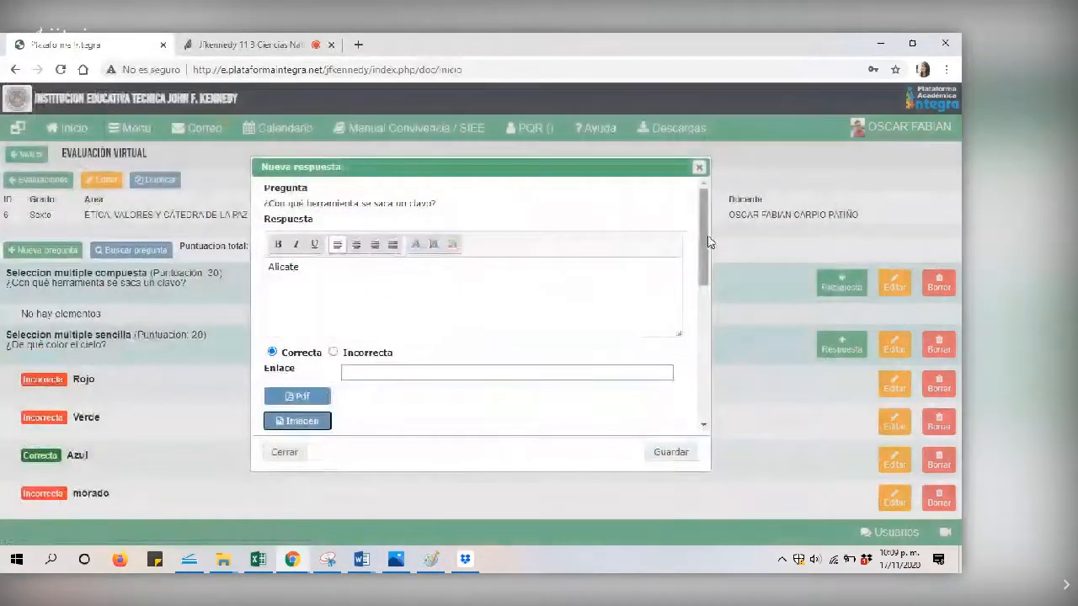
drag(704, 271, 679, 360)
scroll(679, 360, up, 3)
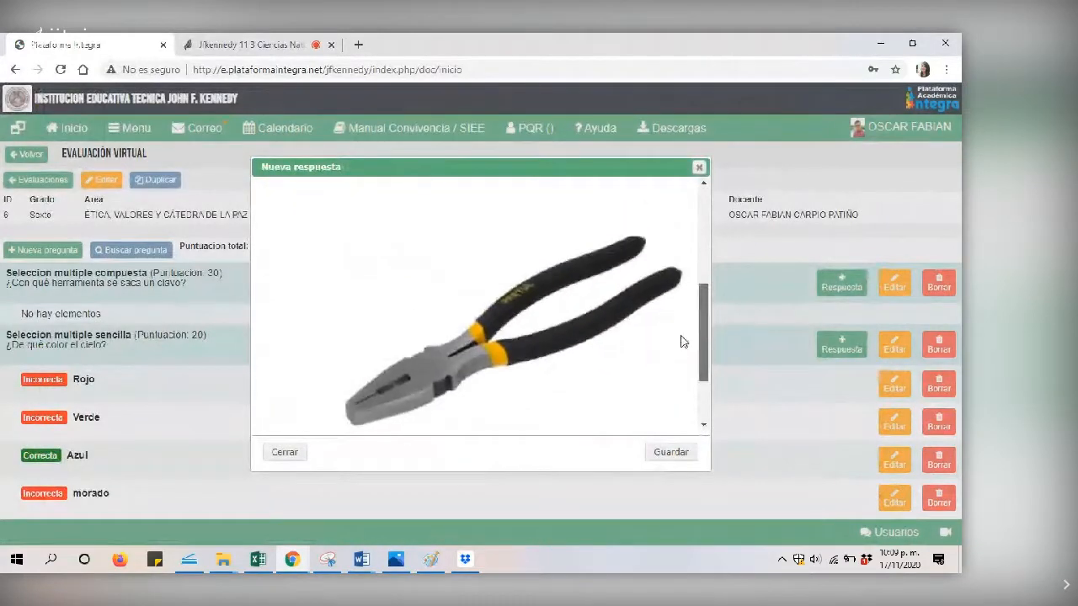
scroll(703, 258, up, 3)
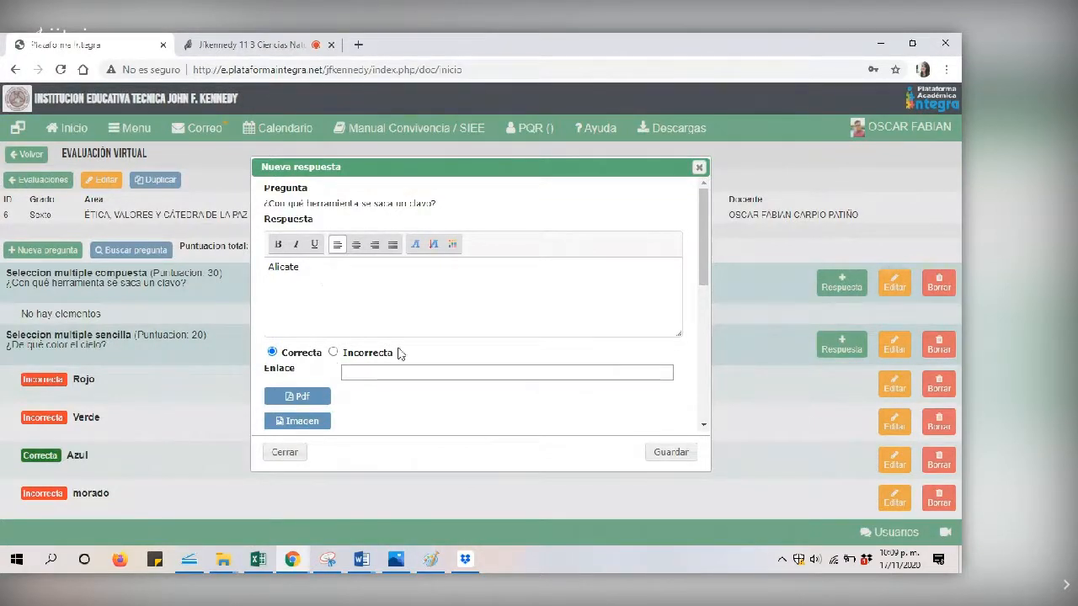
scroll(701, 250, down, 1)
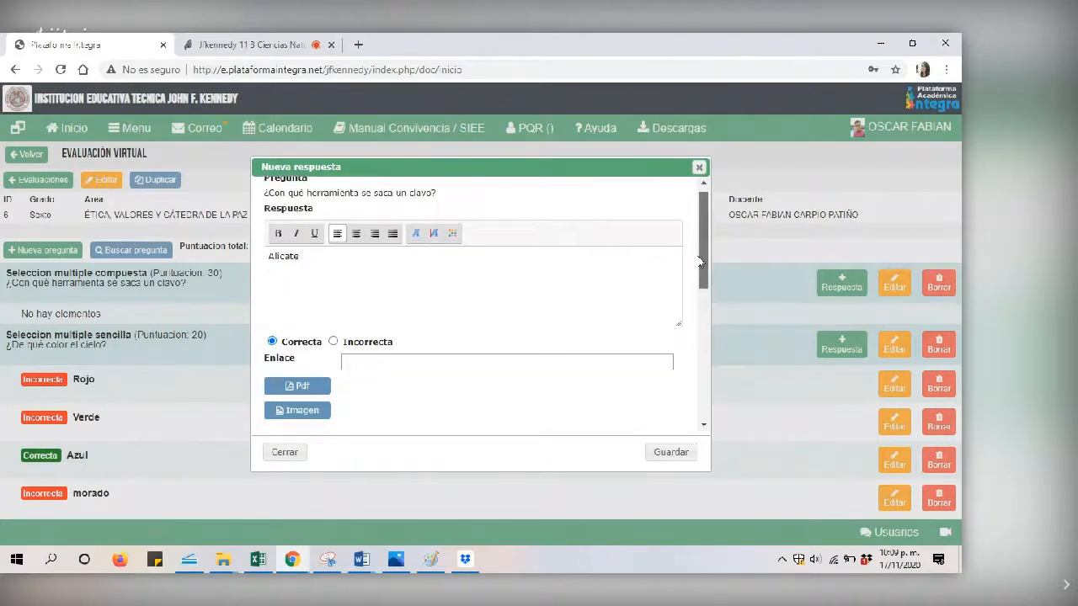
click(299, 386)
click(379, 281)
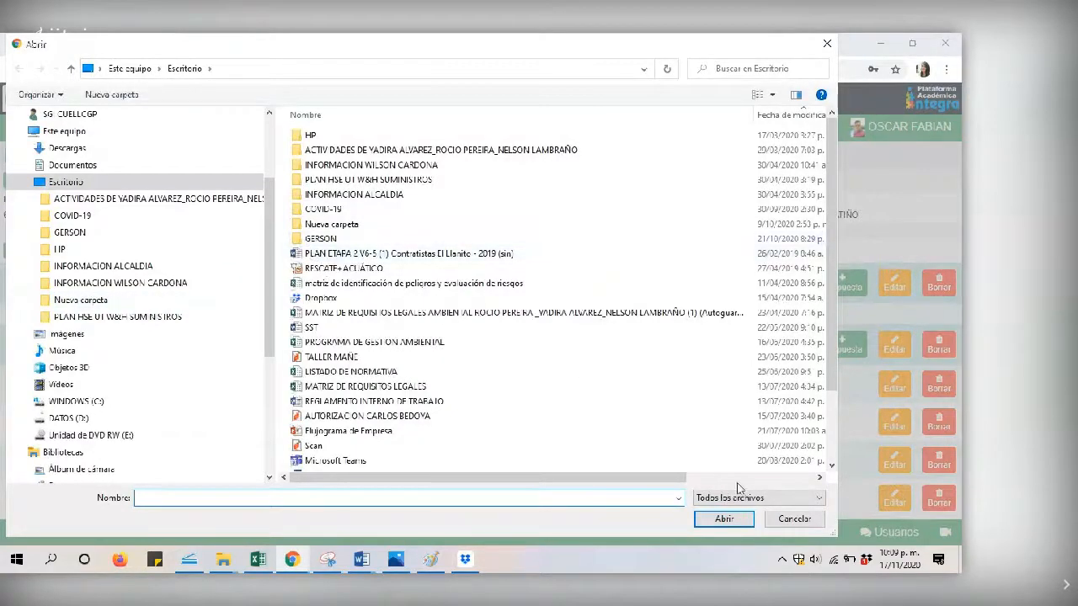
click(794, 519)
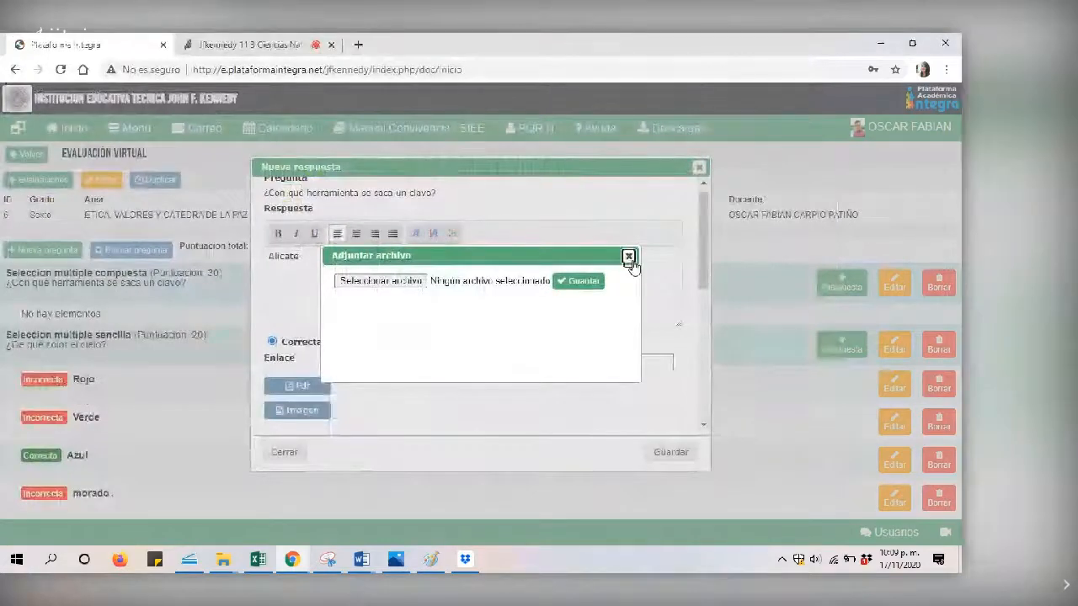
click(628, 256)
Open youtube.com in a new browser tab to find a link for the "Alicate" answer
click(409, 361)
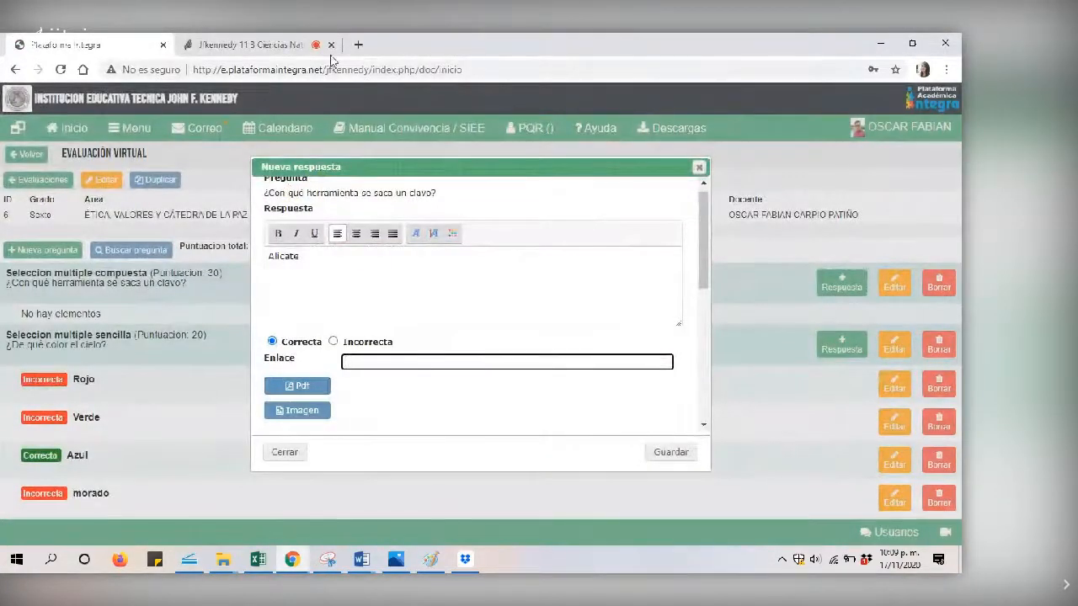
click(358, 44)
click(365, 72)
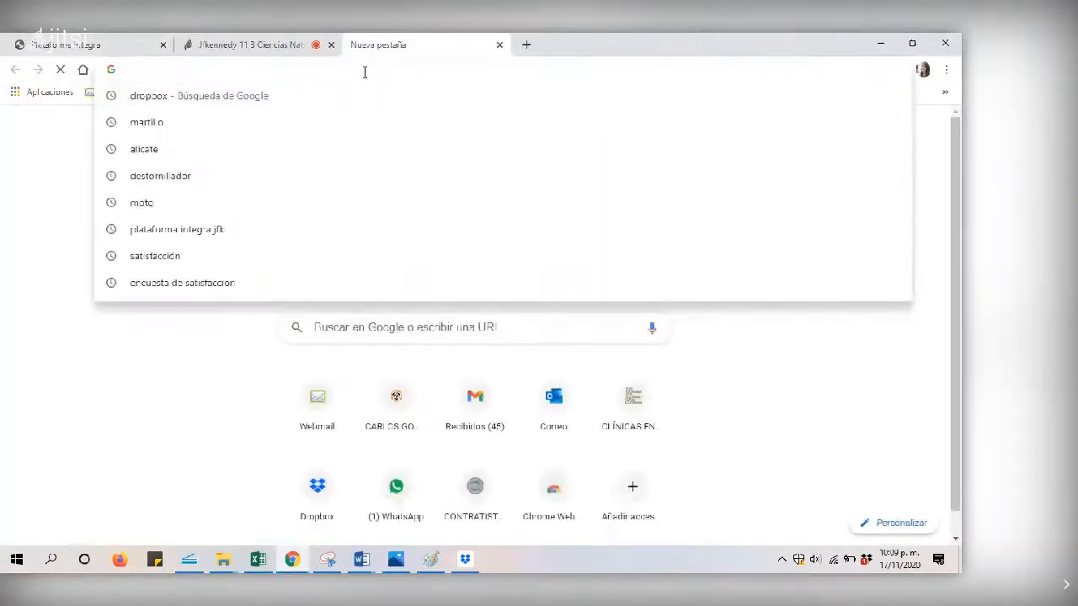
text(youtube)
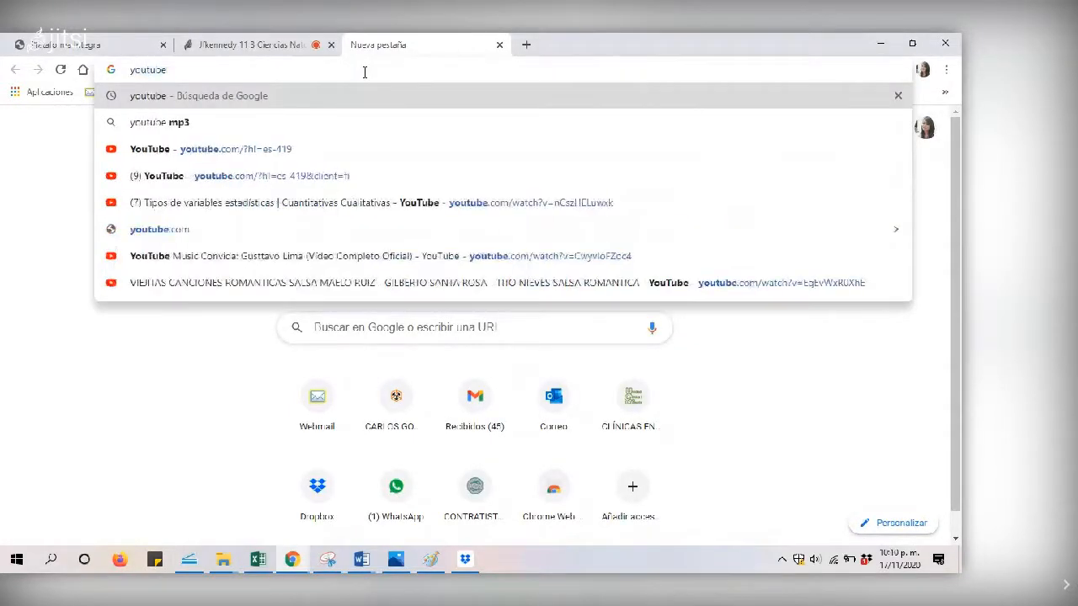
click(247, 228)
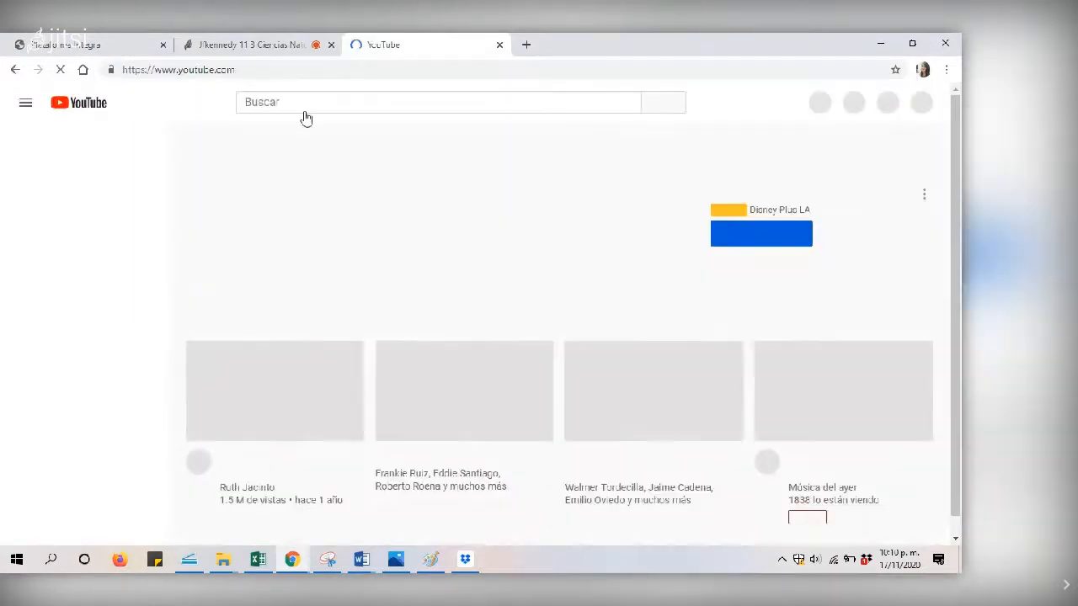
Search YouTube for "herramientas manuales"
click(294, 102)
text(he)
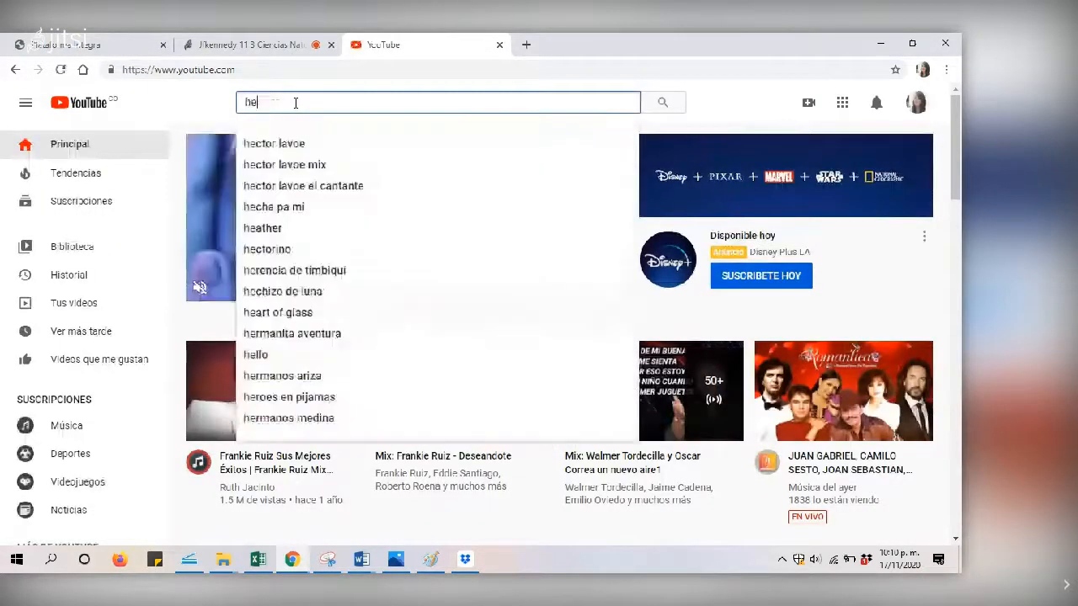
text(rramientas )
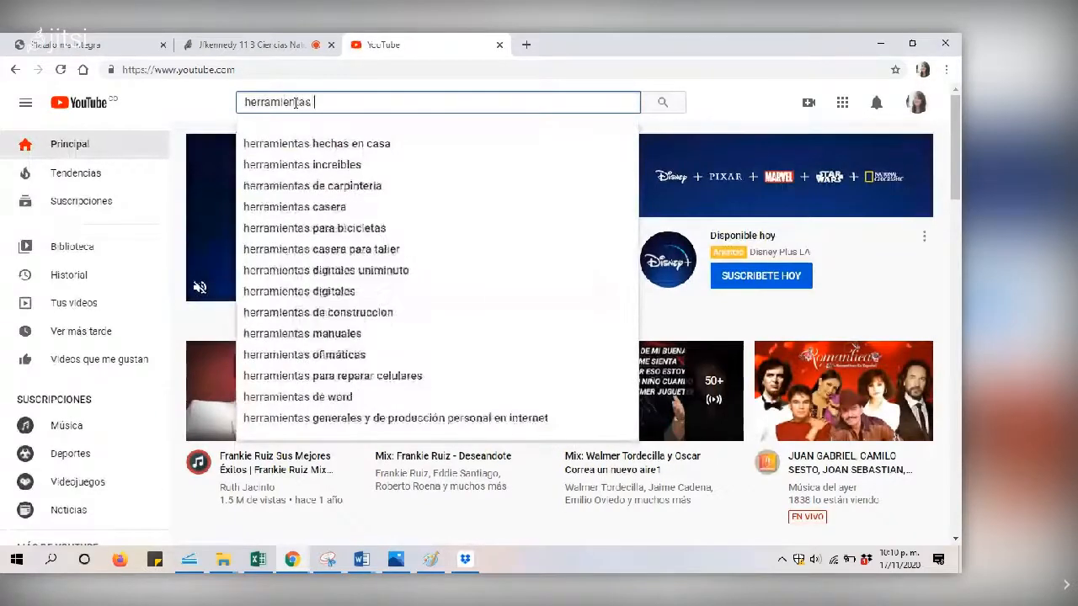
text(manuales)
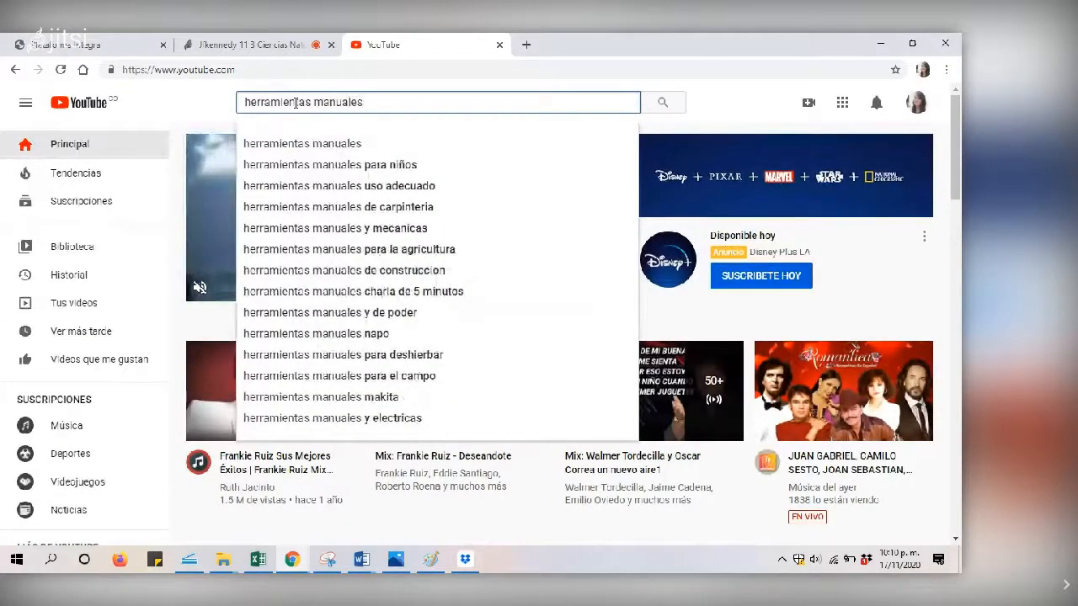
key(Return)
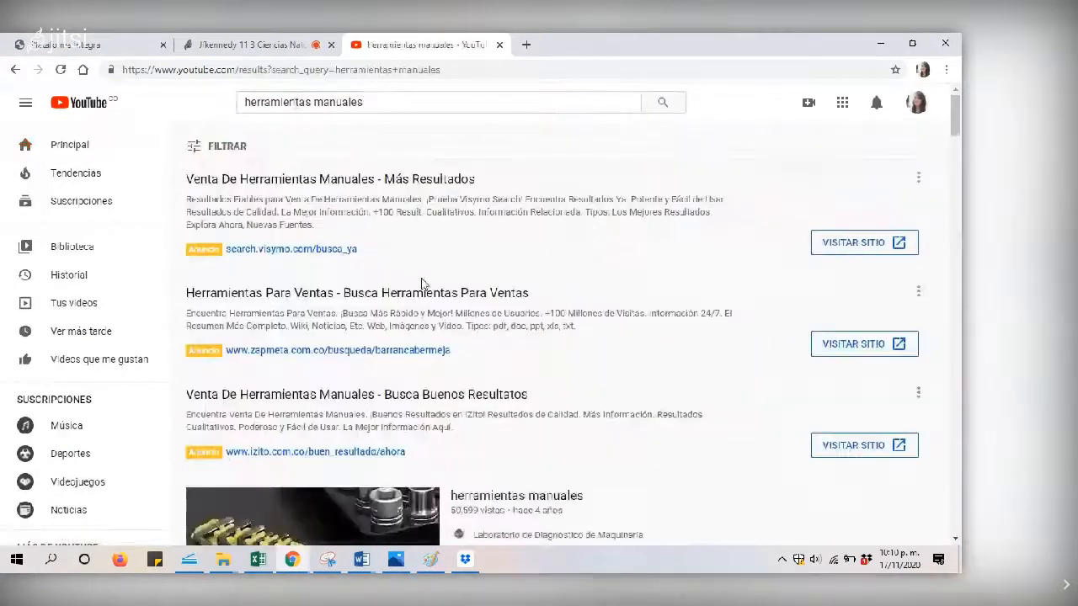
Open the 2:18 video "HERRAMIENTAS MANUALES" from the search results, cut its web address and close the YouTube tab
drag(957, 127, 957, 155)
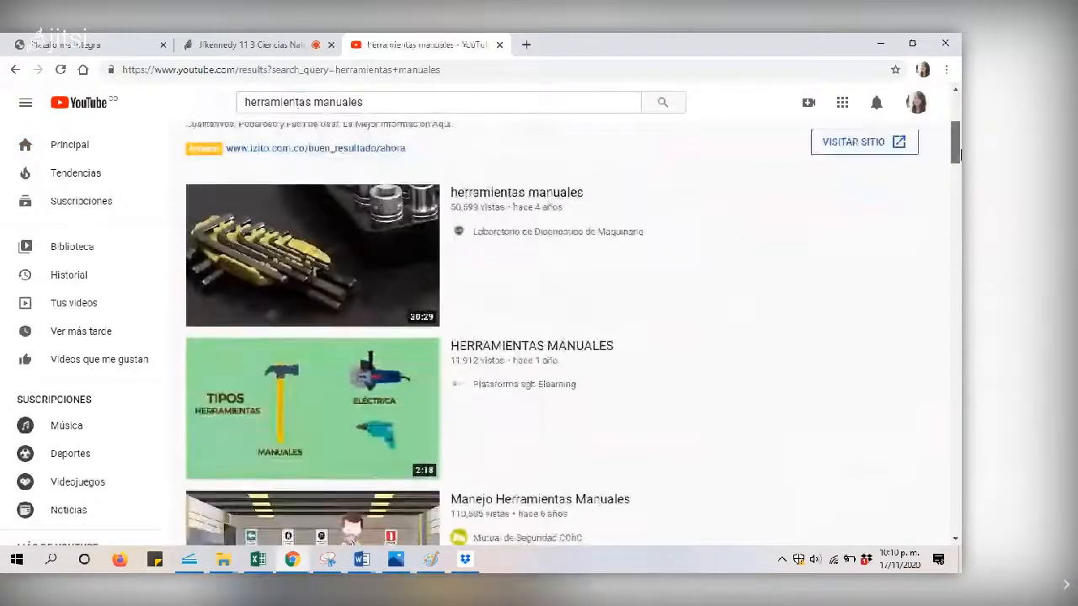
click(917, 344)
click(308, 409)
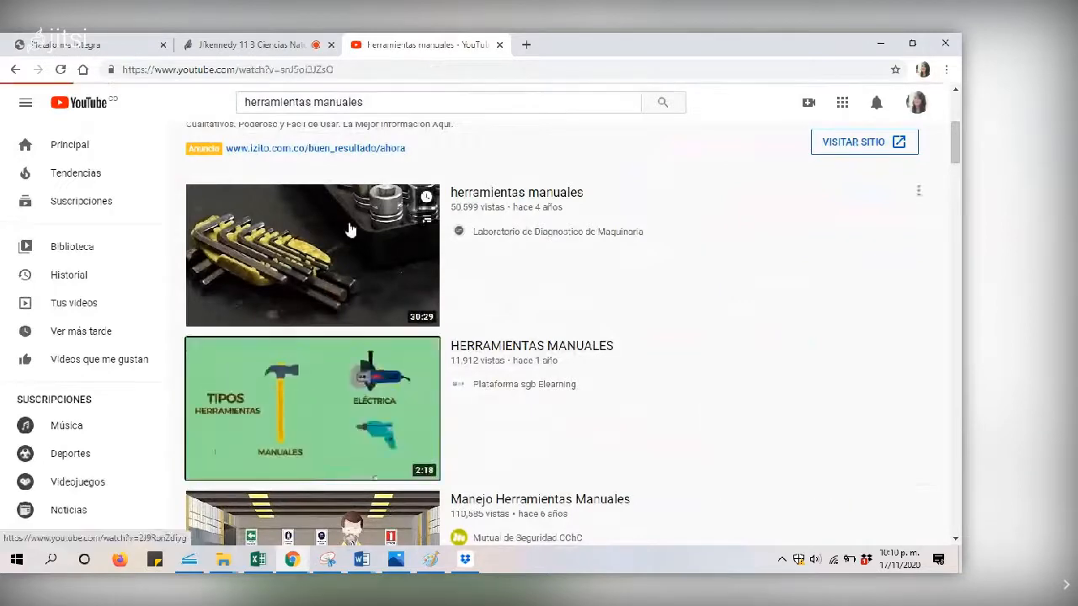
click(344, 72)
key(BackSpace)
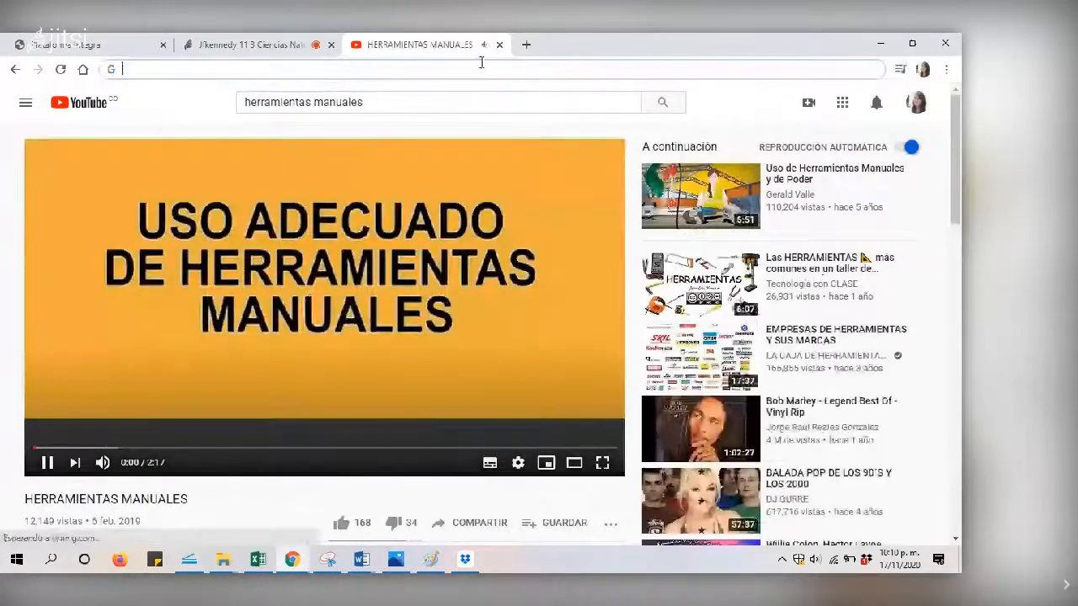
click(500, 45)
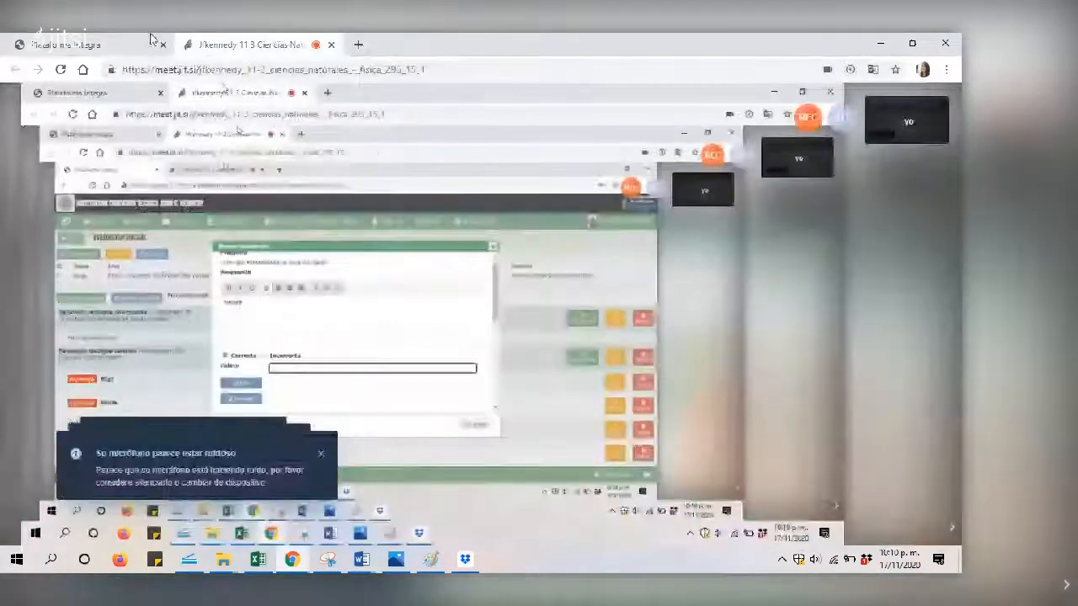
click(145, 41)
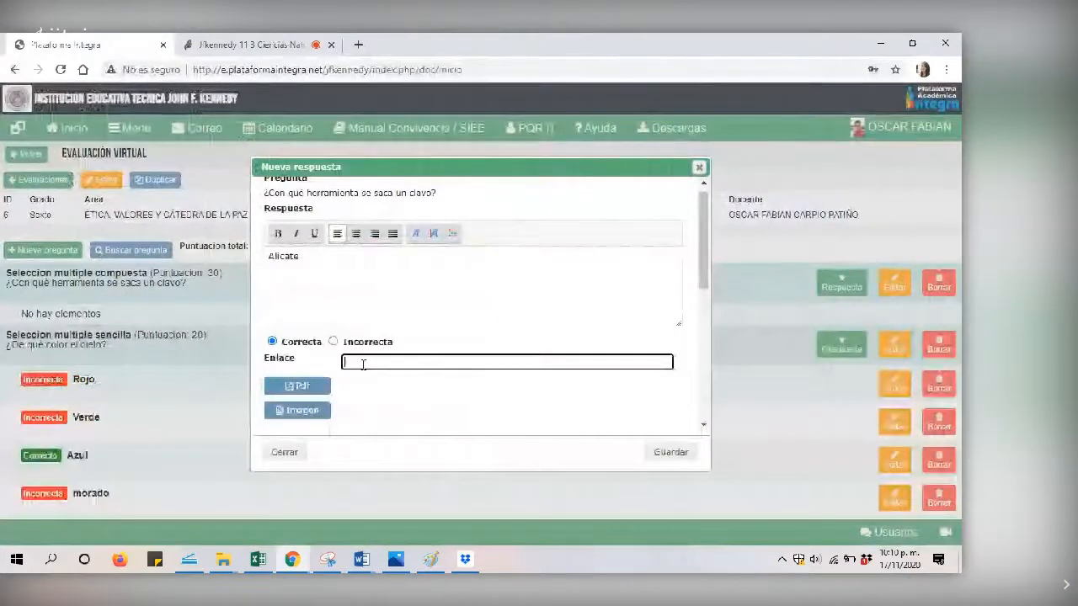
text(https://www.youtube.com/watch?v=snJ5oi3JZsQ)
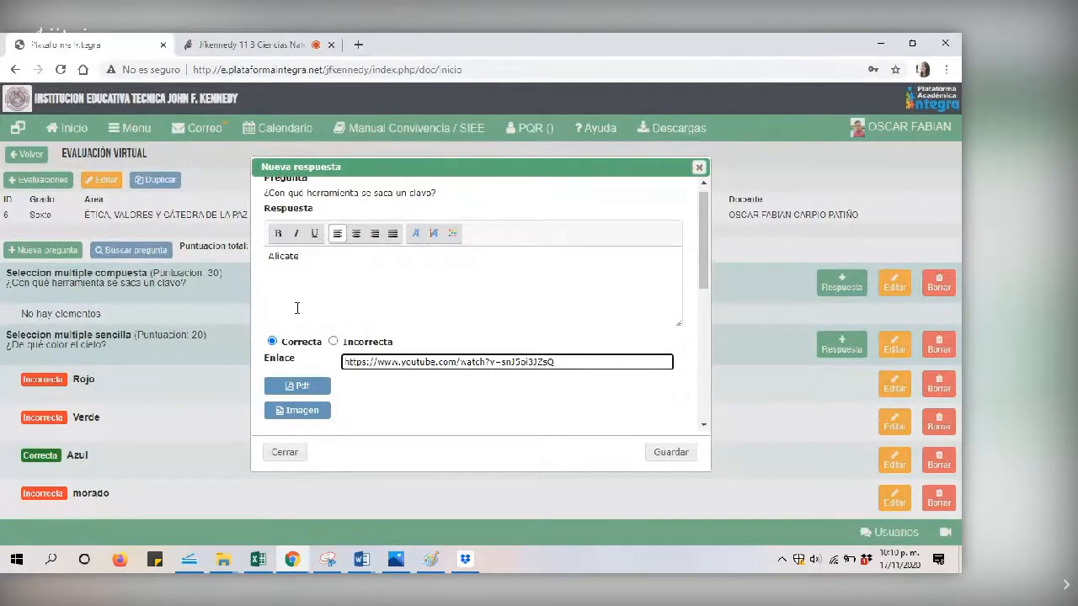
click(333, 342)
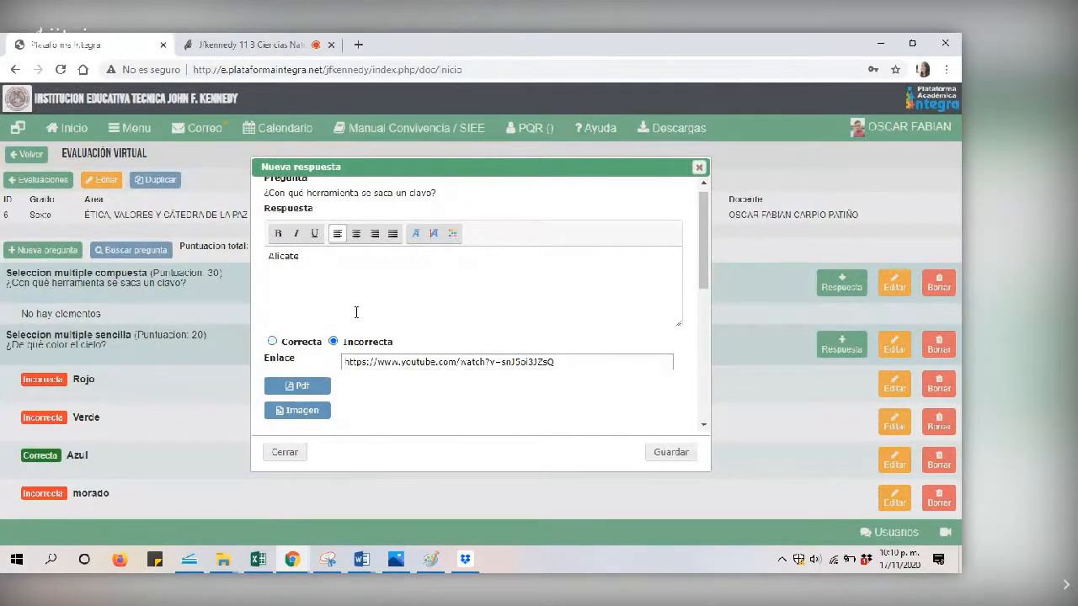
click(682, 454)
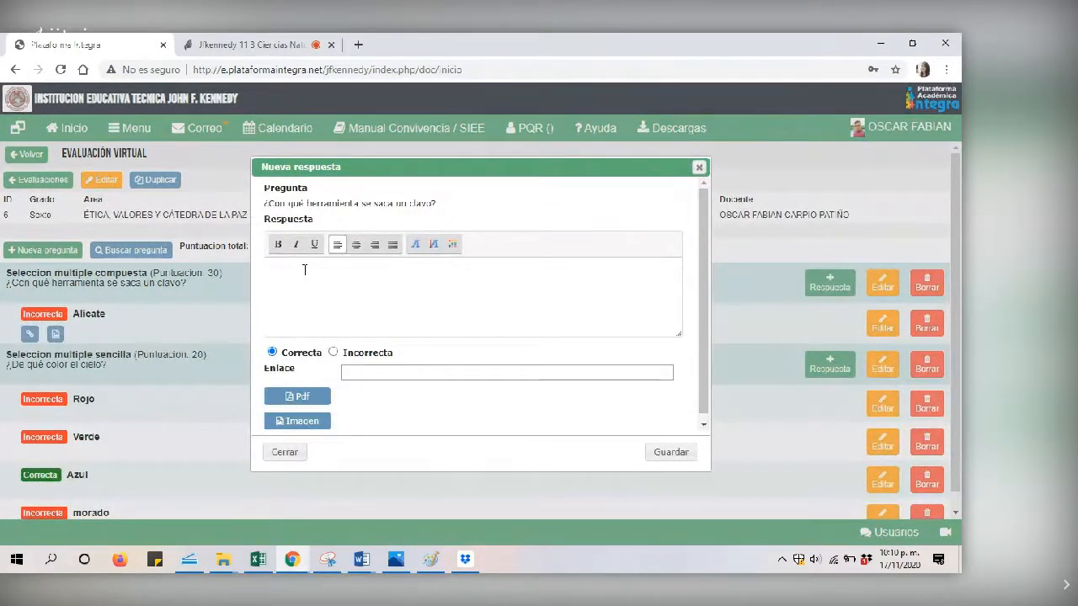
Add the answer "Cortafrio" marked Incorrecta, attach the desktop image cortafrio.png and save it
text(tafrío)
click(334, 355)
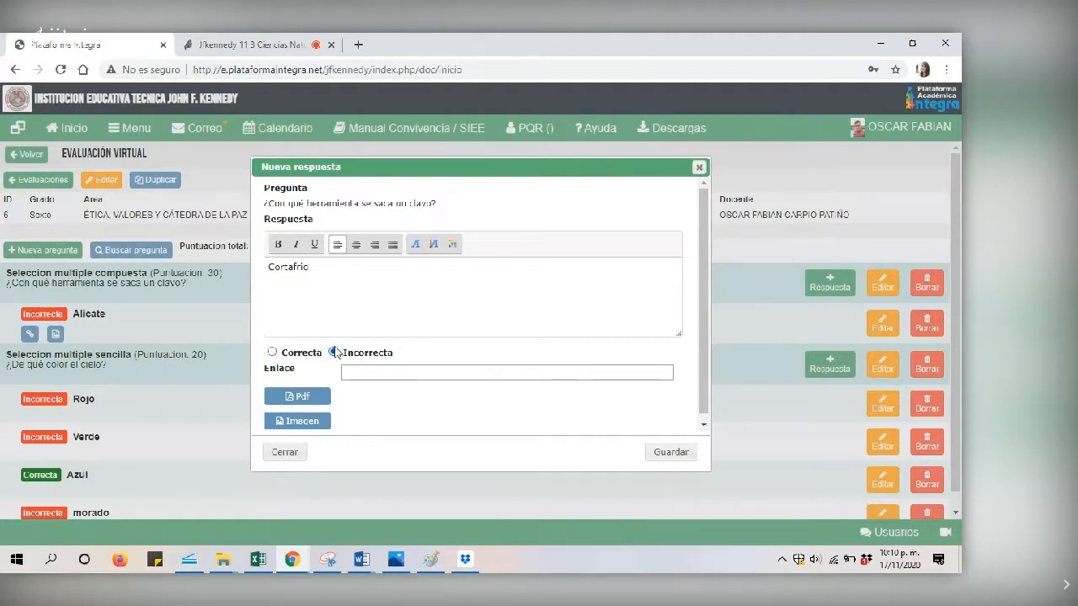
click(299, 423)
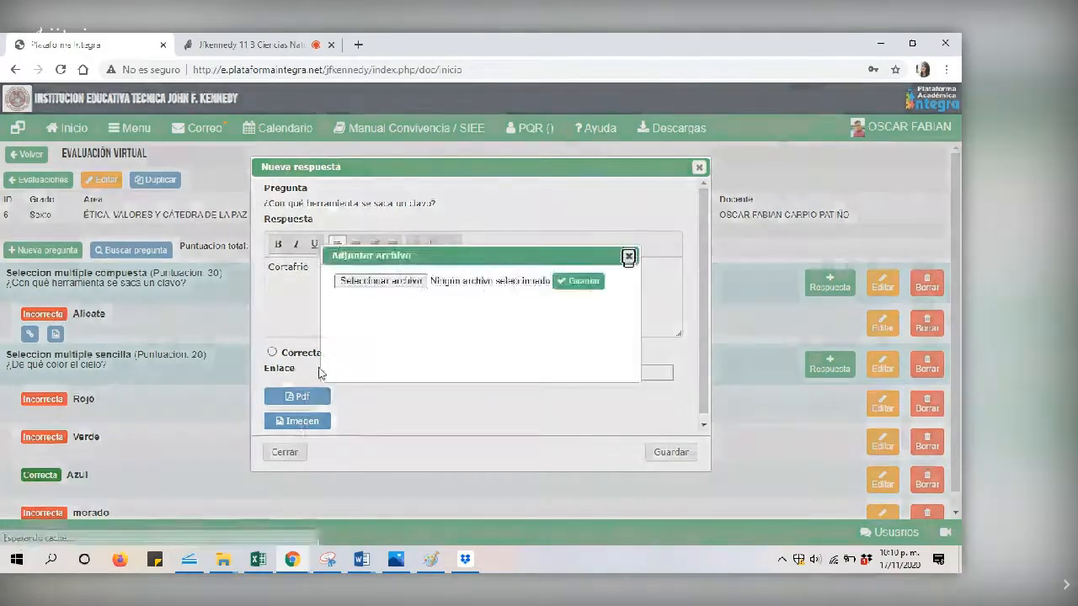
click(380, 283)
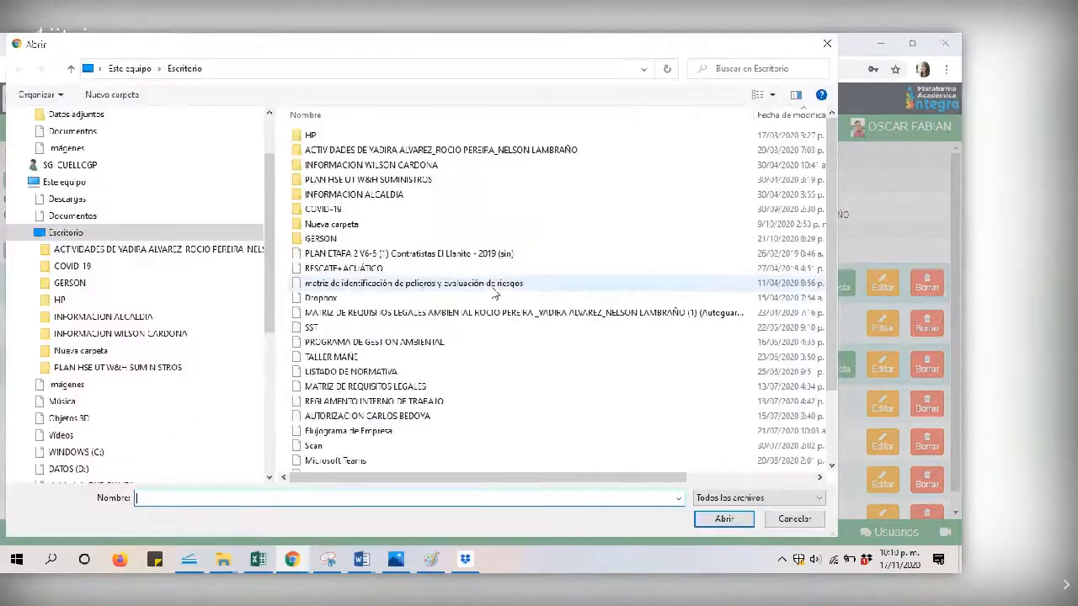
scroll(506, 337, down, 2)
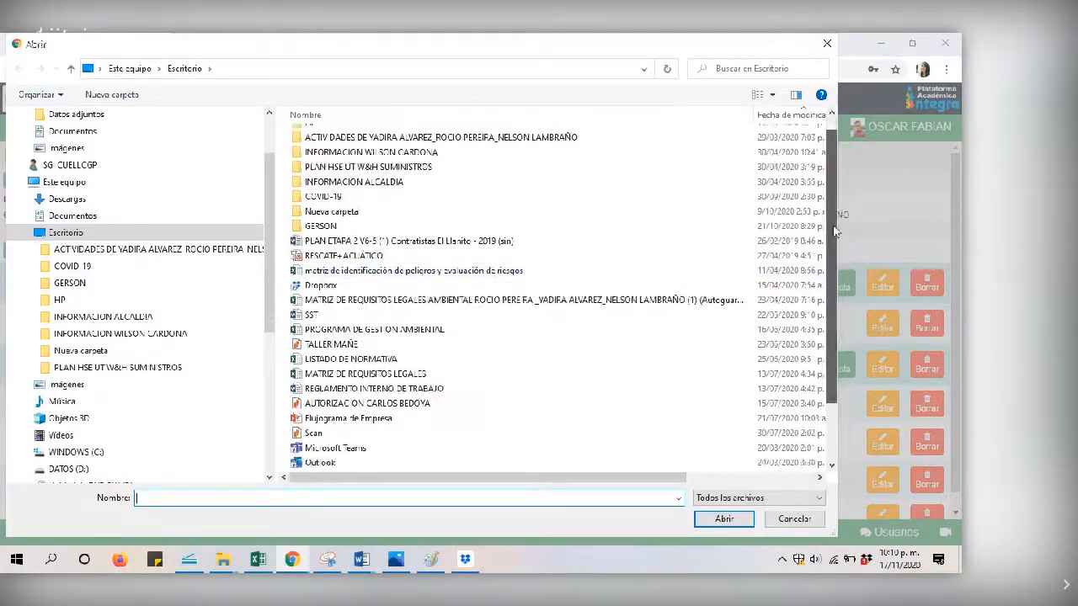
double_click(320, 450)
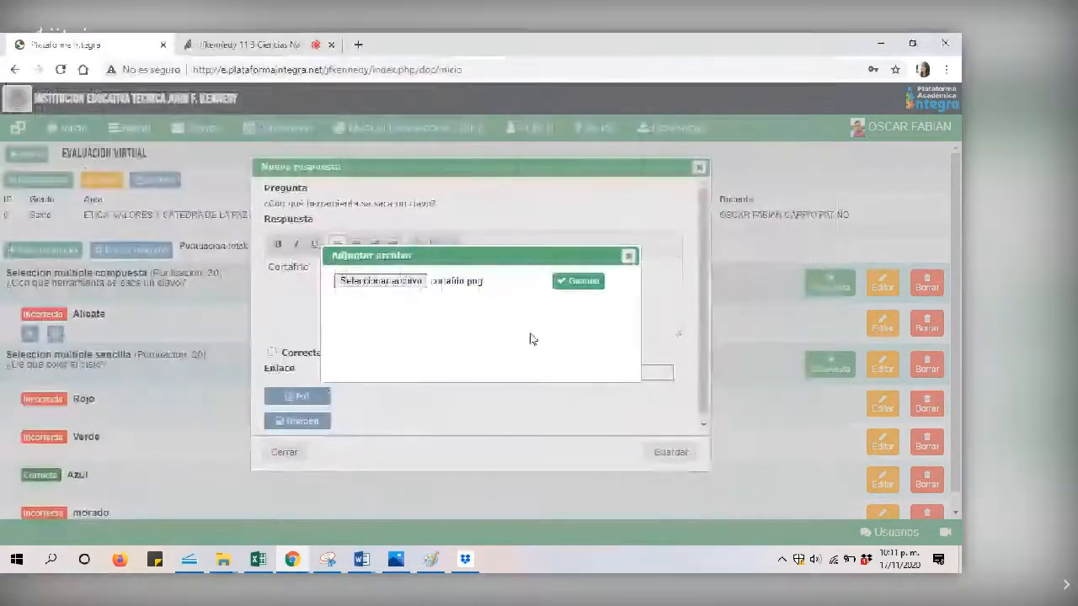
click(577, 281)
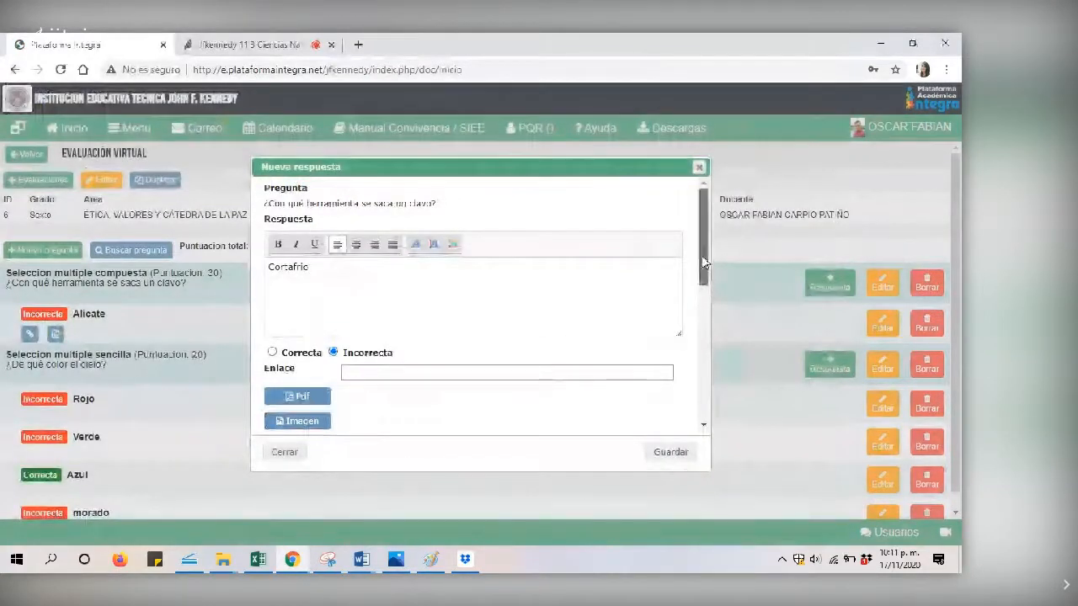
drag(703, 265, 703, 357)
scroll(404, 377, up, 5)
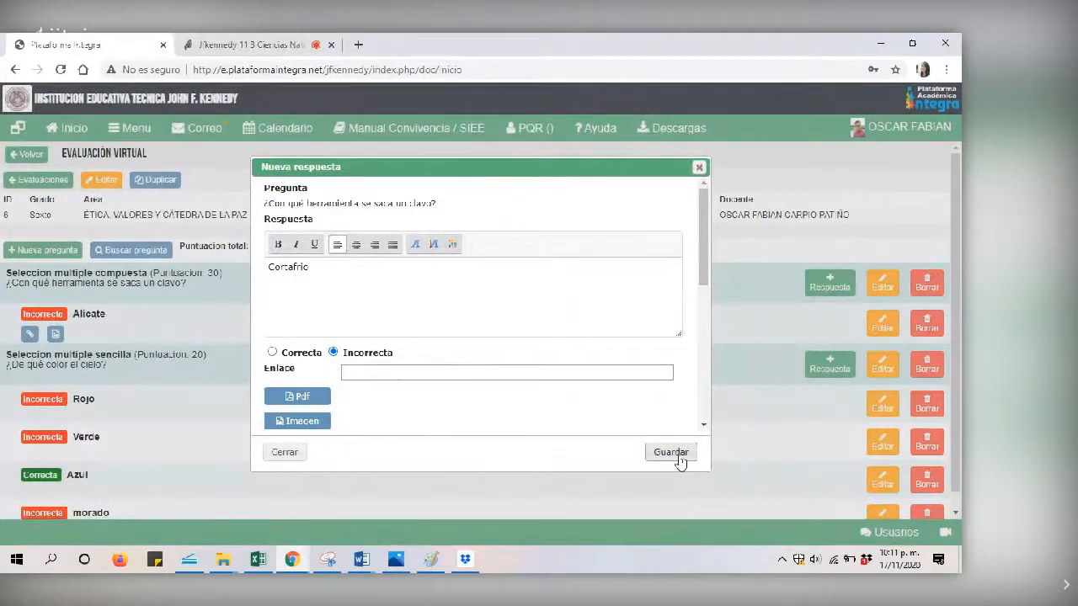
click(678, 458)
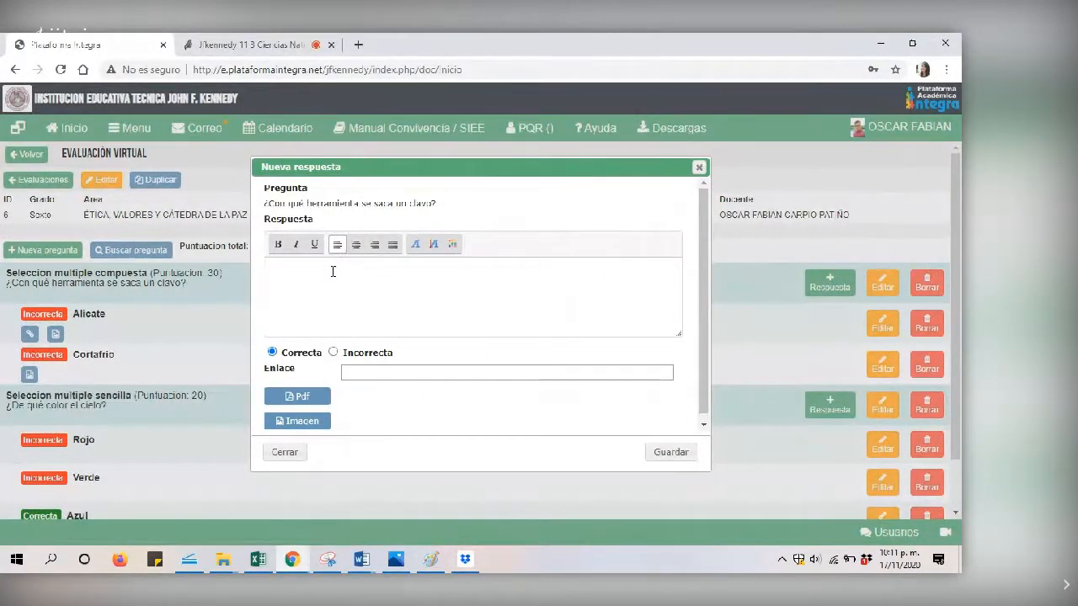
Add the answer "Martillo" marked Correcta, attach the desktop image martillo and save it
text(Martillo)
click(292, 420)
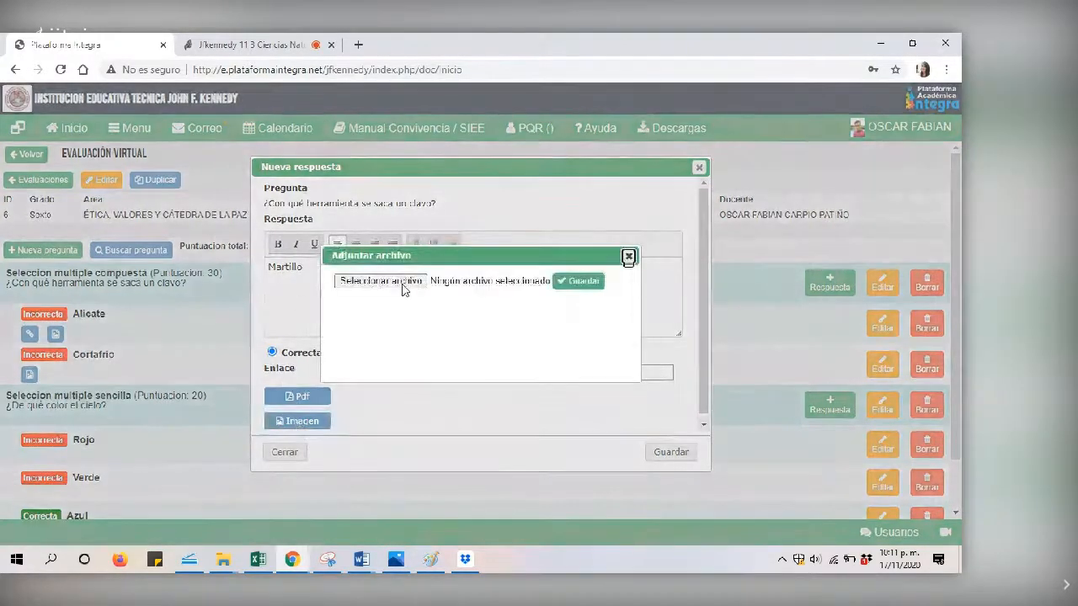
click(411, 283)
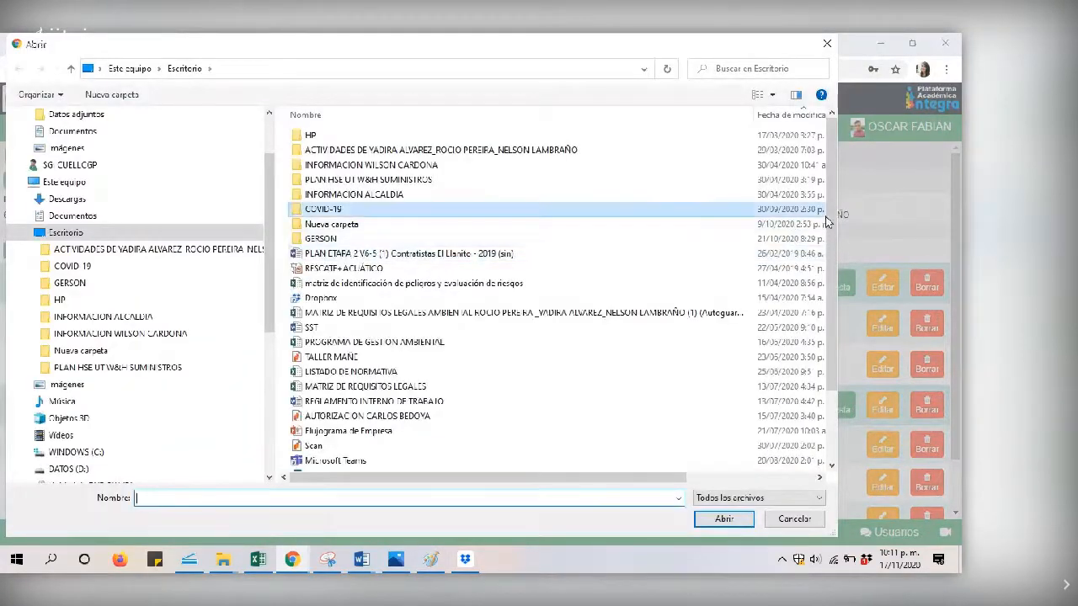
scroll(825, 222, right, 5)
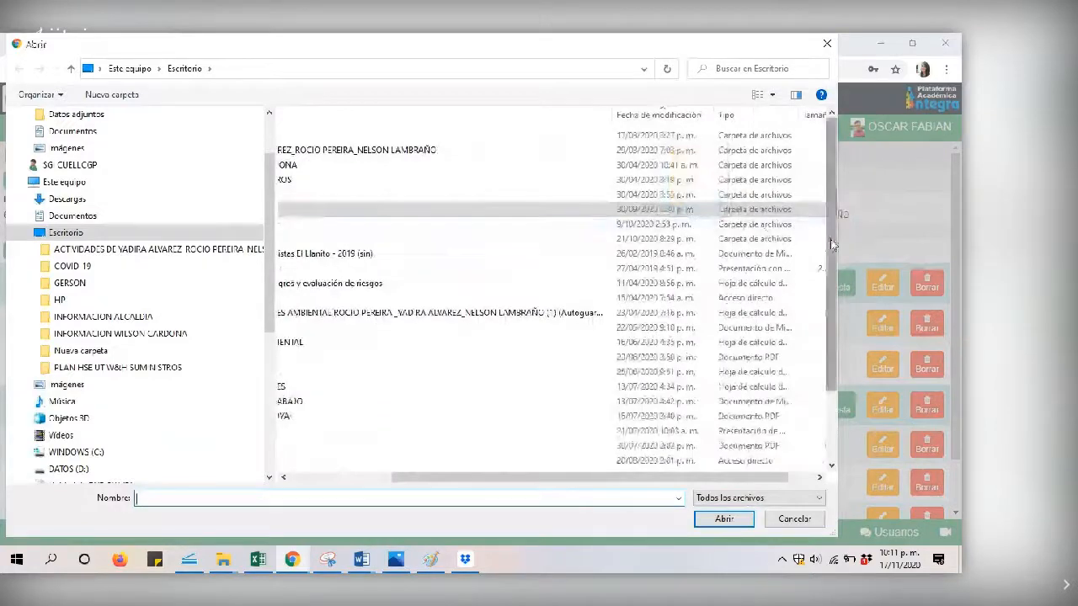
drag(832, 244, 803, 411)
drag(744, 479, 210, 477)
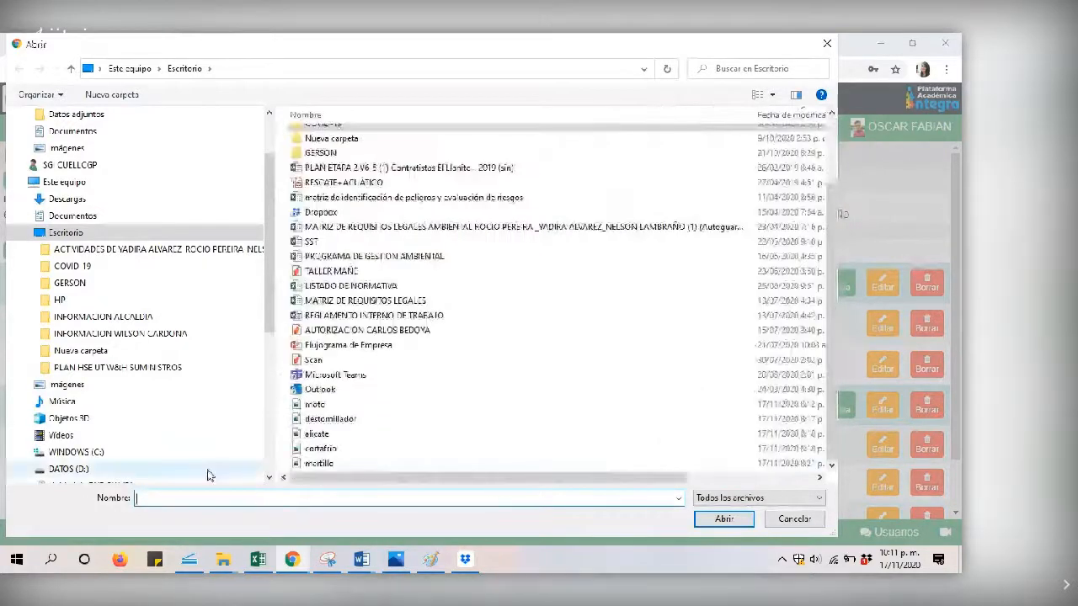
double_click(317, 463)
click(576, 283)
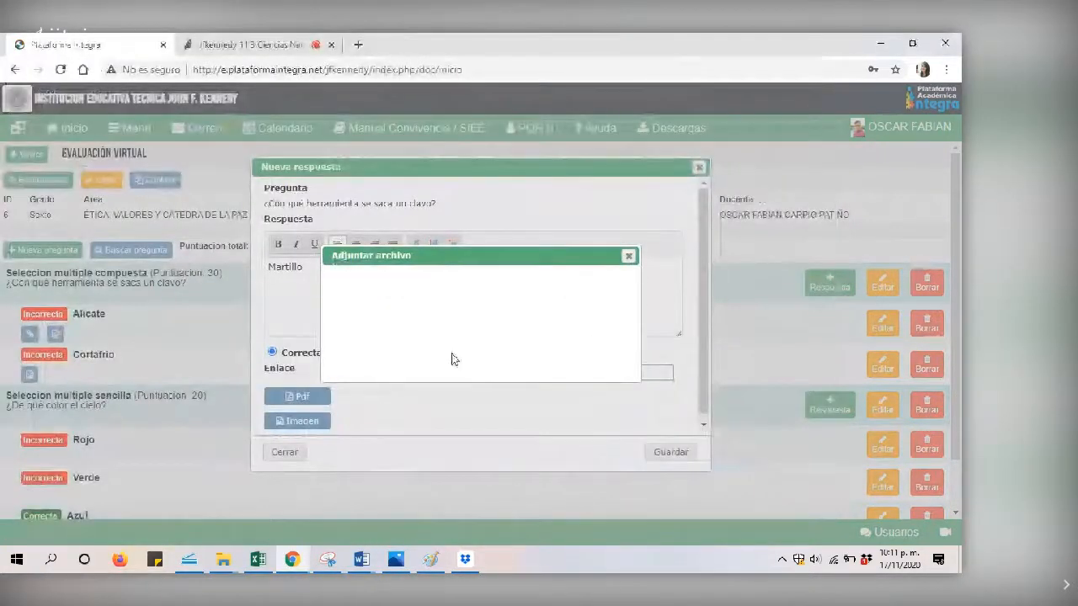
mouse_move(704, 224)
mouse_down()
mouse_move(698, 364)
mouse_move(699, 236)
mouse_up()
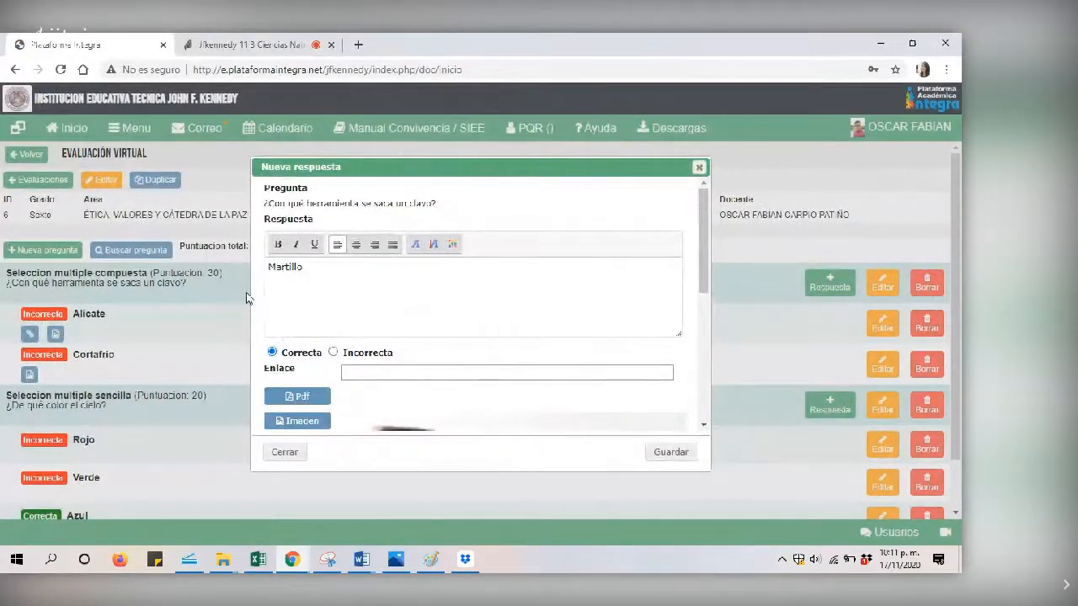
click(668, 452)
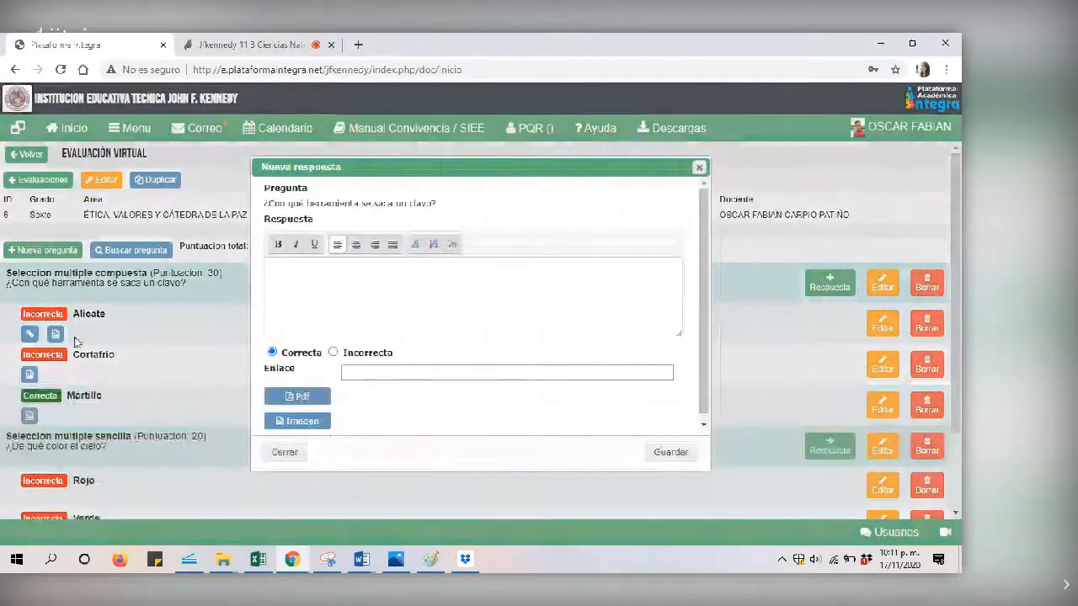
Enter "Destornillador" as the text of the new answer and mark it Incorrecta
click(346, 282)
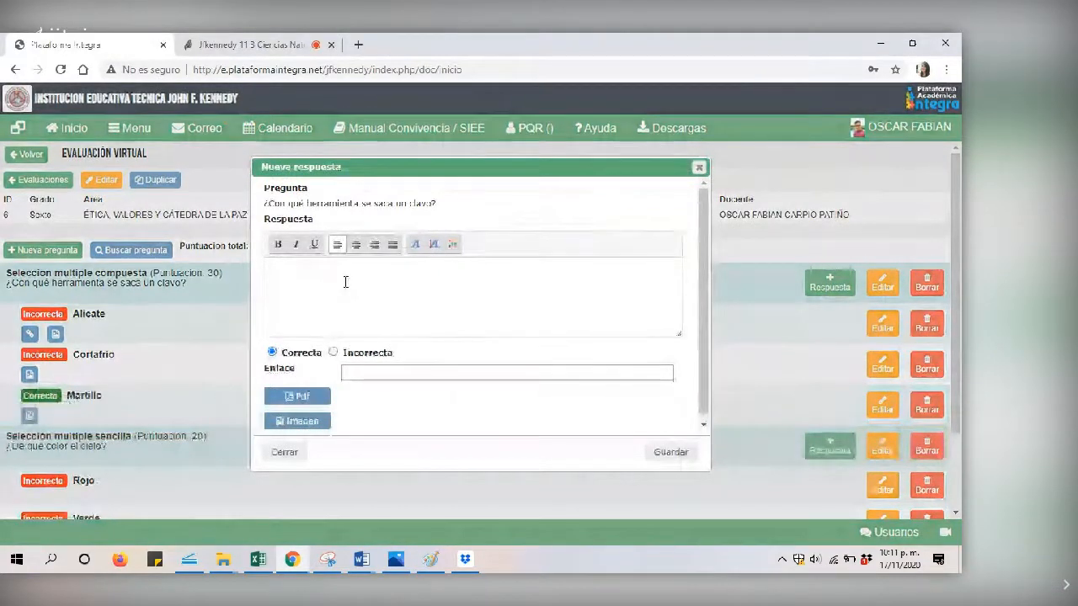
text(Destorni)
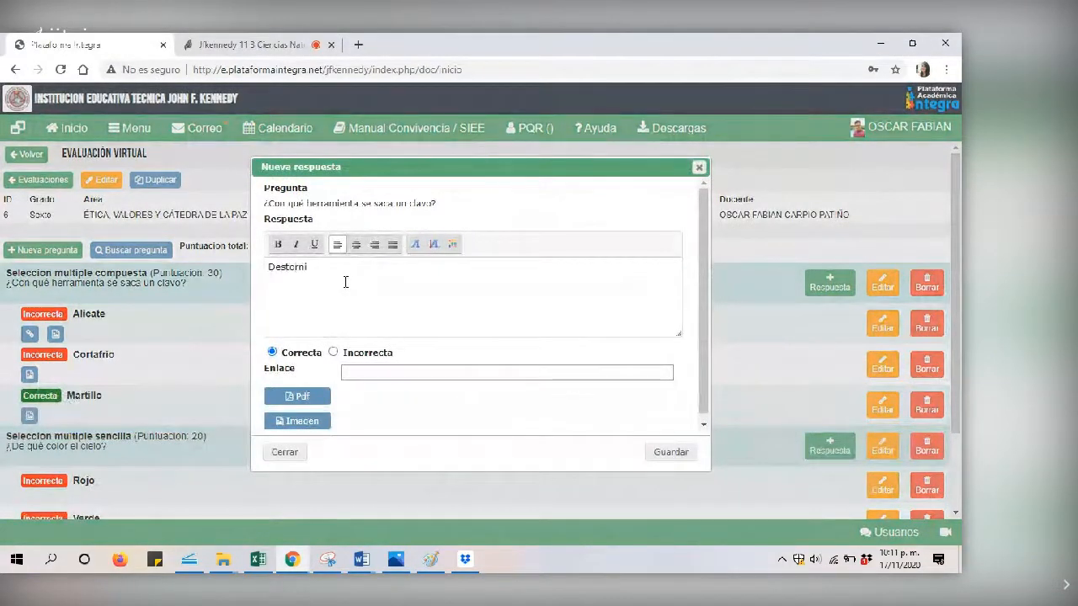
text(llad)
click(333, 353)
Attach the desktop image destornillador.jpg to the "Destornillador" answer and save it
click(301, 420)
click(403, 285)
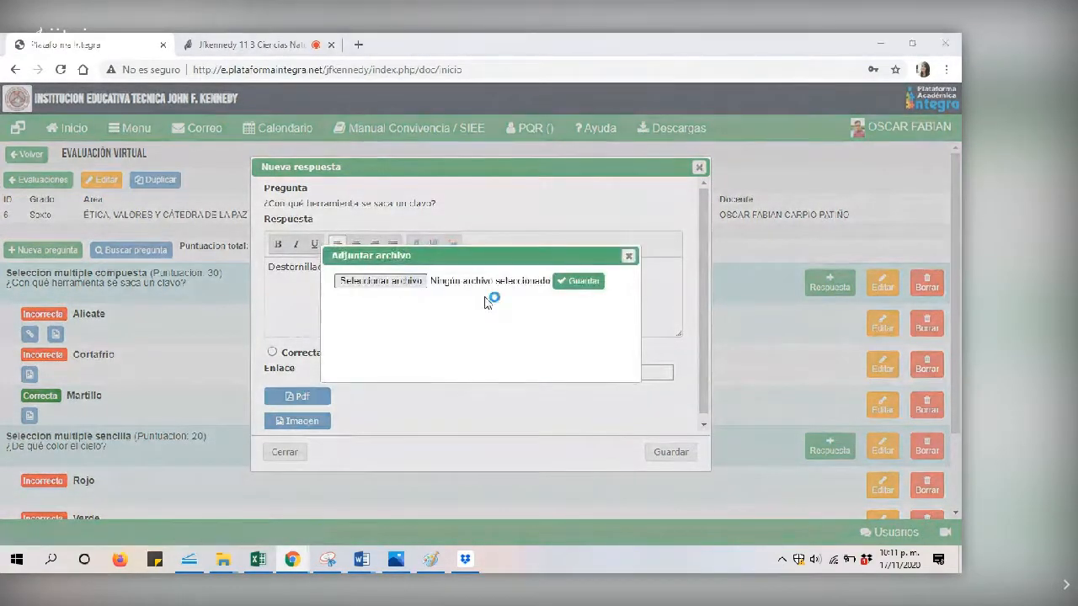
scroll(469, 396, down, 5)
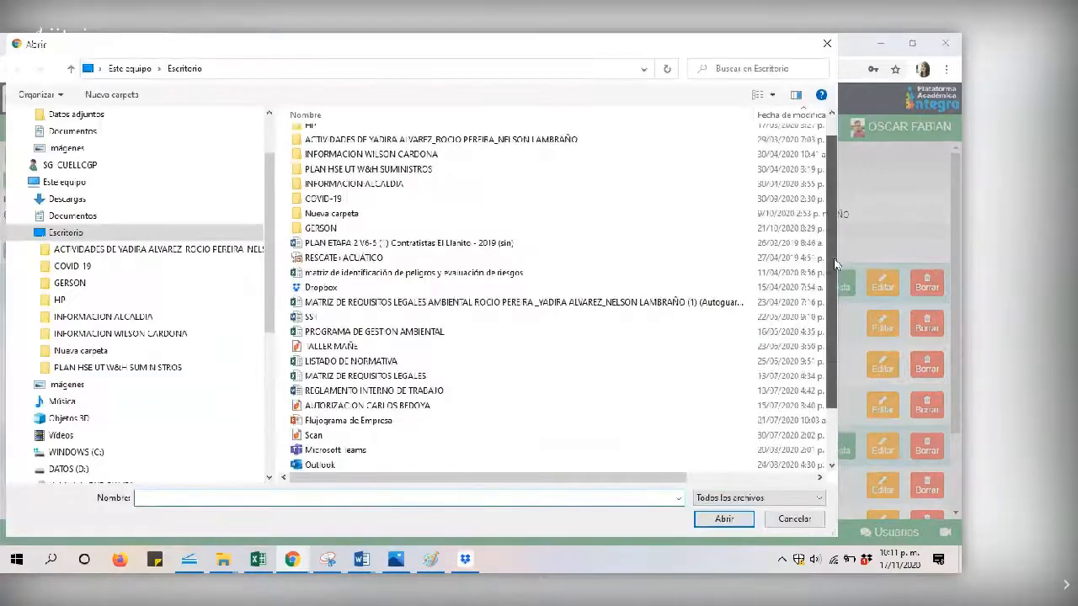
click(449, 420)
double_click(449, 421)
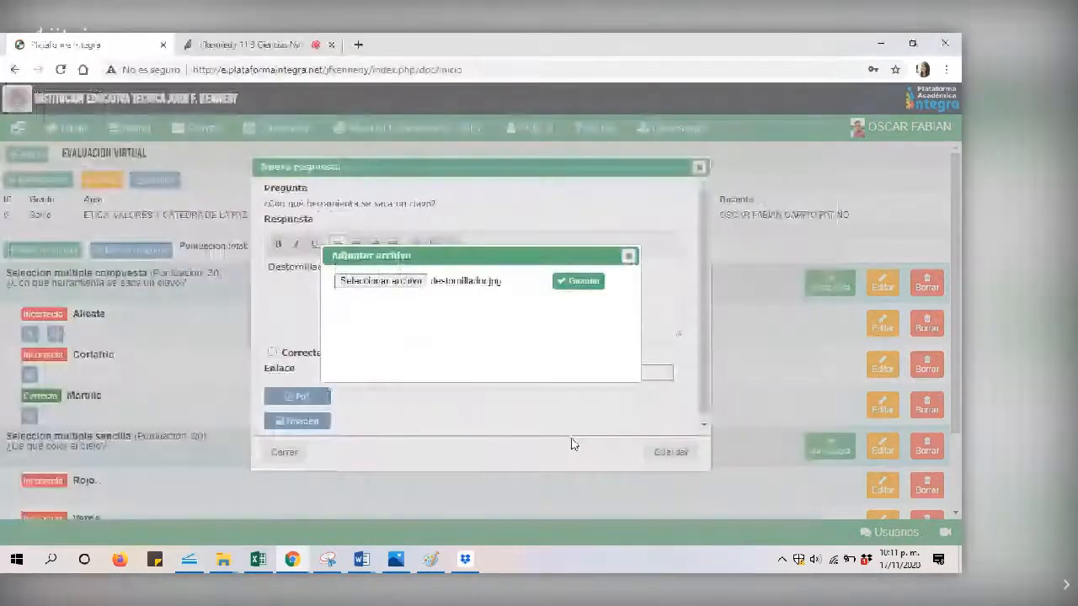
click(578, 285)
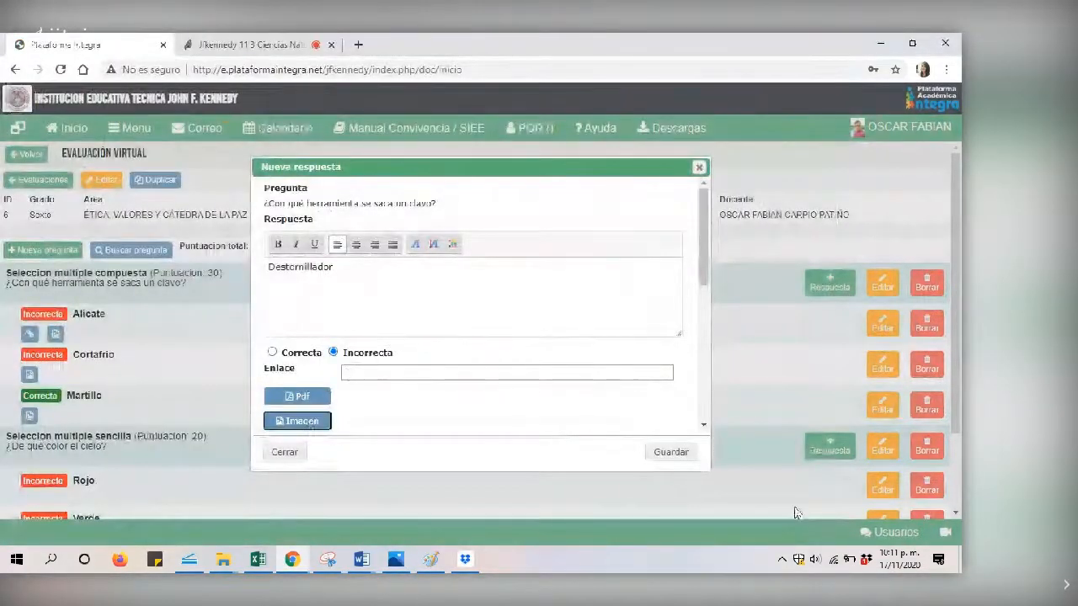
click(671, 453)
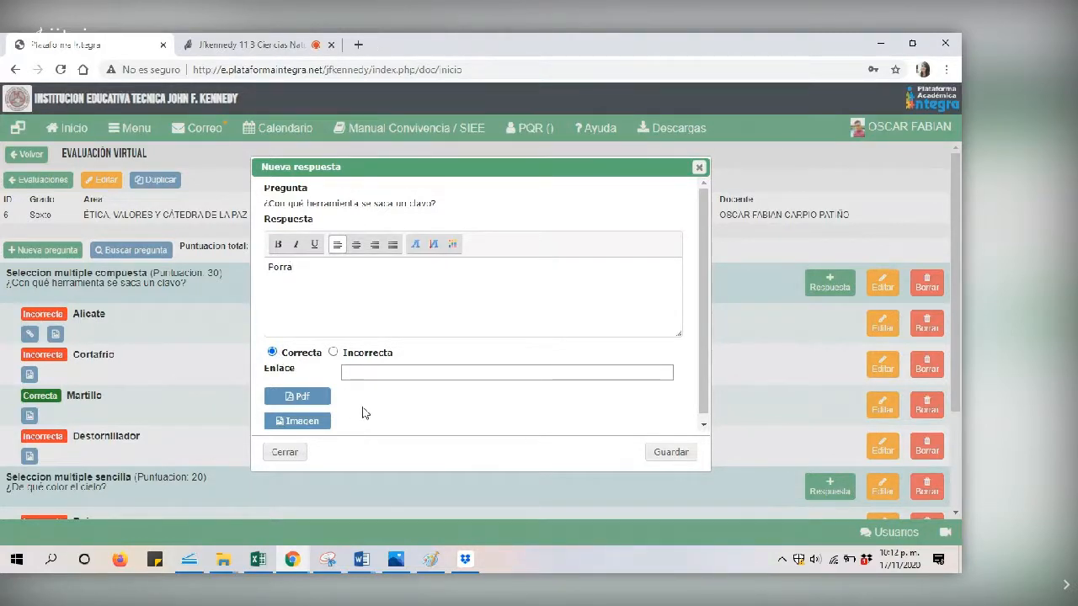
click(365, 377)
text(https://www.youtube.com/watch?v=snJ5oi3JZsQ)
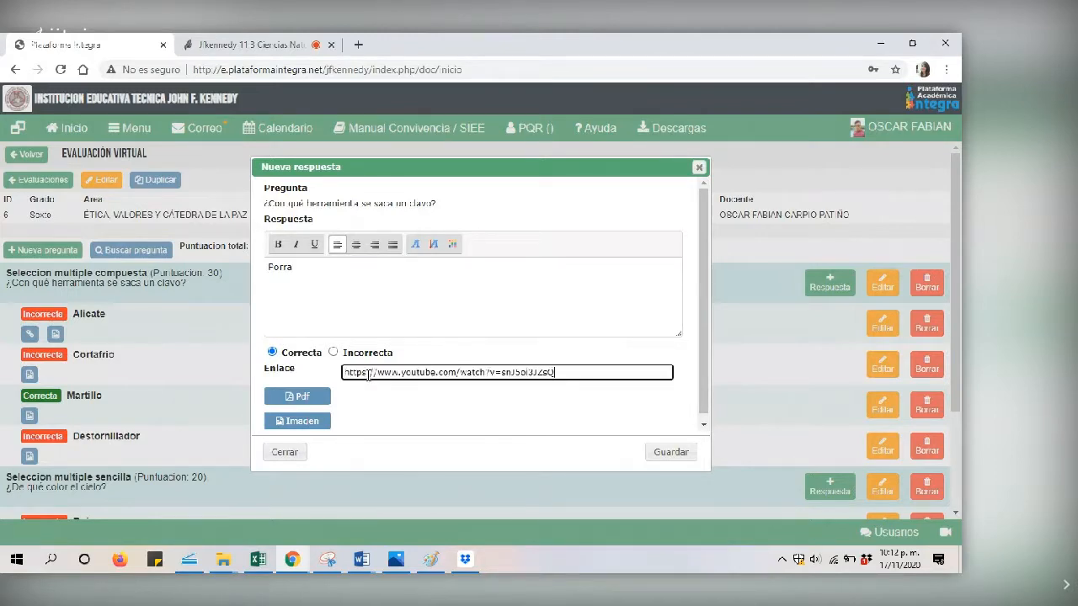
Search Google Images for "porra" in a new browser tab
click(358, 44)
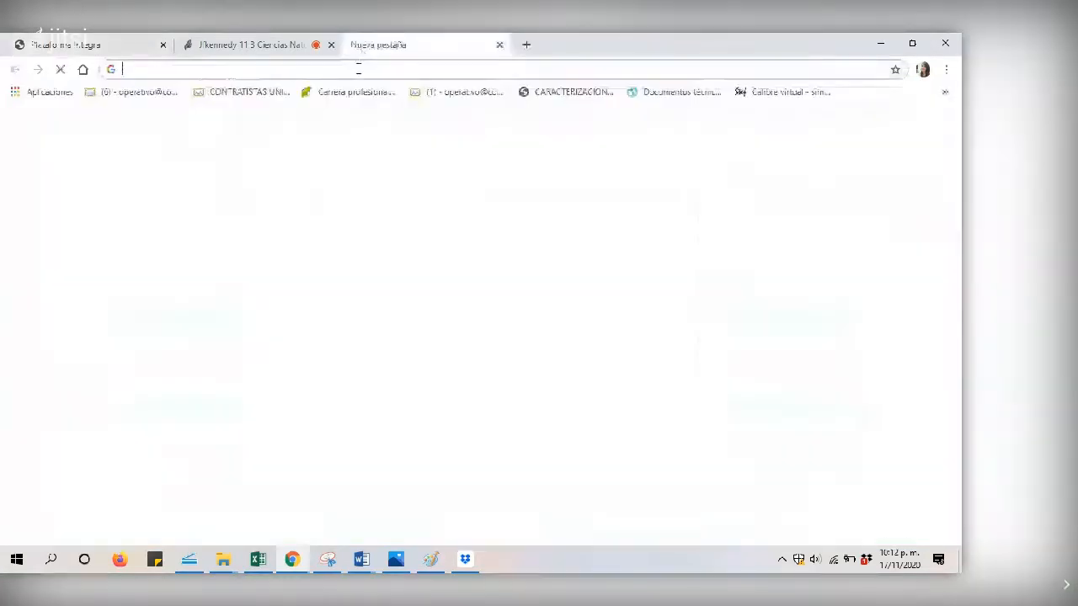
text(porra)
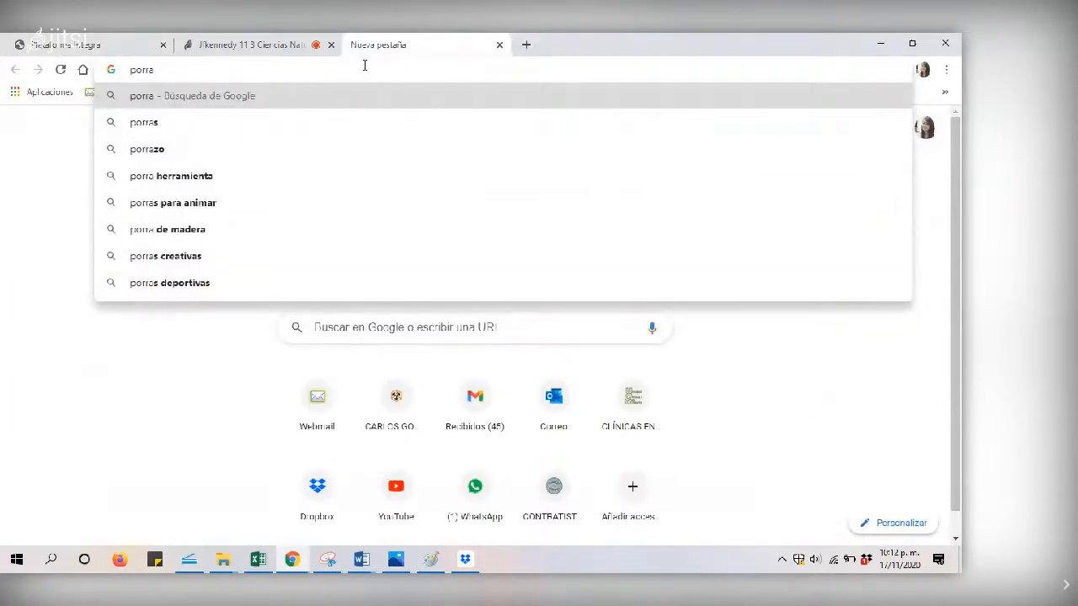
text(s)
key(Return)
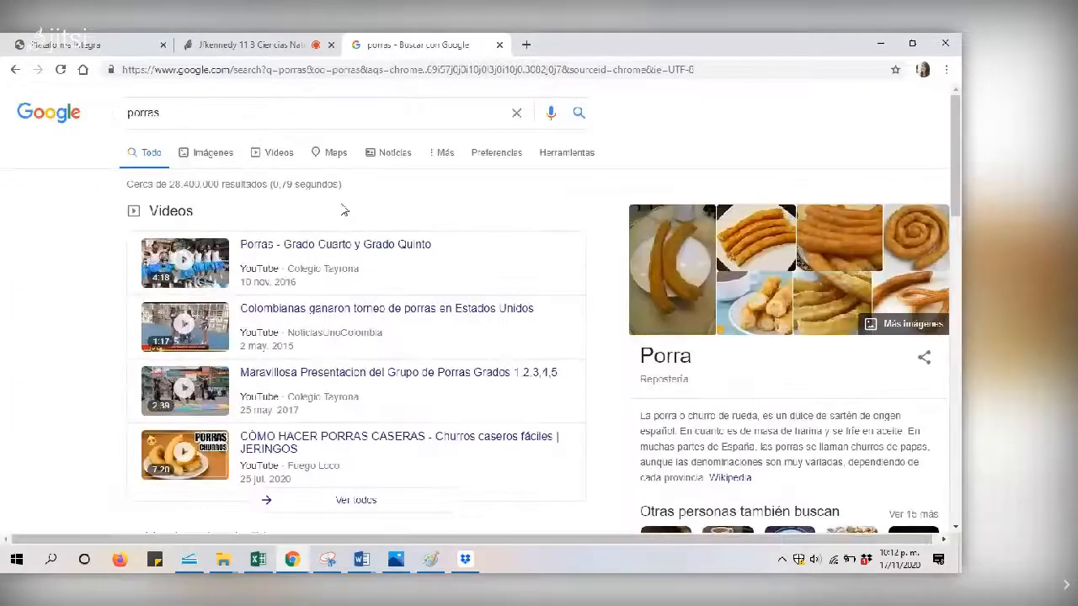
click(214, 111)
key(BackSpace)
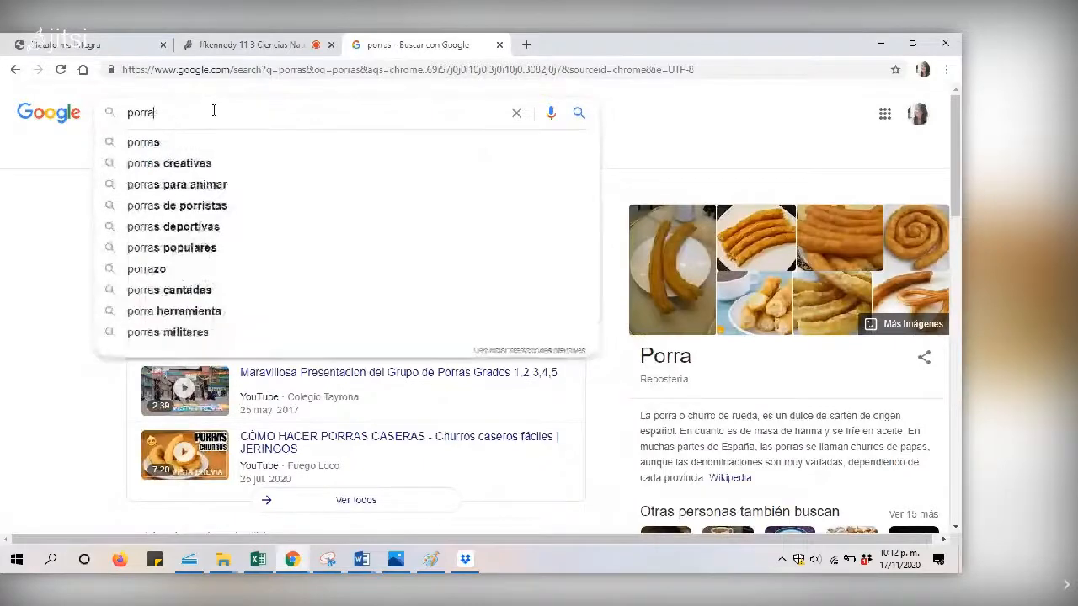
key(Return)
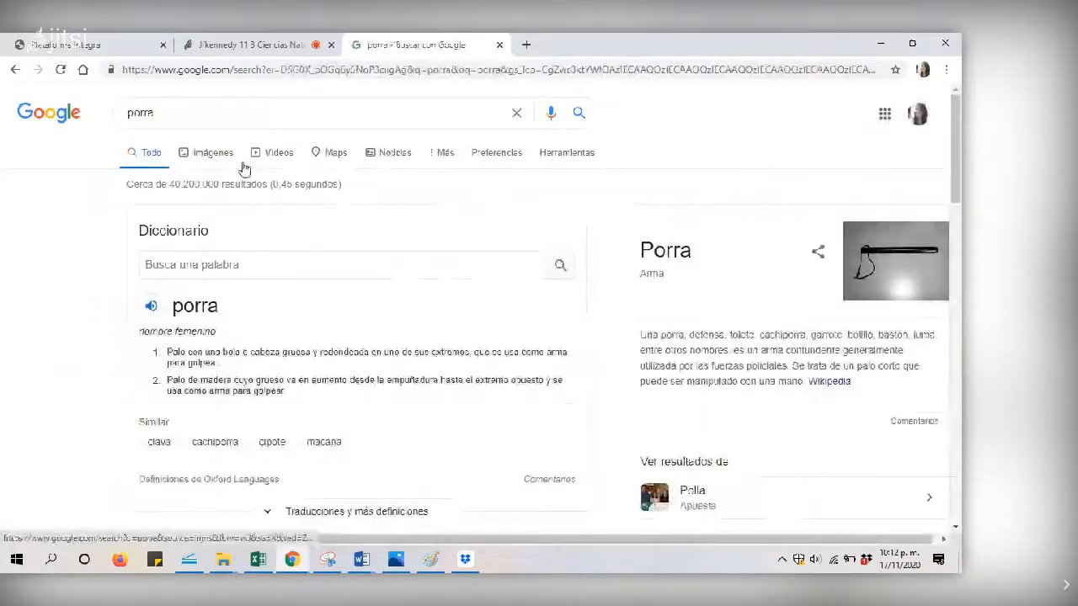
click(242, 165)
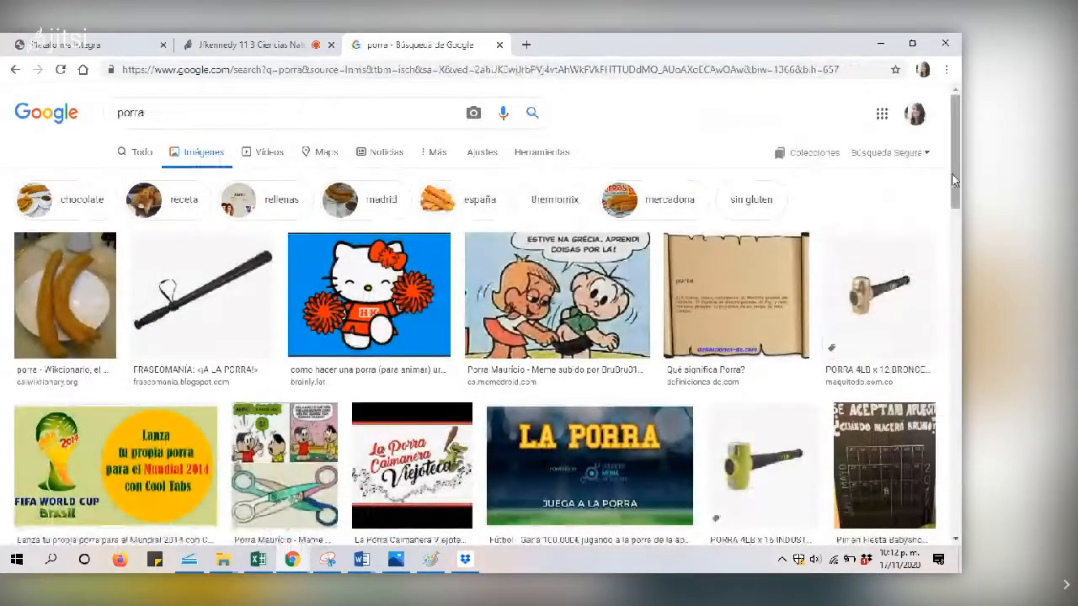
Open the preview of the orange-handled sledgehammer among the image results
drag(952, 179, 960, 261)
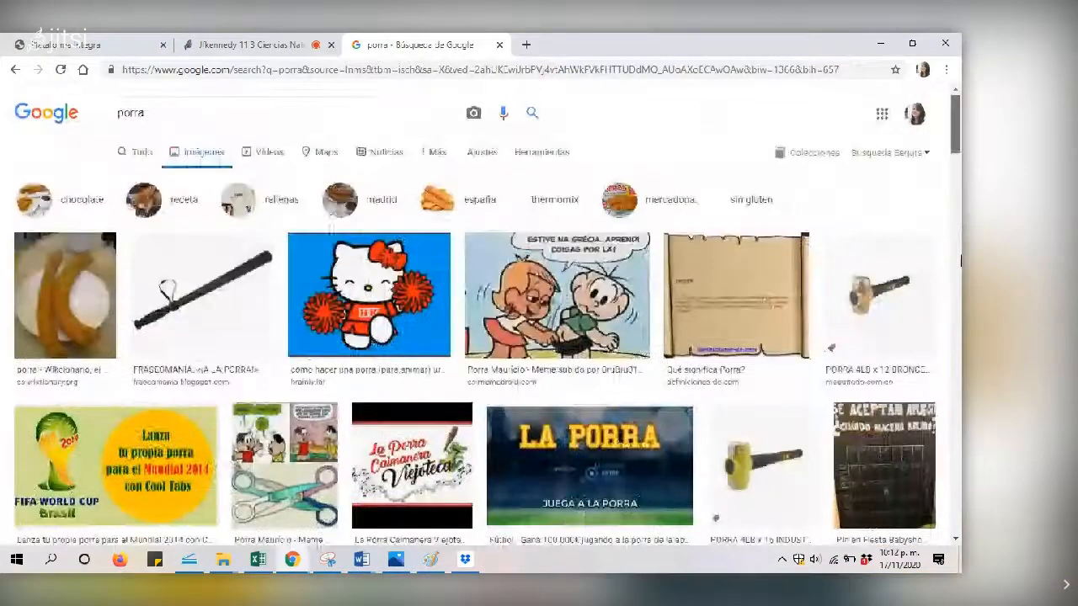
scroll(960, 273, down, 5)
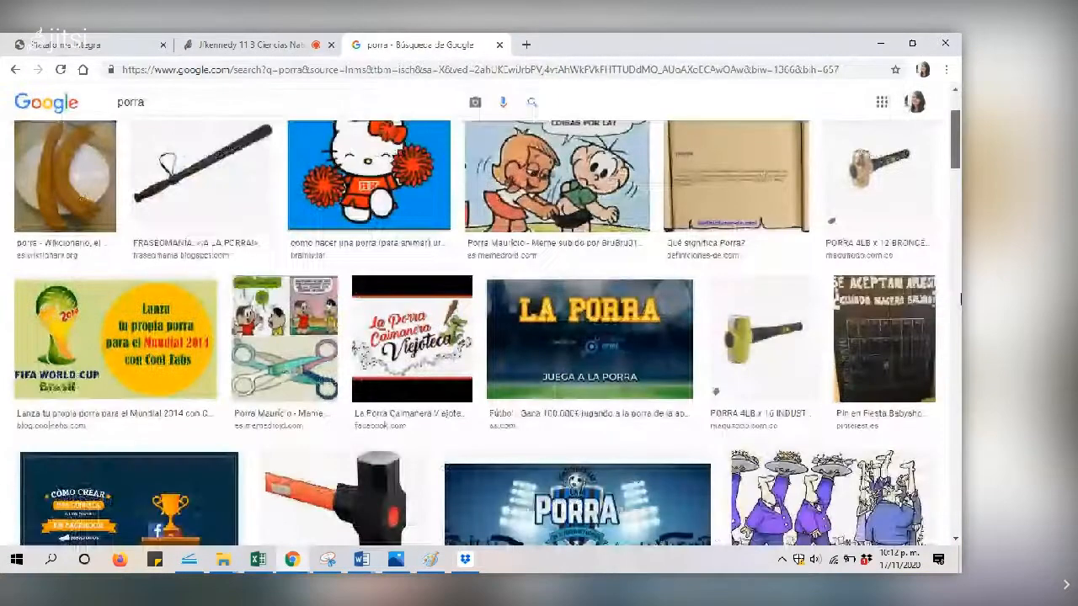
click(347, 344)
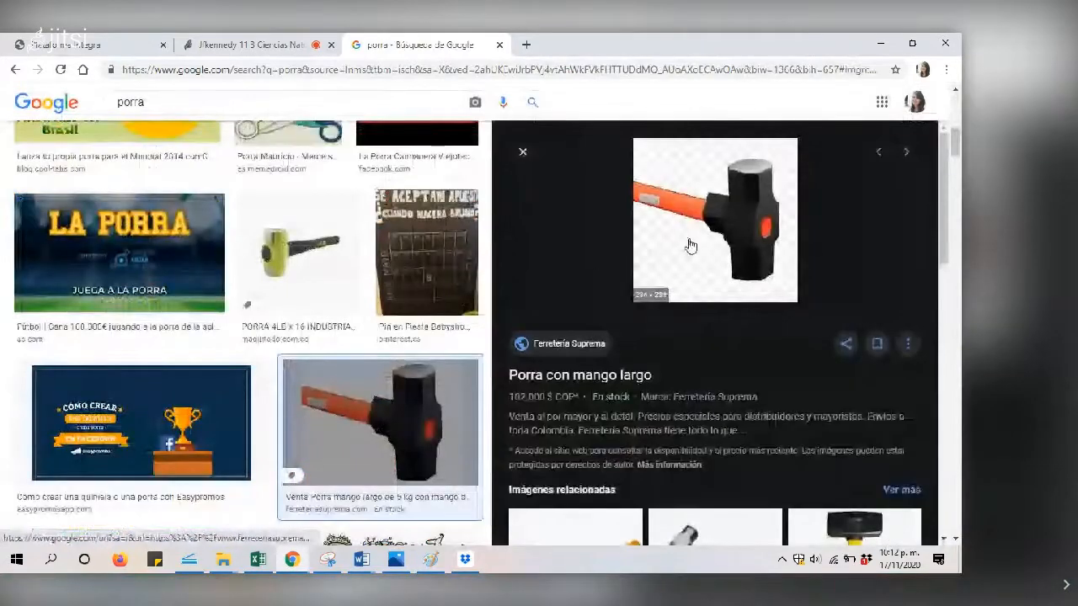
right_click(688, 246)
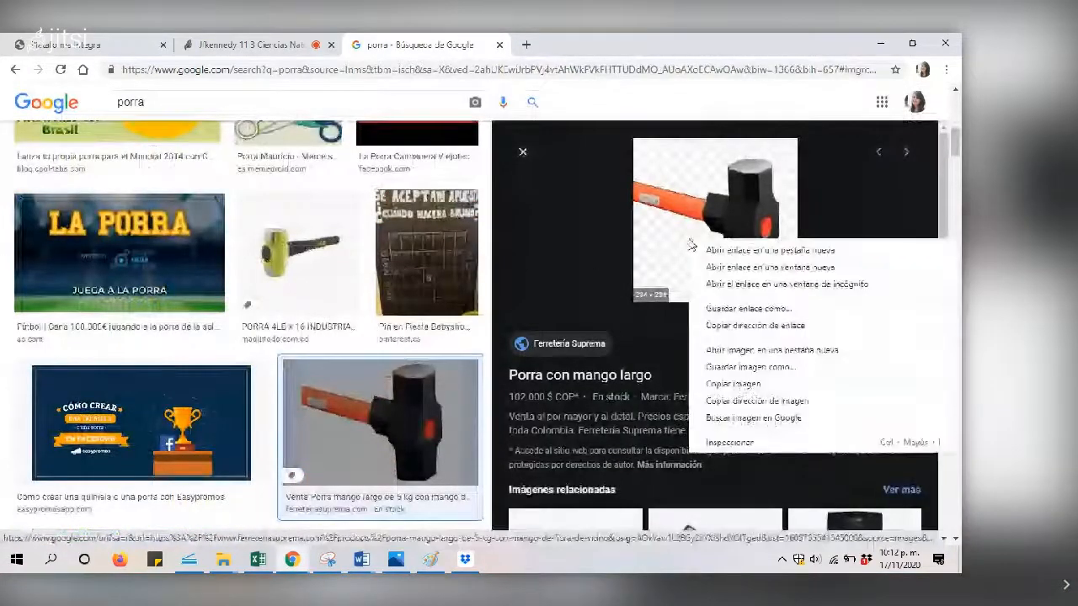
click(625, 335)
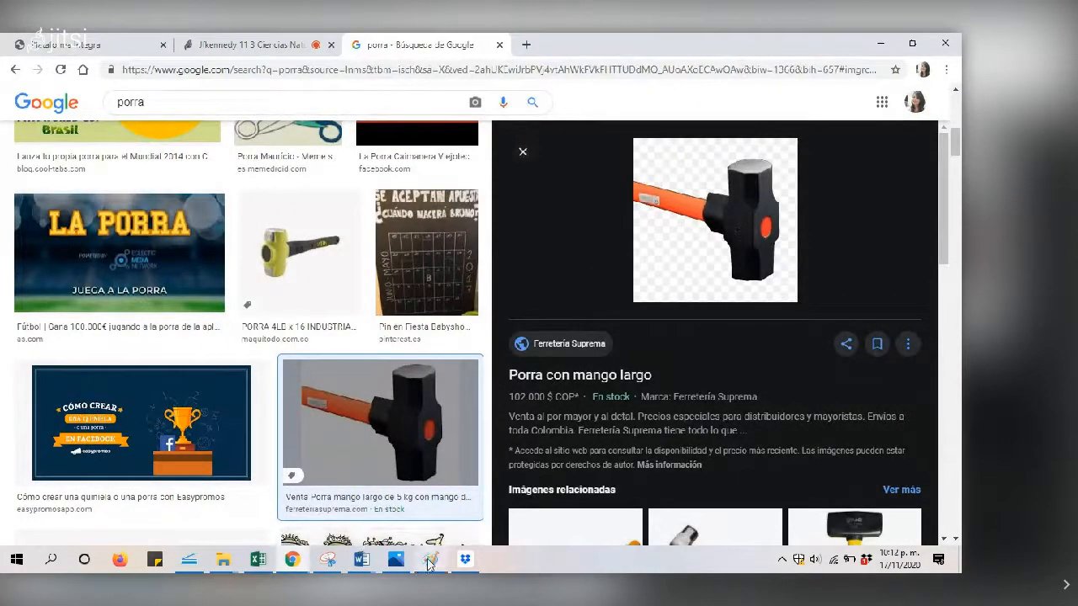
Capture the screen, switch to Paint, decline the Dropbox screenshot offer and paste the capture onto the canvas
mouse_move(429, 563)
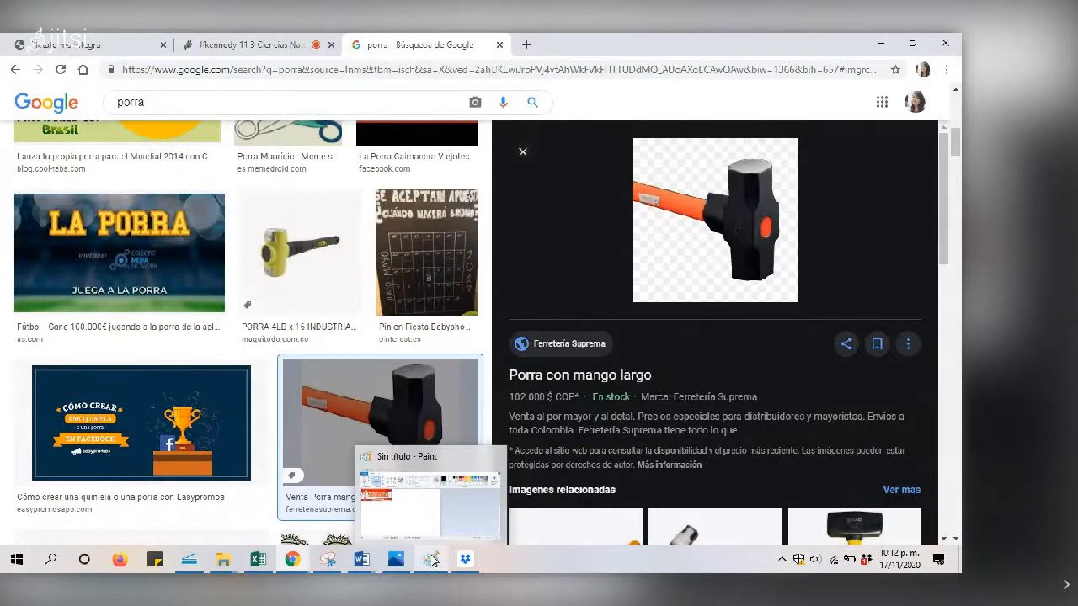
key(Print)
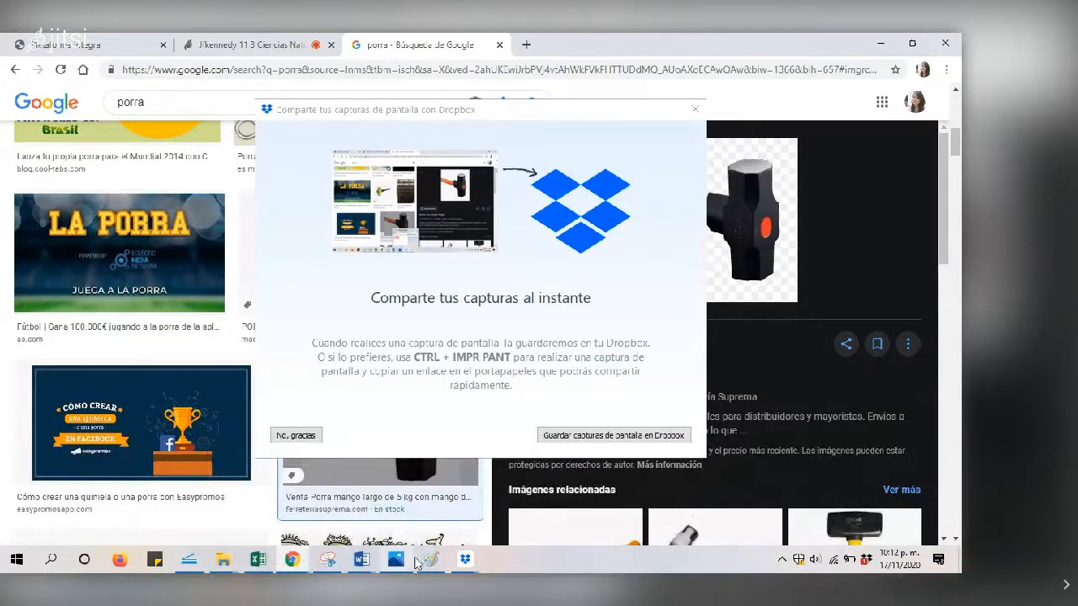
click(423, 561)
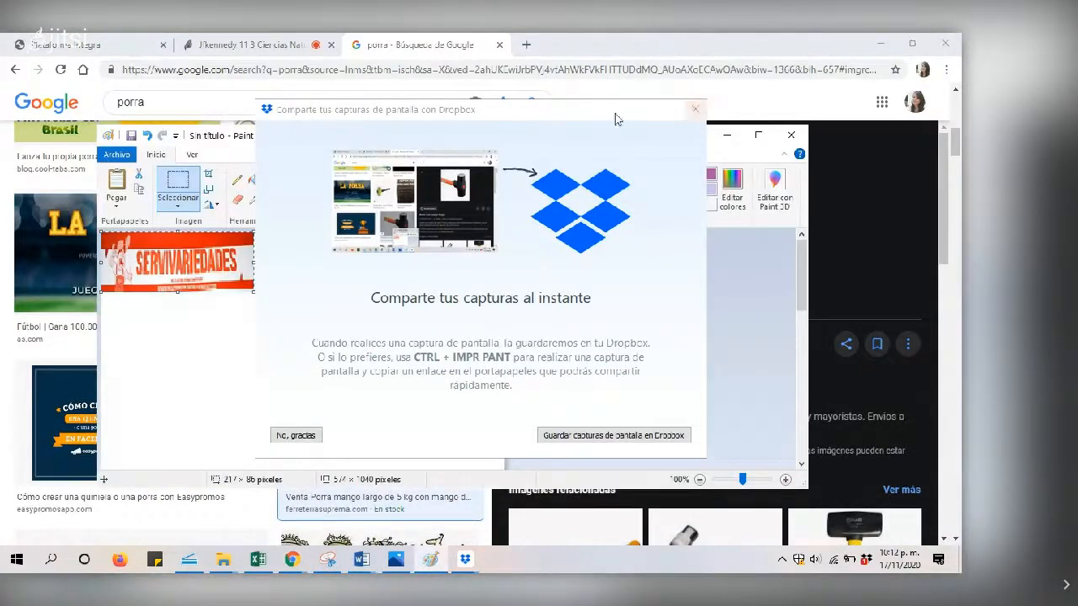
click(724, 358)
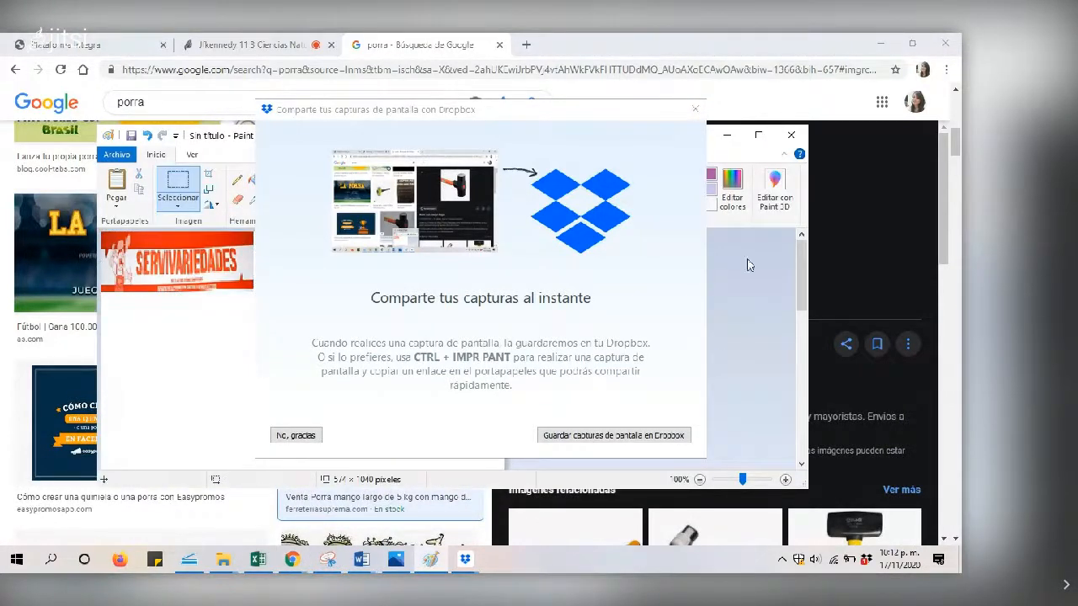
click(244, 321)
click(292, 436)
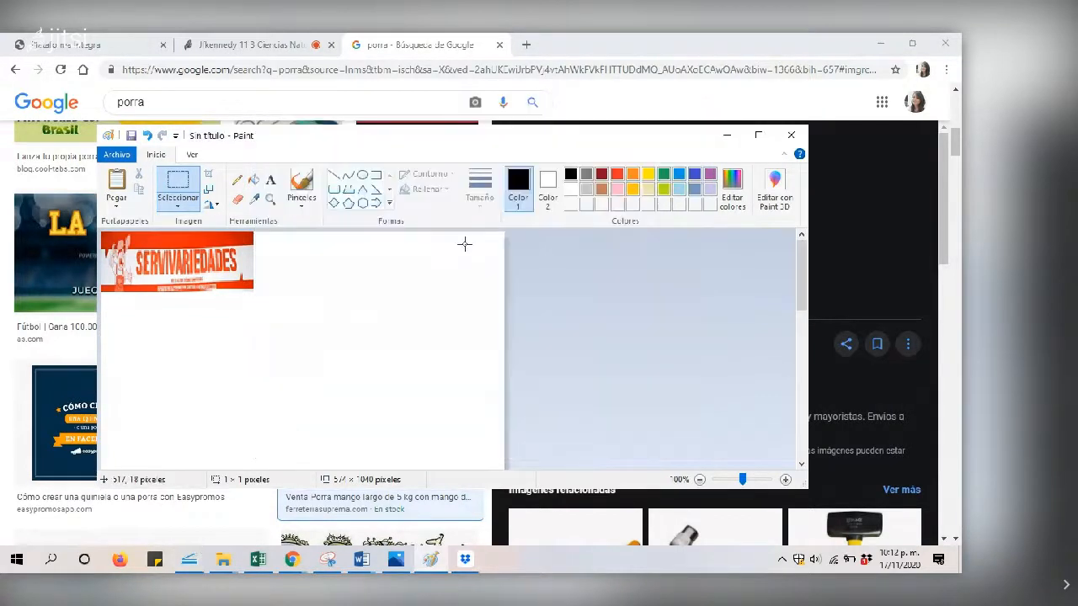
key(ctrl+v)
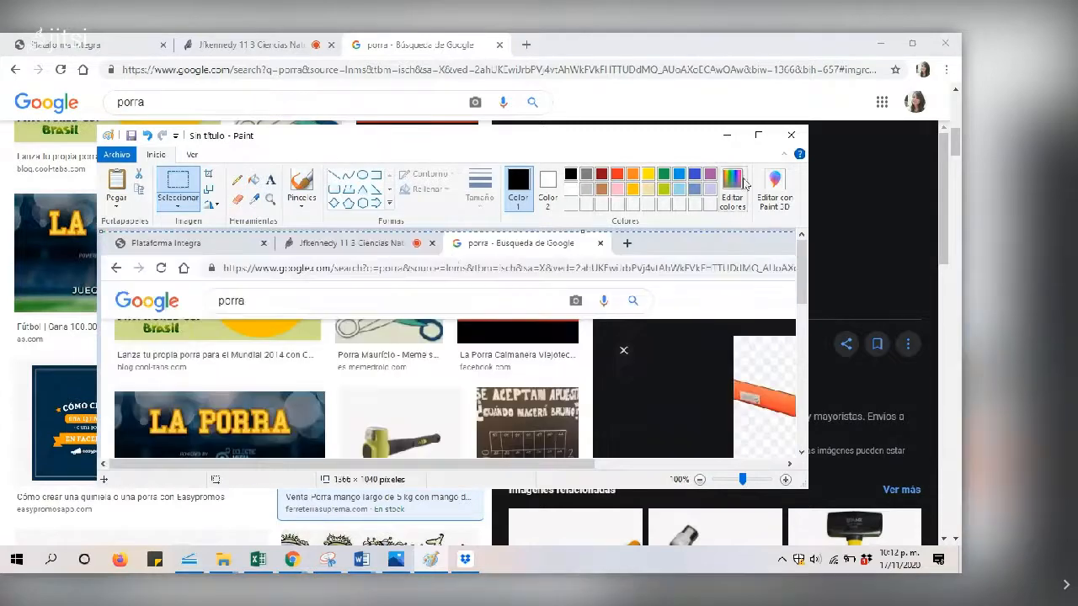
Crop the pasted capture to the green-headed hammer picture, about 168 × 138 pixels
drag(800, 253, 793, 285)
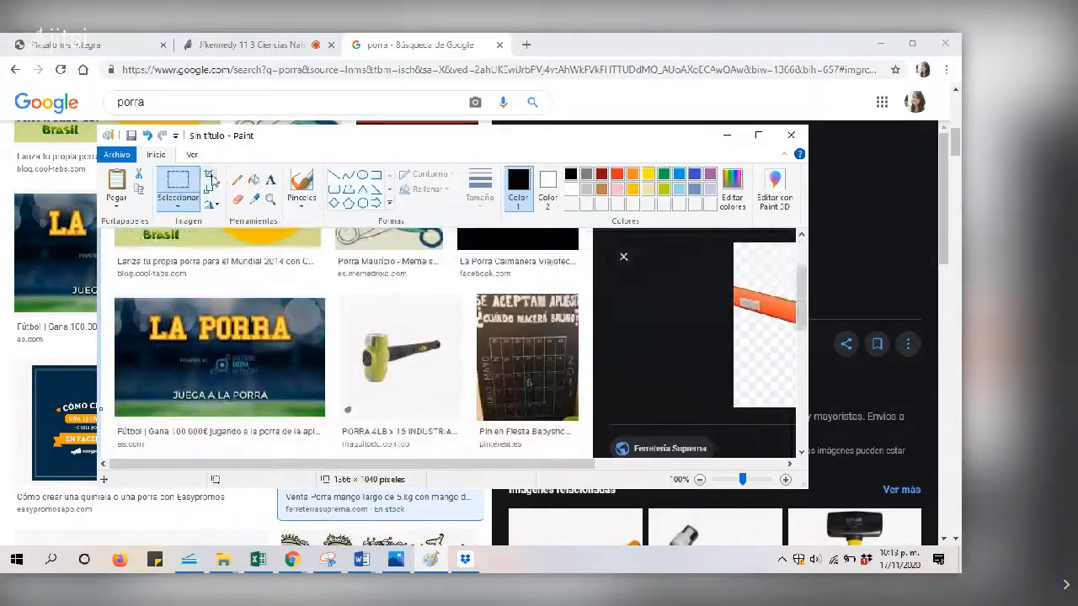
mouse_move(341, 300)
mouse_down()
mouse_move(379, 361)
mouse_move(460, 397)
mouse_up()
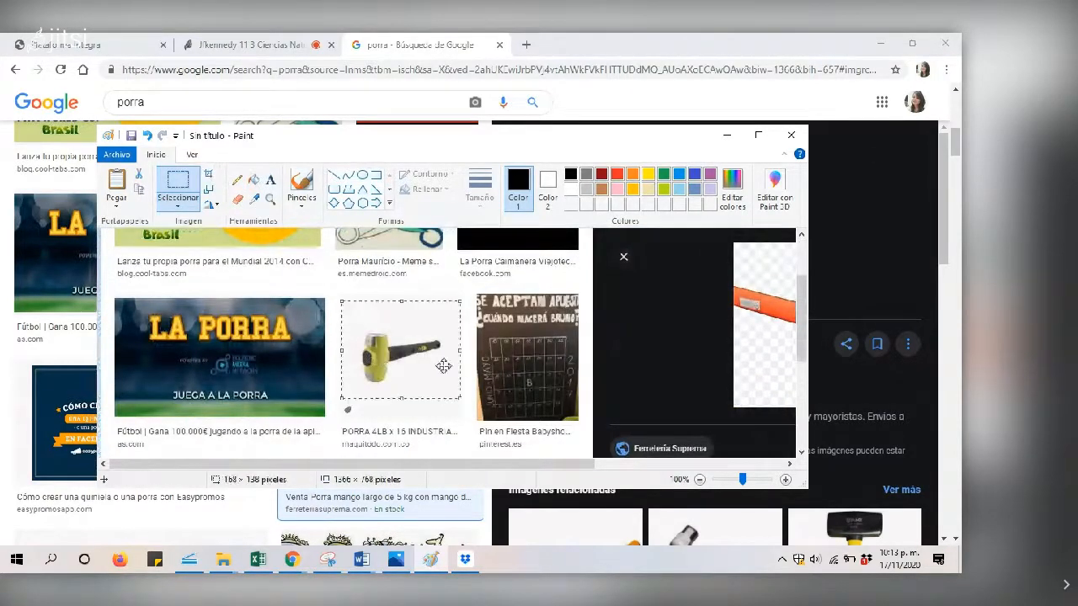
click(210, 175)
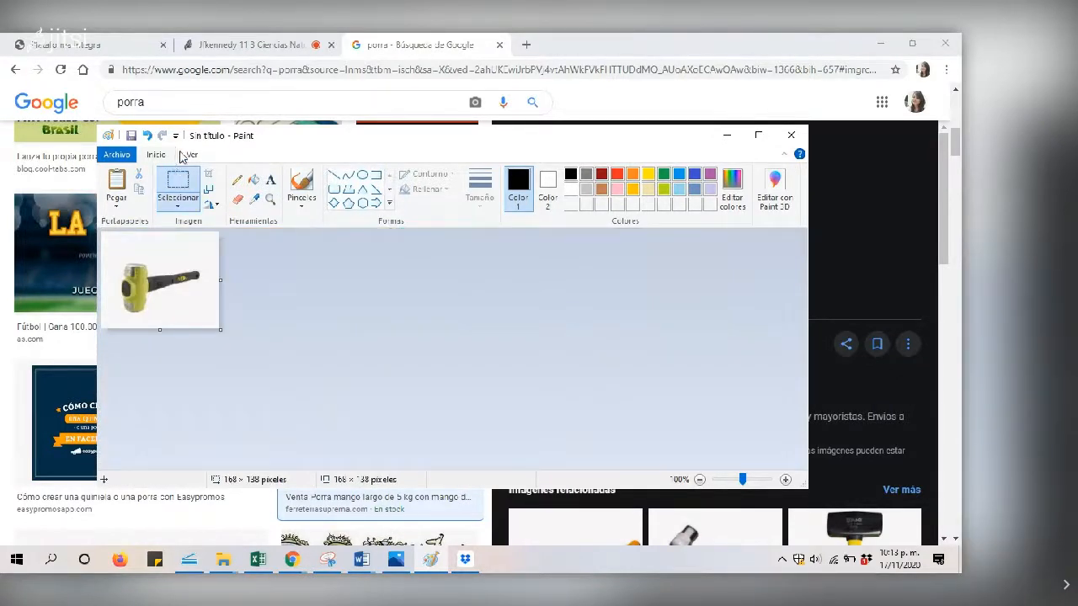
Save the cropped image to the desktop (Escritorio) as a PNG named porra and close Paint
click(131, 136)
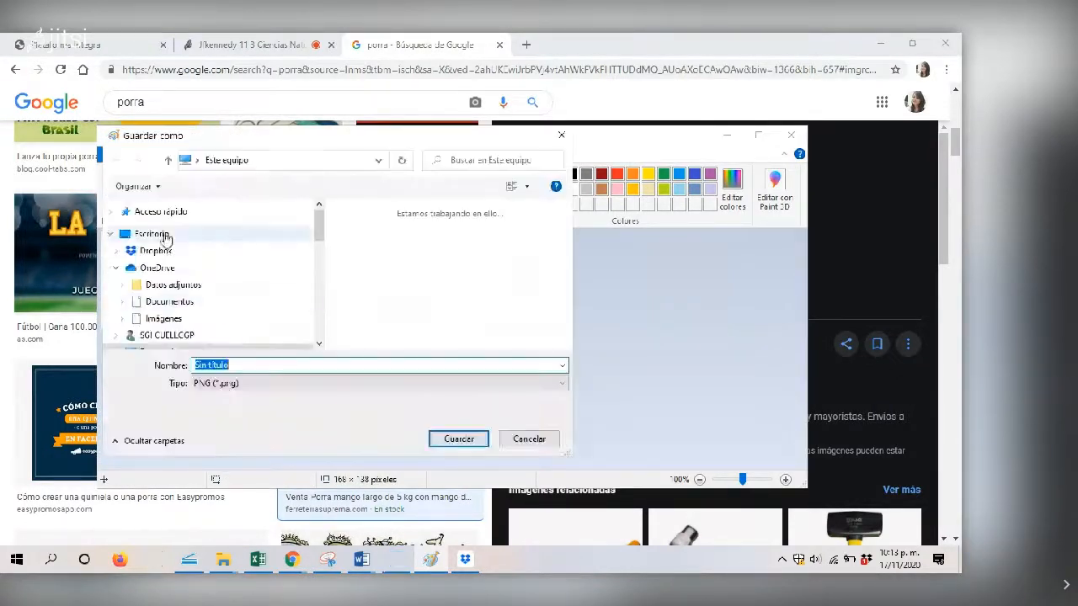
text(p)
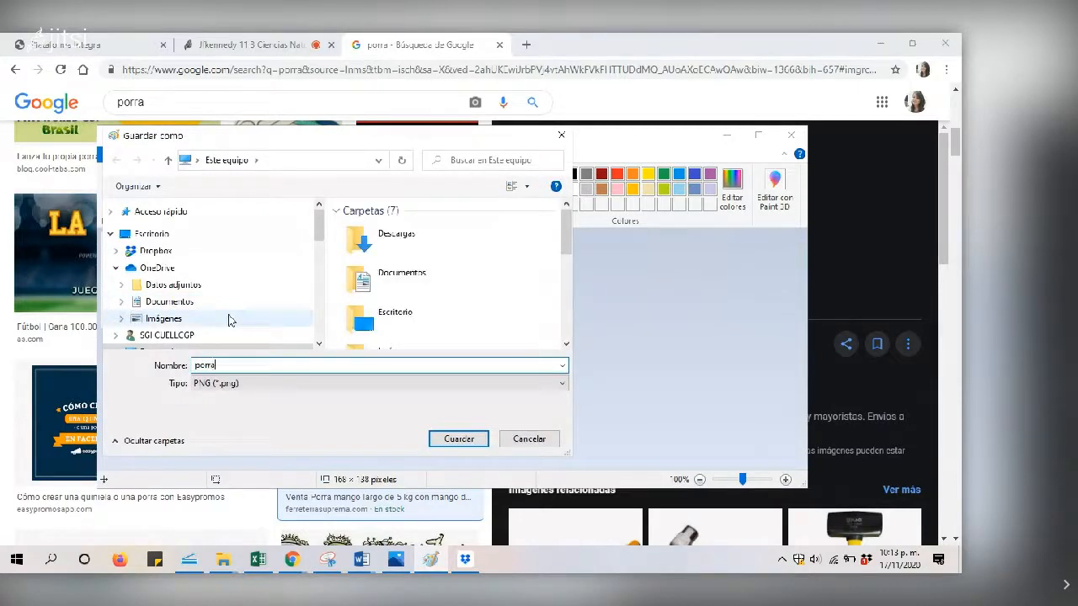
text(orra)
click(152, 233)
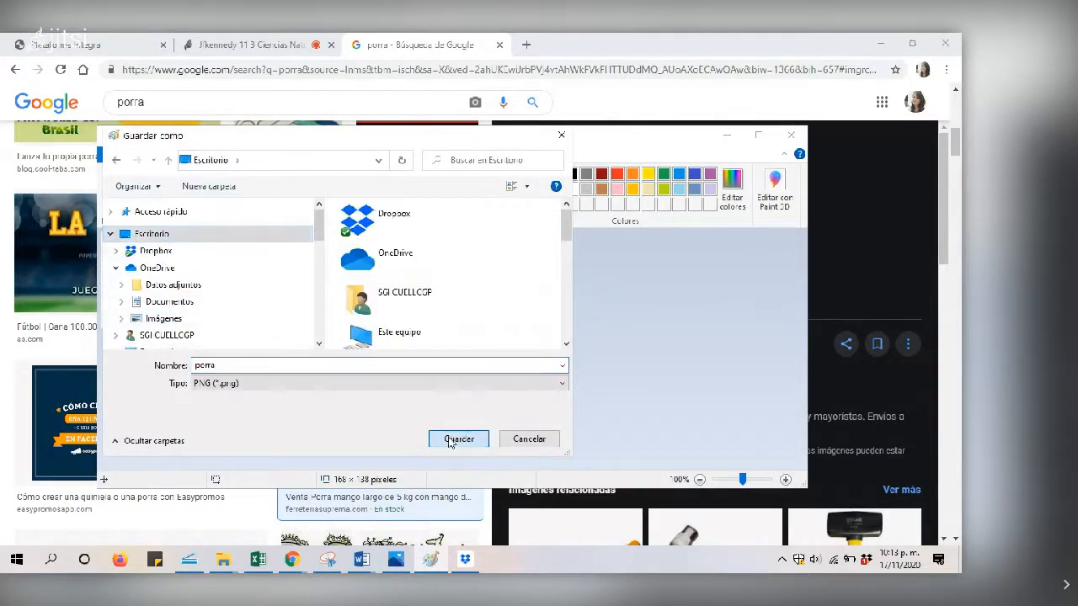
click(455, 440)
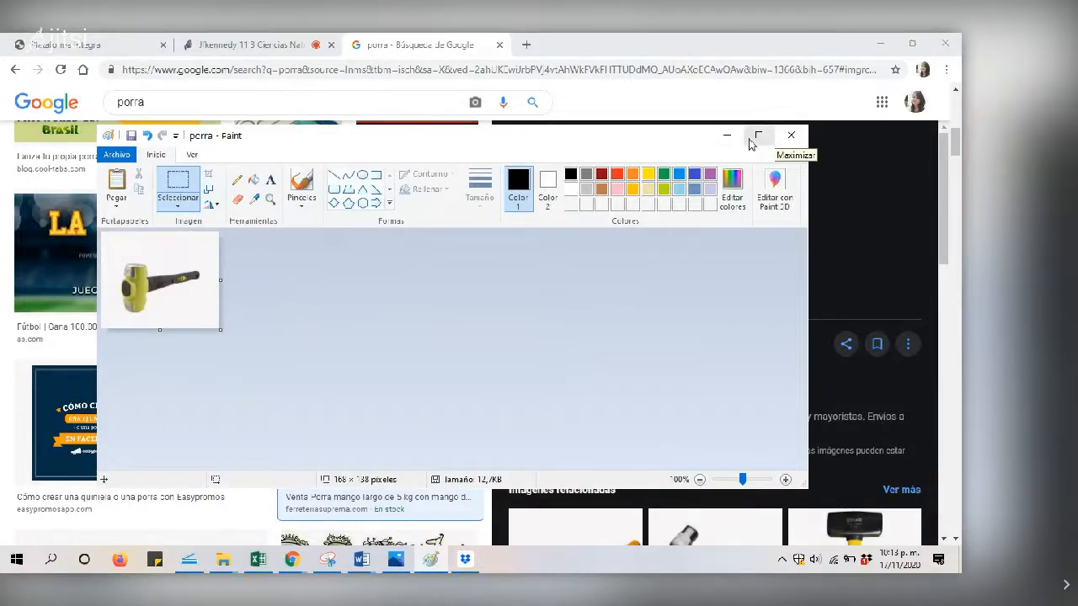
click(793, 139)
Back in Plataforma Integra, attach the desktop image porra.png to the "Porra" answer, save the answer and close the form
click(68, 45)
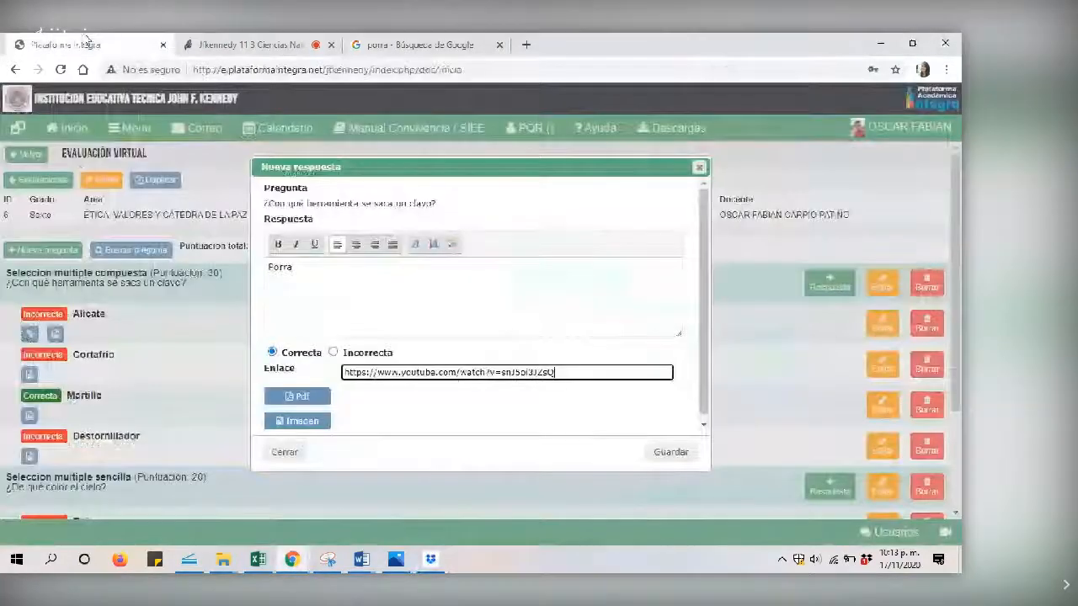
click(321, 426)
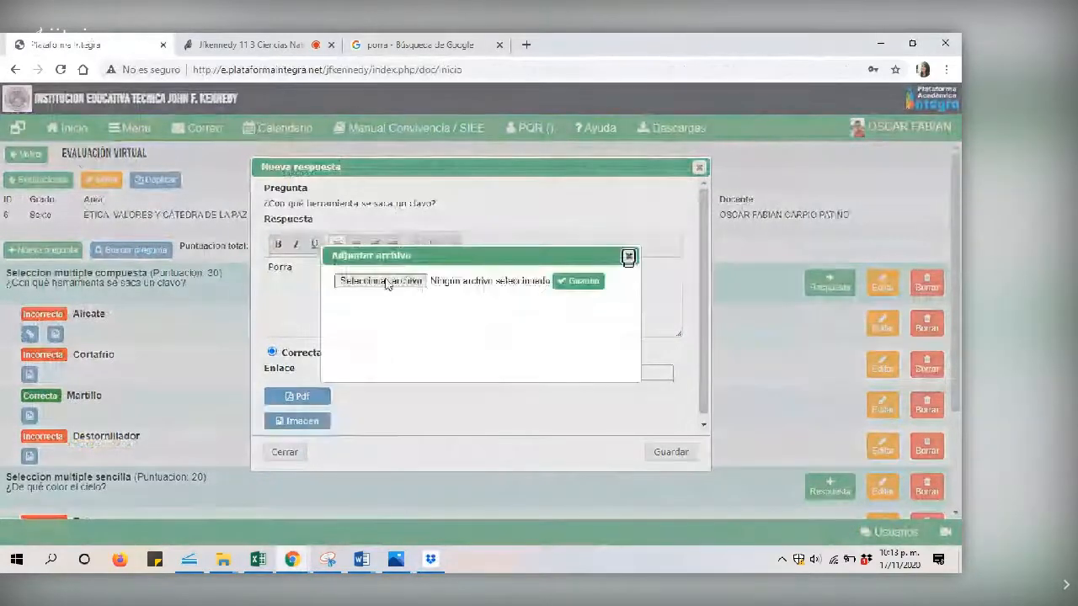
click(385, 284)
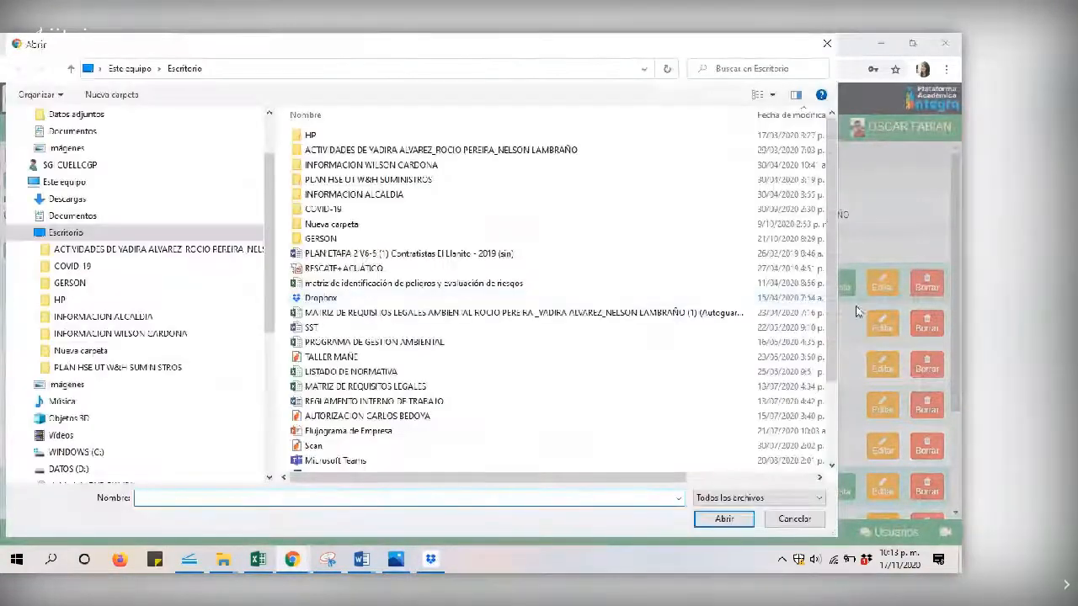
scroll(348, 404, down, 3)
click(338, 463)
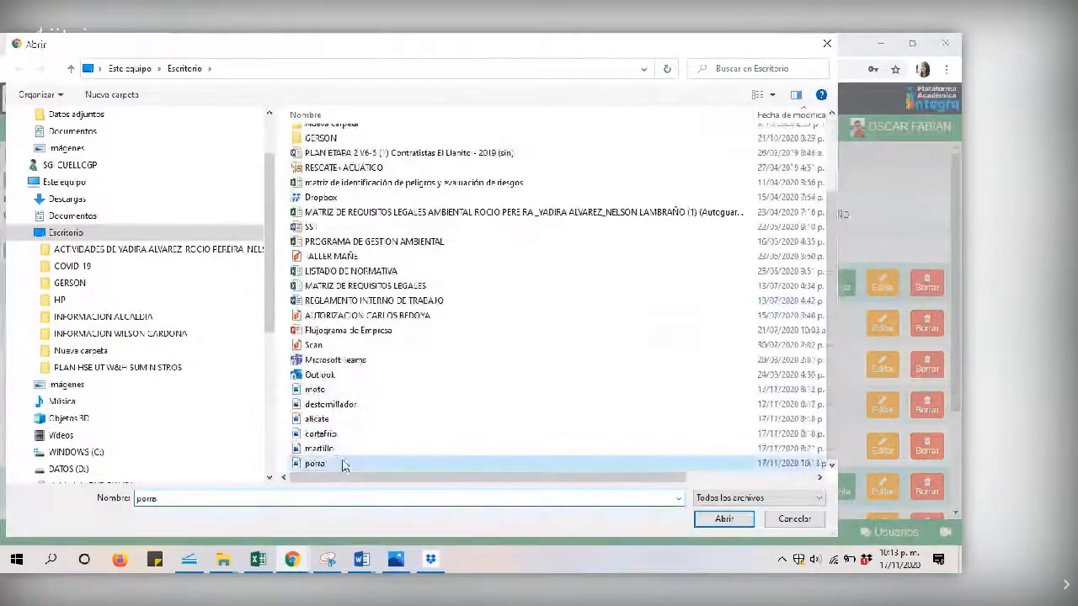
click(723, 518)
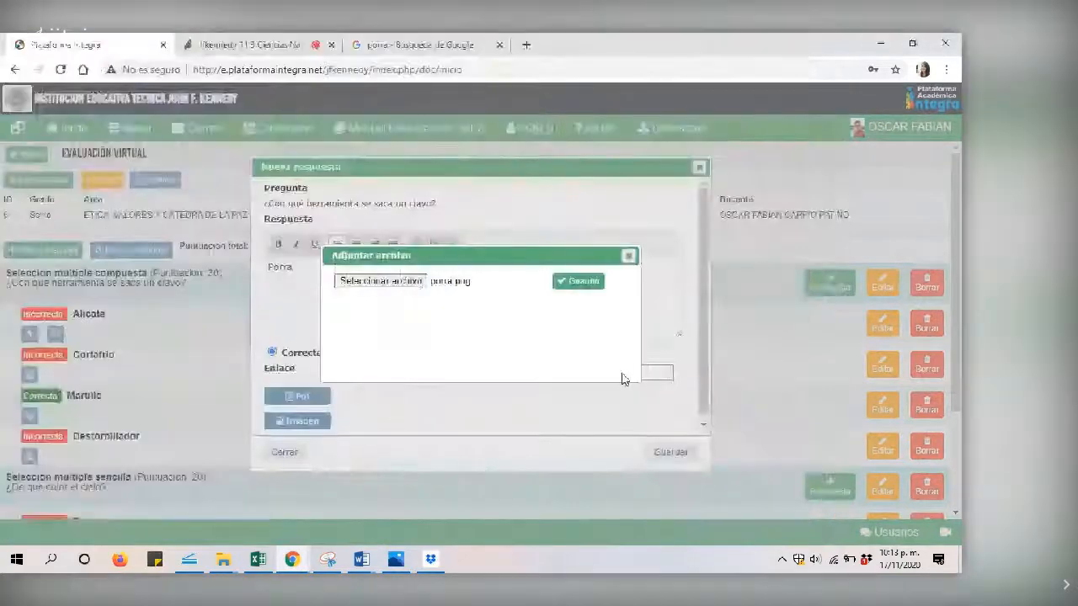
click(577, 282)
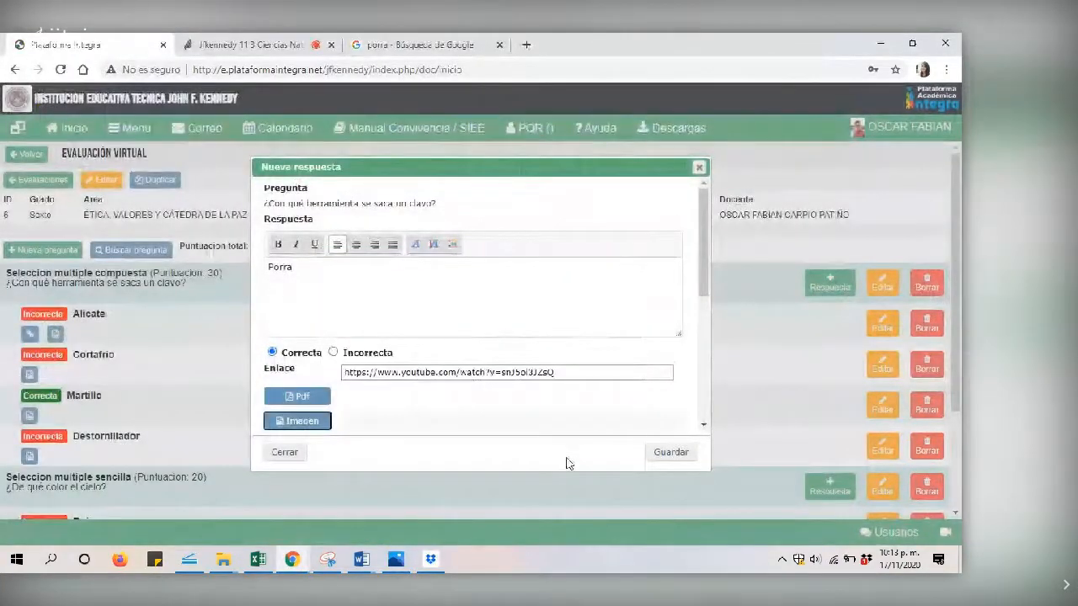
click(656, 452)
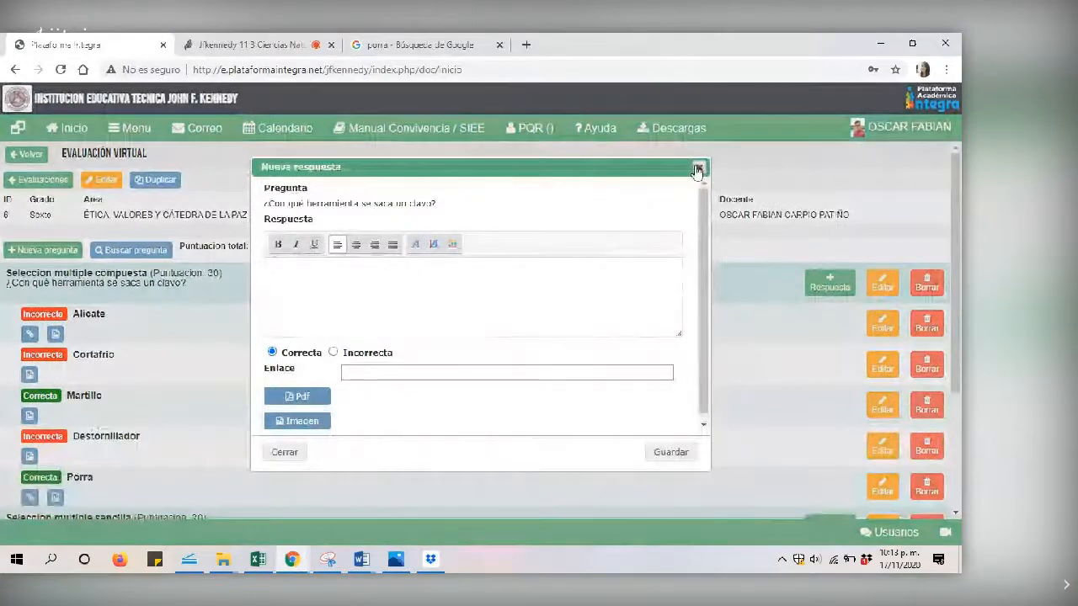
click(698, 167)
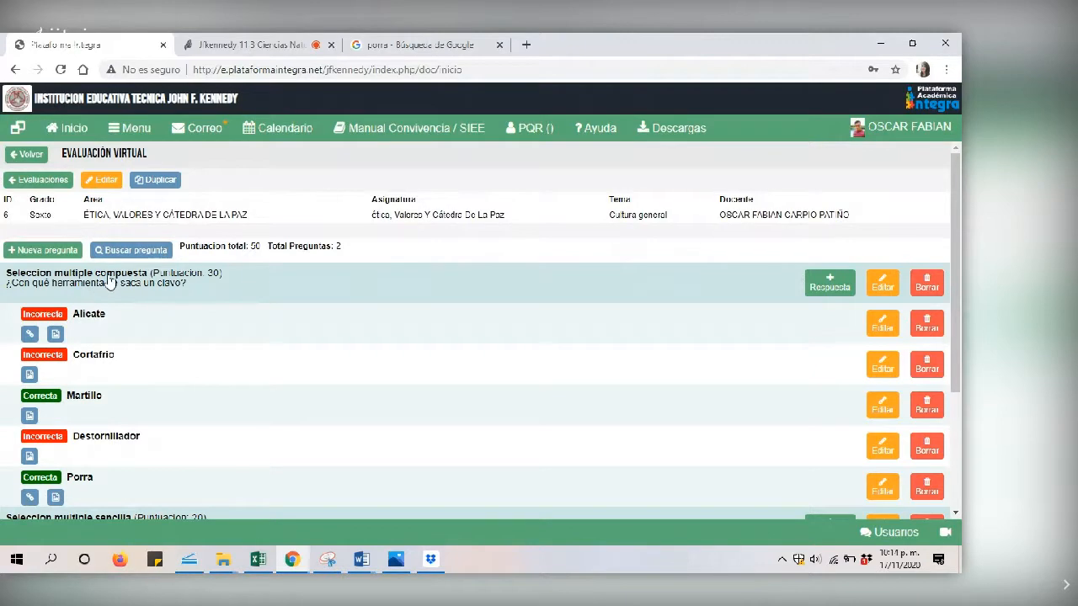
Review the evaluation's question and answer list together with its total score and total number of questions
scroll(958, 307, down, 1)
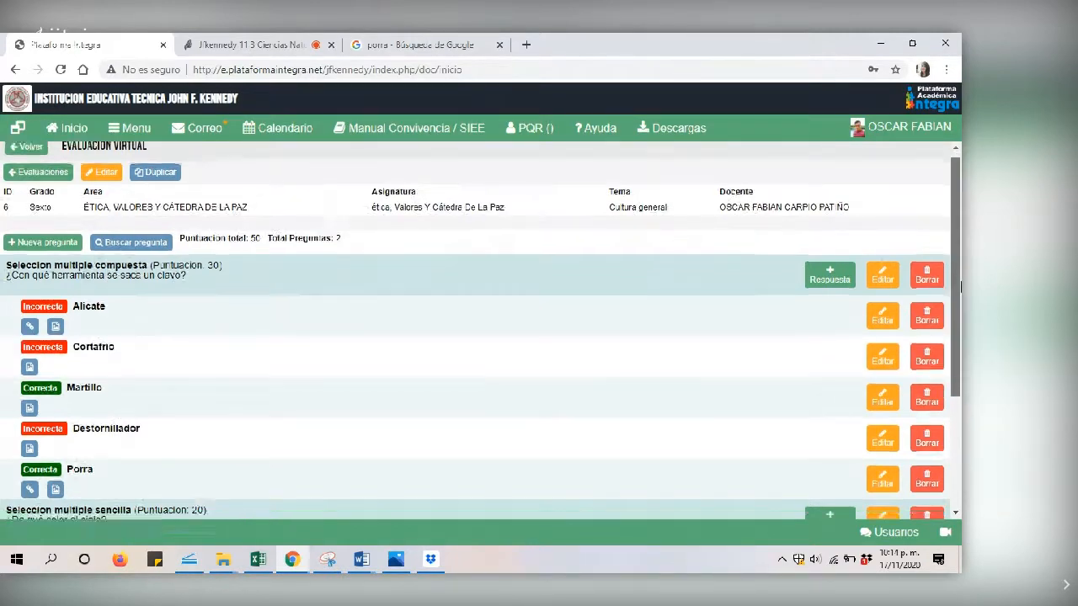
scroll(958, 307, up, 1)
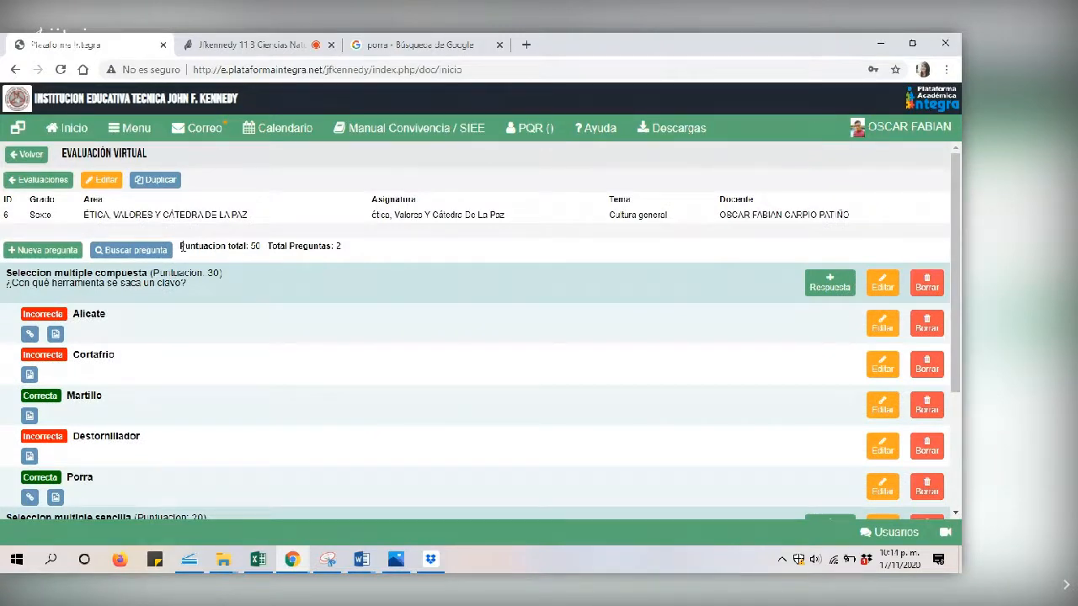
drag(181, 246, 325, 245)
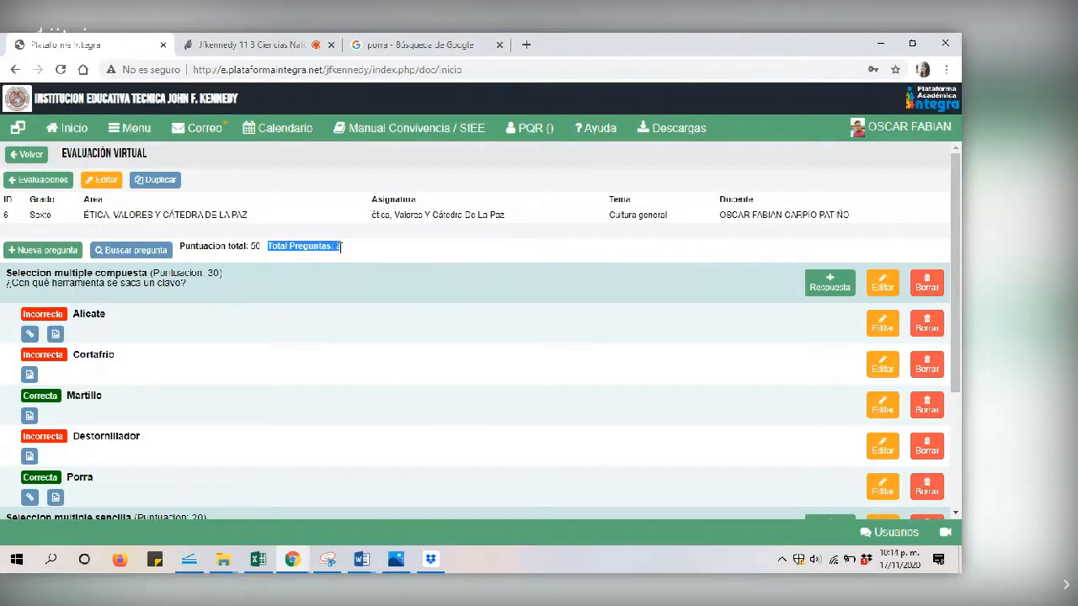
Start a new question of type Seleccion multiple compuesta with a score of 40 and the text "¿Como se llama lo que ve en la imagen?"
click(44, 250)
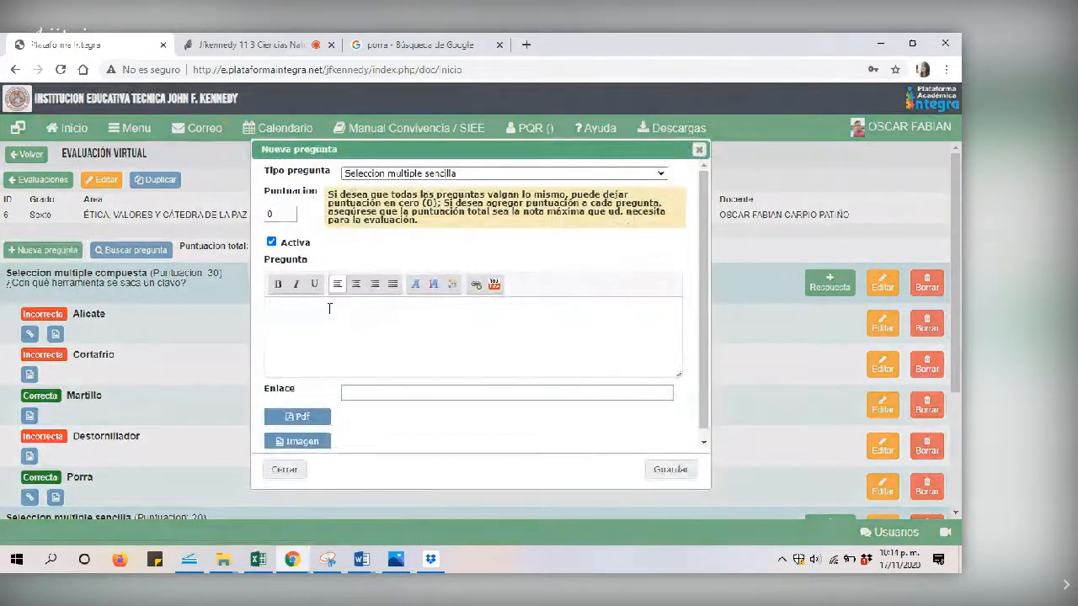
click(451, 174)
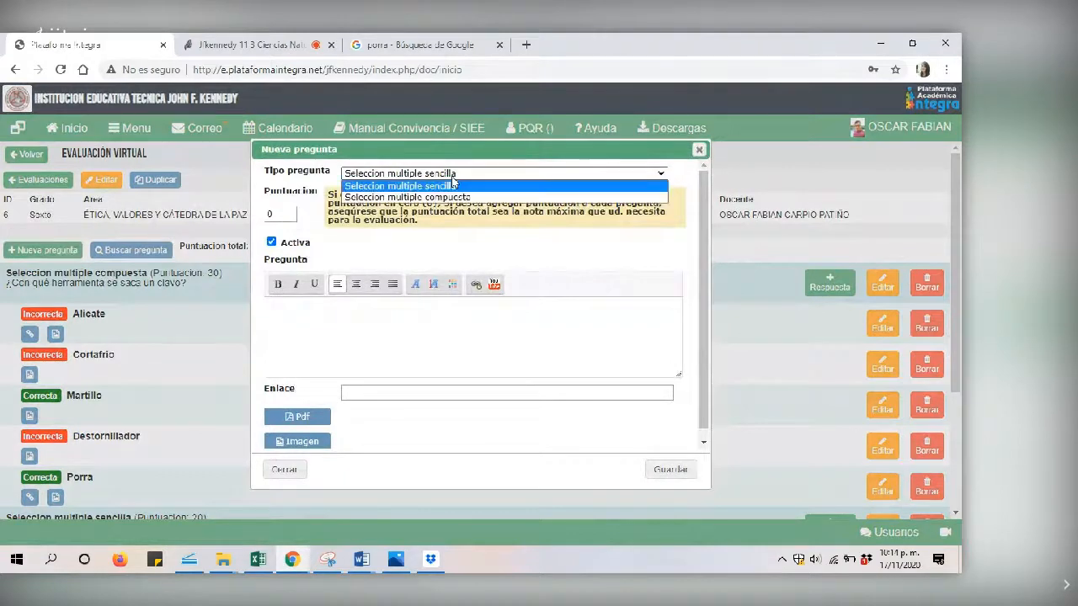
click(407, 197)
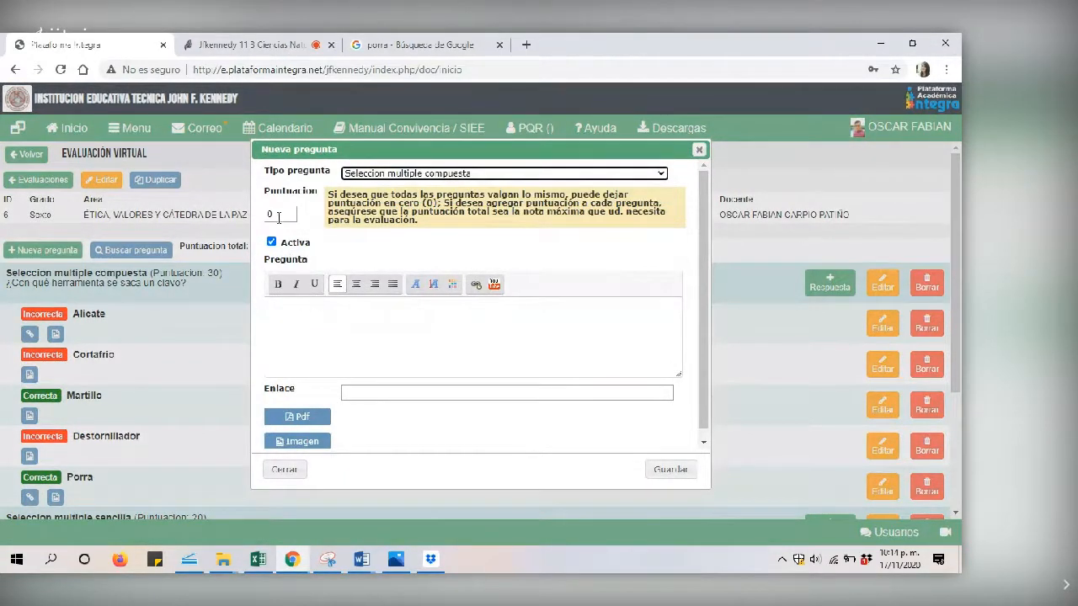
drag(279, 217, 260, 223)
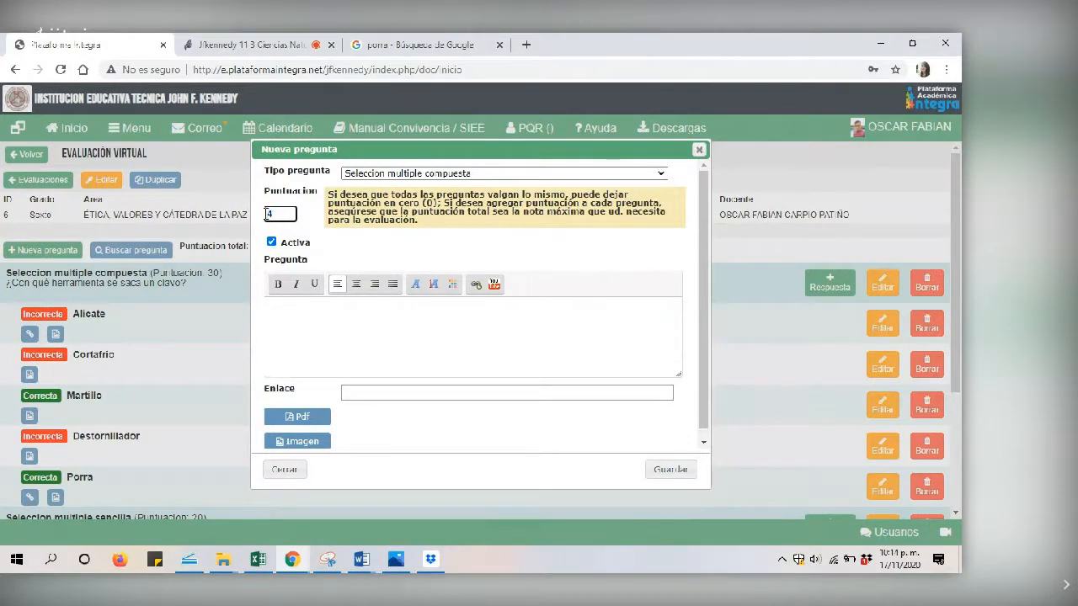
text(40)
text(ue ve en)
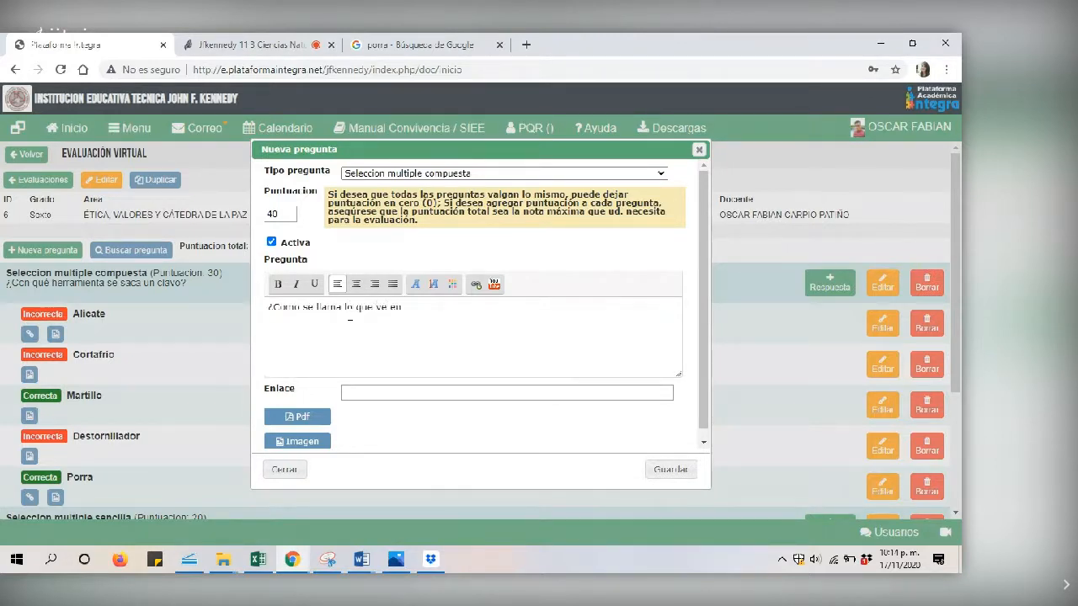
text(gen?)
Attach the desktop (Escritorio) image moto.jpg to the new question
click(299, 441)
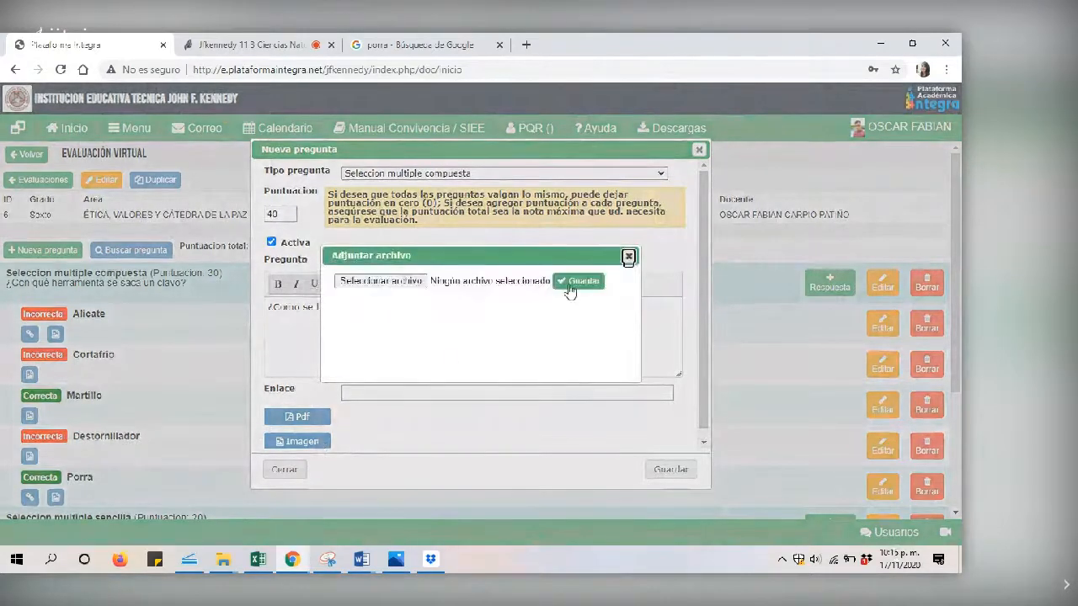
click(372, 282)
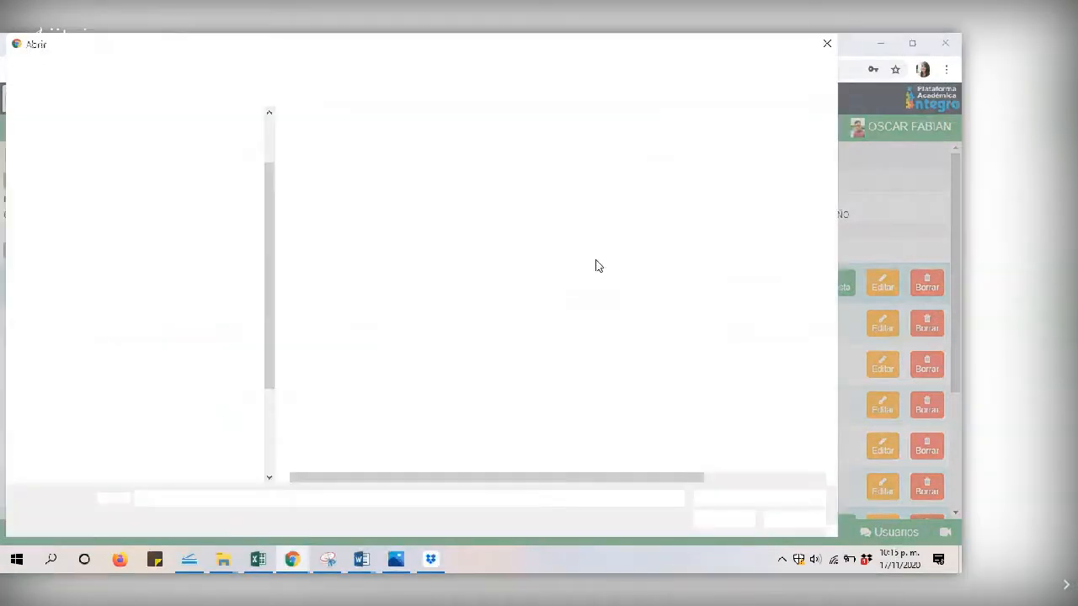
scroll(556, 295, down, 3)
click(392, 389)
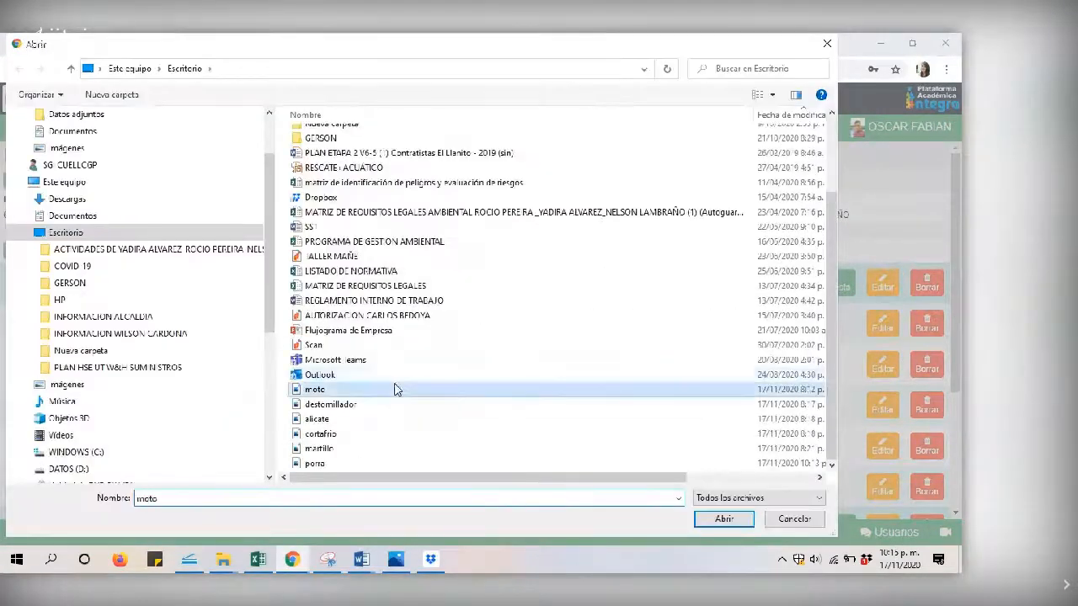
click(724, 519)
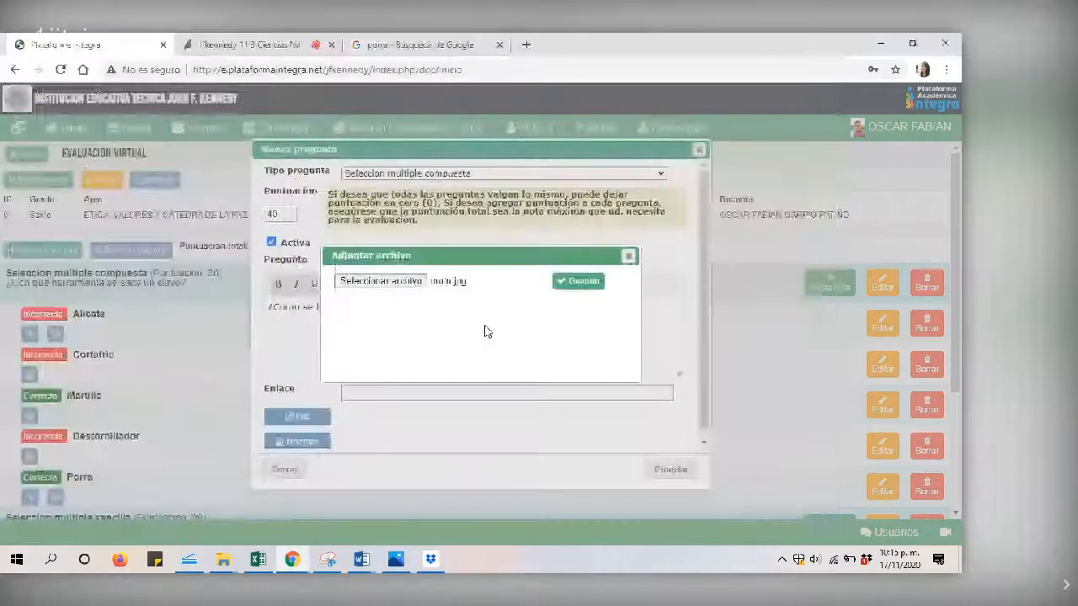
click(578, 280)
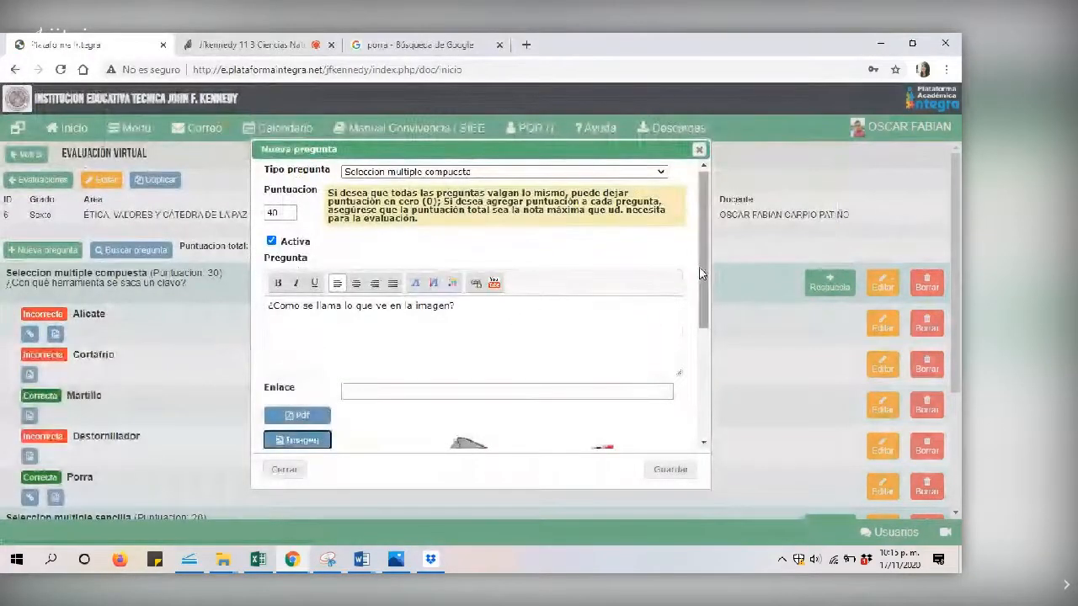
drag(702, 272, 692, 375)
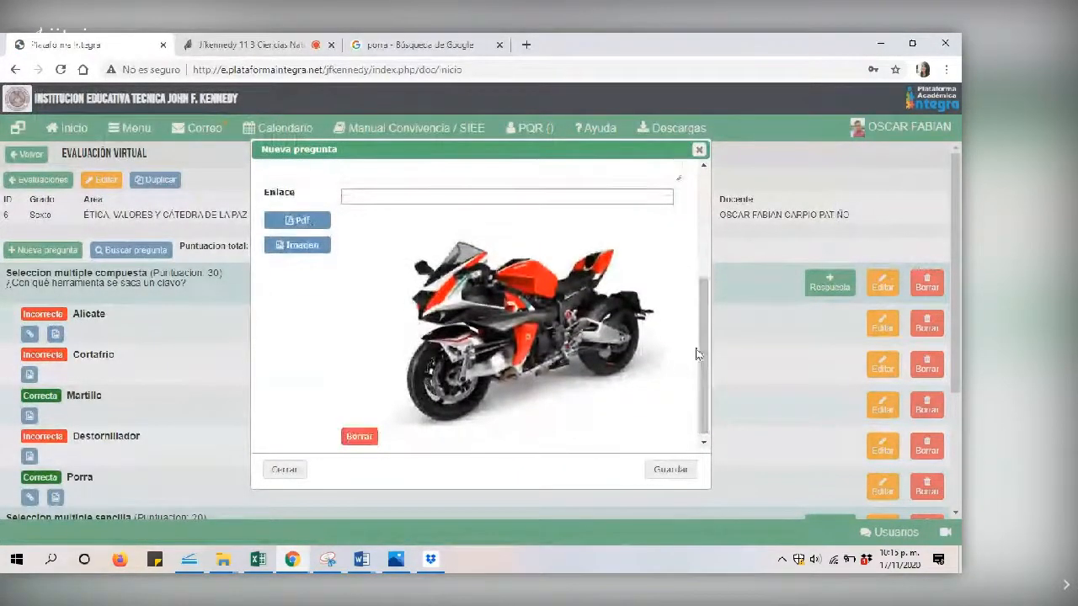
scroll(614, 211, up, 5)
Switch to the Google image search page and search for "moto"
click(387, 45)
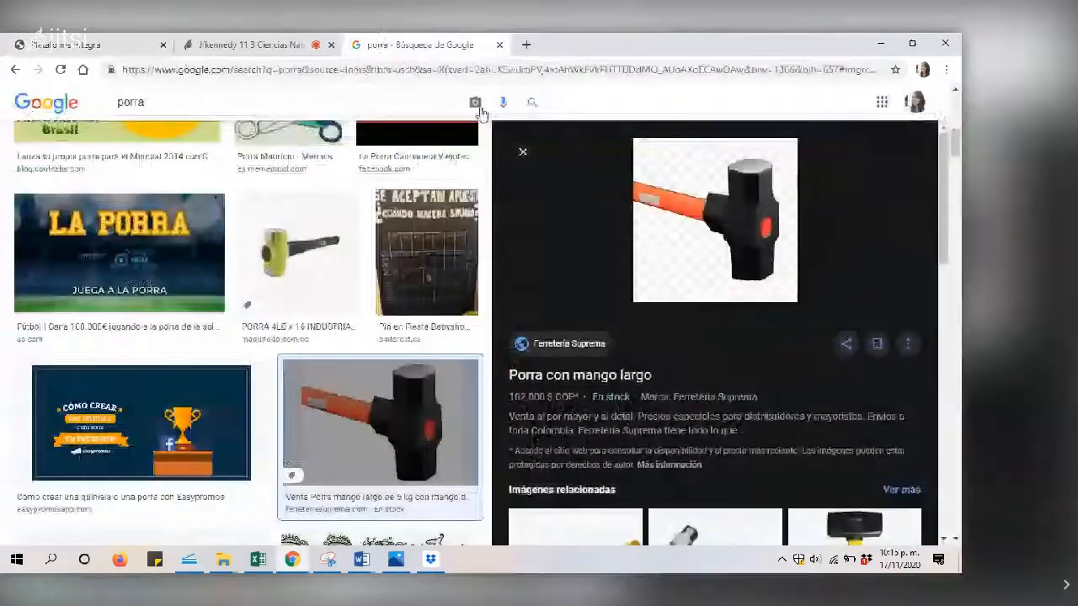
click(907, 344)
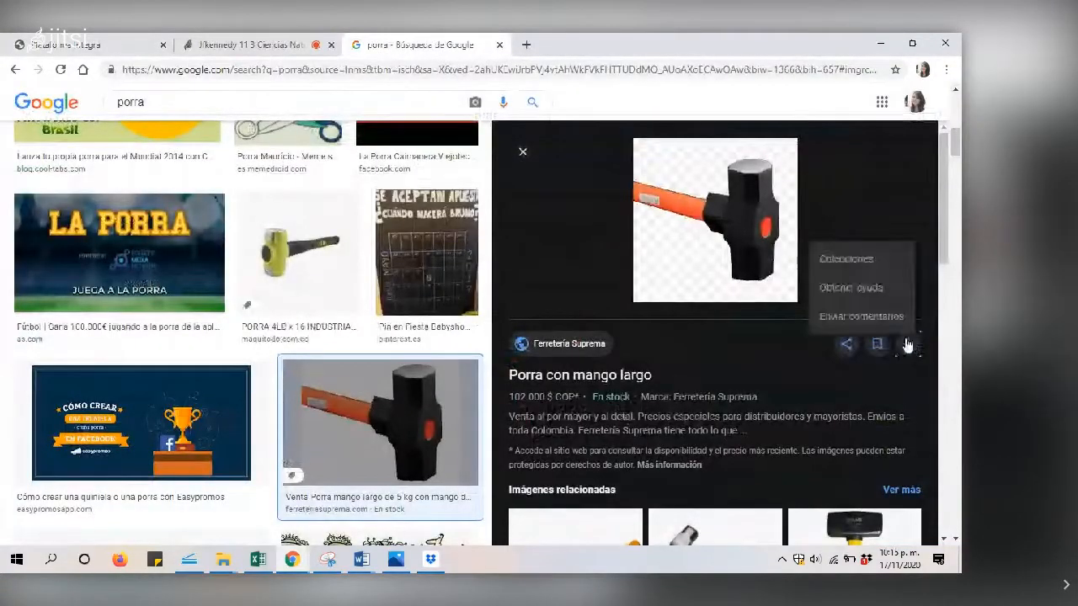
click(112, 105)
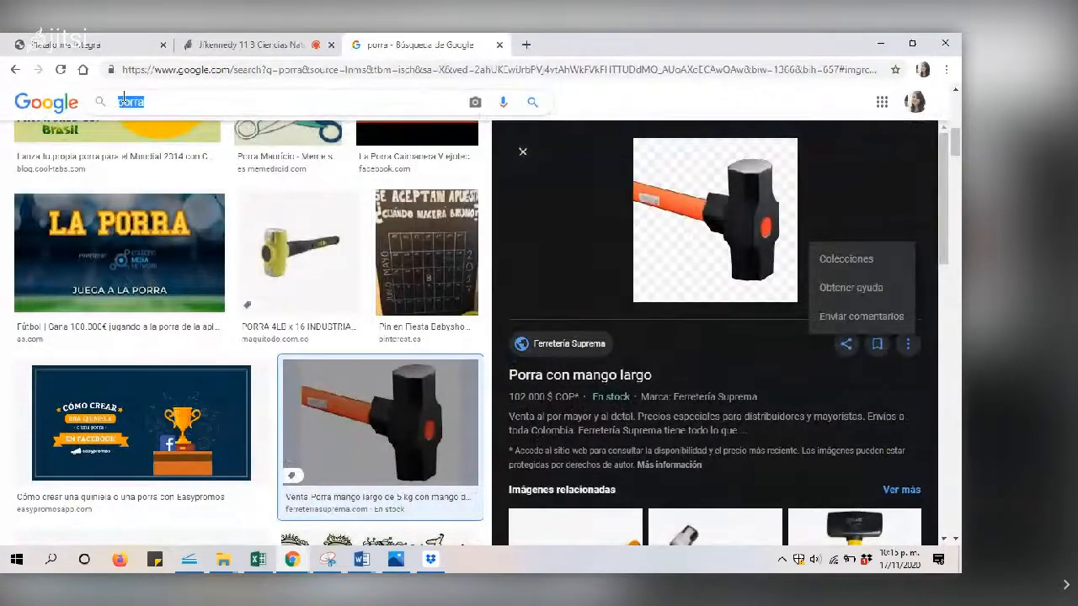
text(moto)
key(Return)
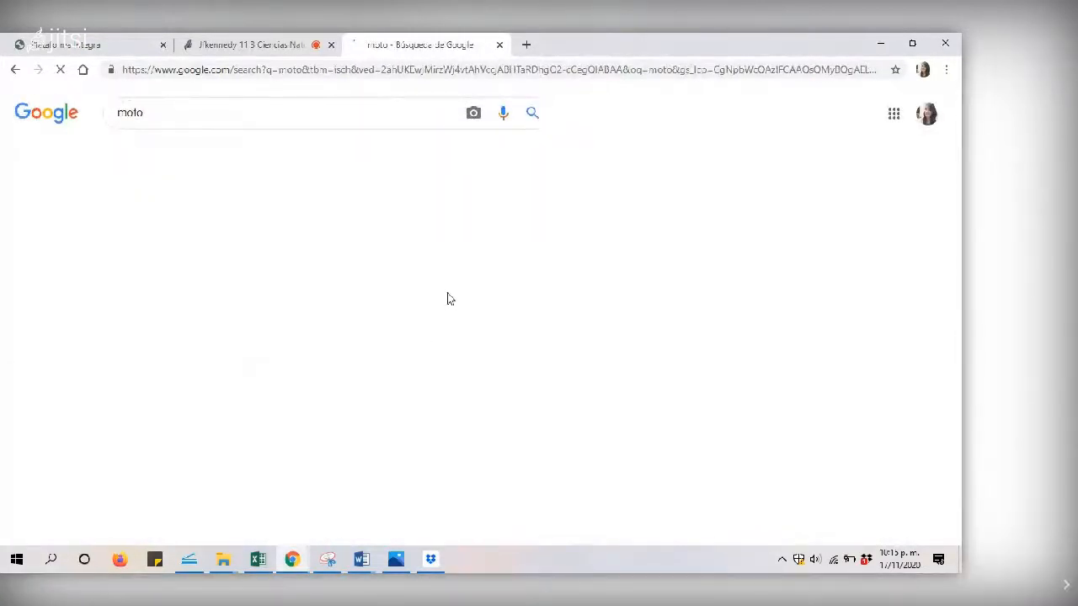
Copy the image address of the black motorcycle in the middle of the first row of results
right_click(501, 292)
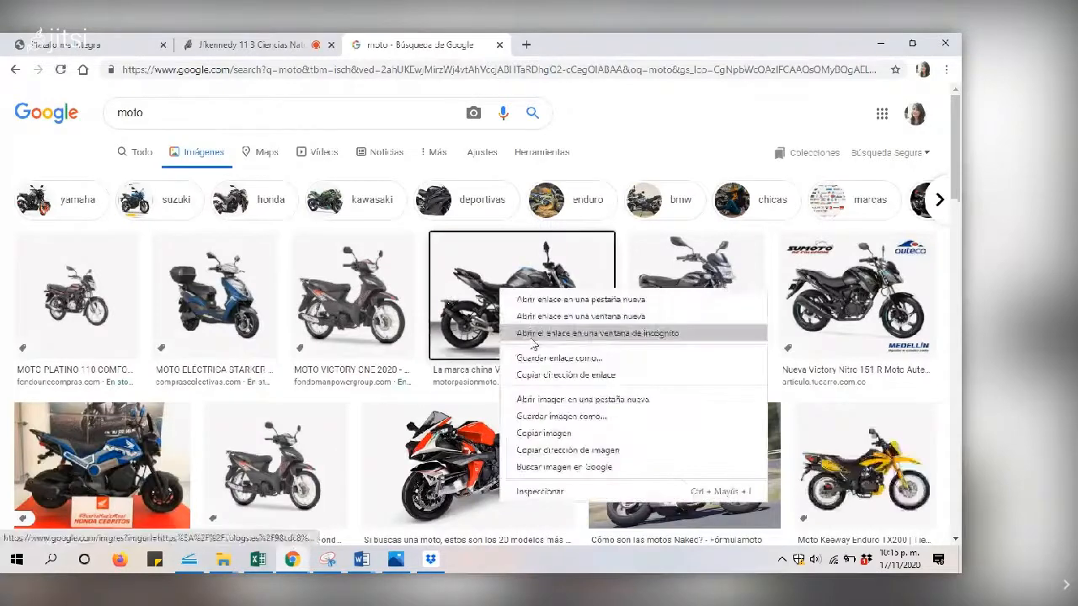
click(549, 379)
right_click(505, 302)
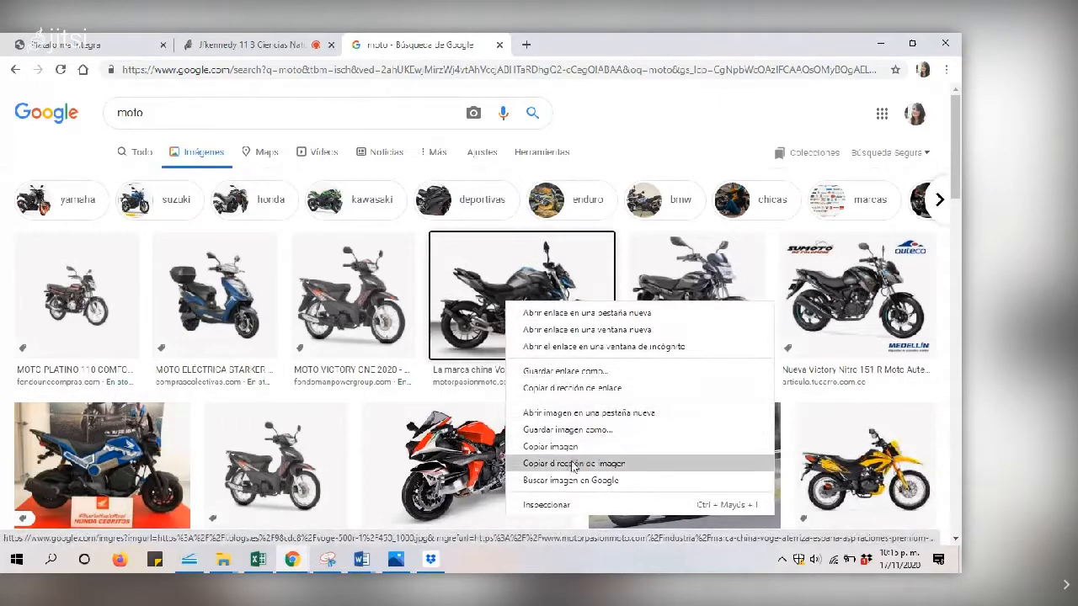
click(574, 463)
Back in Plataforma Integra, paste the copied image address as the question's Enlace and save the question
click(272, 40)
click(68, 44)
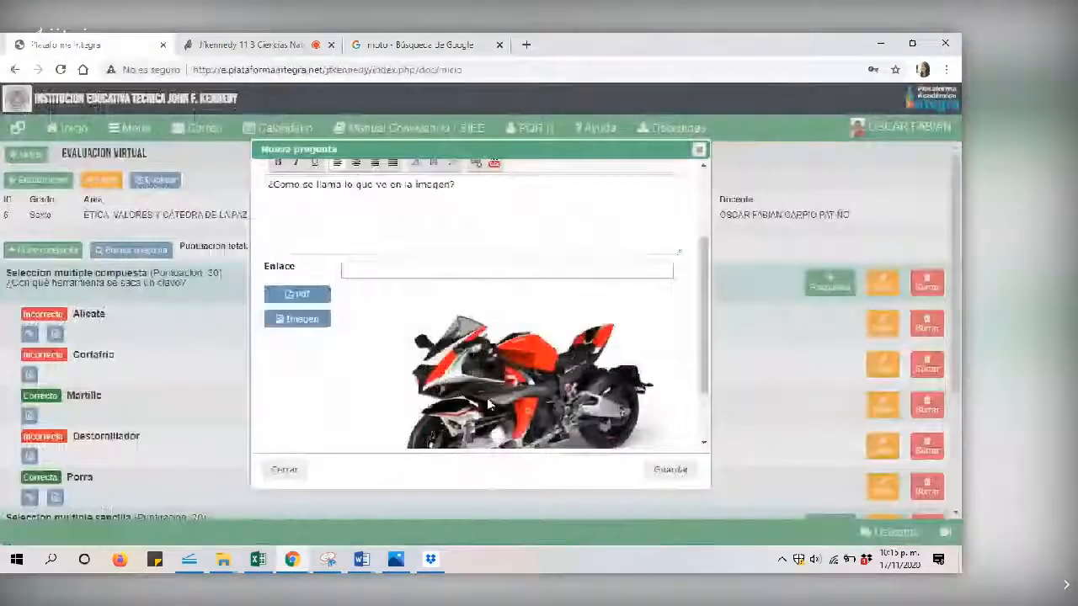
click(364, 268)
key(ctrl+v)
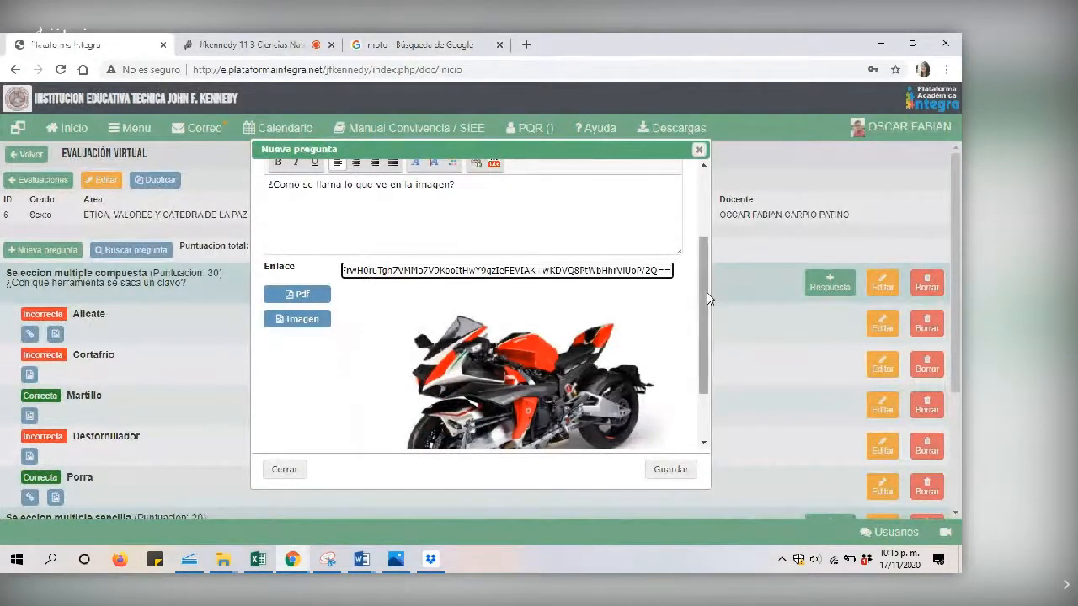
drag(701, 299, 698, 357)
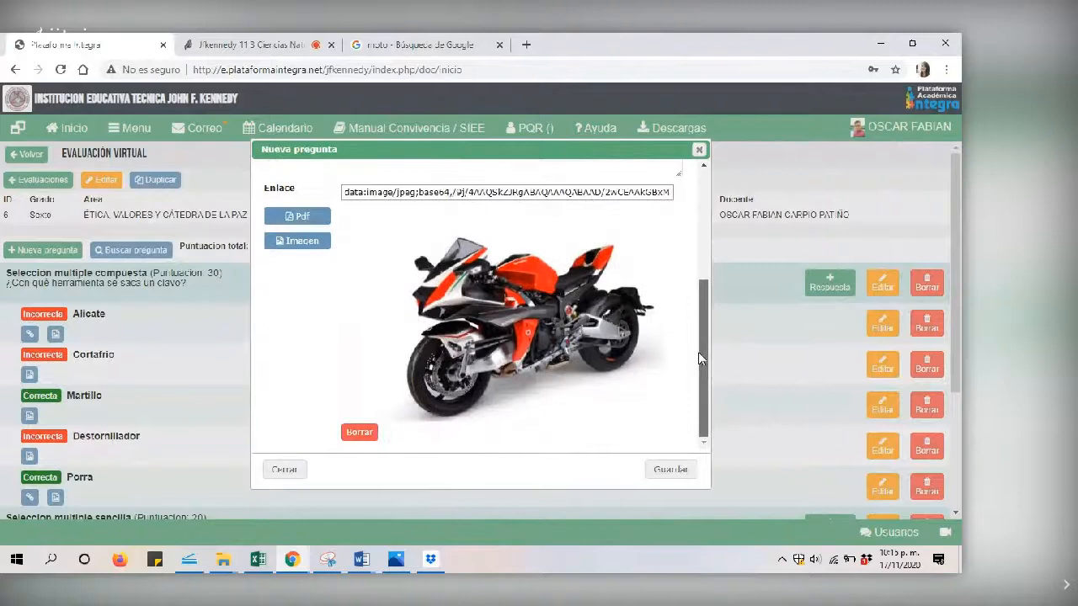
click(667, 473)
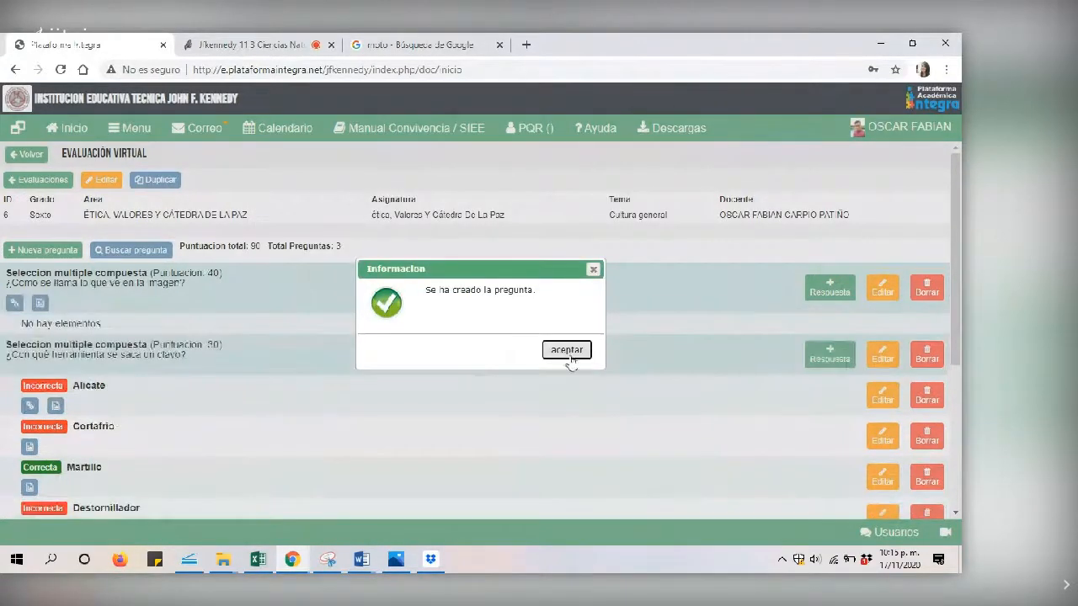
click(568, 357)
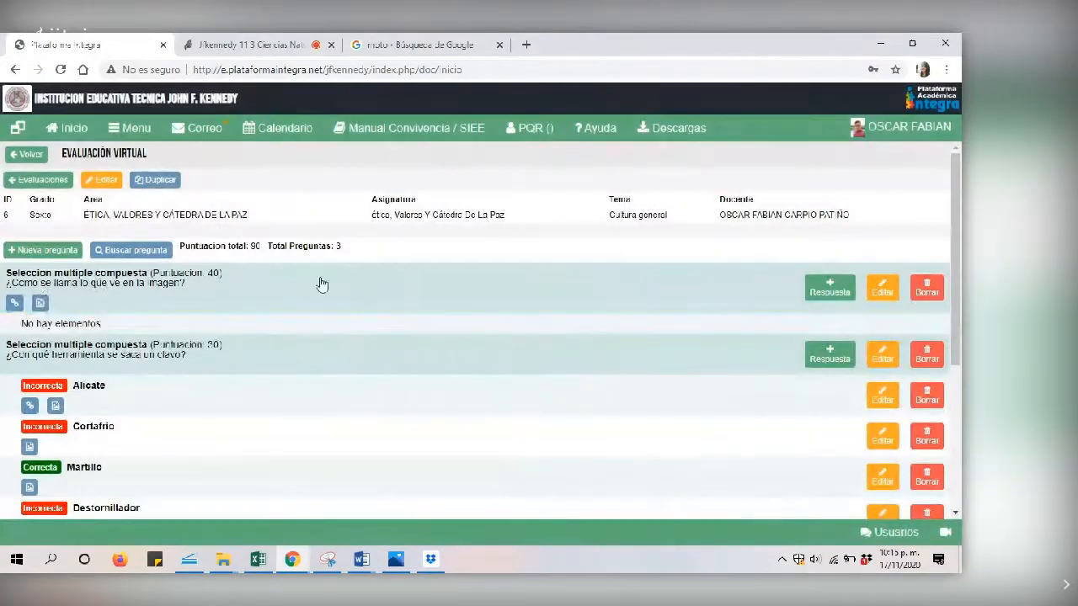
Add "Carro" as an incorrect answer and "Moto" as the correct answer to the 40-point image question
click(830, 290)
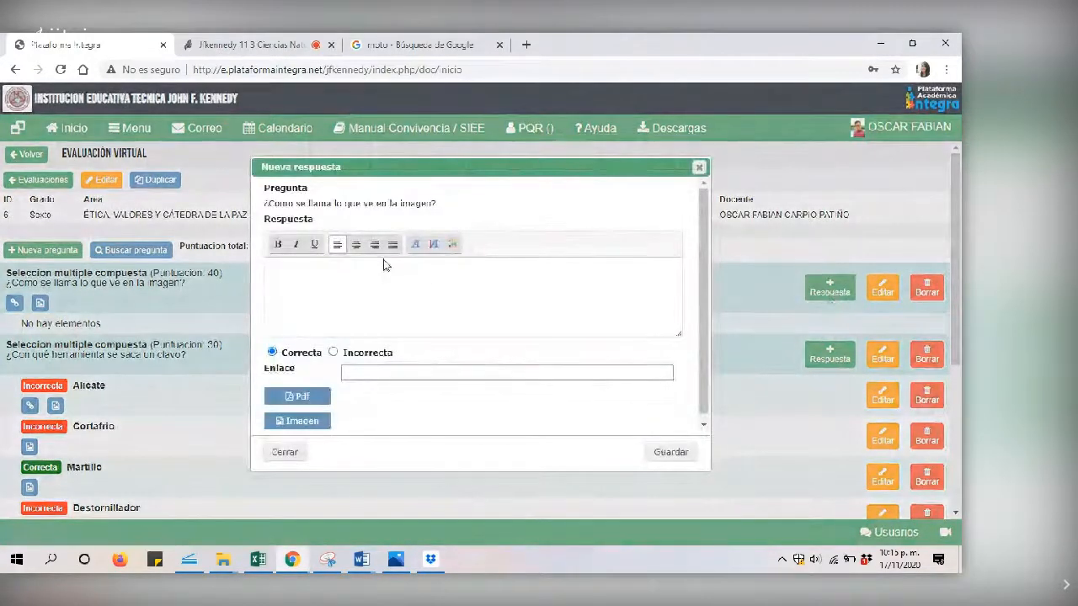
text(Carro)
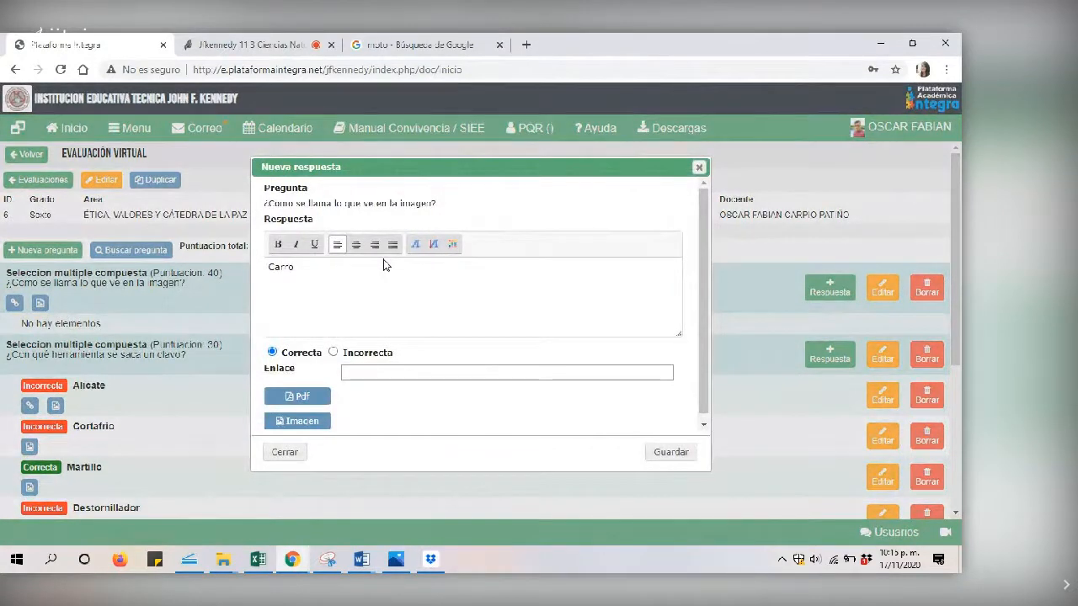
click(333, 354)
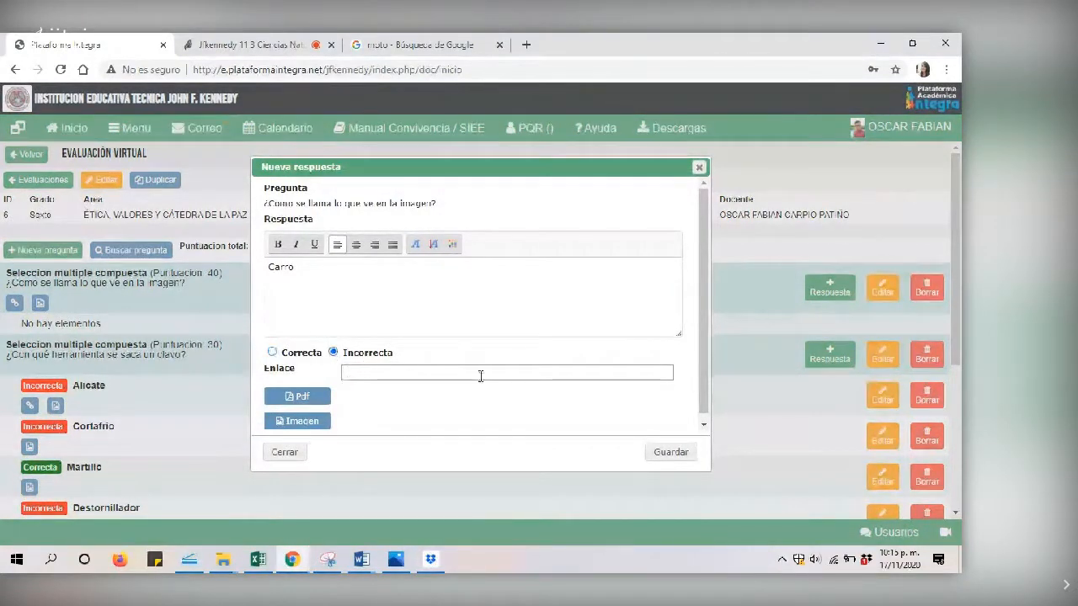
click(654, 456)
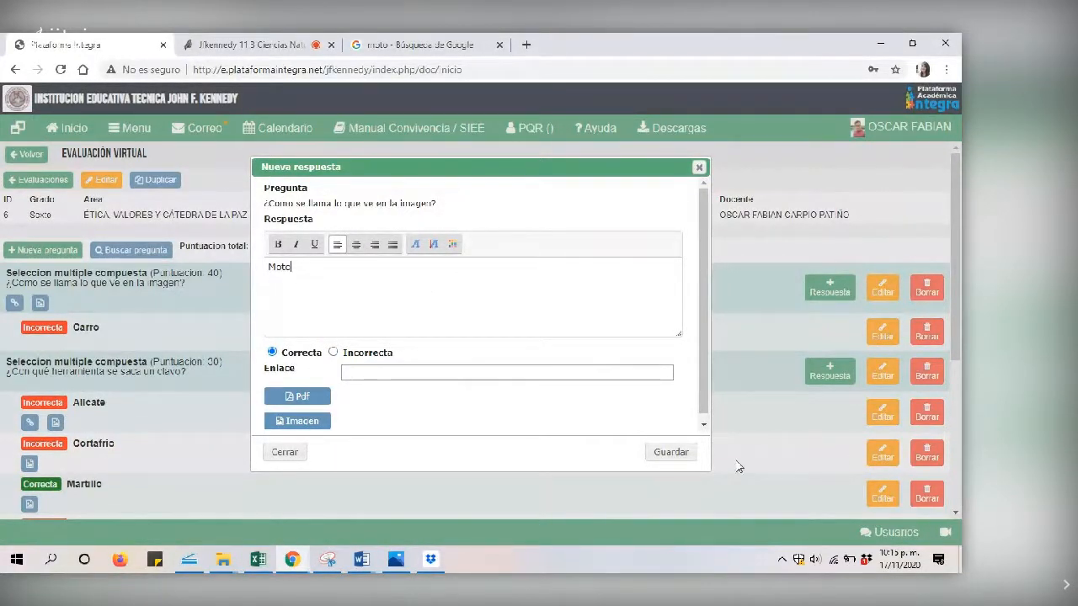
click(669, 454)
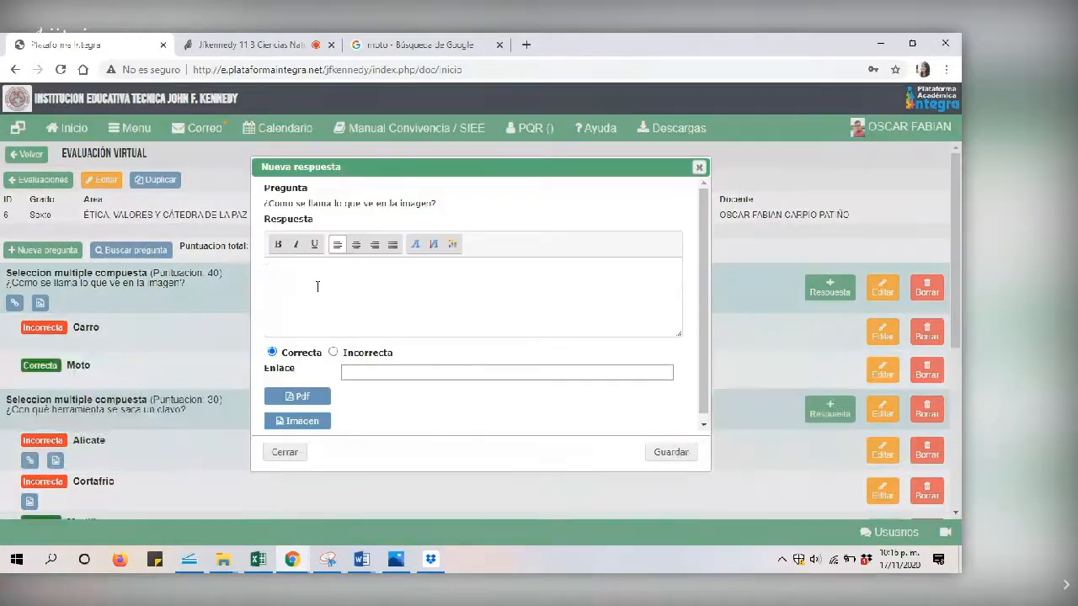
Add "elefante" as an incorrect answer to the image question and save it
click(317, 285)
text(elef)
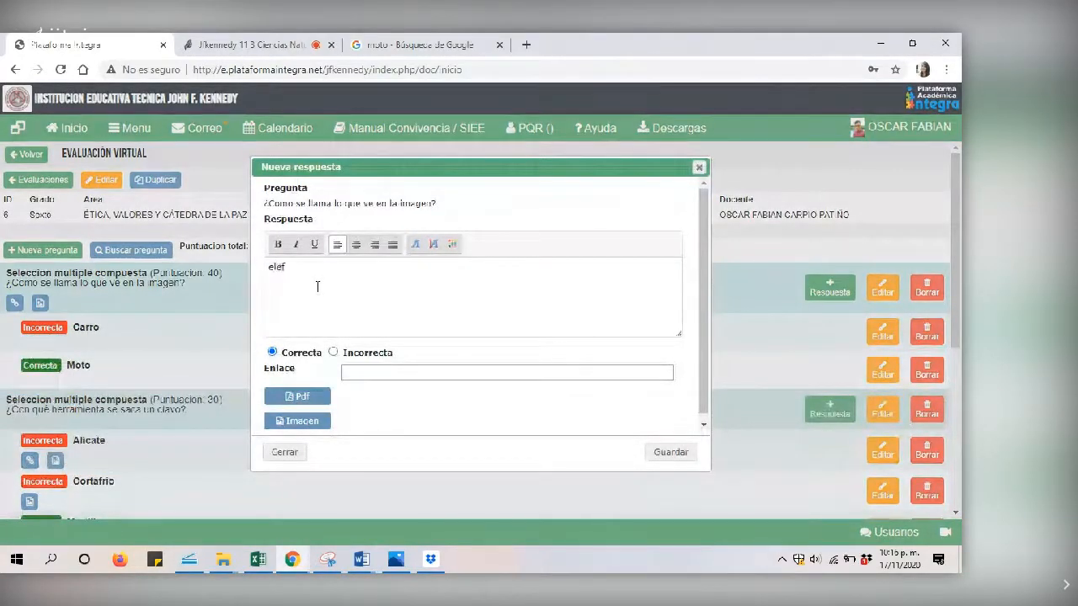
text(ante)
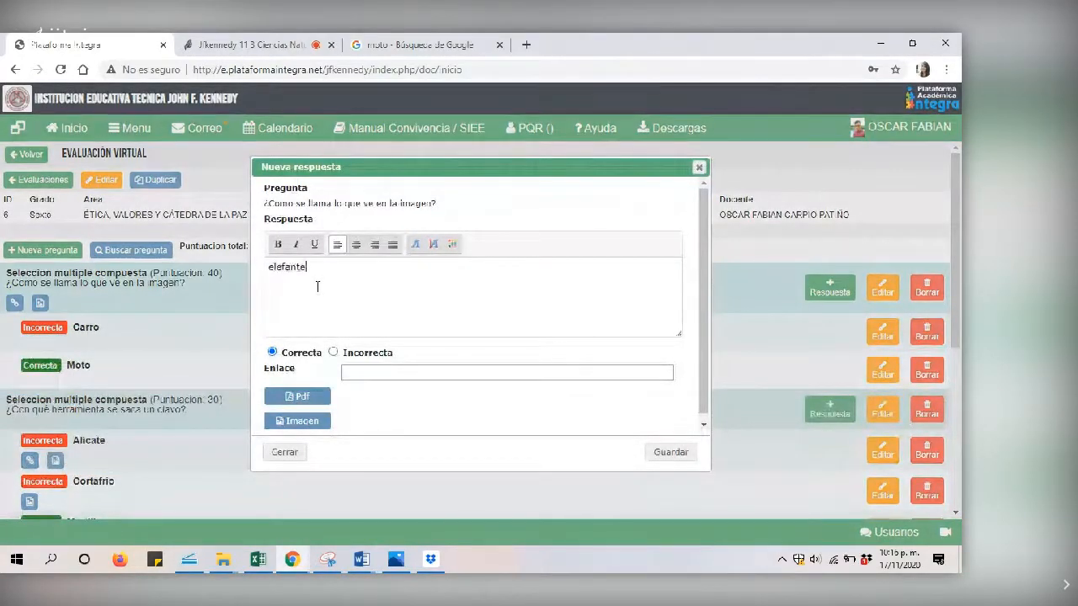
click(334, 353)
click(670, 453)
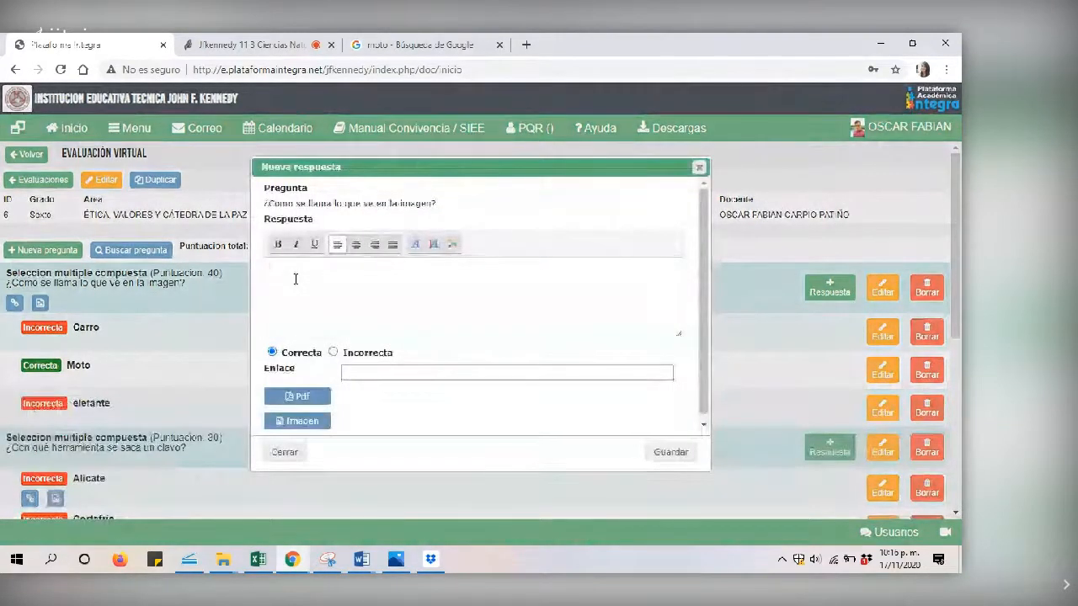
Save "casa" as another incorrect answer to the image question and close the answer form
text(casa)
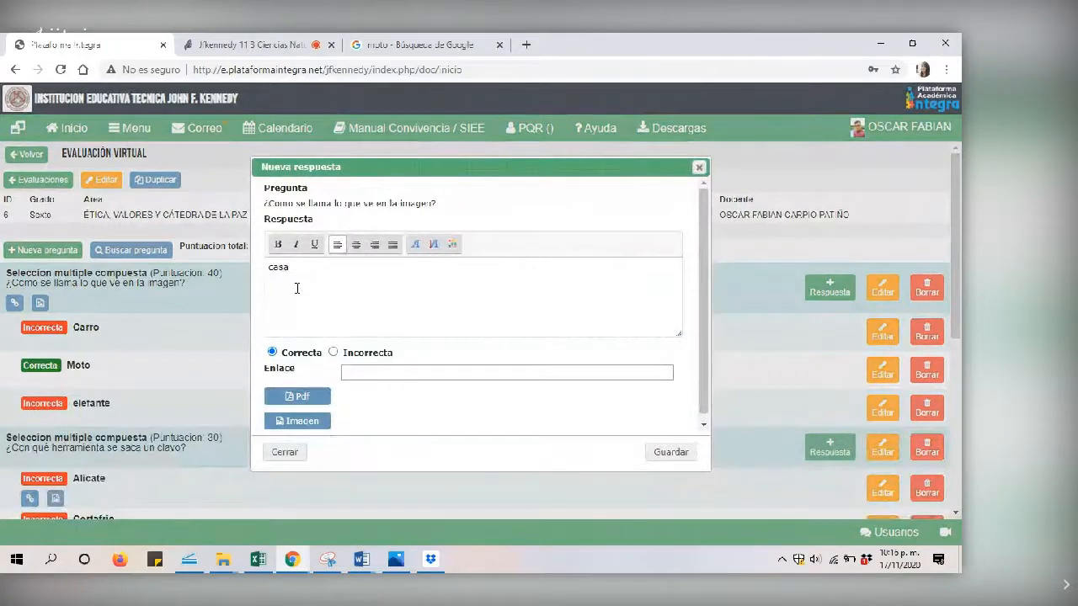
click(334, 352)
click(682, 452)
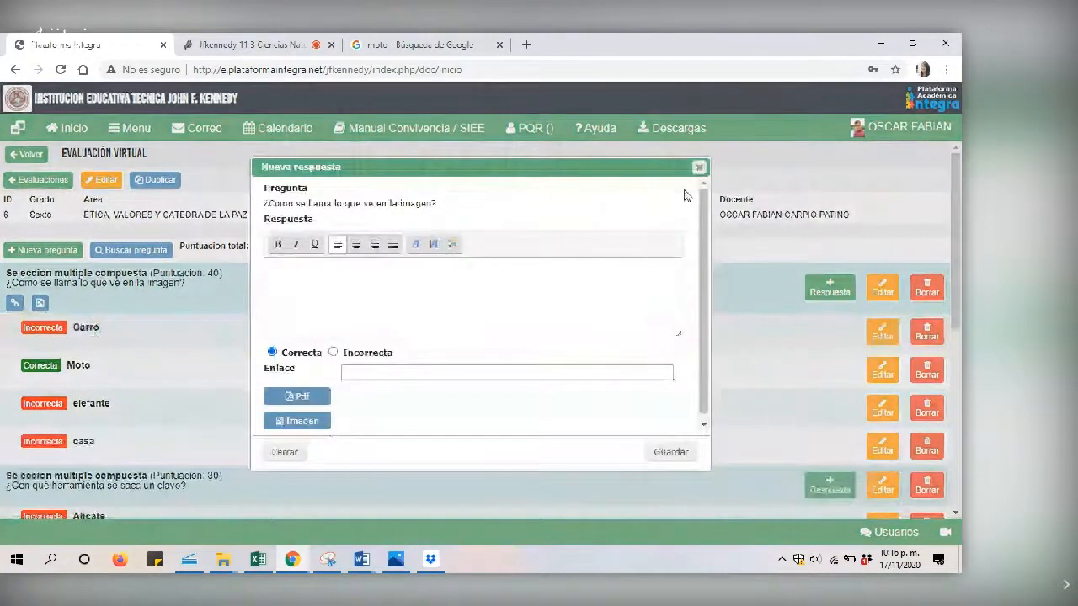
click(699, 168)
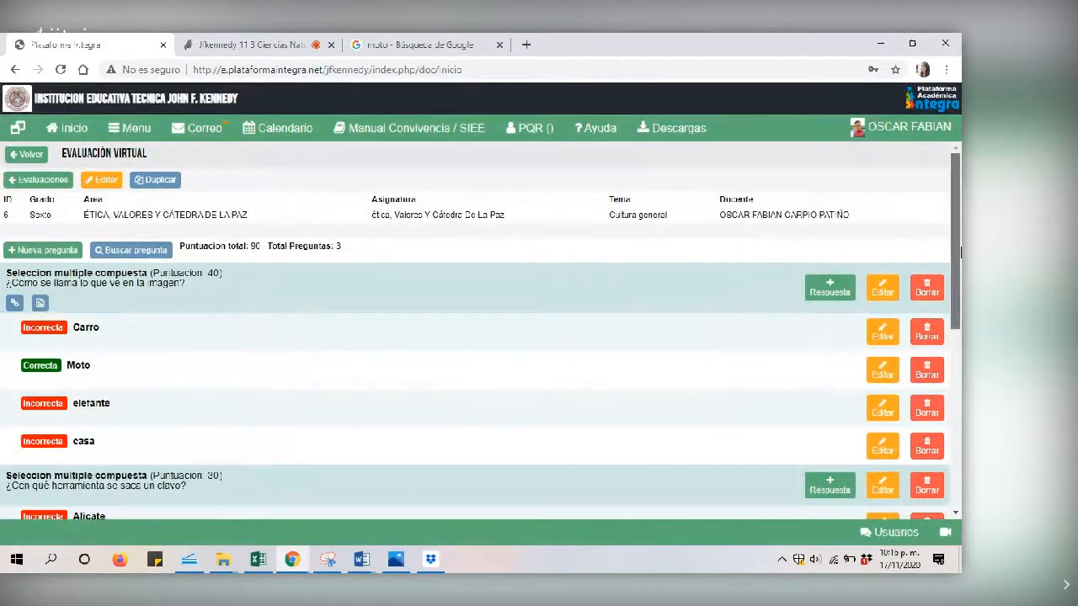
Start a new Seleccion multiple compuesta question with the text "¿Que forma tiene la tierra?"
mouse_move(955, 259)
mouse_down()
mouse_move(960, 414)
mouse_move(960, 275)
mouse_up()
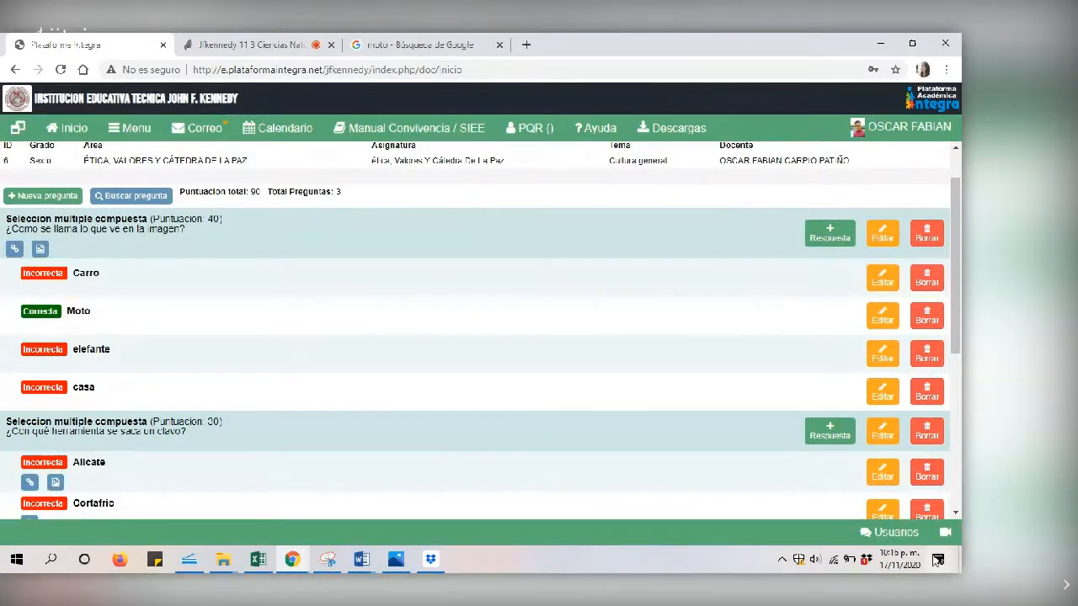
click(46, 197)
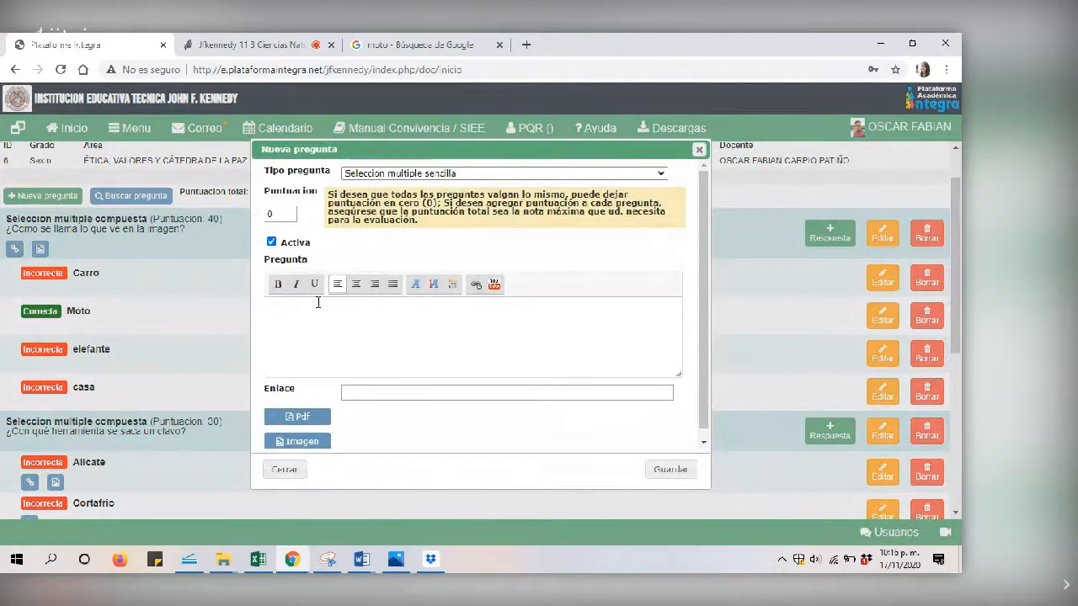
click(472, 174)
click(447, 197)
text(fu)
text(rma tie)
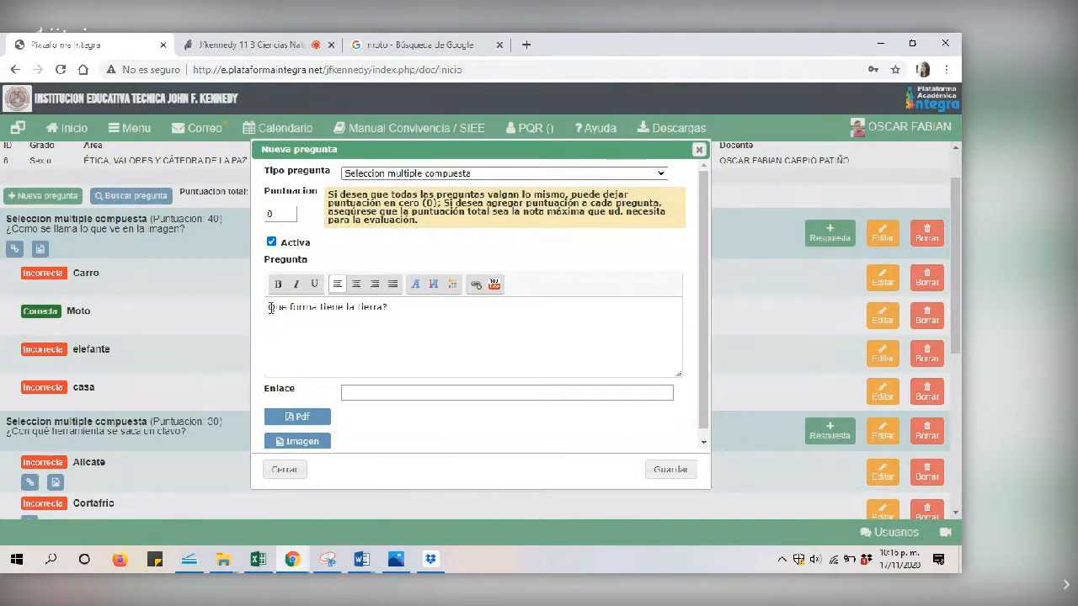
text(¿)
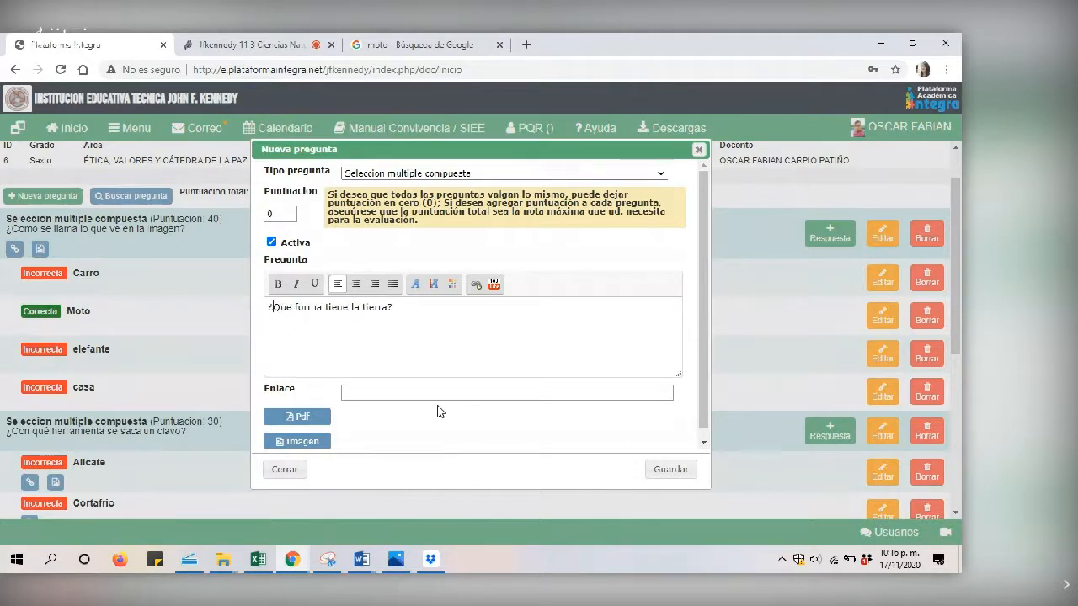
Switch to the Google Images results and search for "plaeta tierra" to find a picture for the question's Enlace
drag(702, 362, 702, 376)
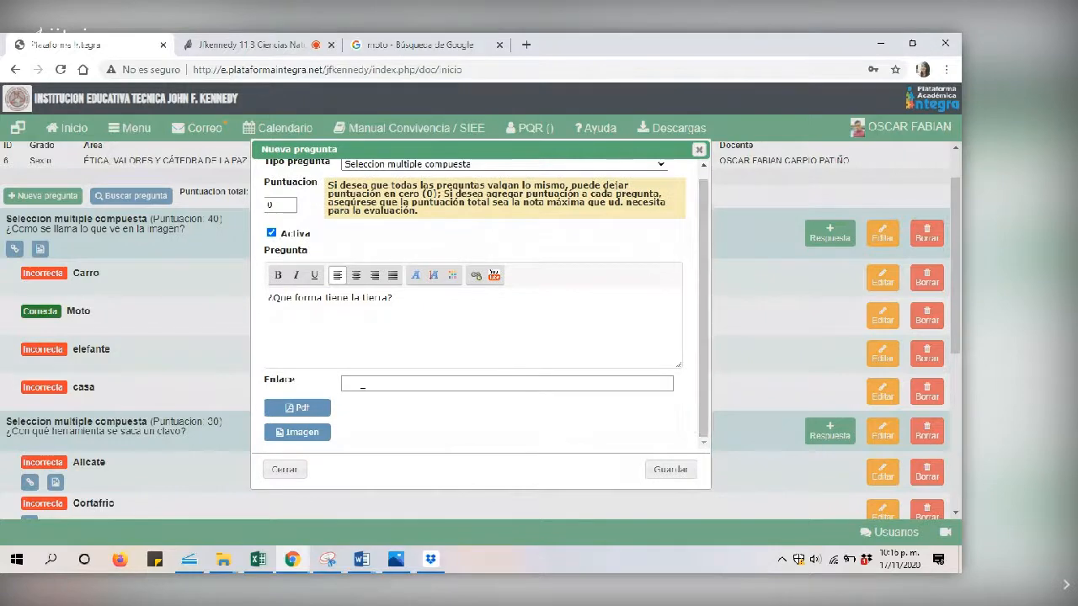
click(373, 383)
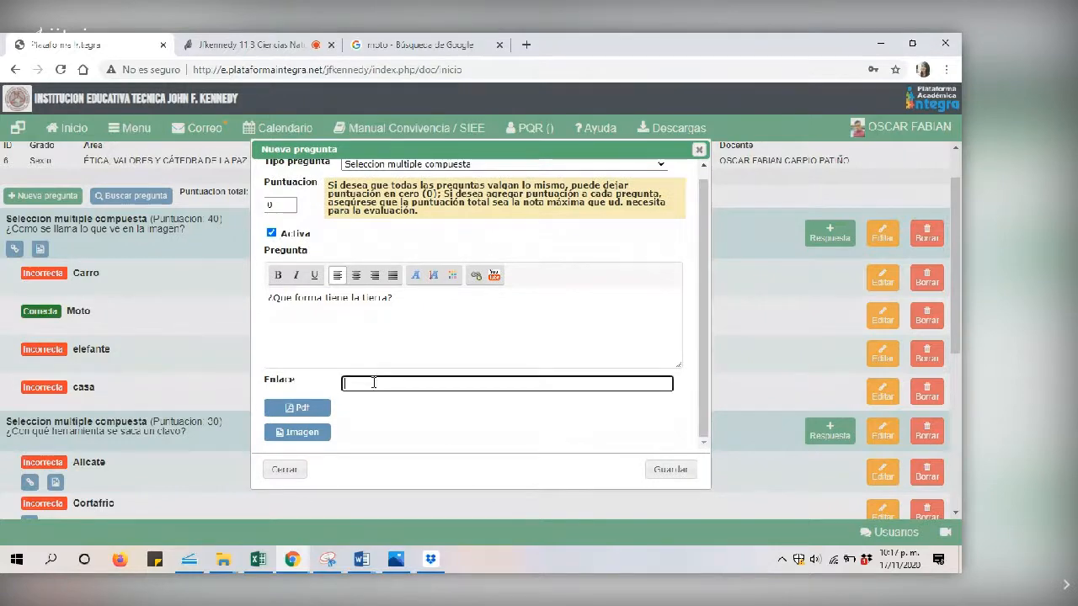
click(424, 50)
click(344, 113)
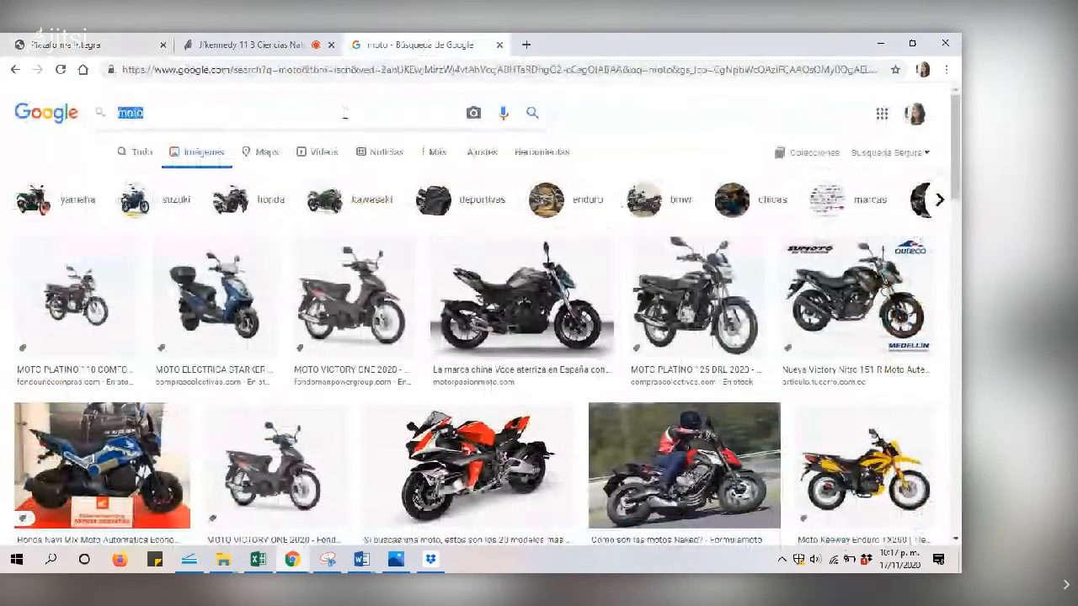
text(tierr)
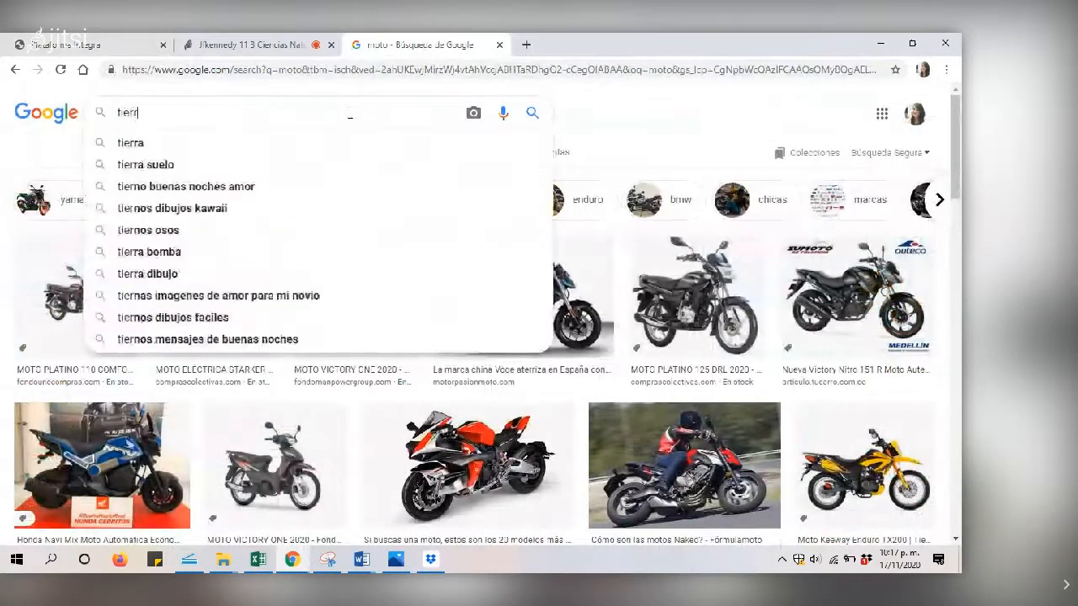
text(a)
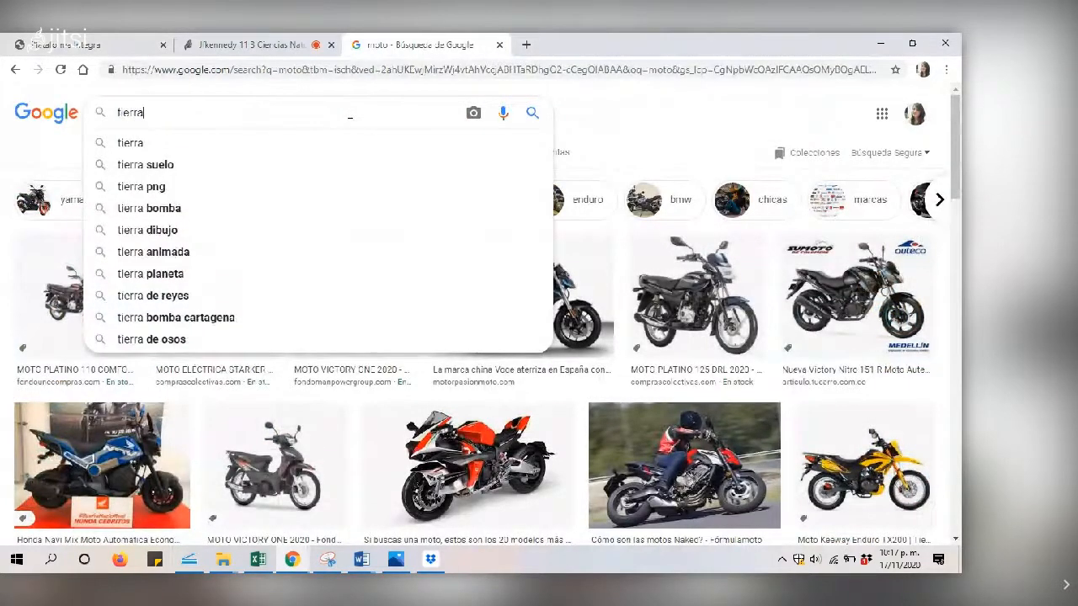
key(BackSpace)
key(BackSpace)
key(BackSpace)
key(BackSpace)
key(BackSpace)
key(BackSpace)
text(plae)
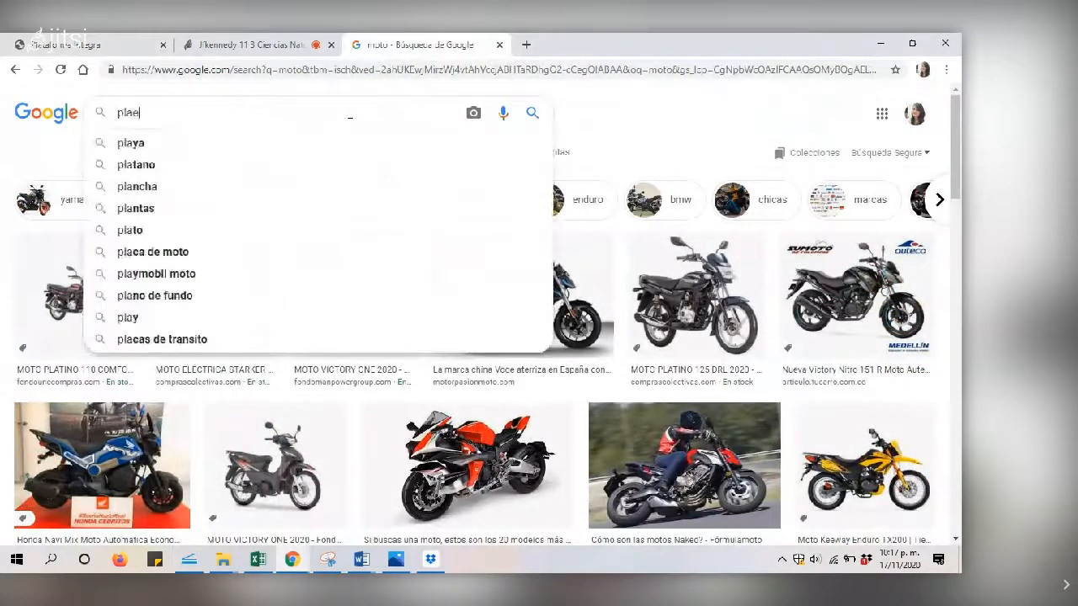
text(ta tierra)
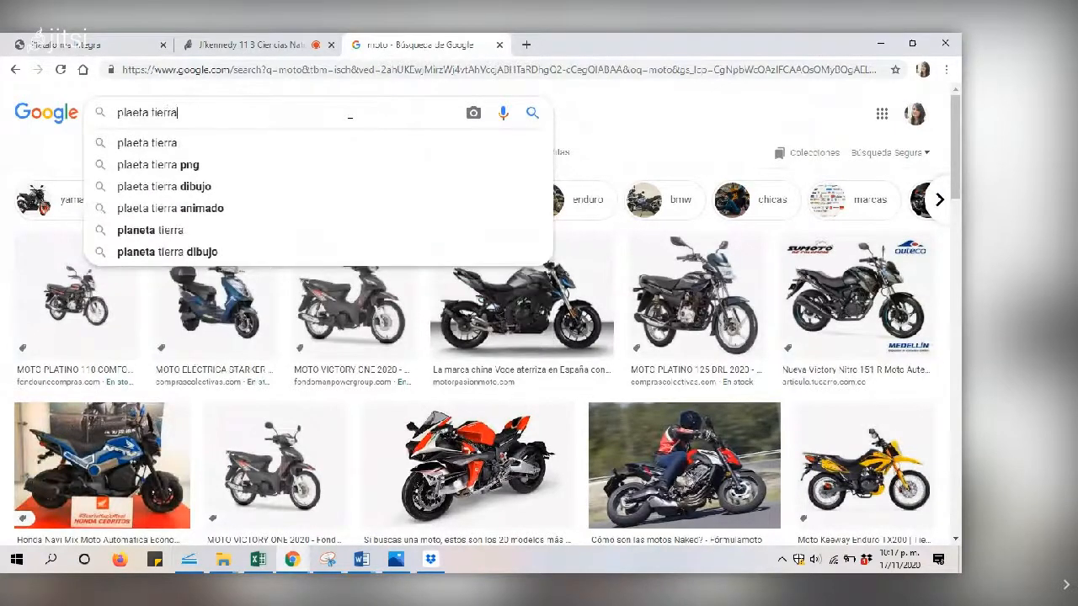
key(Return)
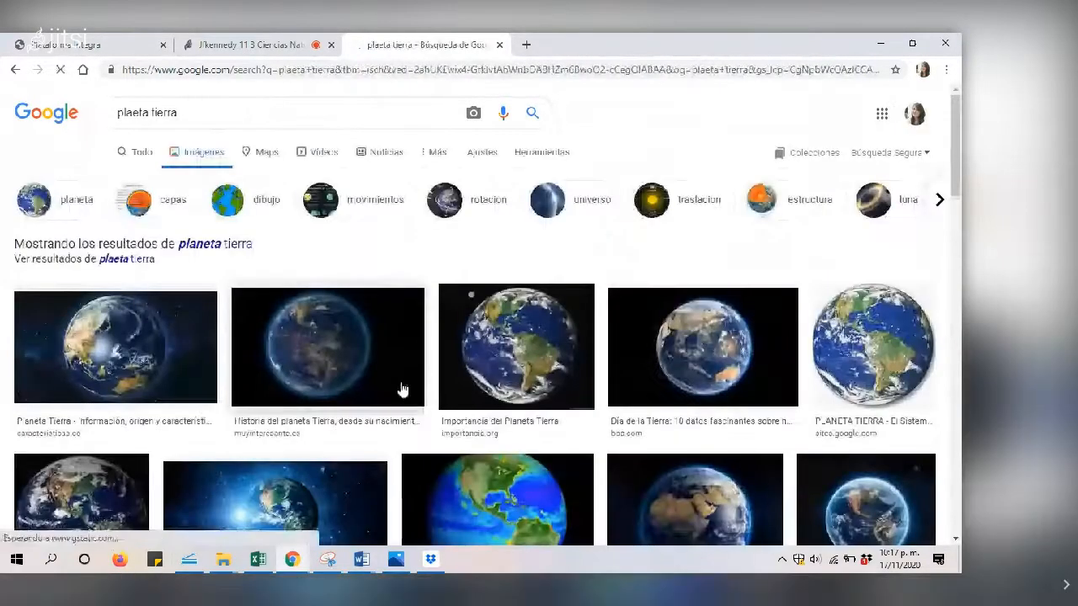
Copy the image address of the "Importancia del Planeta Tierra" result and open it in a new browser tab
right_click(498, 342)
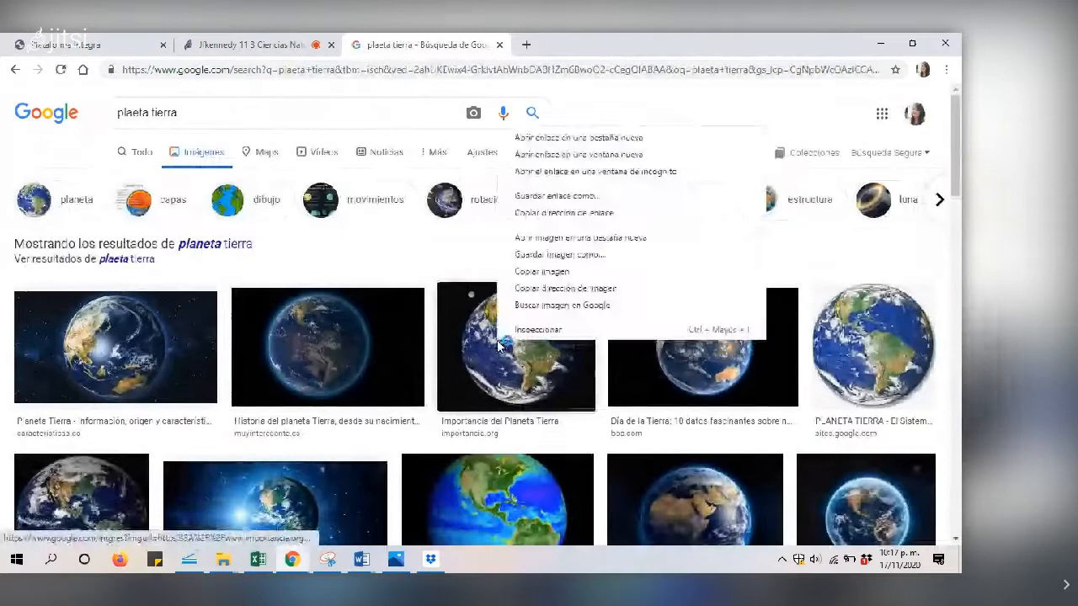
click(540, 291)
click(526, 43)
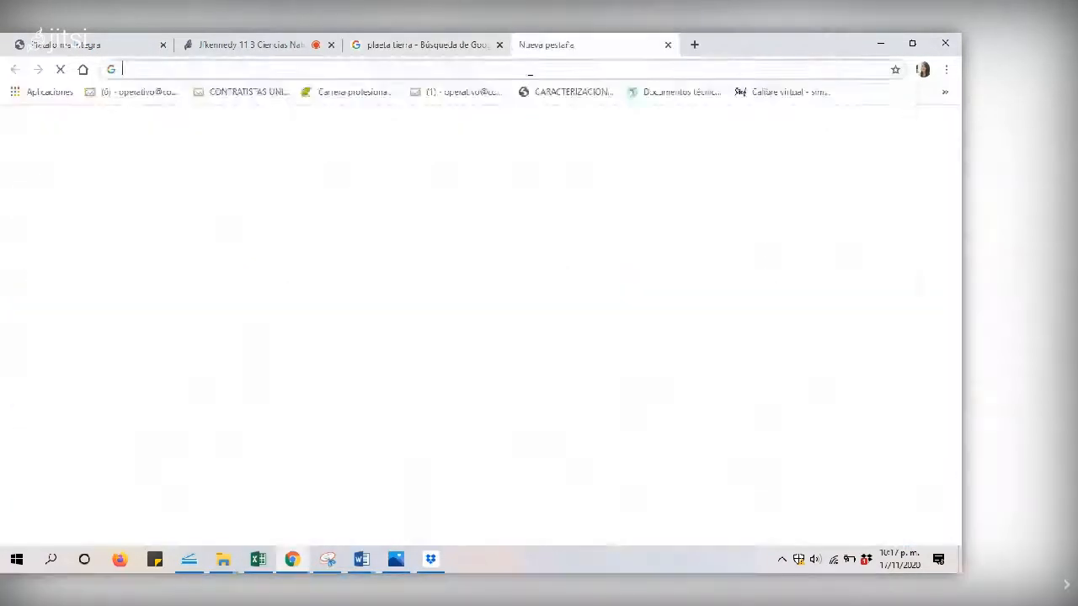
click(529, 71)
key(ctrl+v)
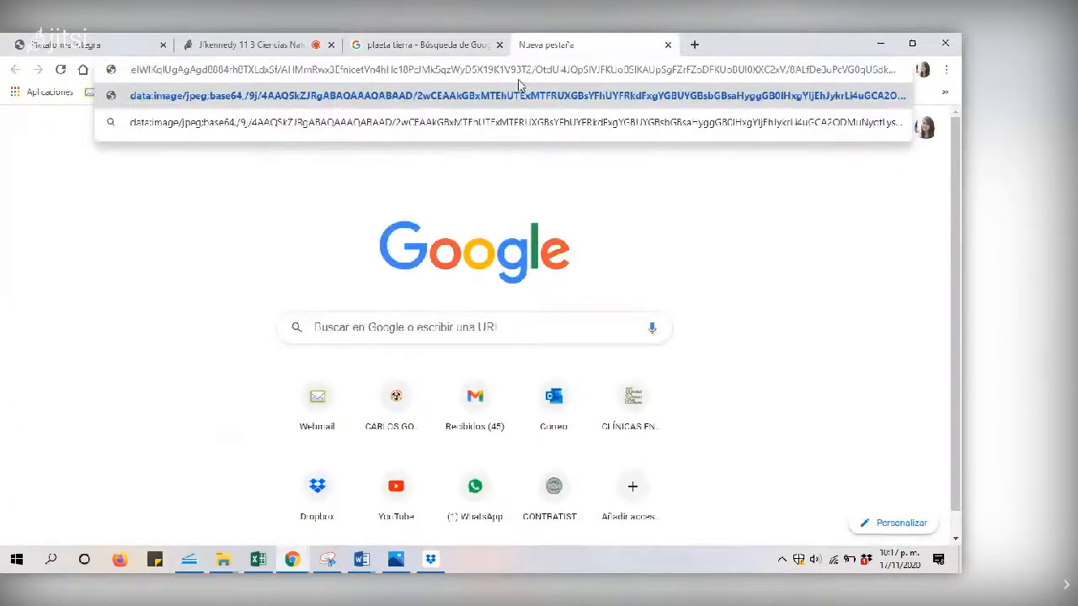
key(Return)
click(426, 69)
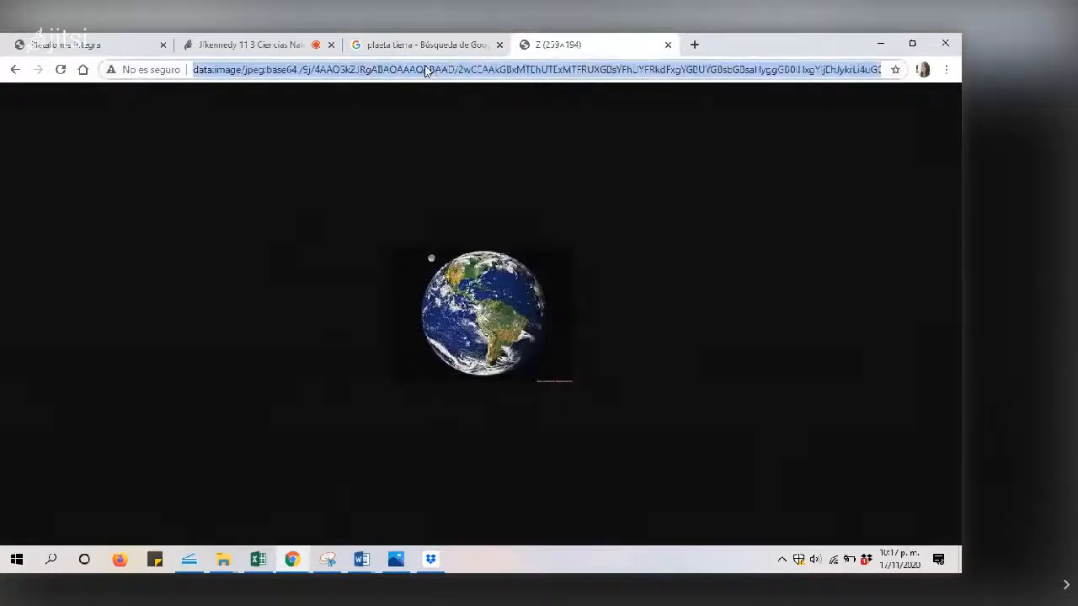
key(BackSpace)
Back in Plataforma Integra, paste the image address as the Enlace and save the question with "Tierra" capitalized
click(76, 44)
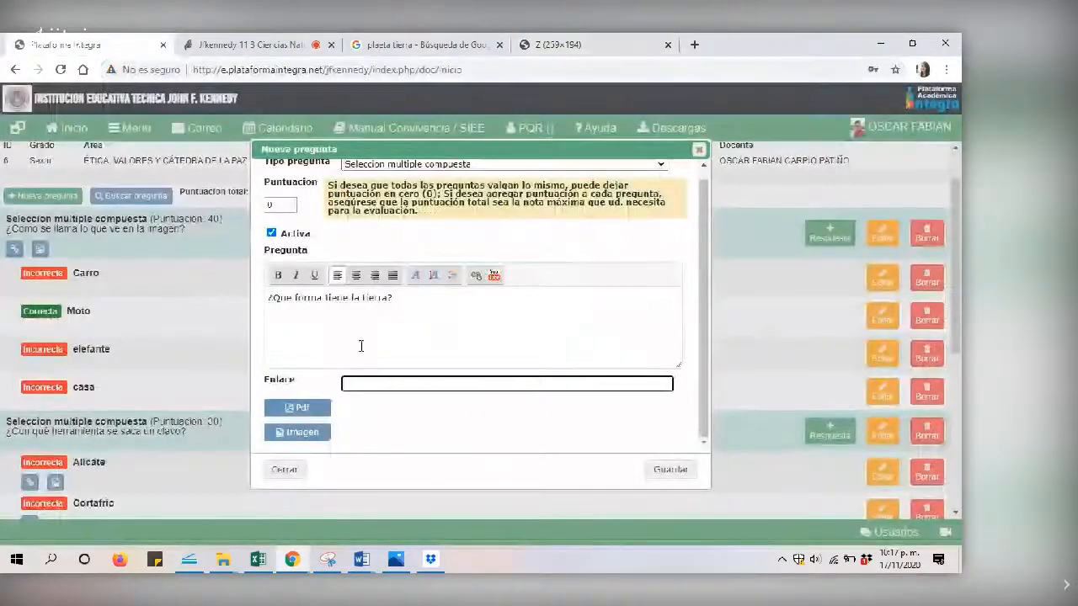
key(ctrl+v)
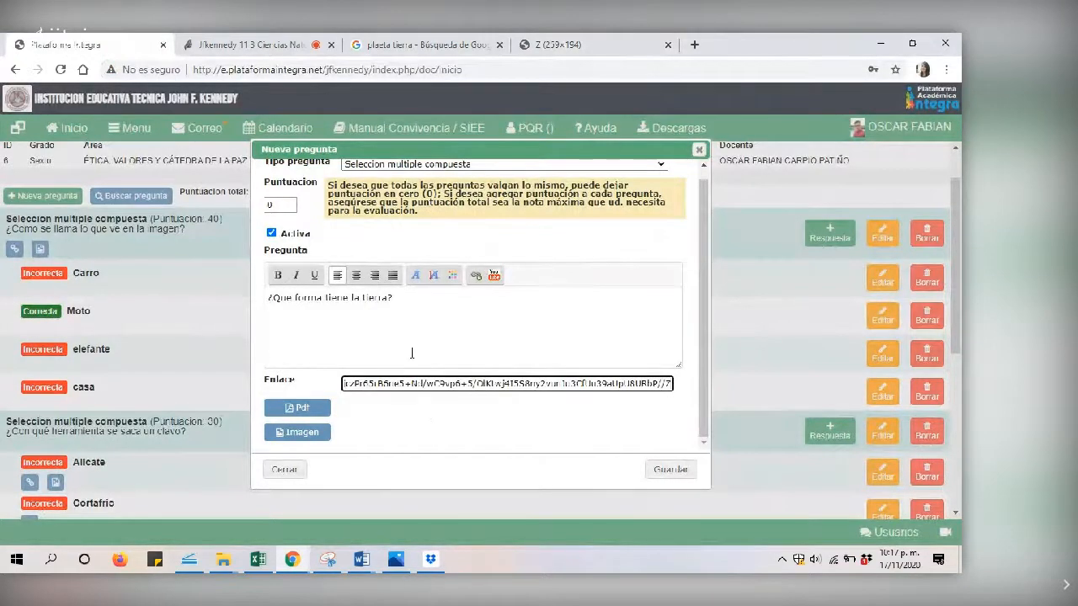
click(710, 340)
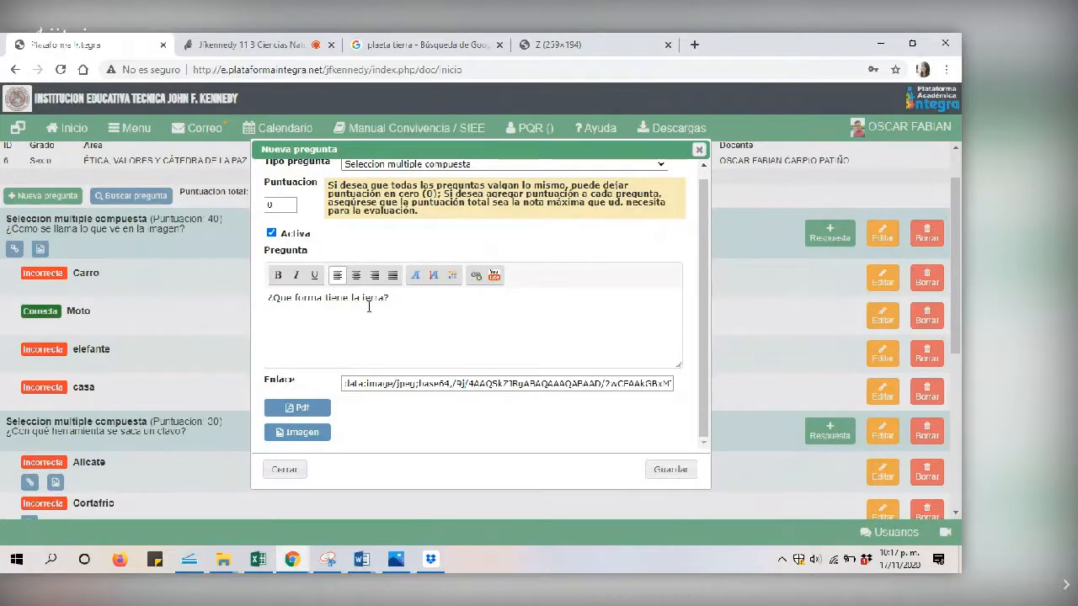
click(670, 469)
click(559, 357)
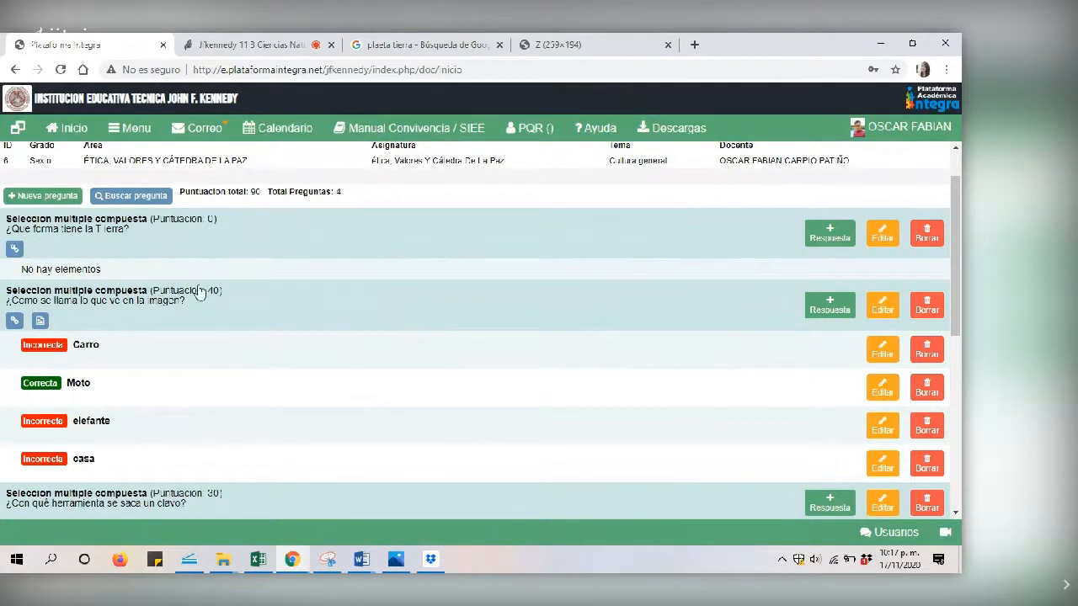
double_click(253, 193)
click(832, 237)
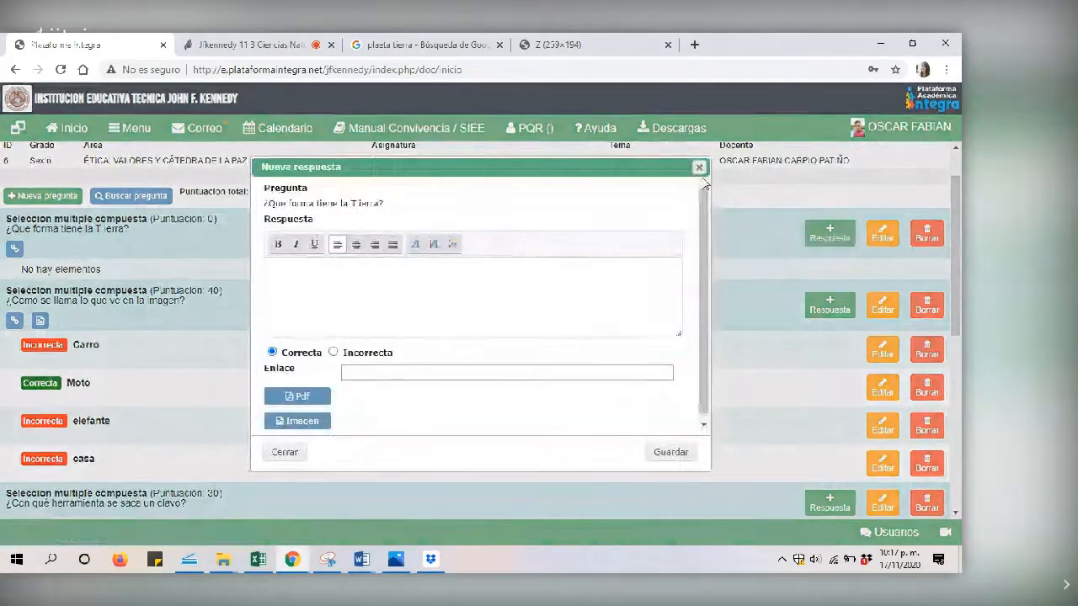
click(699, 167)
click(191, 230)
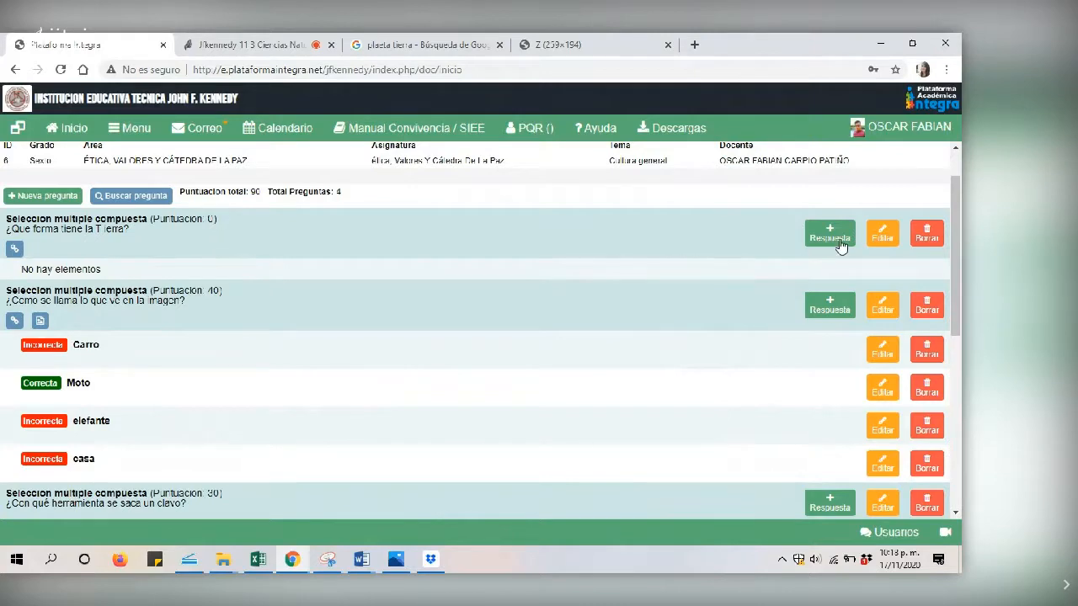
Set the Puntuacion of the question about the Earth's shape to 10 and save it
click(881, 236)
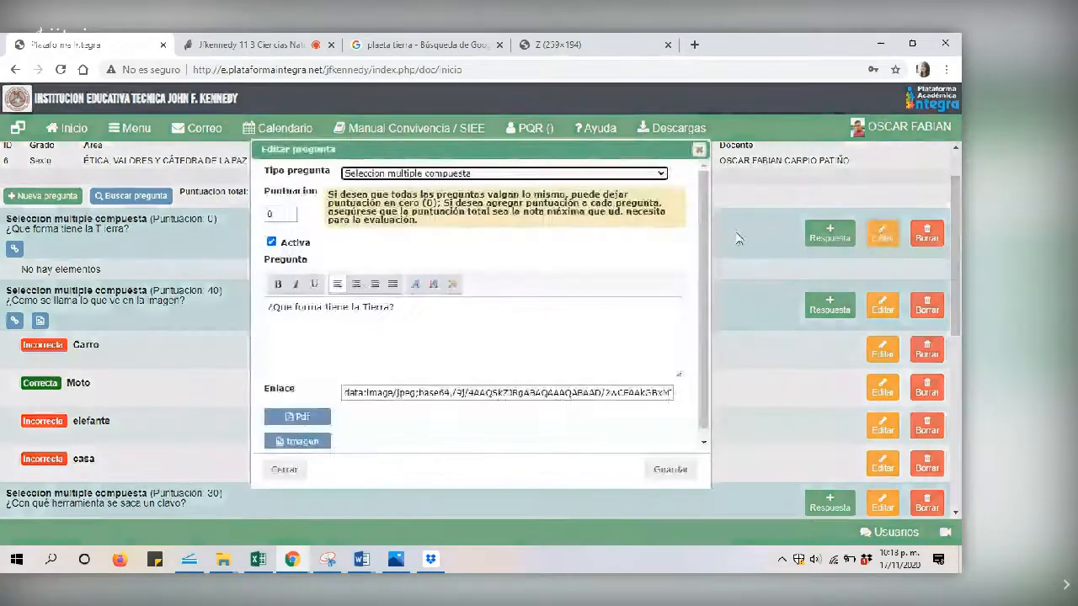
drag(286, 214, 258, 218)
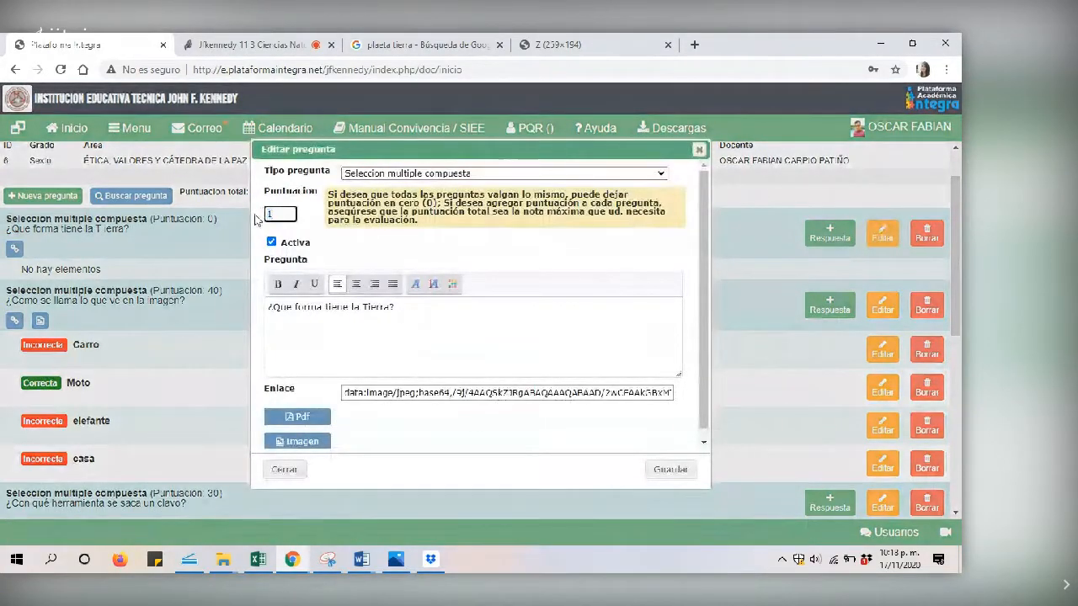
text(10)
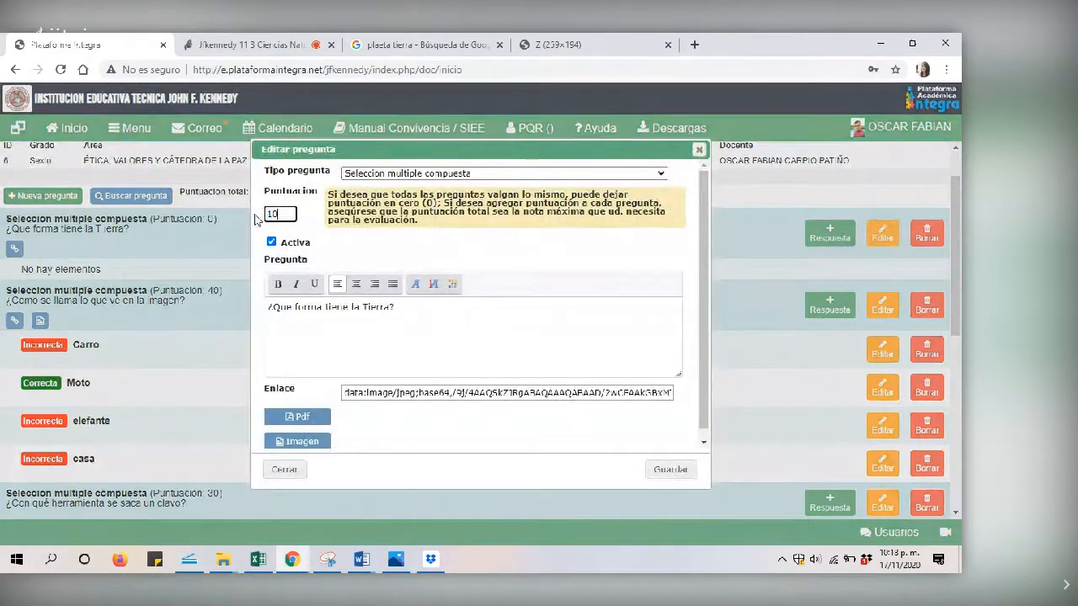
click(670, 469)
click(566, 349)
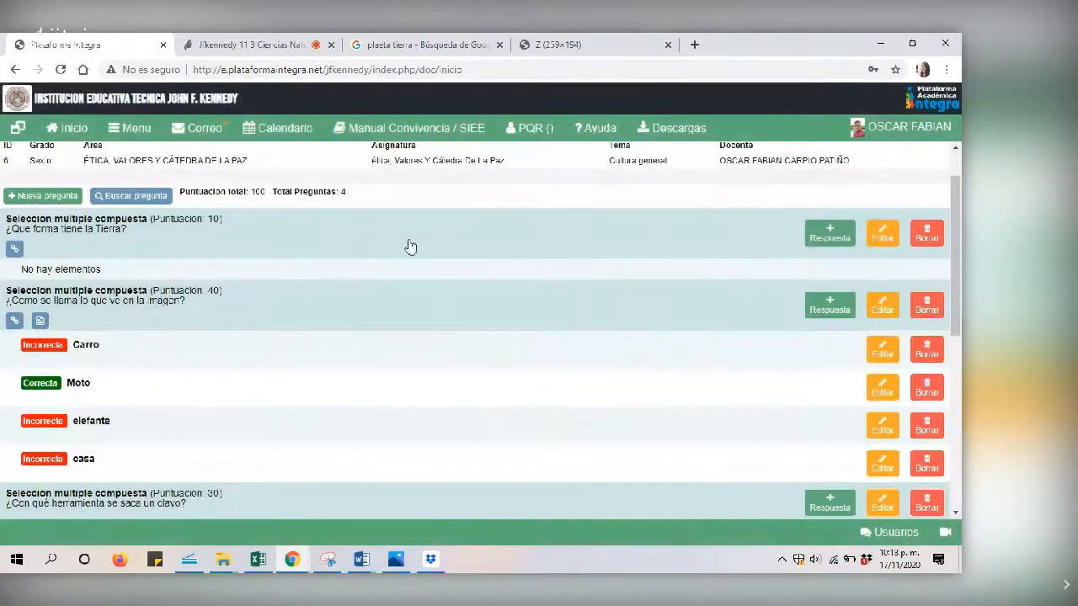
Add "plana" as an incorrect answer and "esferica" as a correct answer to the question about the Earth's shape
click(829, 232)
click(301, 263)
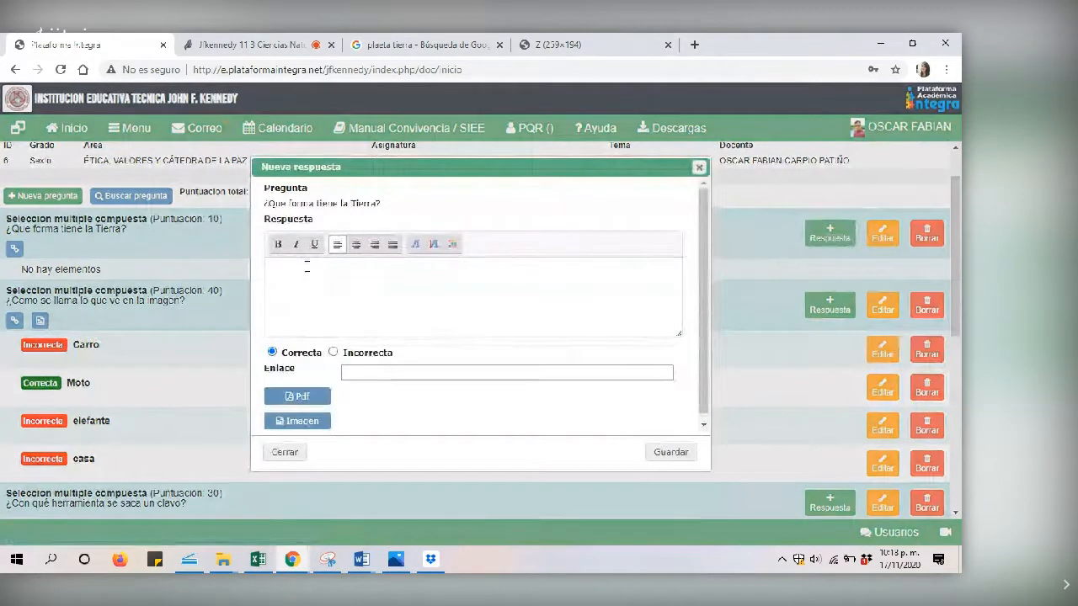
text(plana)
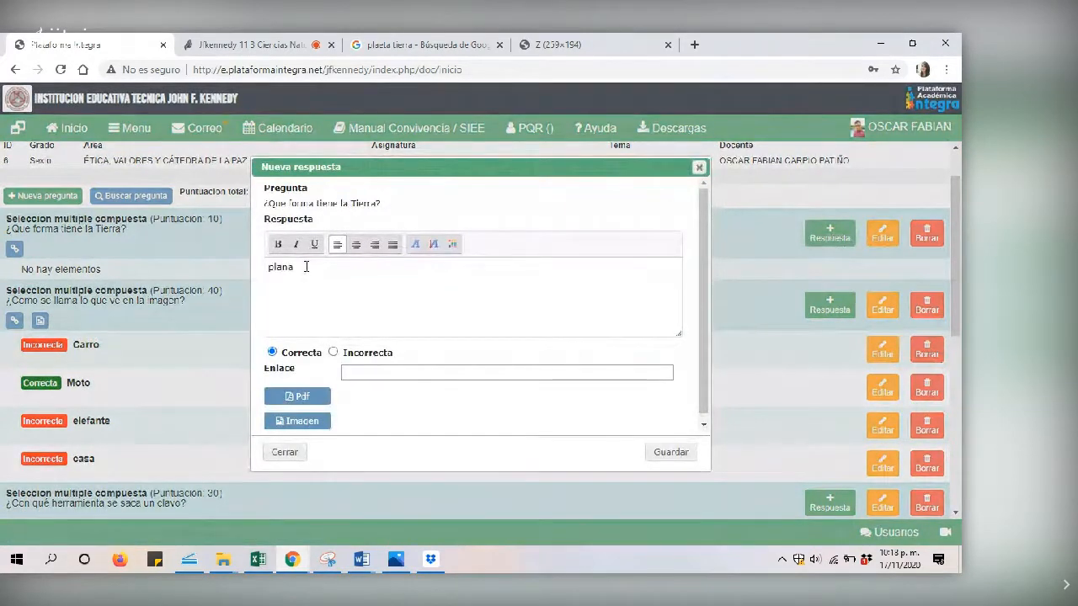
click(332, 352)
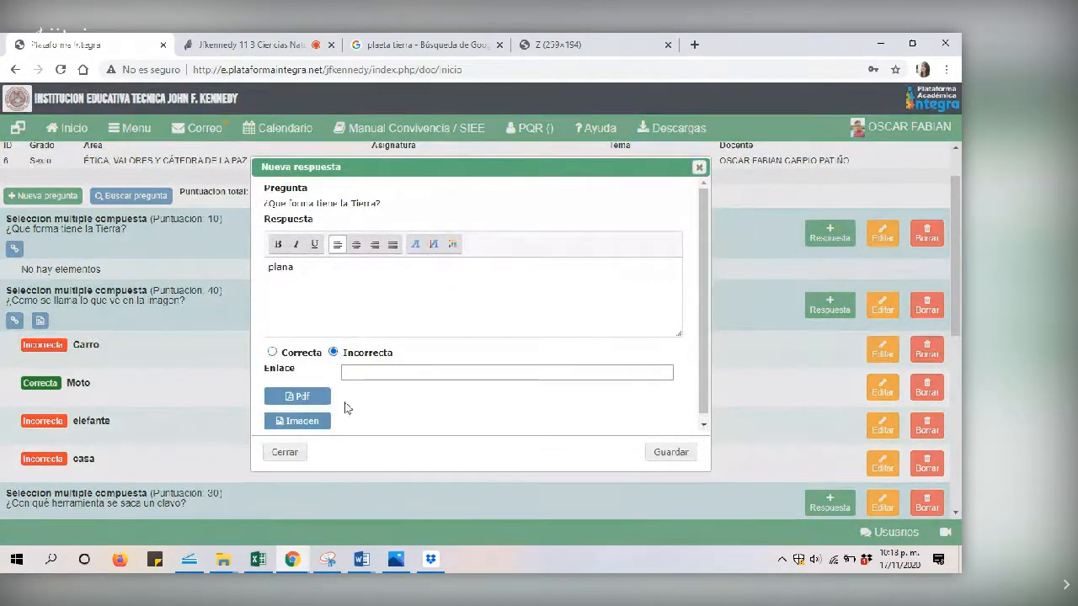
click(671, 452)
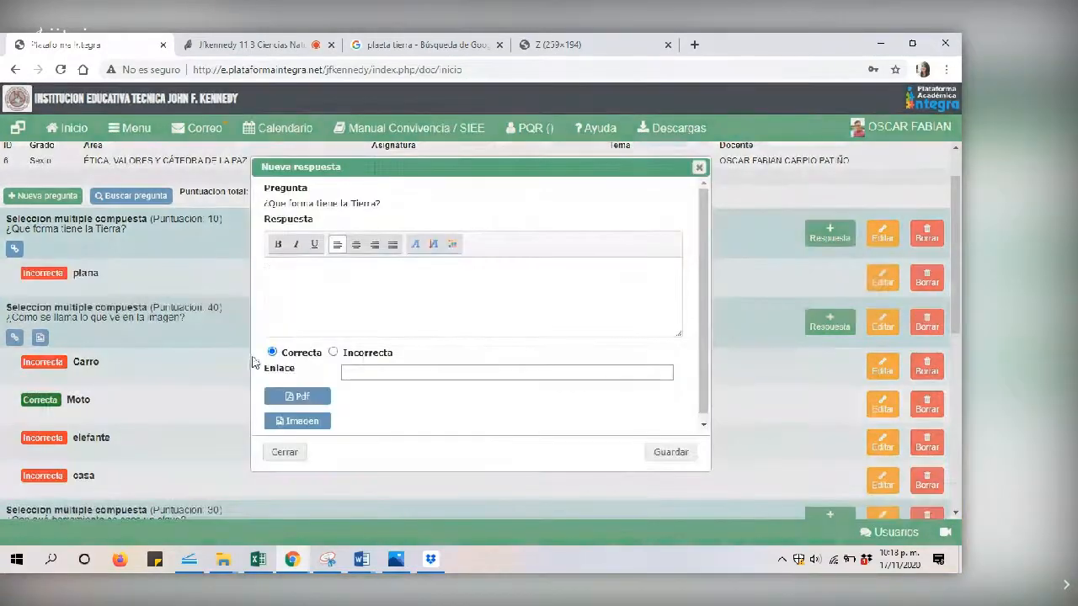
click(292, 280)
text(esferica)
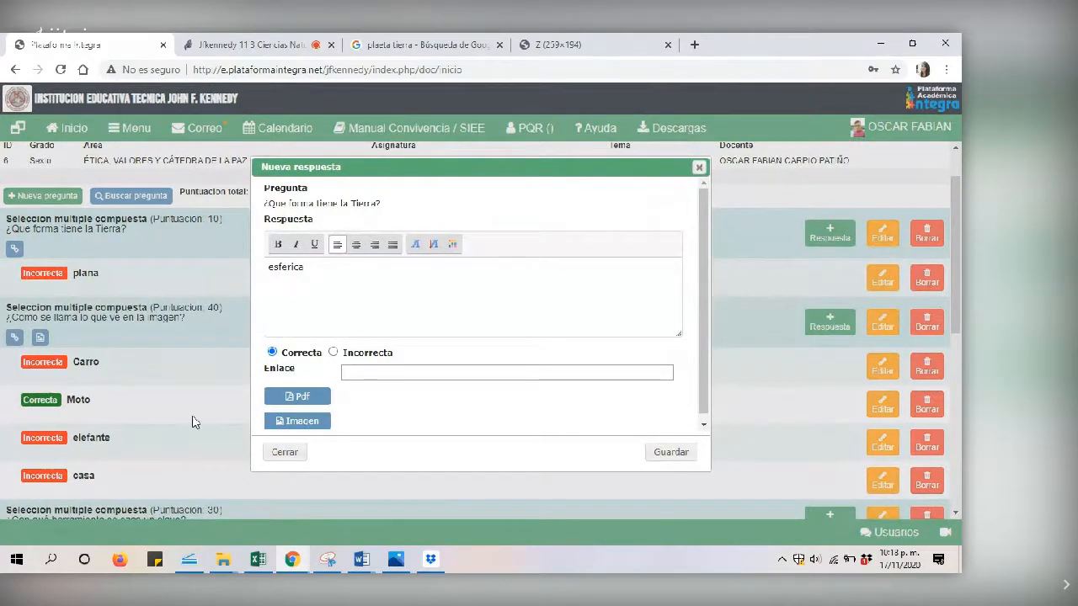
click(670, 455)
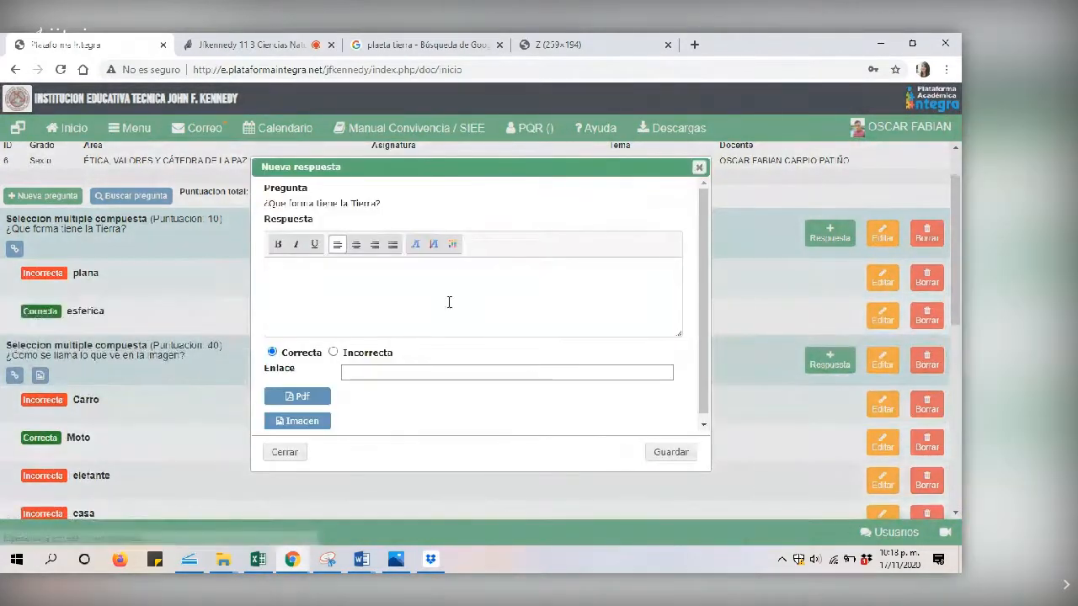
Add "triangular" as an incorrect answer and "Redonda" as another correct answer to the same question
click(347, 278)
text(triang)
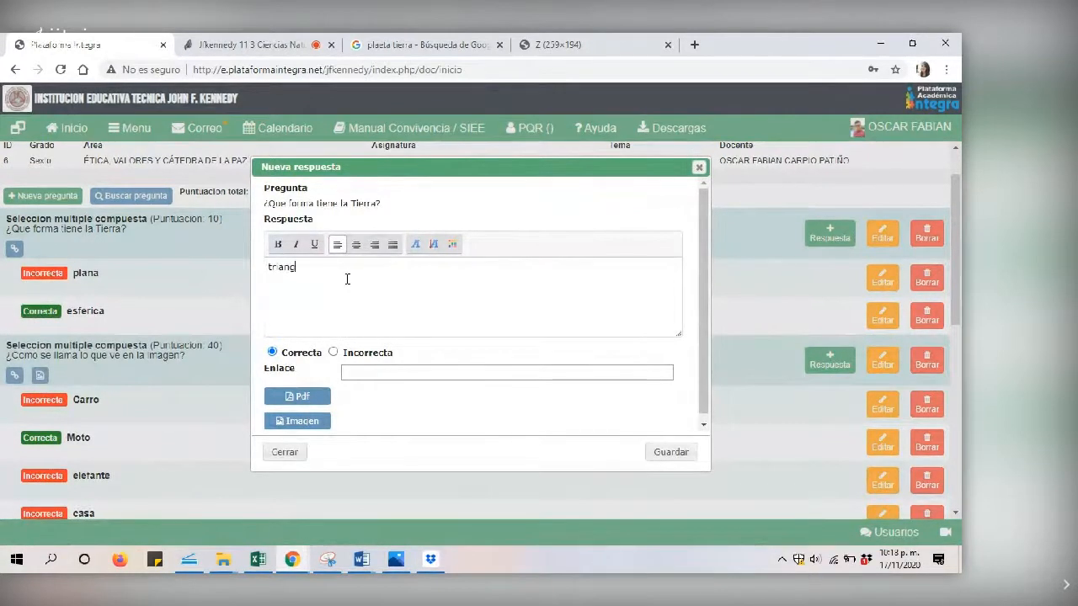
text(ular)
click(333, 352)
click(673, 451)
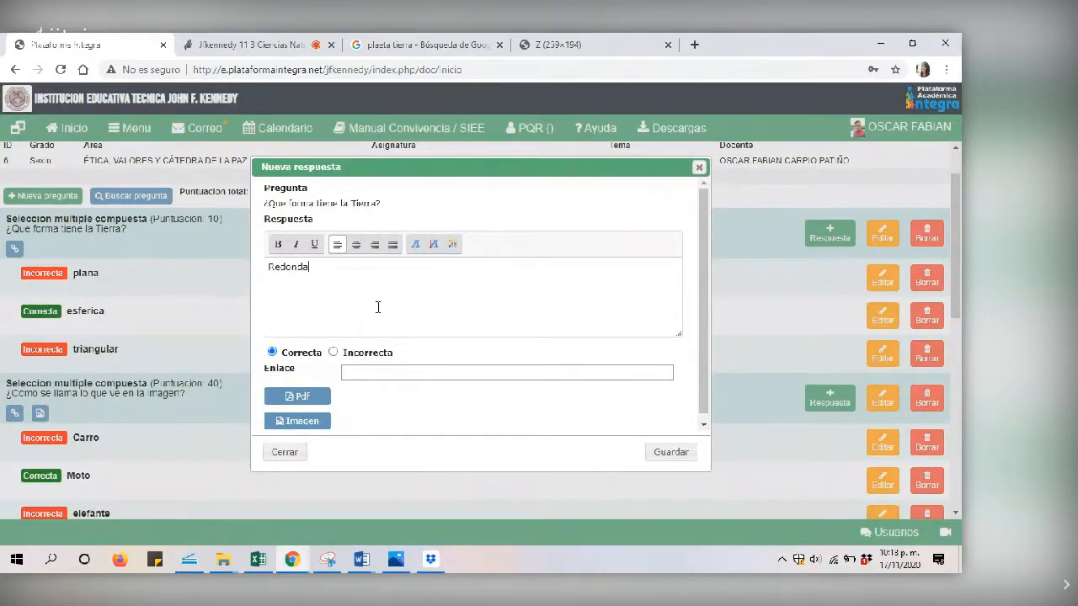
click(673, 453)
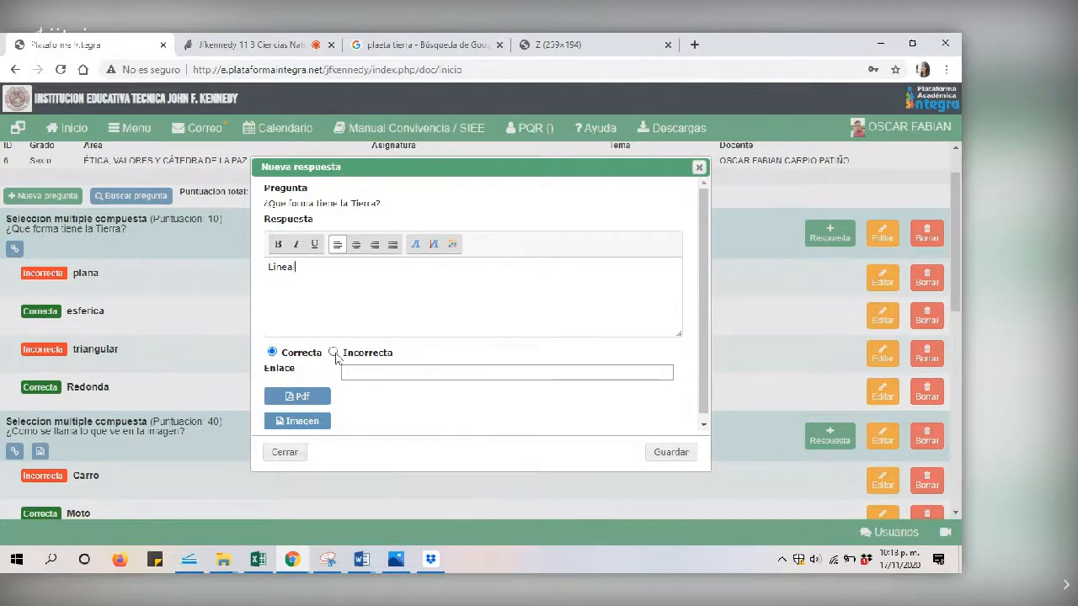
Add "Lineal" as an incorrect answer to the question about the Earth's shape and close the answer form
click(334, 353)
click(671, 453)
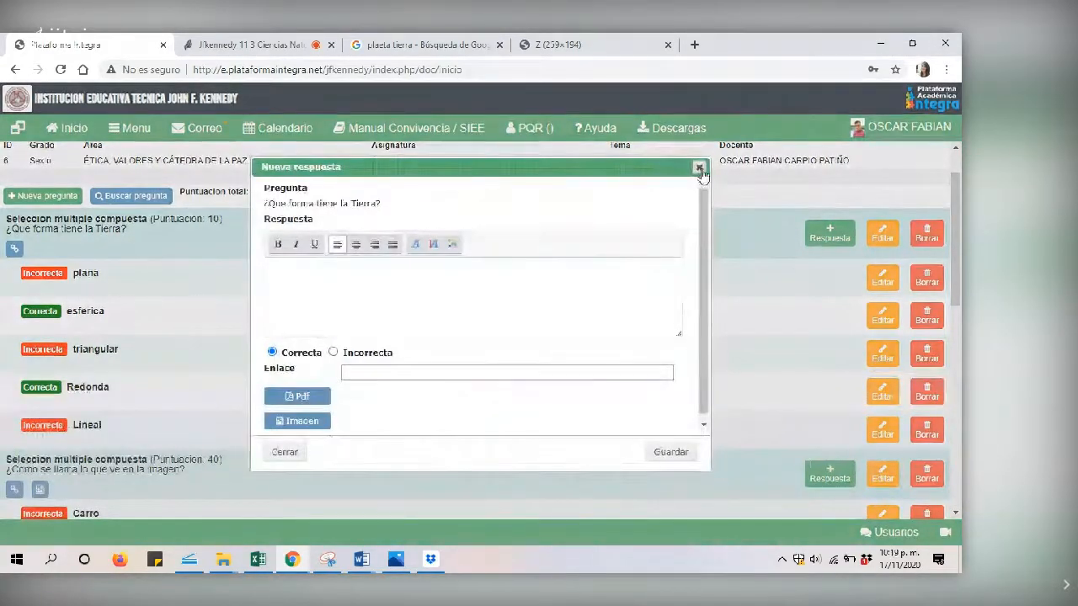
click(698, 167)
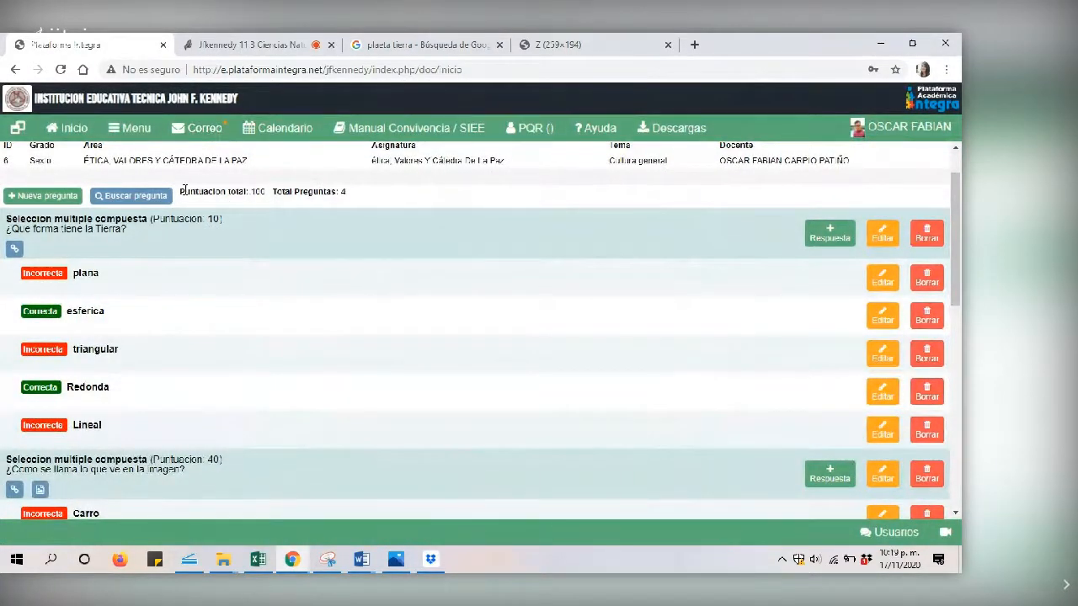
drag(180, 191, 267, 193)
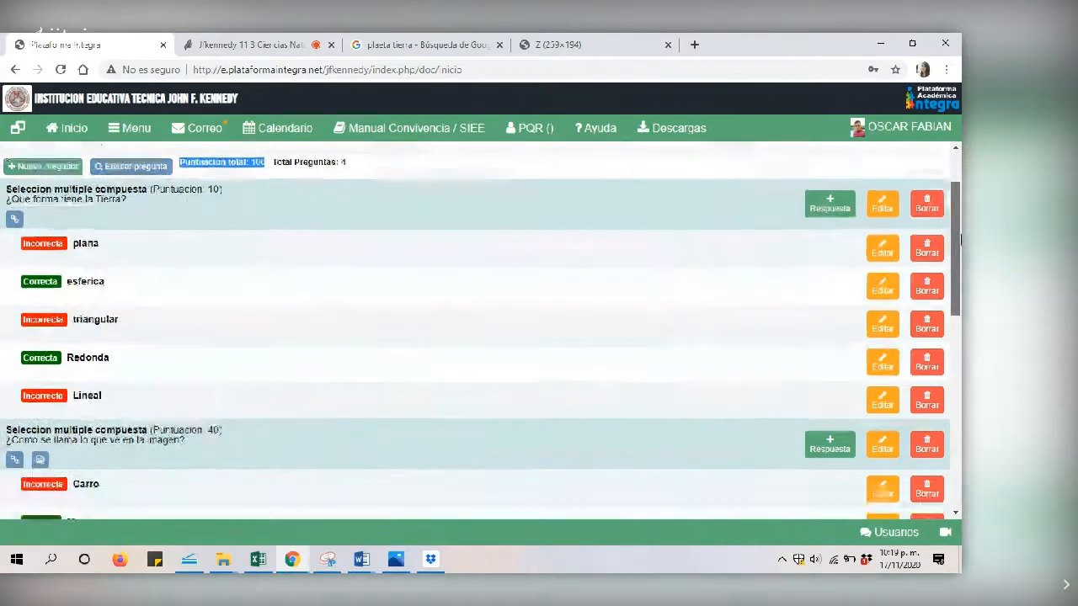
mouse_move(956, 217)
mouse_down()
mouse_move(958, 410)
mouse_move(960, 215)
mouse_up()
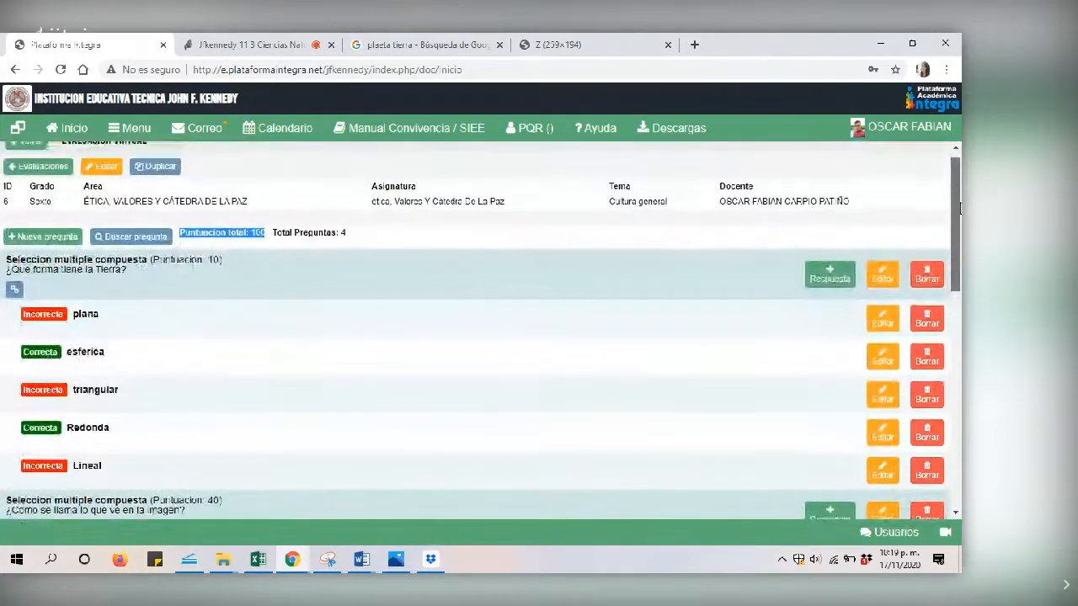
drag(960, 216, 960, 156)
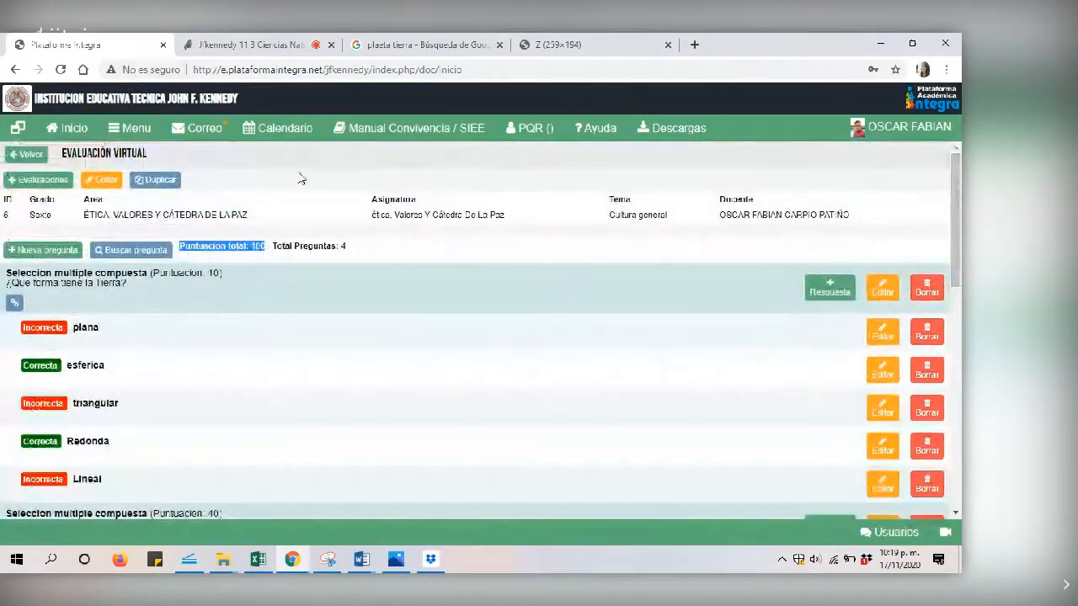
Filter the virtual evaluations by grade Sexto and subject ética, Valores Y Cátedra De La Paz, and open the Cultura general evaluation
click(42, 185)
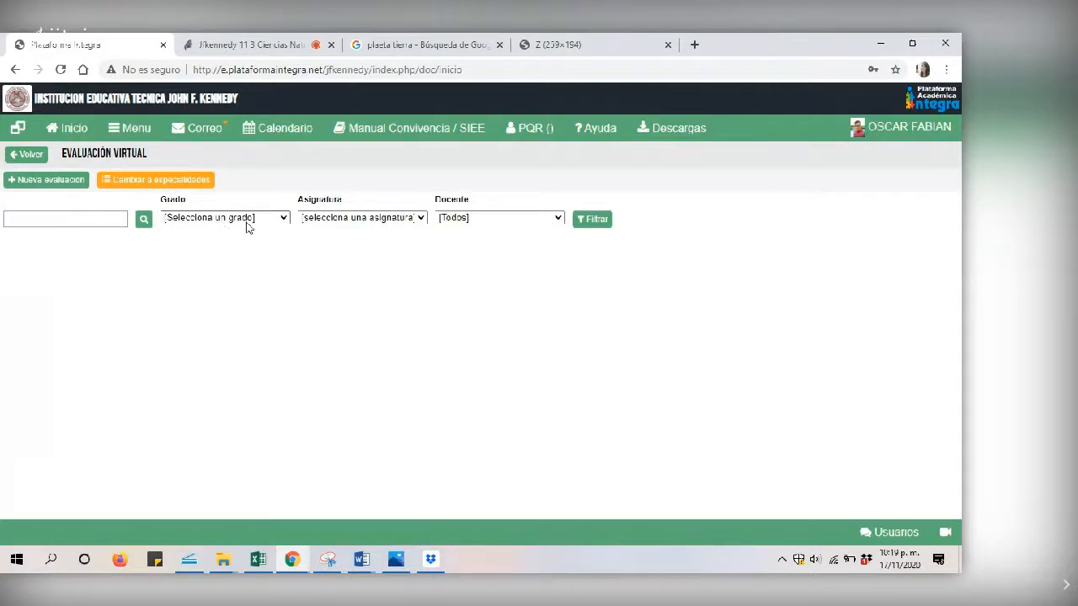
click(247, 219)
click(205, 244)
click(318, 218)
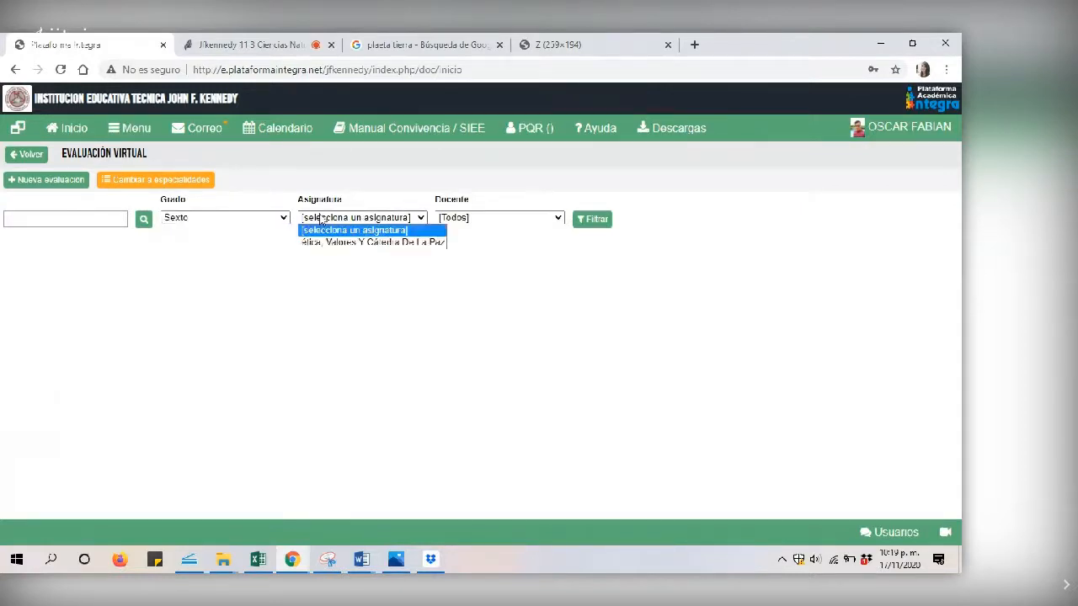
click(310, 244)
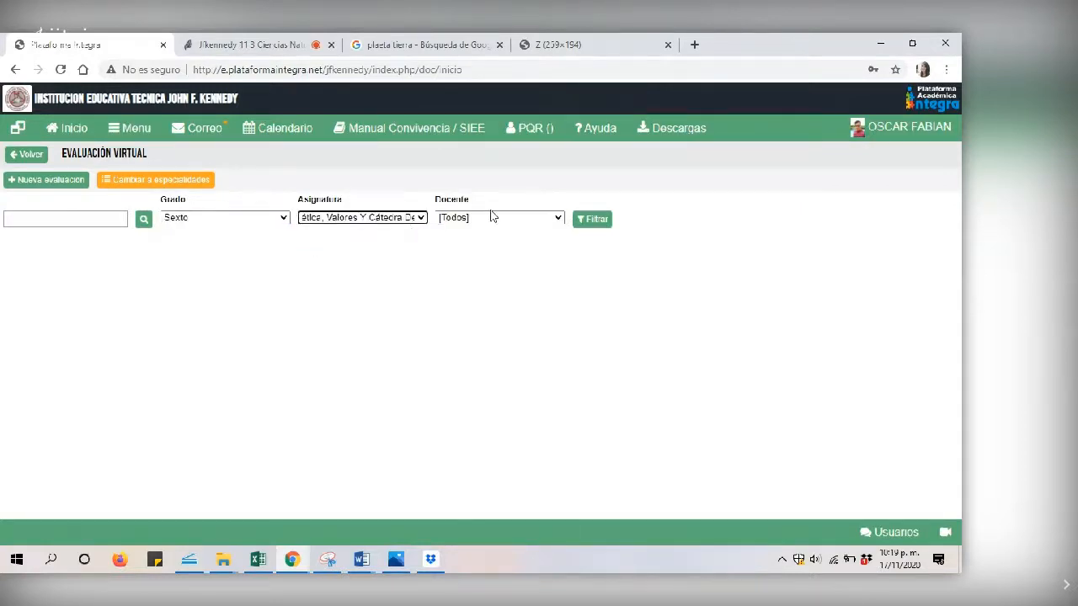
click(592, 219)
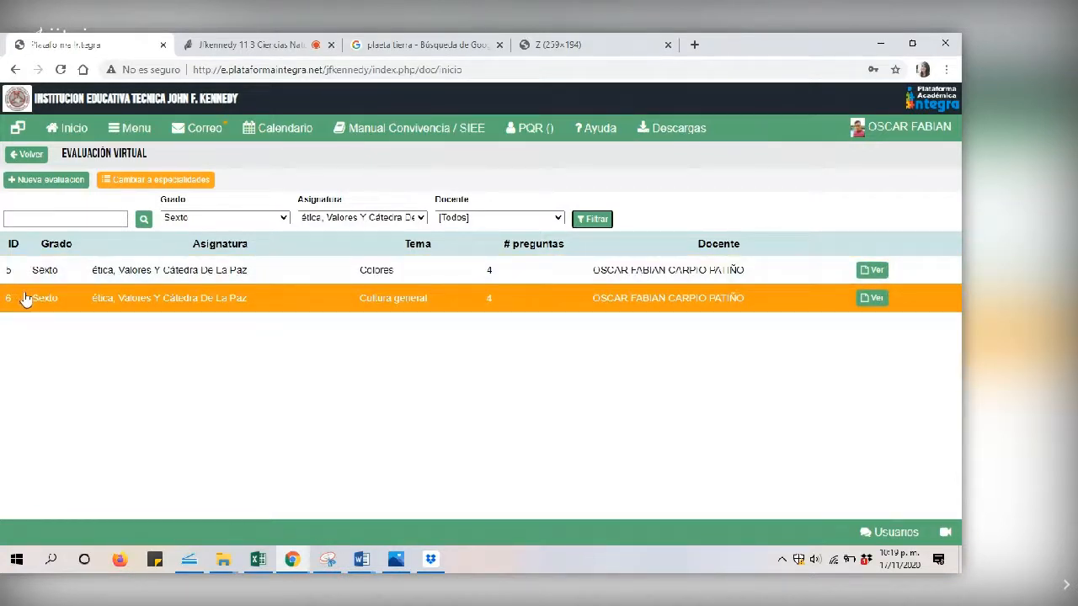
click(858, 299)
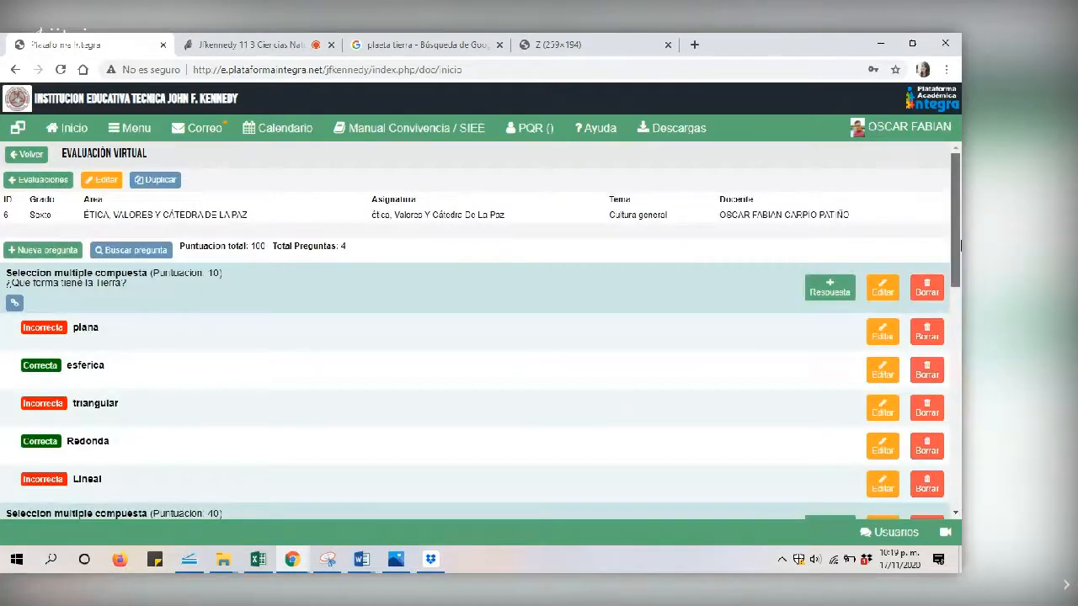
drag(957, 251, 959, 229)
Return to the evaluations list and filter it again by Sexto and ética, Valores Y Cátedra De La Paz
click(38, 179)
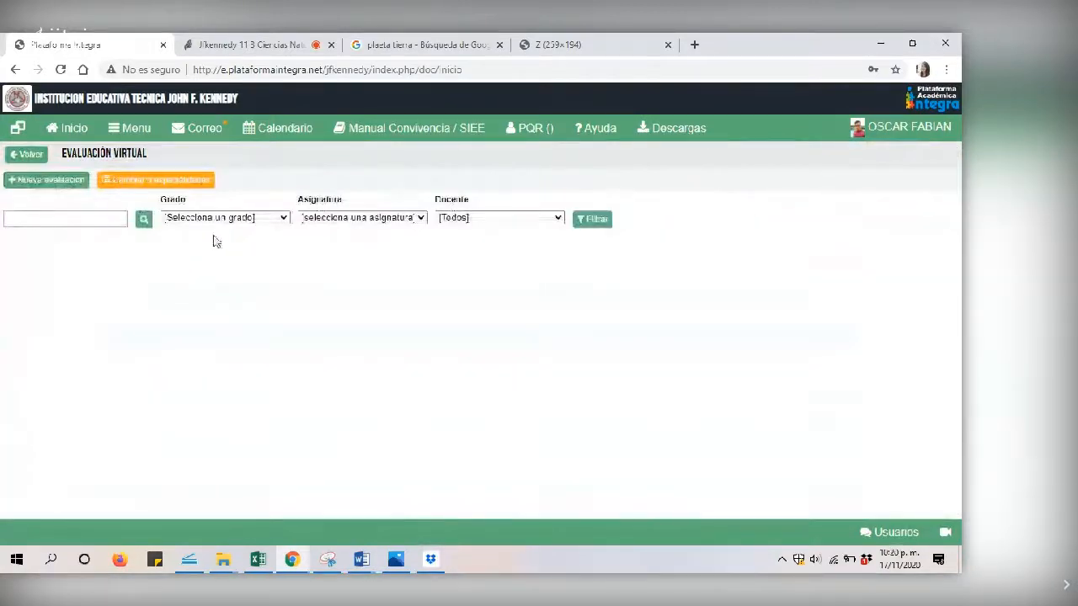
click(223, 217)
click(211, 241)
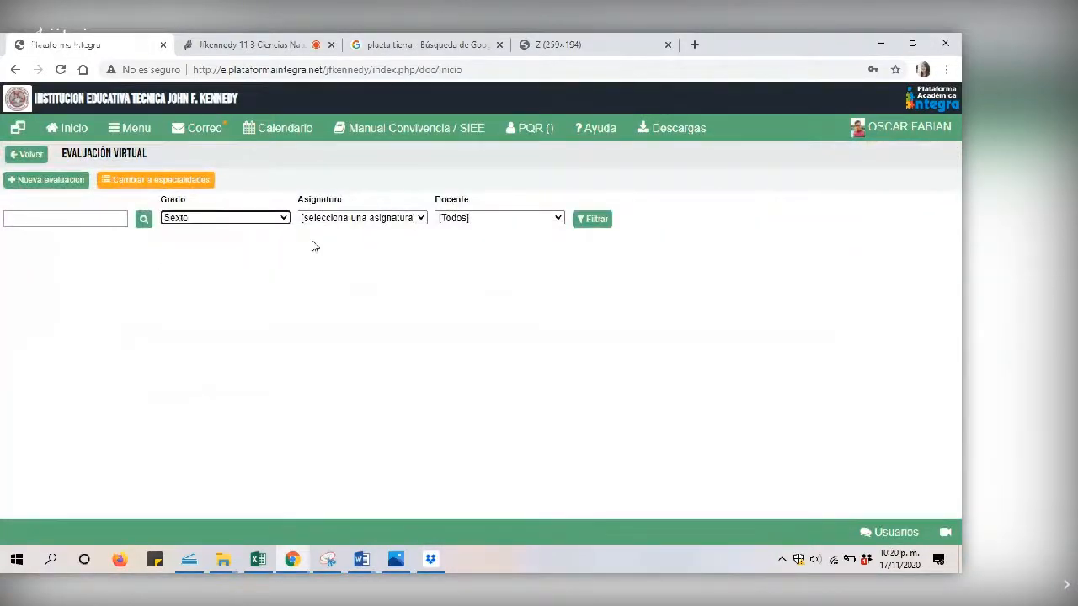
click(362, 218)
click(362, 243)
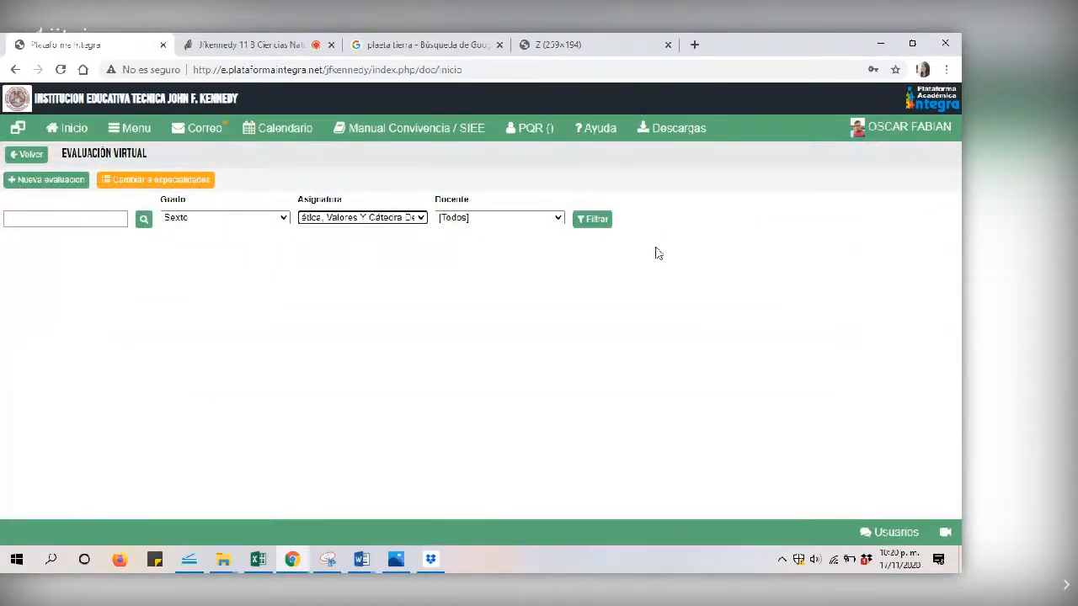
click(587, 220)
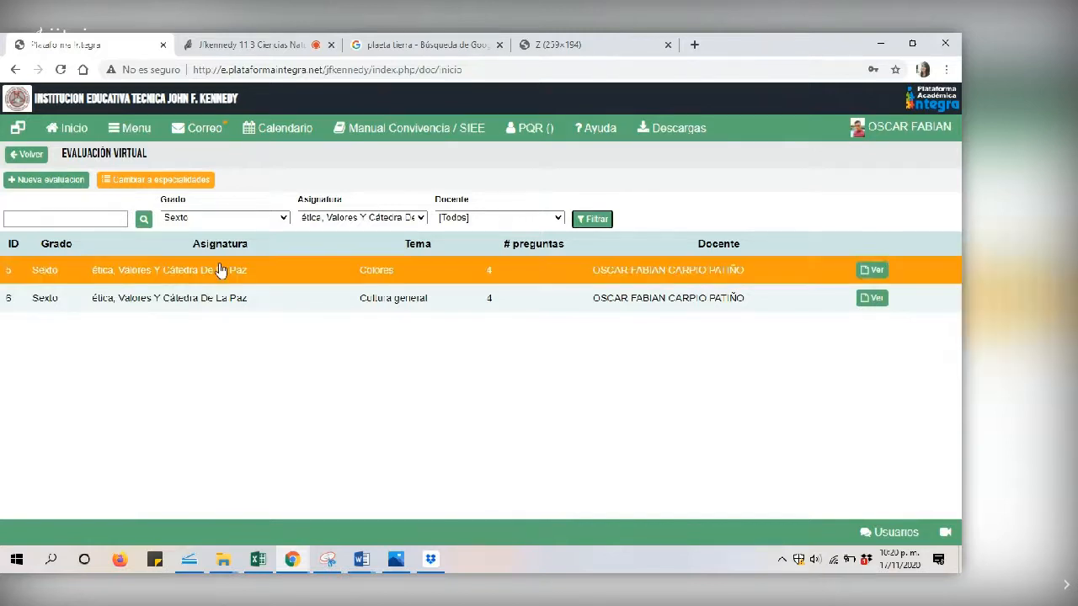
Open the Pizarrón de tareas of group 06-3 for ética, Valores Y Cátedra De La Paz
click(129, 135)
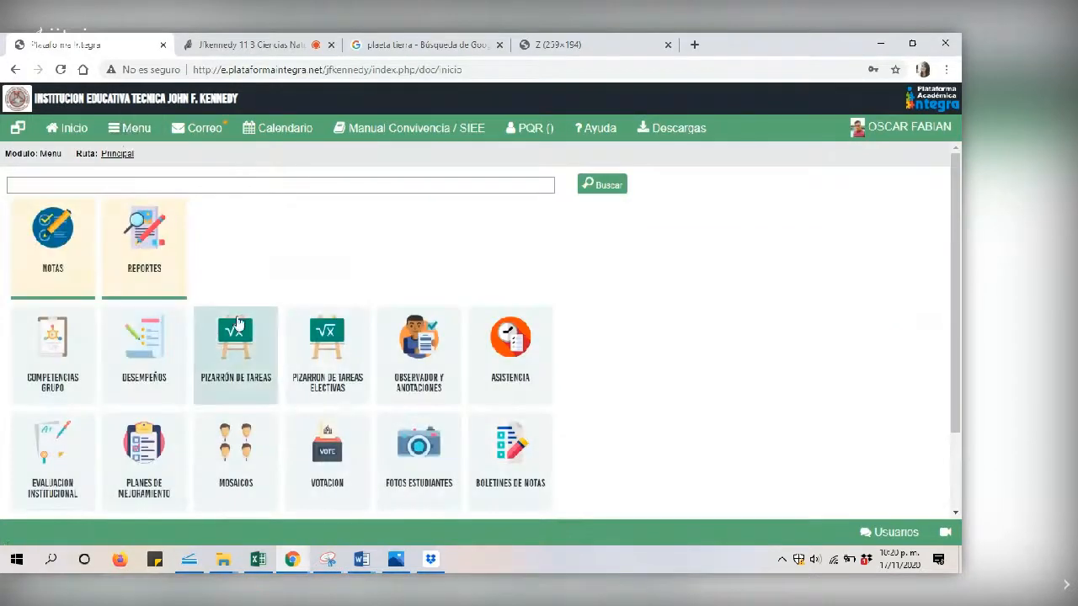
click(234, 335)
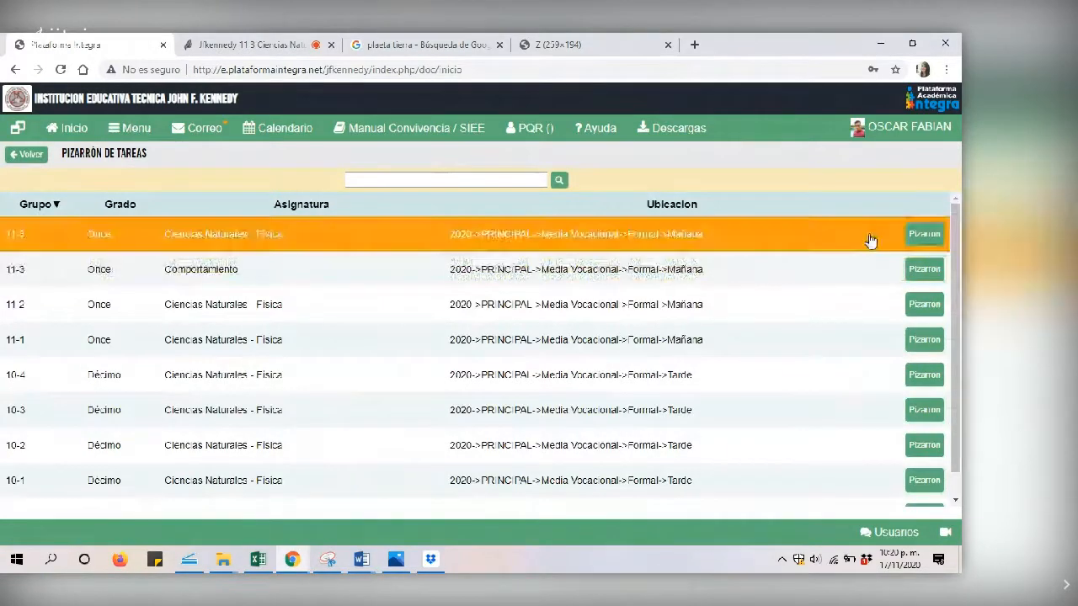
scroll(447, 405, down, 1)
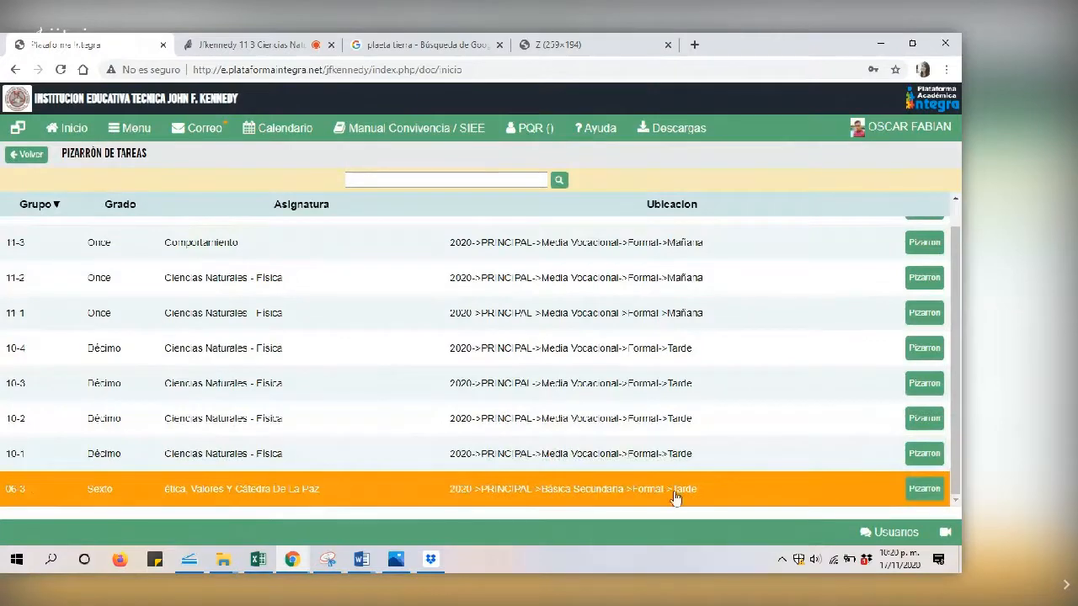
click(923, 488)
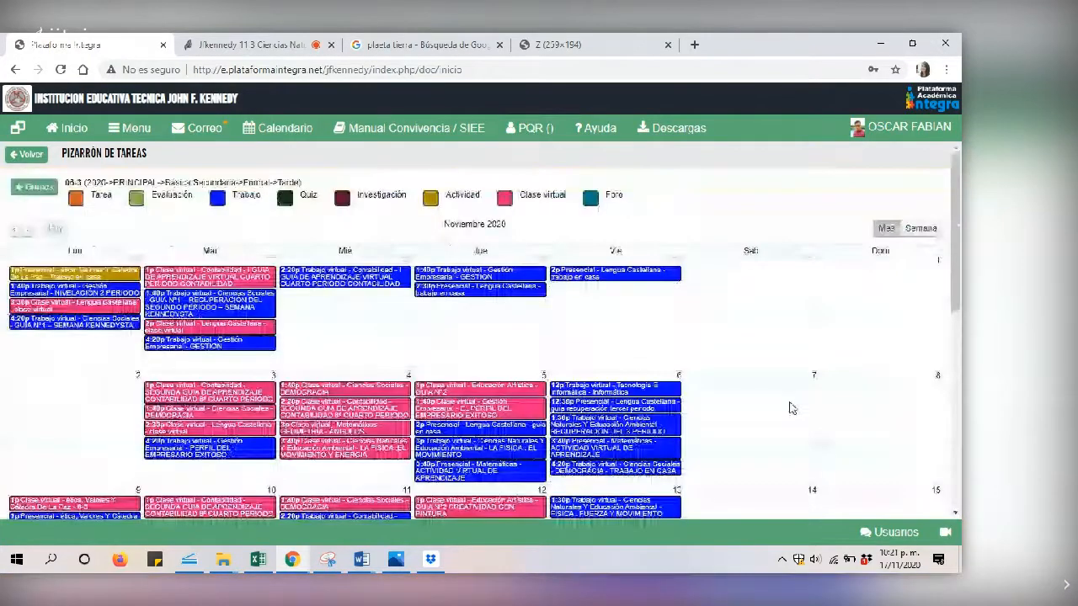
Start a new event on the task calendar for 23 November 2020 at 1 pm
drag(960, 235, 958, 383)
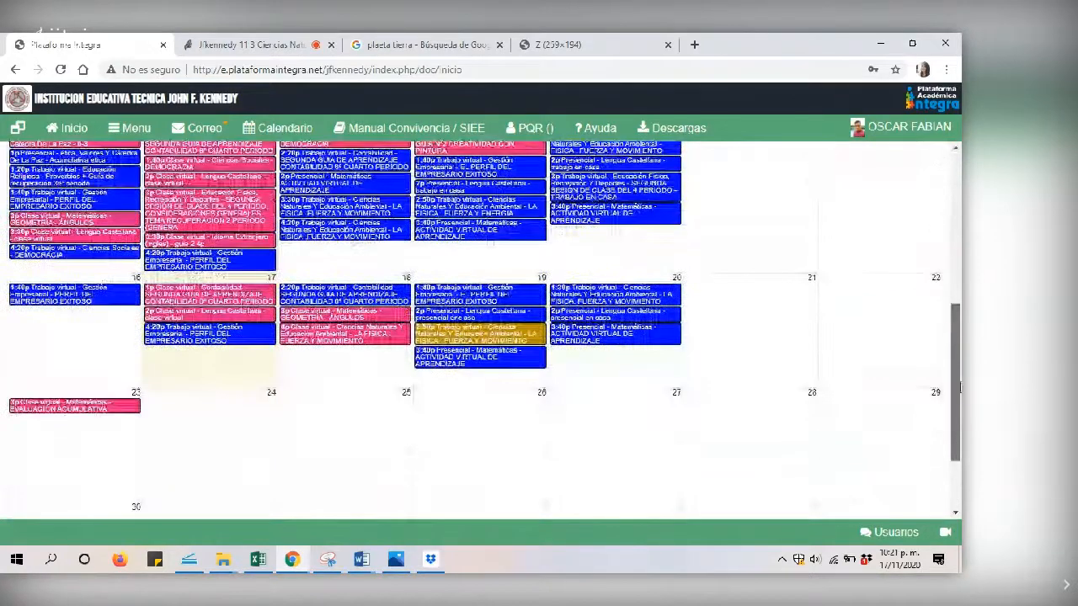
click(886, 569)
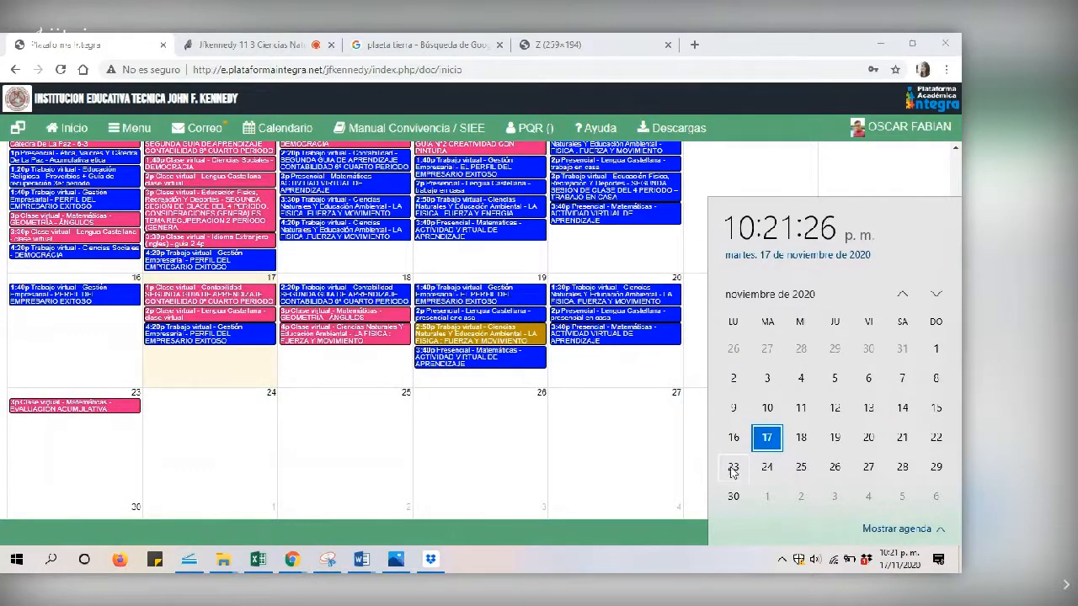
click(427, 478)
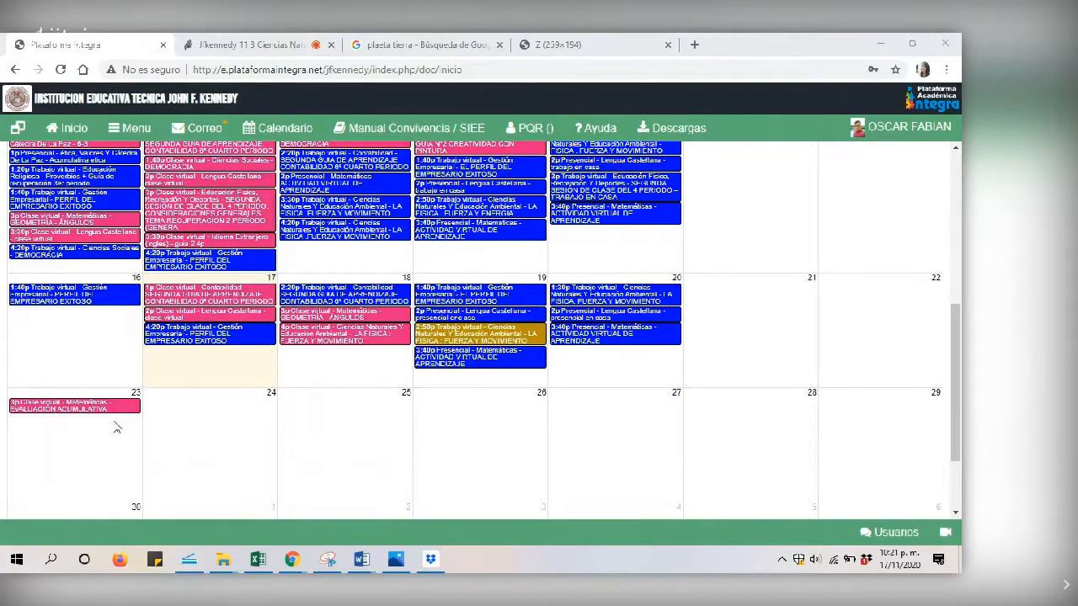
click(78, 436)
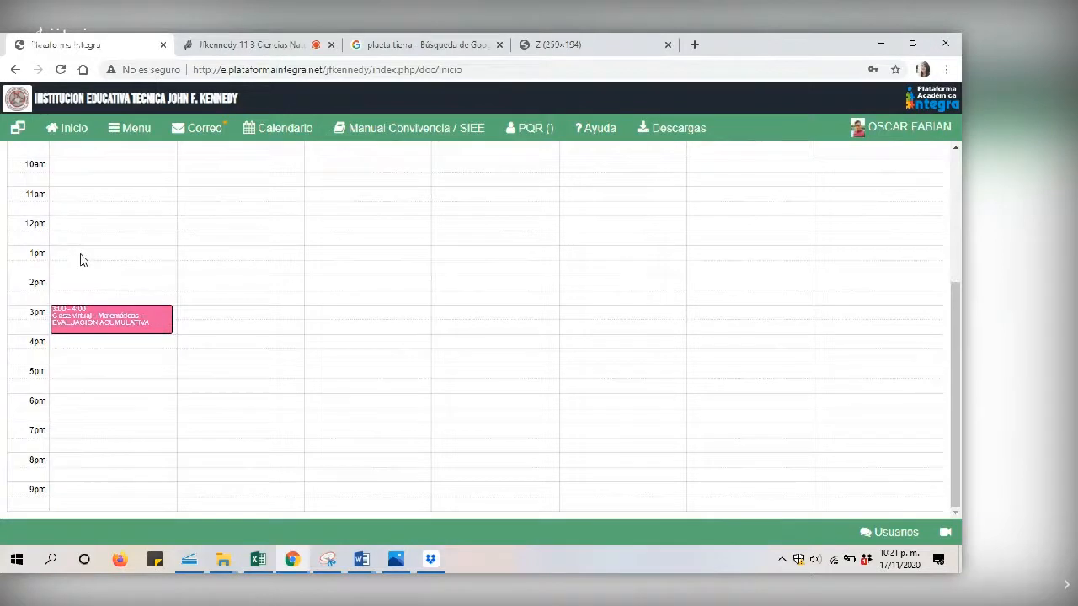
click(80, 256)
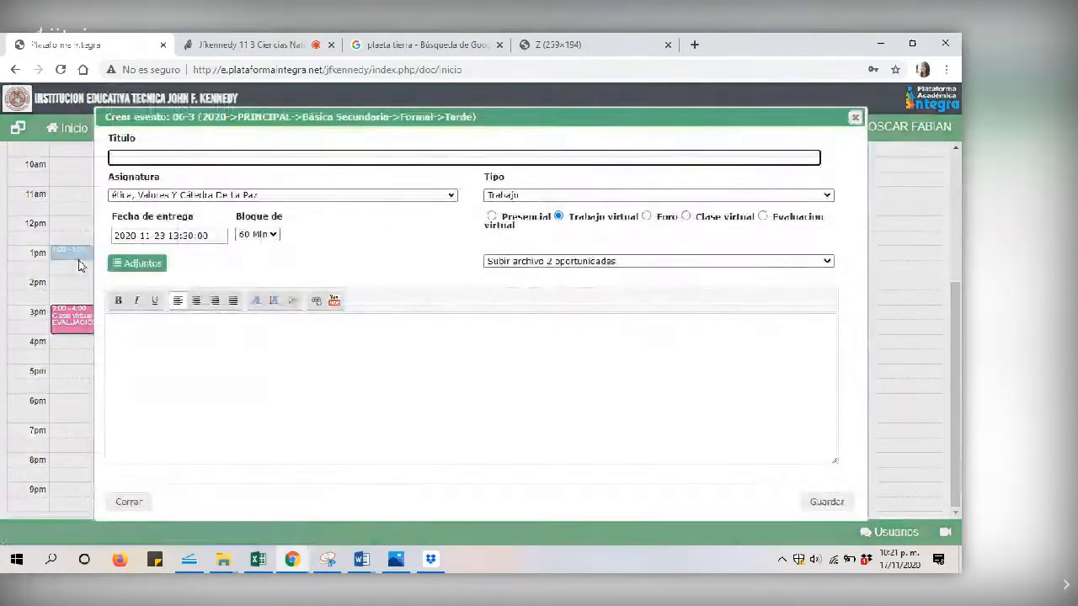
Title the event "Acumulativa de cultura General" and make it an Evaluacion virtual
click(352, 157)
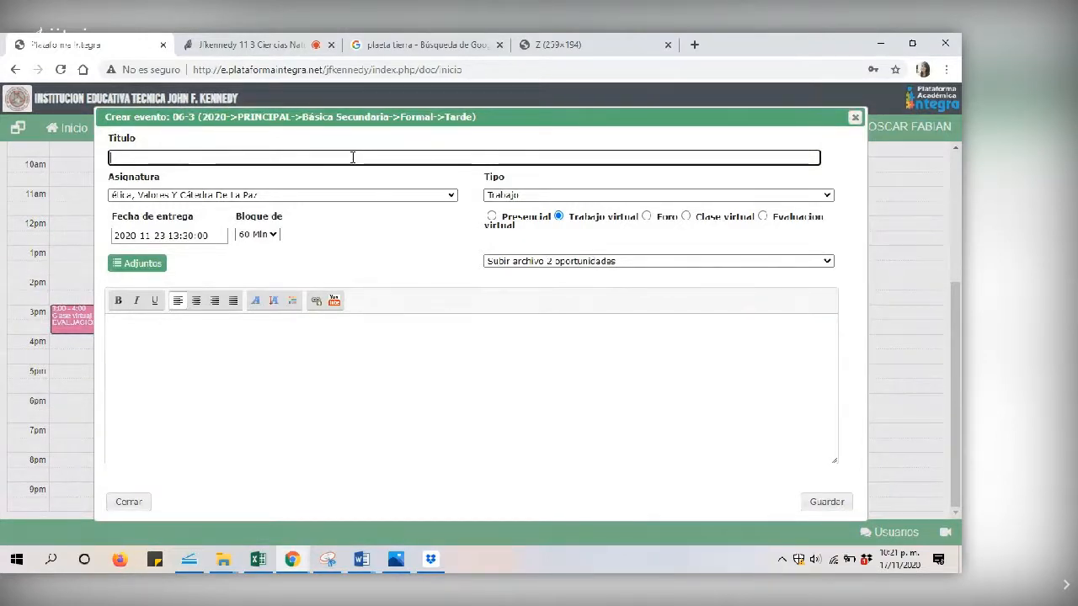
text(Acumulativa de cultura General)
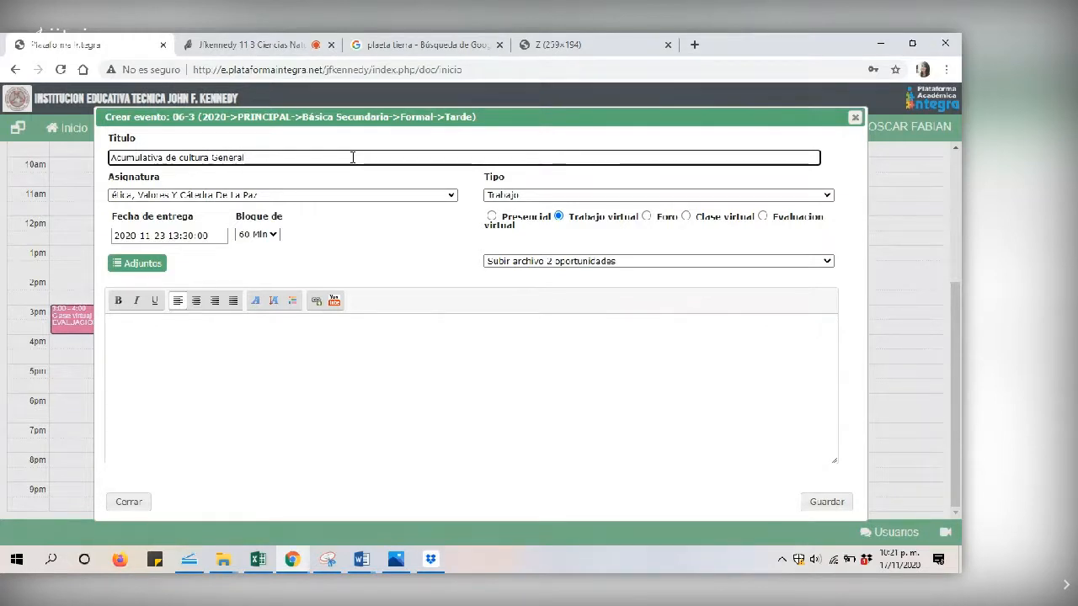
click(763, 217)
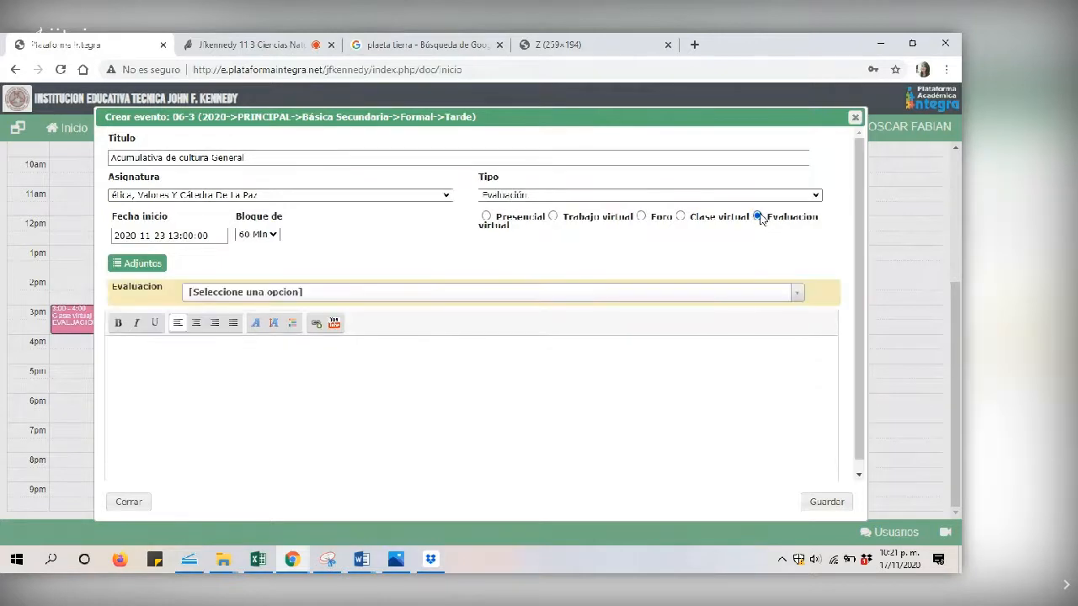
Set the event's time block to 30 Min and choose Cultura general as its evaluation
click(179, 235)
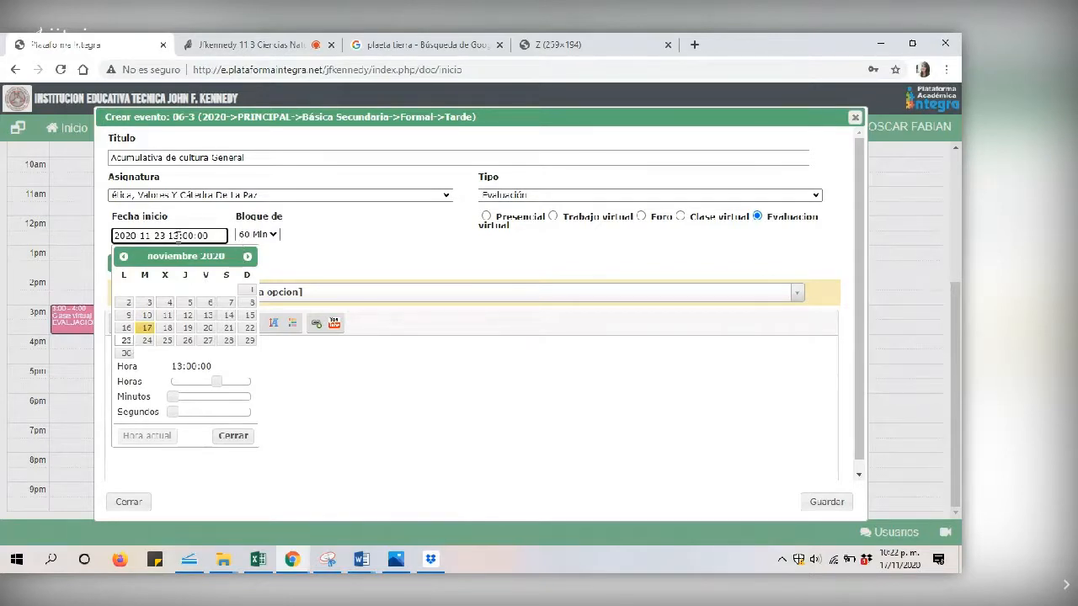
click(283, 268)
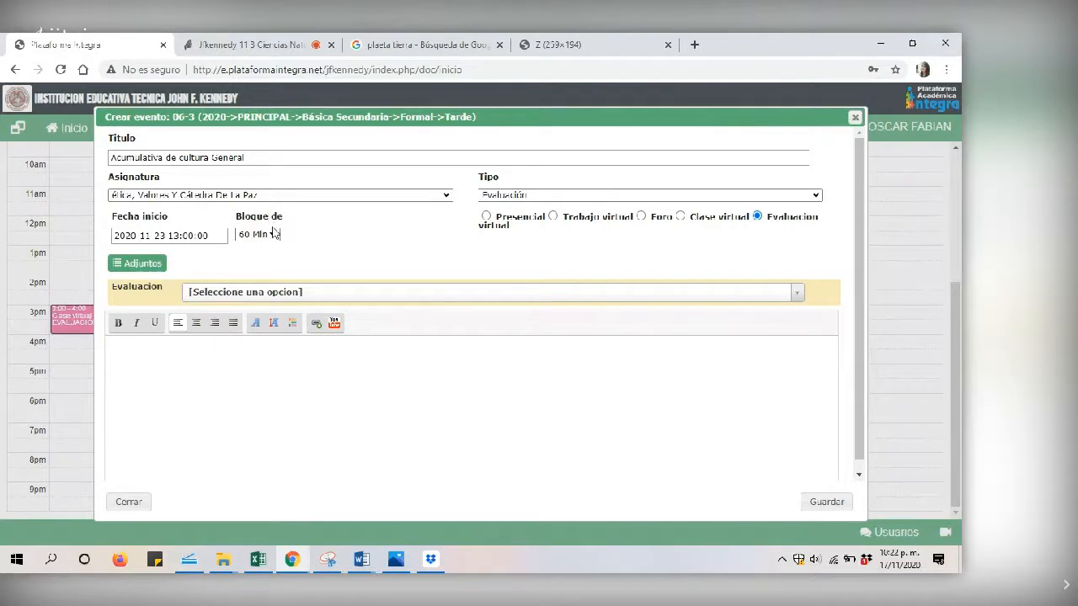
click(274, 236)
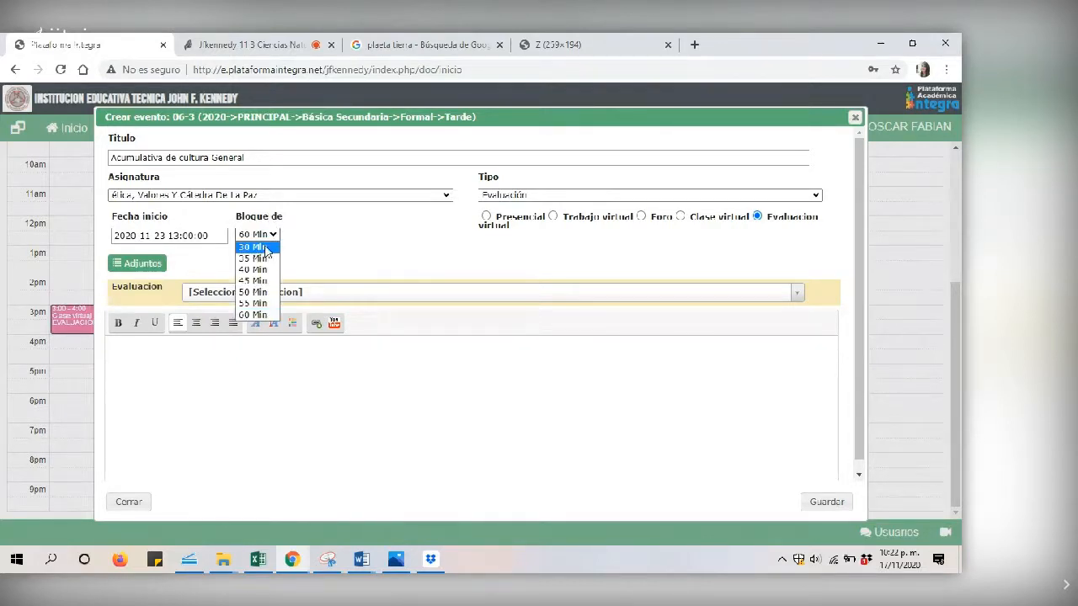
click(266, 249)
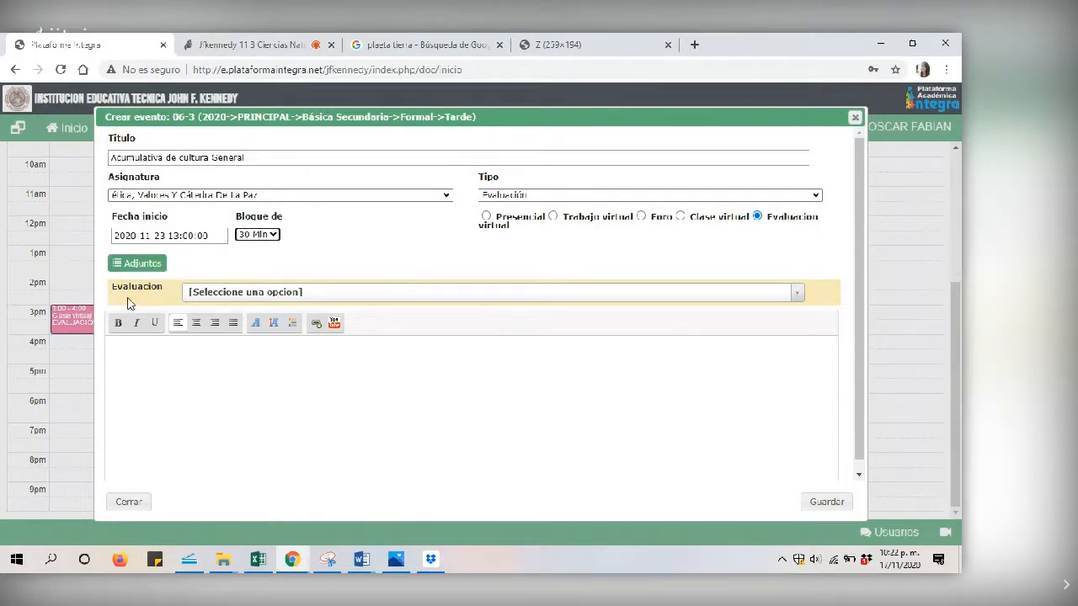
click(796, 296)
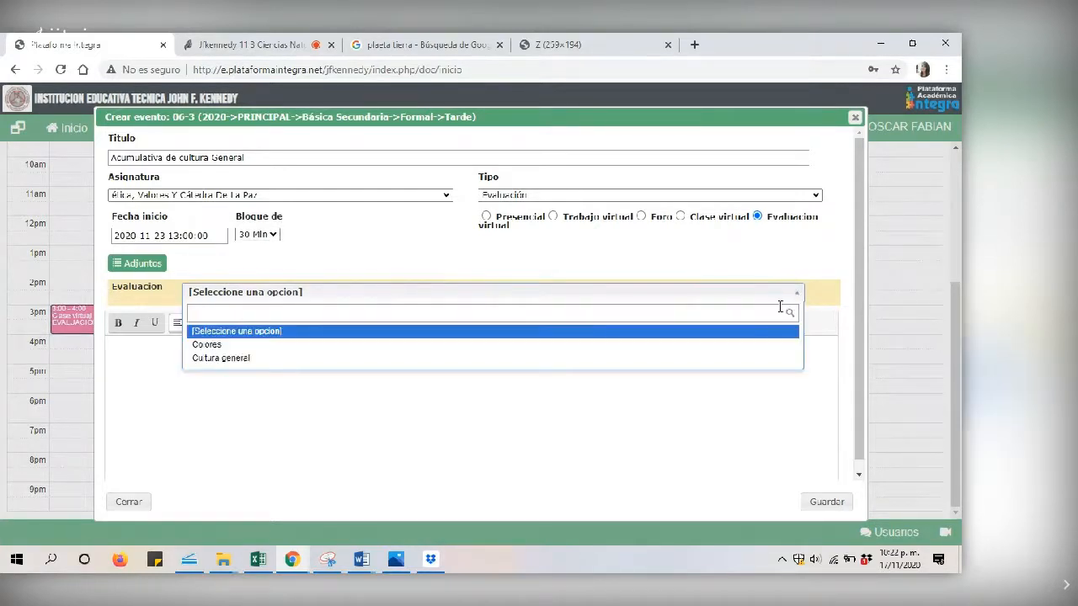
click(232, 362)
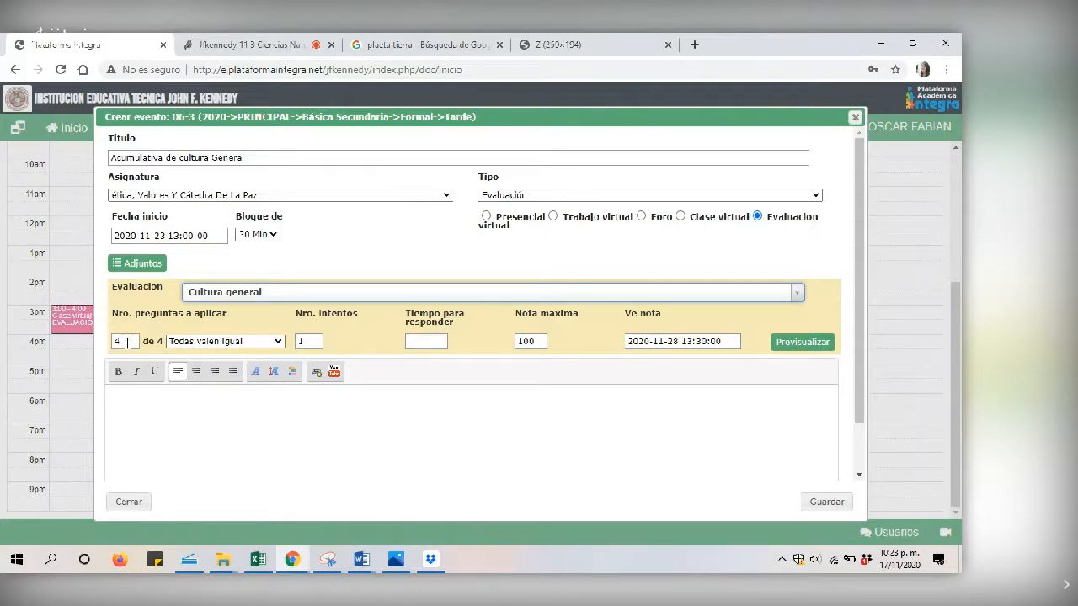
Try a different value for Nro. preguntas a aplicar and restore it to 4
drag(128, 343, 102, 349)
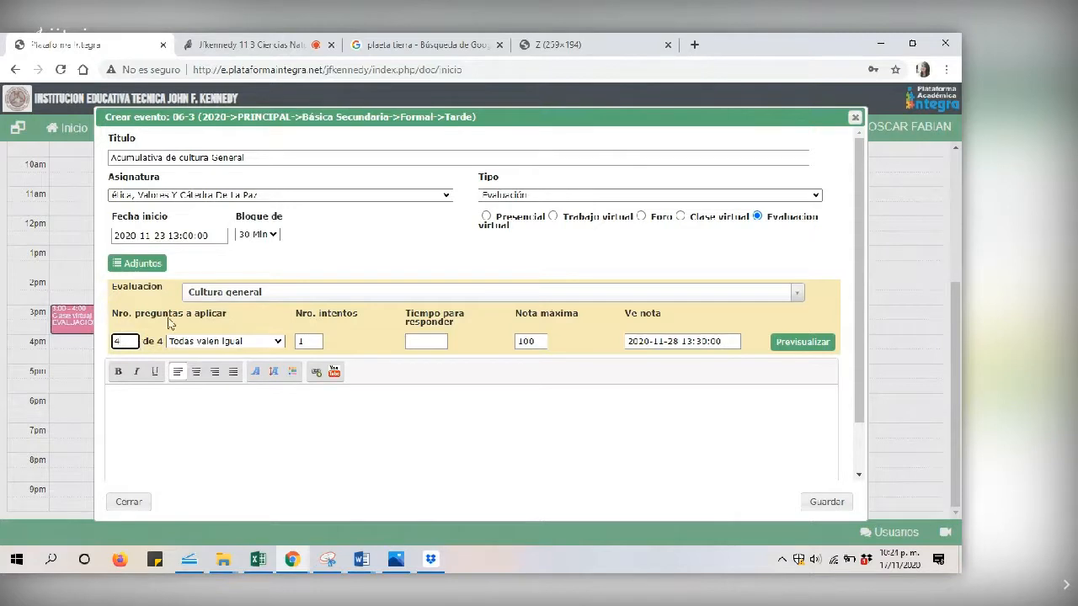
drag(168, 320, 230, 318)
click(230, 320)
double_click(117, 341)
text(100)
key(BackSpace)
drag(111, 313, 228, 316)
click(136, 341)
drag(159, 345, 163, 345)
click(133, 343)
text(4)
click(139, 474)
Set the question scoring to Puntuaciones diferentes and dismiss the score information
click(221, 341)
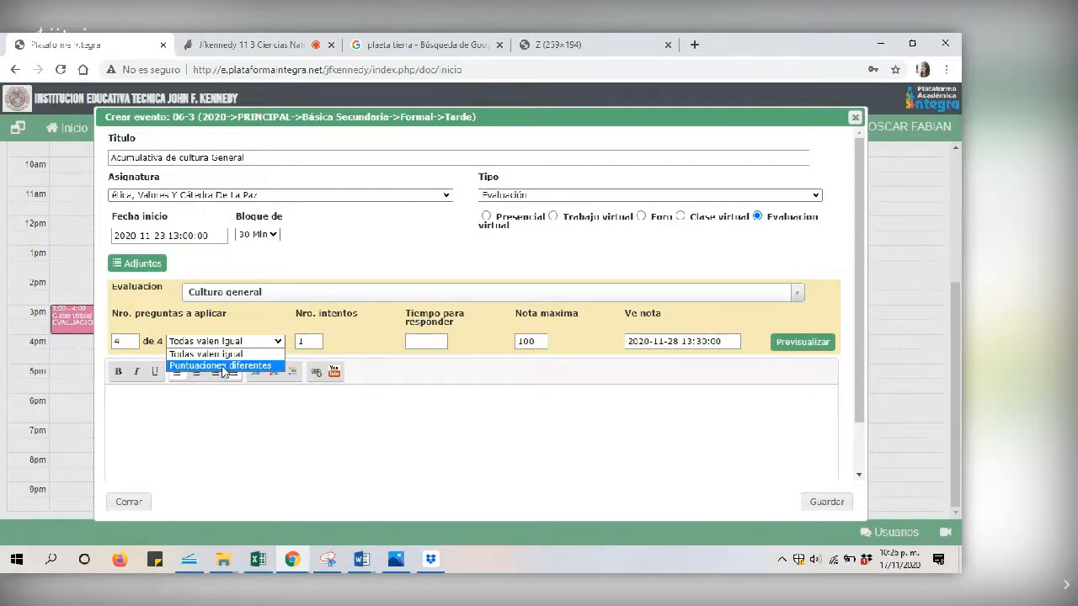
click(222, 367)
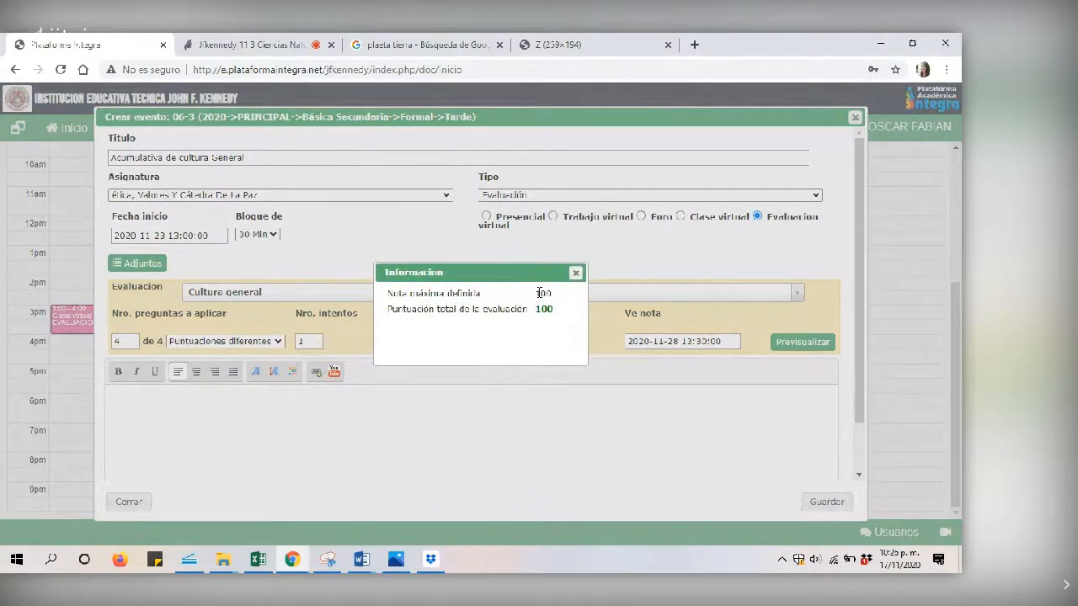
double_click(541, 292)
double_click(543, 310)
click(575, 275)
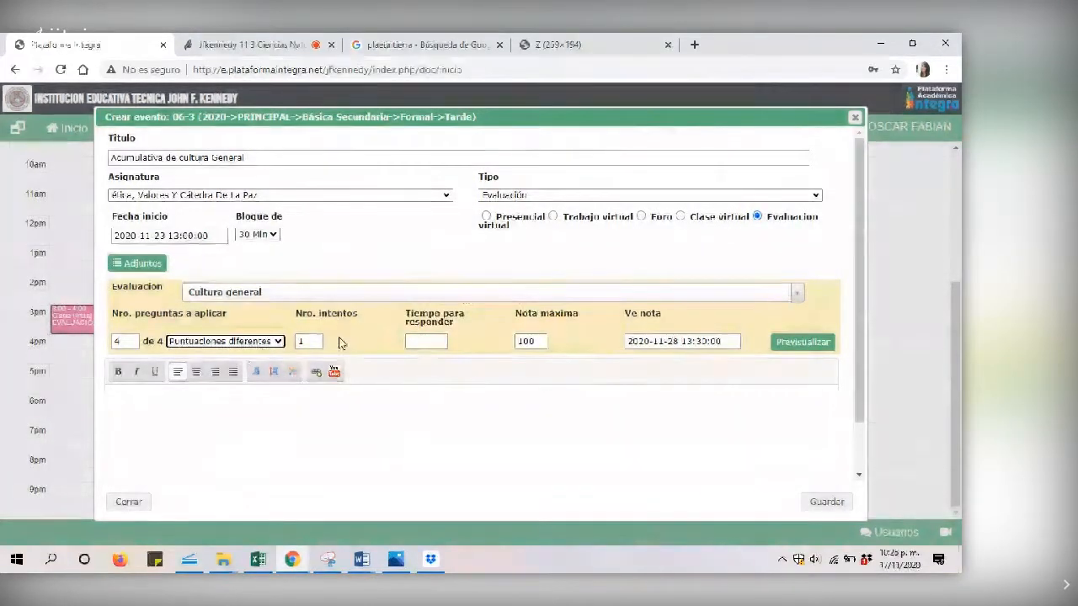
Re-enter 1 as the Nro. intentos of the evaluation
click(307, 342)
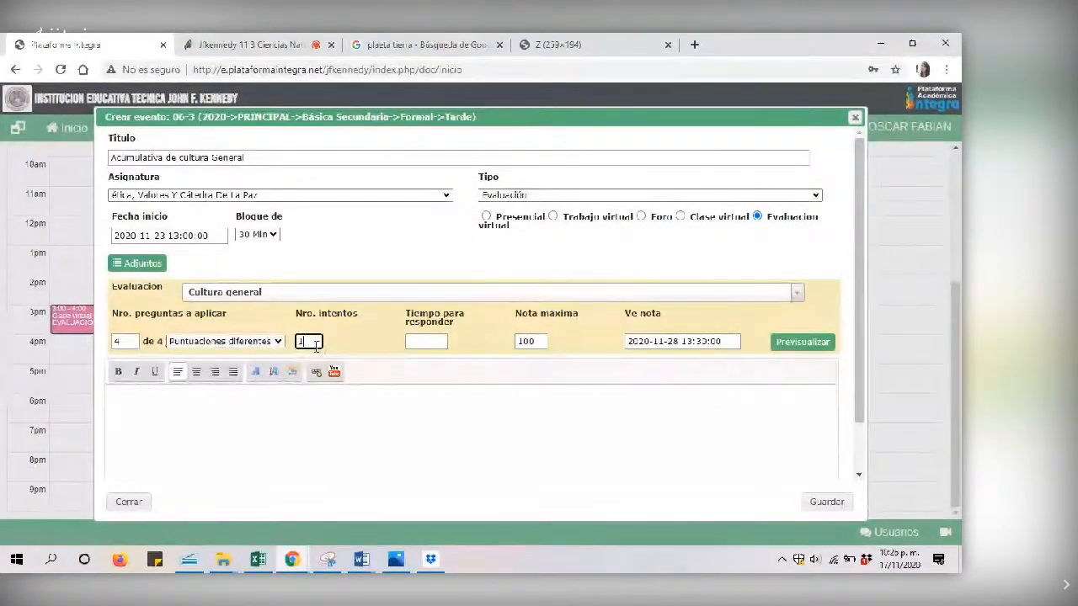
double_click(298, 341)
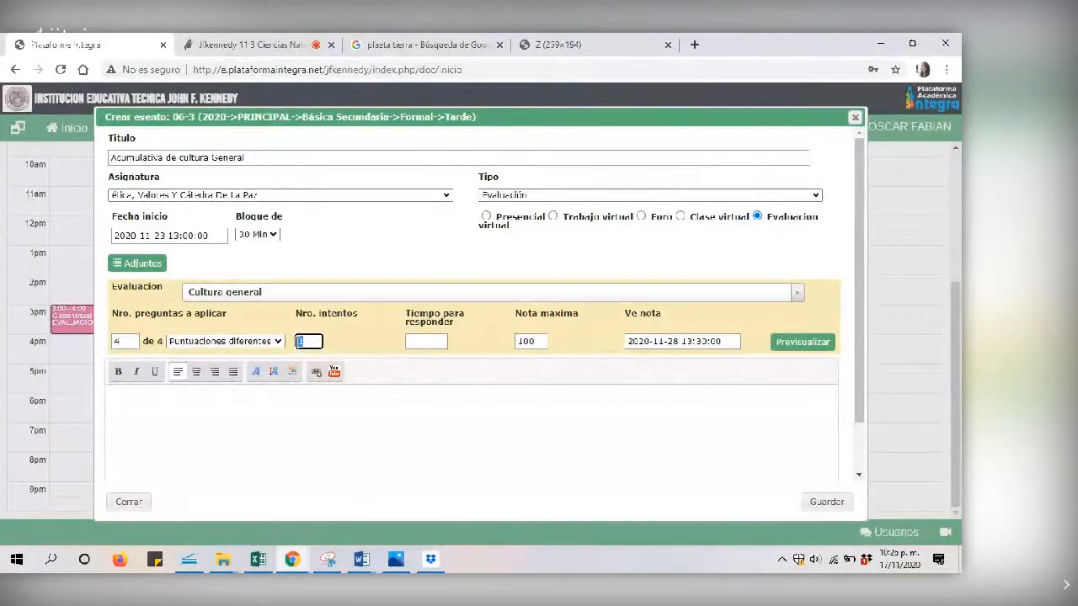
click(337, 347)
click(312, 341)
key(BackSpace)
text(1)
Open the Tiempo para responder setting for editing
click(424, 341)
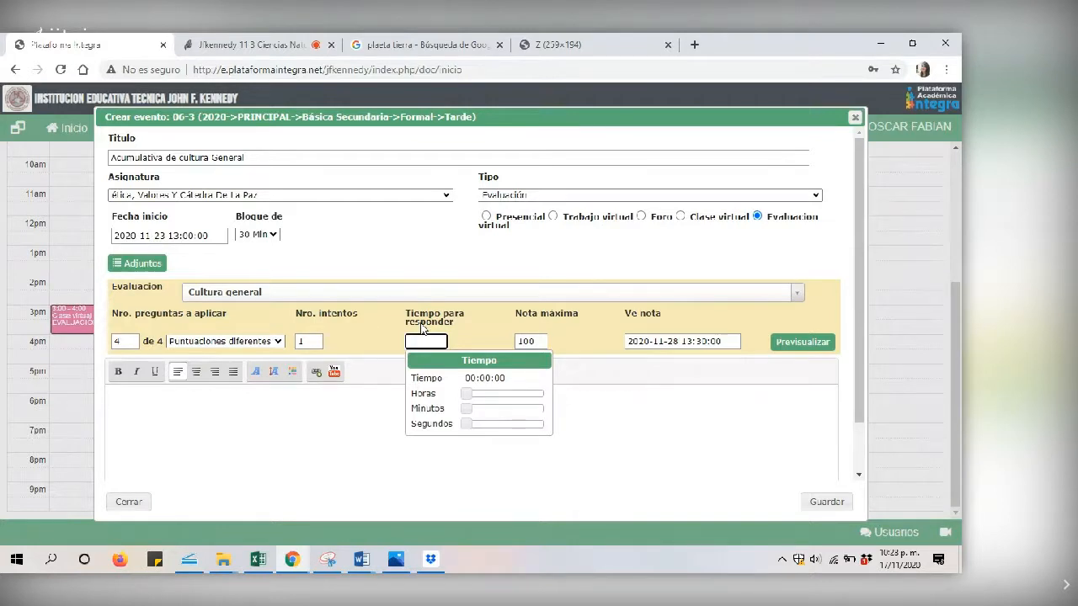
Set the time to answer the Cultura general evaluation to 01:00:00
drag(408, 314, 452, 326)
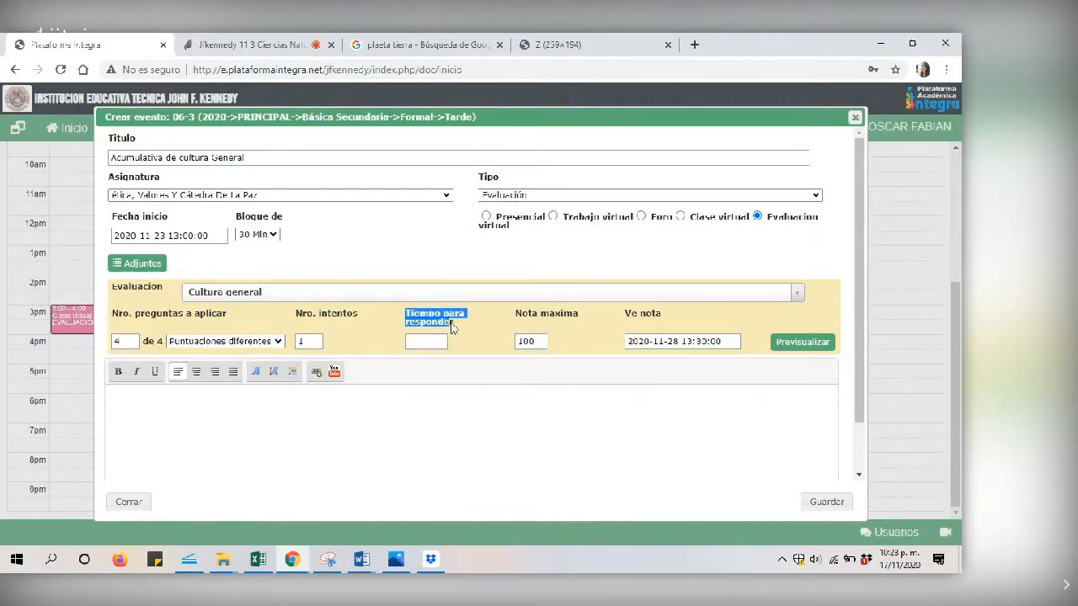
drag(113, 221, 207, 238)
click(536, 291)
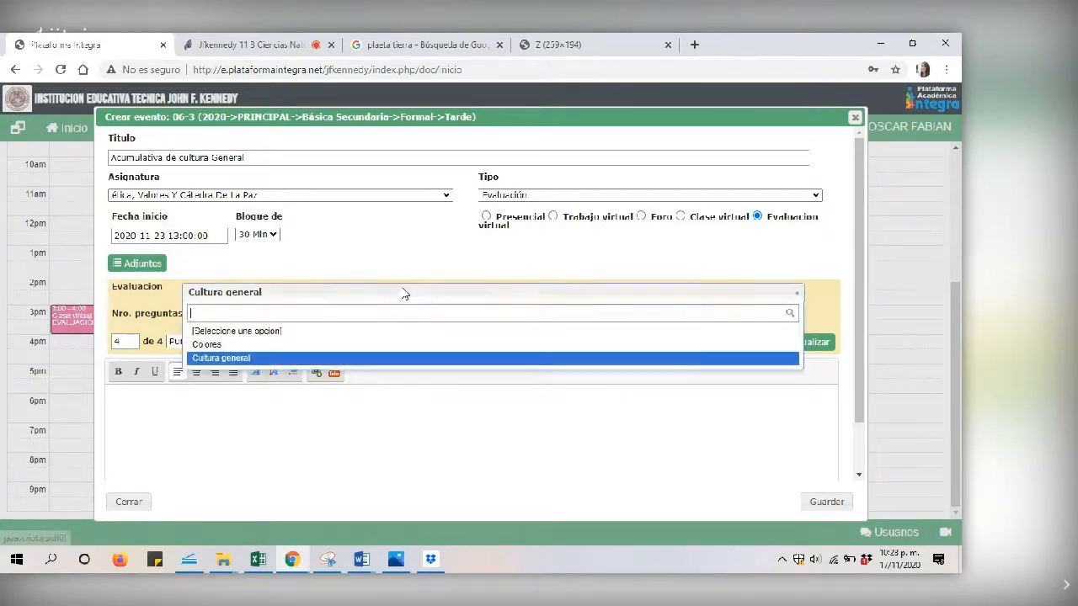
click(402, 258)
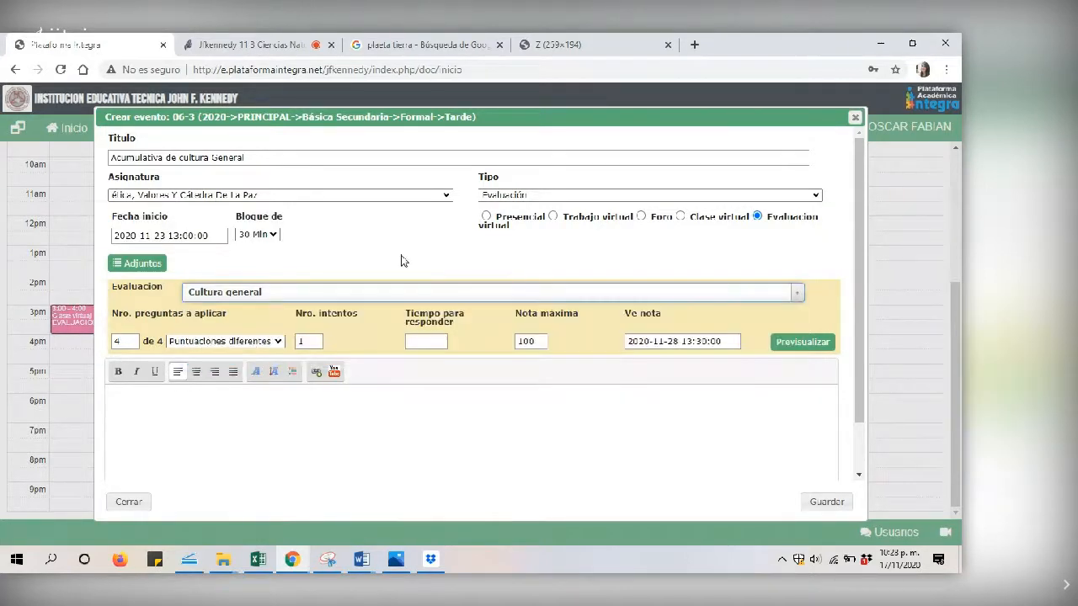
click(434, 340)
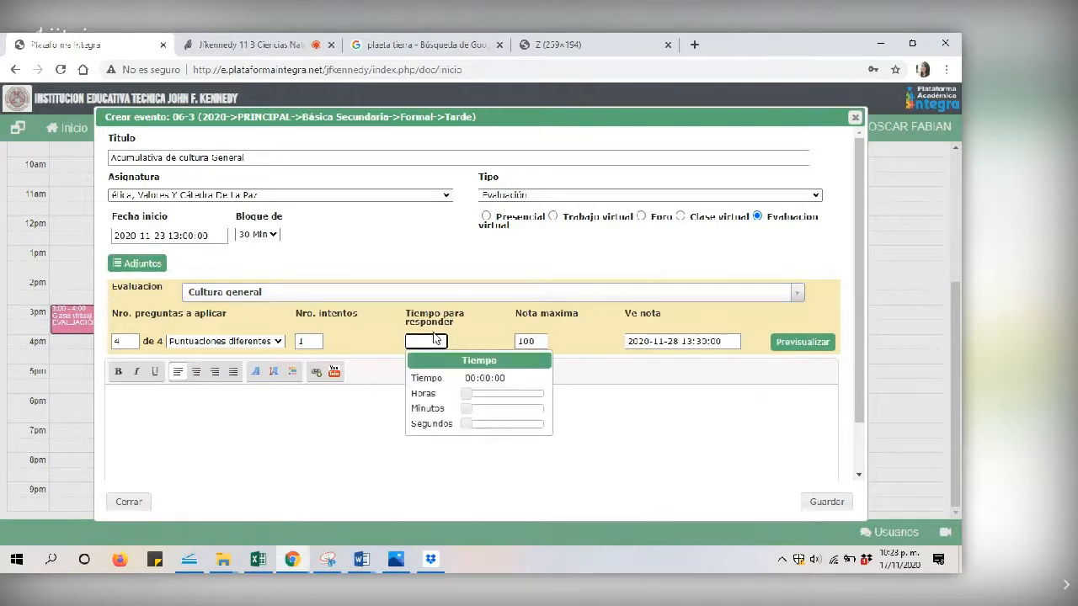
click(468, 394)
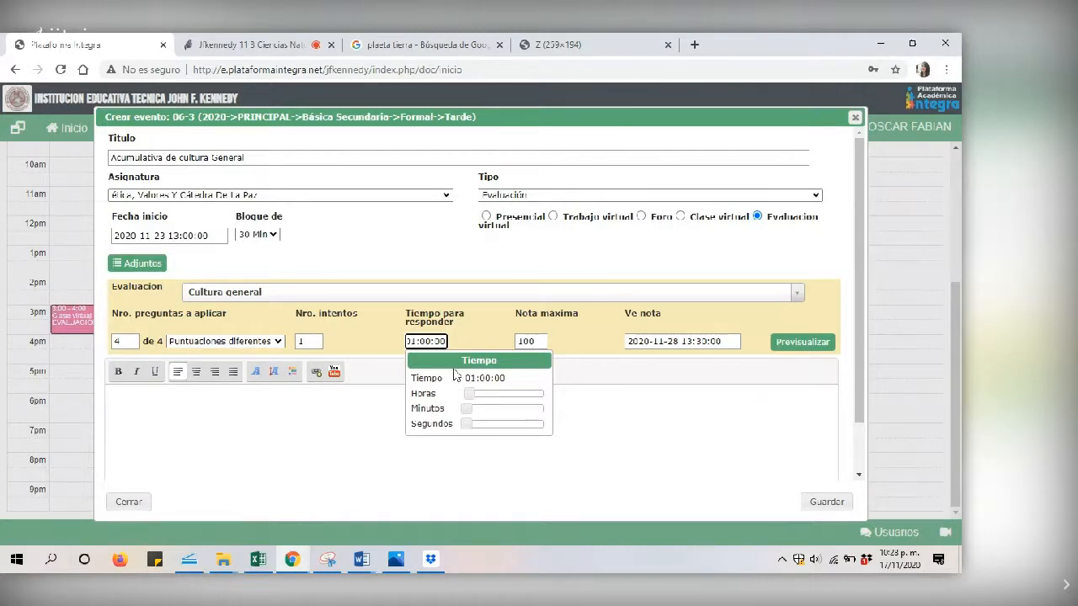
click(466, 321)
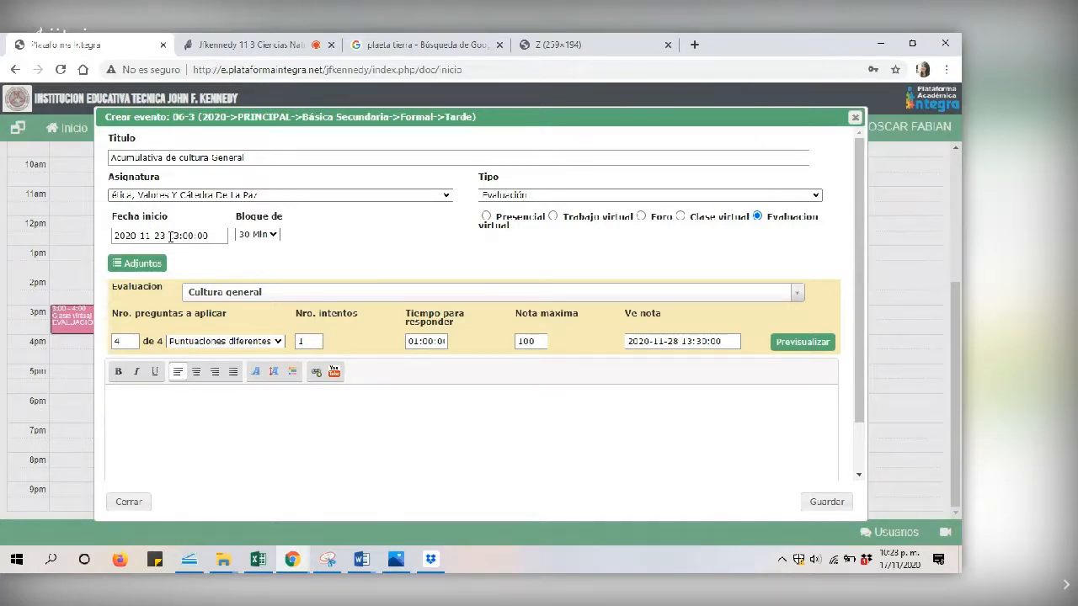
Review the time block choices and compare the event's block length with the evaluation's time to answer
click(258, 235)
click(264, 246)
click(414, 341)
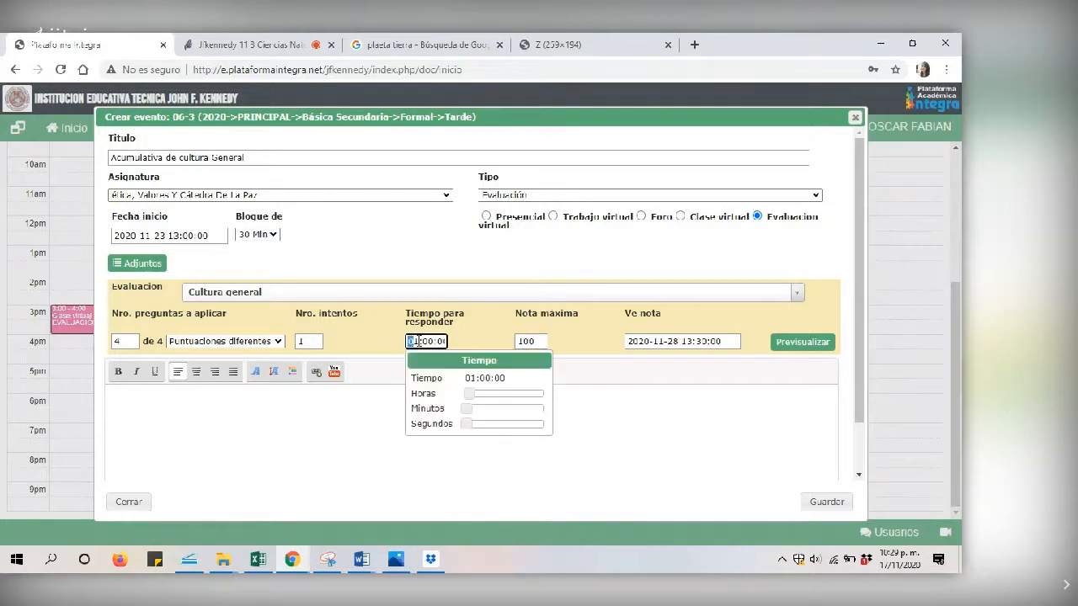
drag(418, 341, 446, 341)
click(436, 342)
click(271, 236)
click(268, 245)
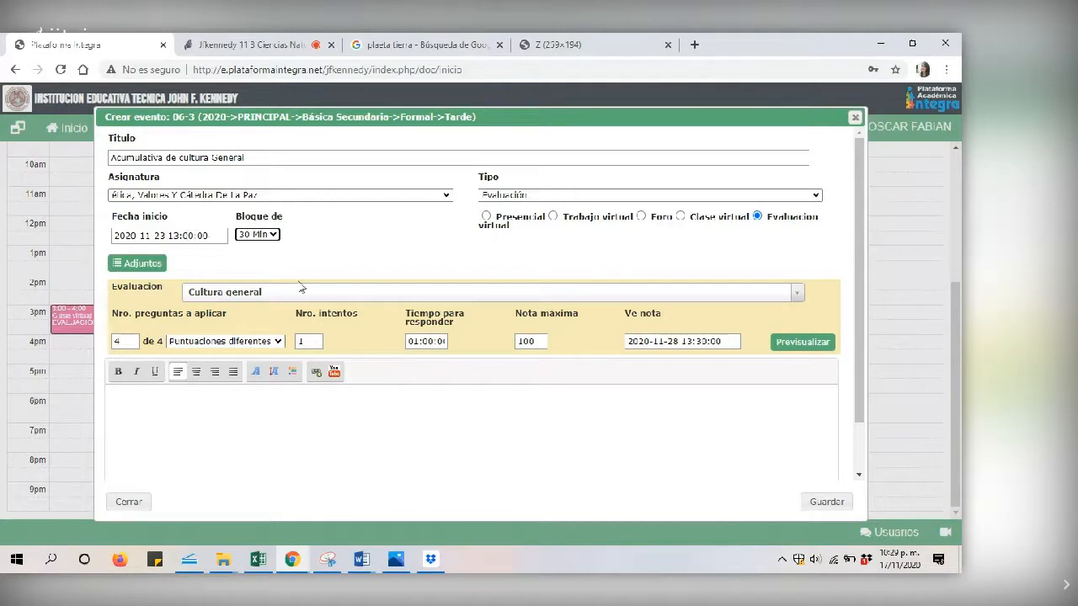
click(425, 344)
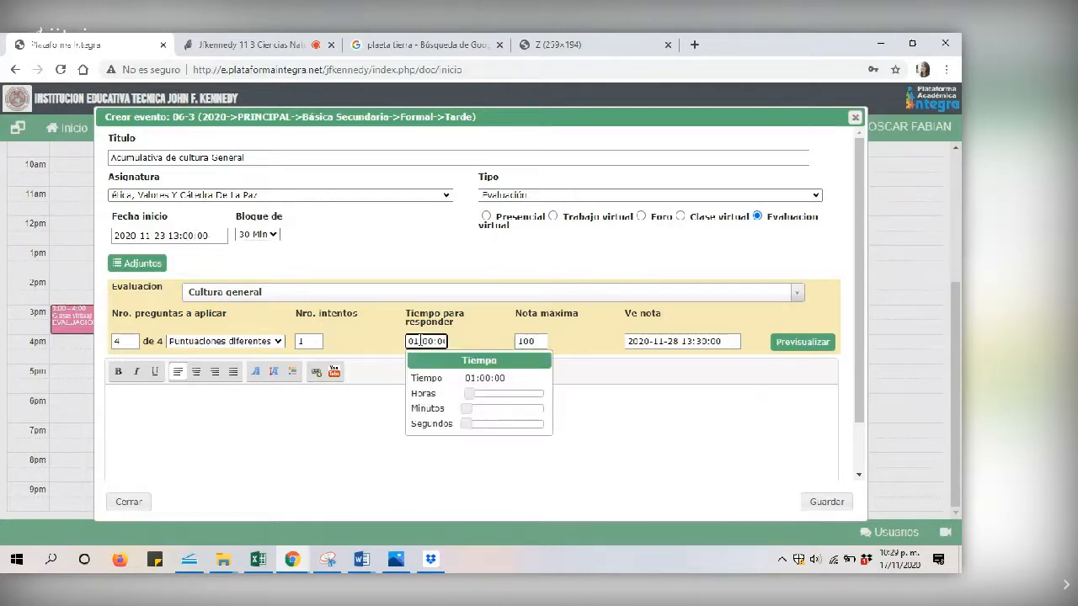
drag(408, 341, 446, 339)
click(412, 341)
drag(412, 341, 438, 343)
click(480, 329)
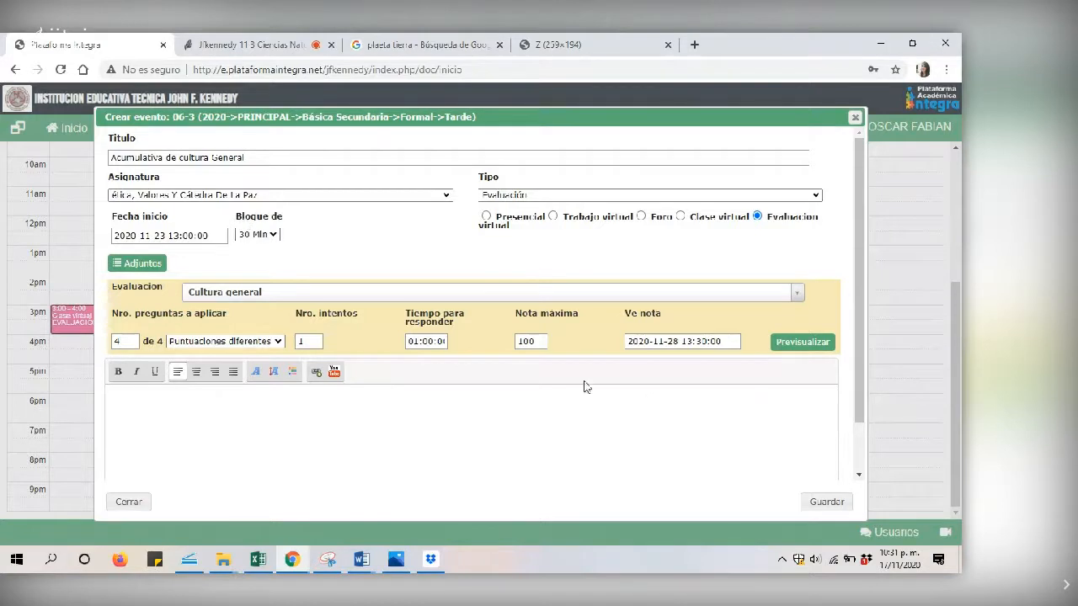
Try maximum grades of 90 and 80 for the evaluation, and set the value back to 100
click(537, 341)
double_click(537, 341)
text(90)
key(BackSpace)
key(BackSpace)
drag(536, 341, 516, 347)
text(80)
drag(532, 341, 512, 346)
drag(532, 342, 512, 345)
text(100)
key(ctrl+a)
click(536, 341)
click(591, 344)
click(888, 564)
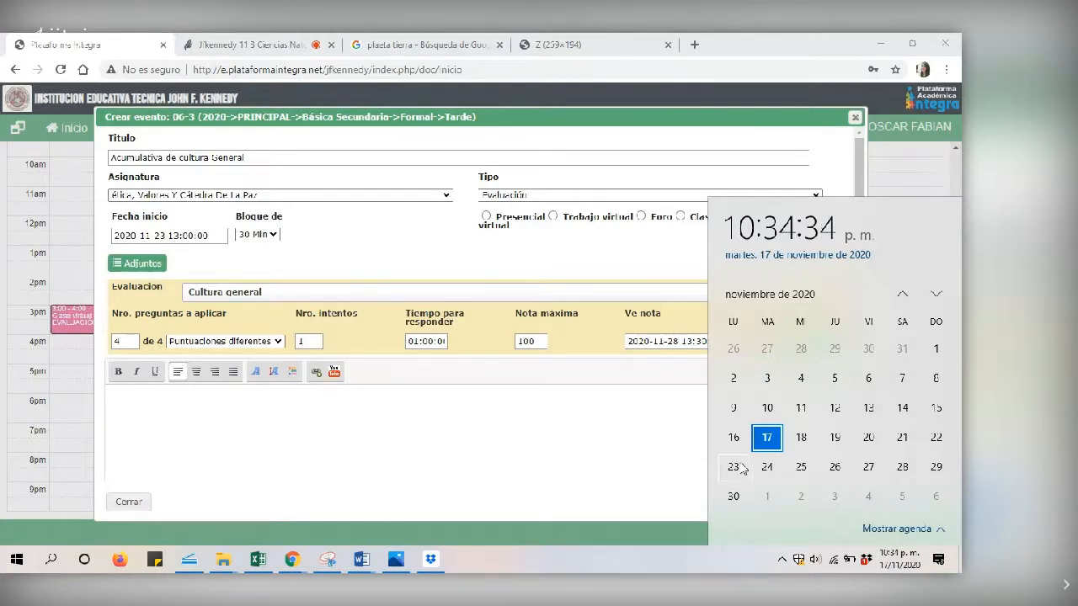
click(903, 468)
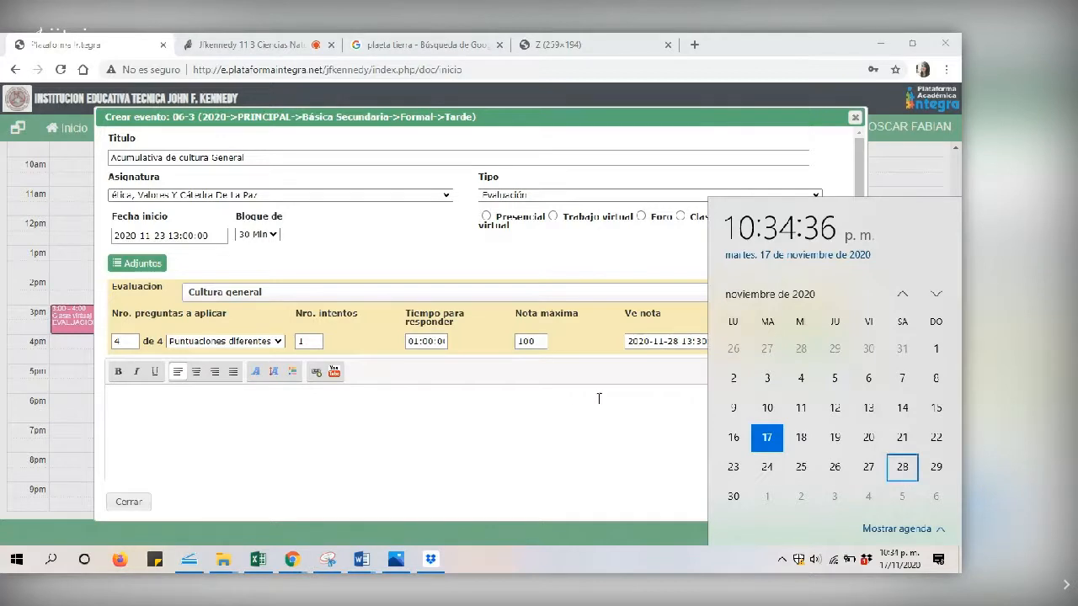
click(677, 341)
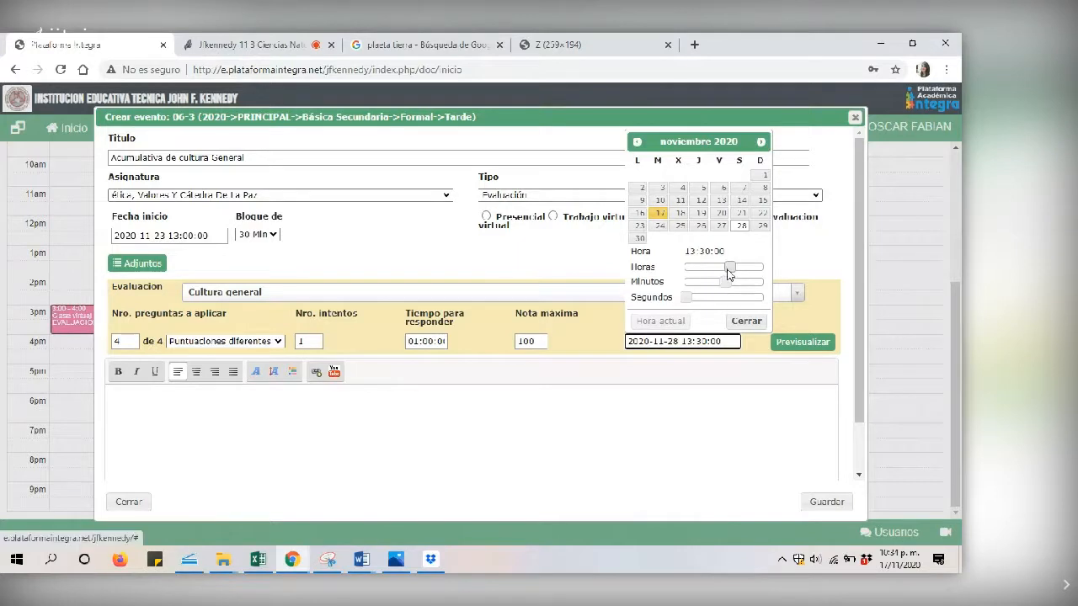
drag(727, 269, 685, 286)
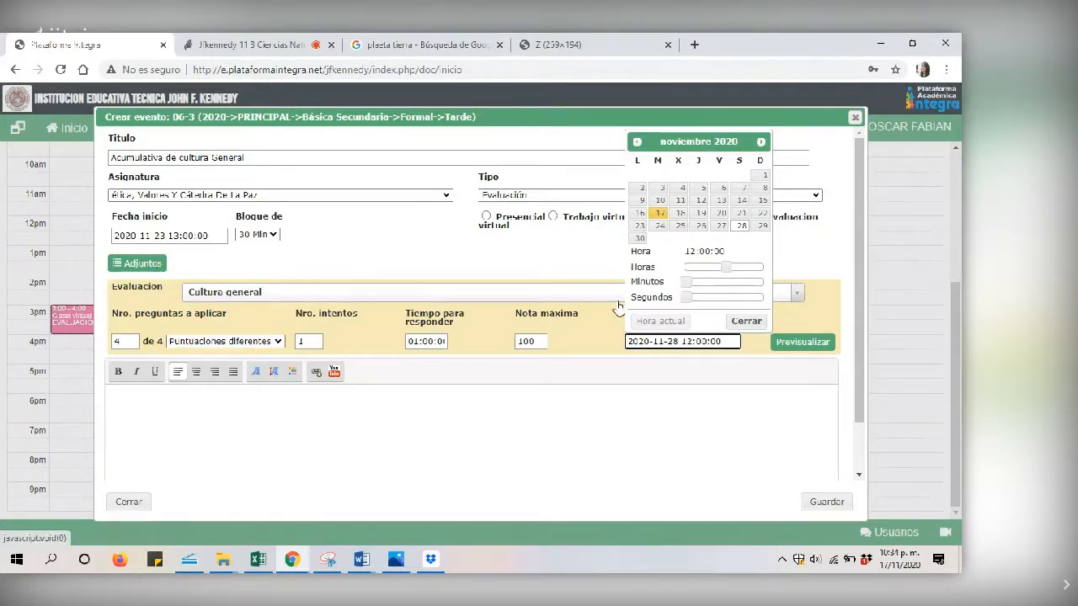
click(746, 320)
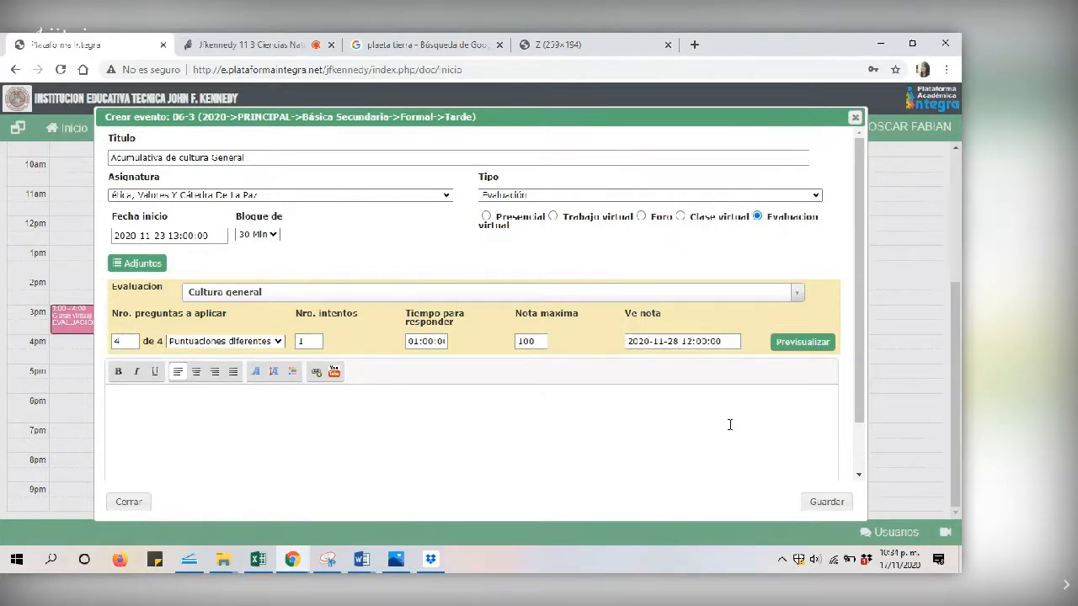
Preview the Cultura general evaluation as a student and answer question 1 with Azul
click(804, 348)
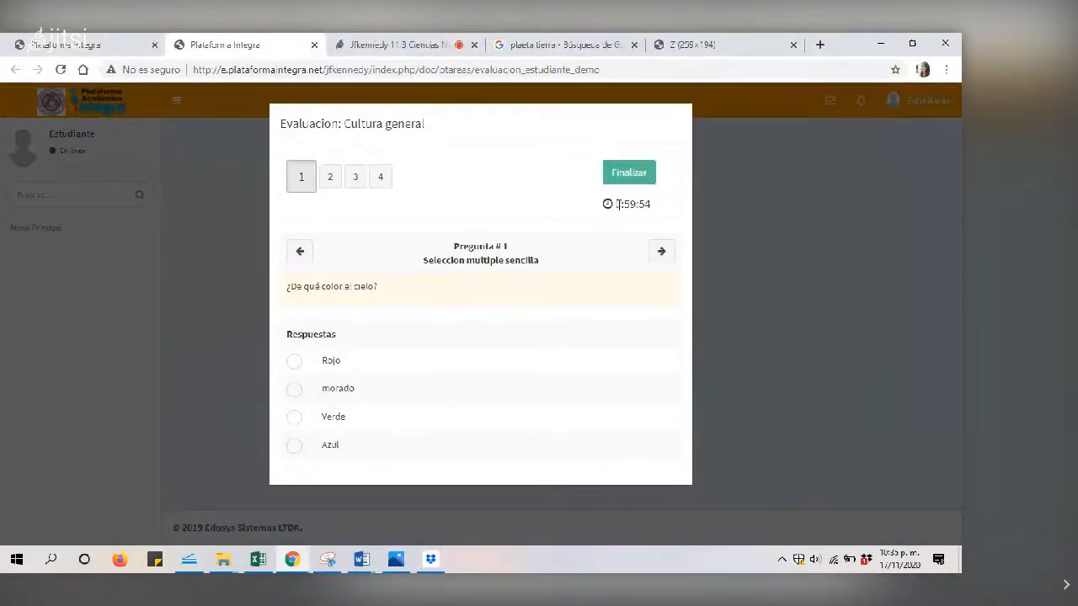
drag(617, 204, 648, 206)
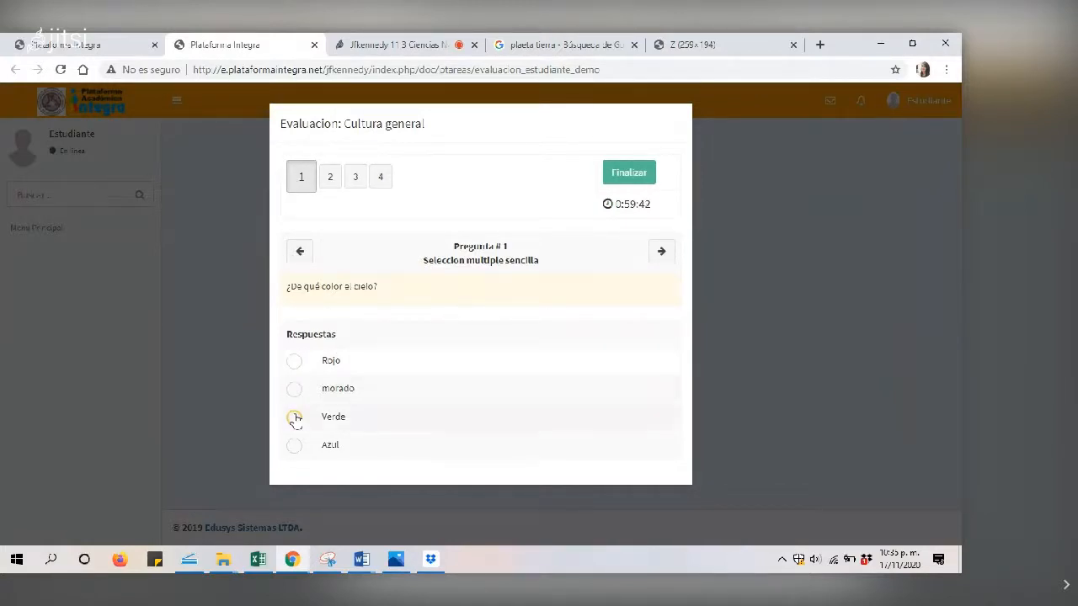
click(294, 447)
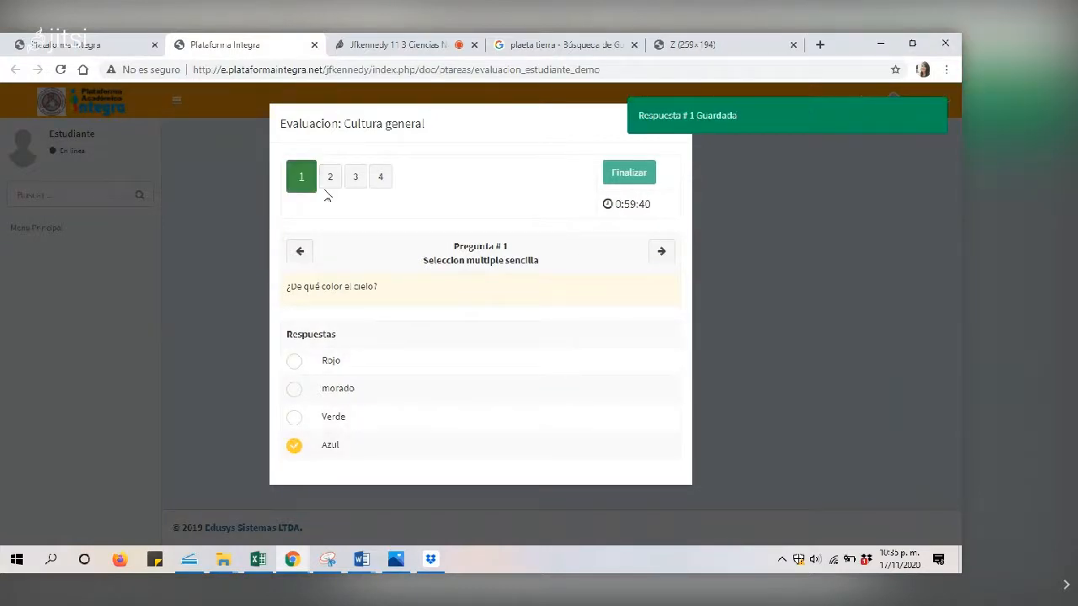
Go to question 2 about the Earth's shape, try its attached link several times and close the tabs it opens
click(665, 261)
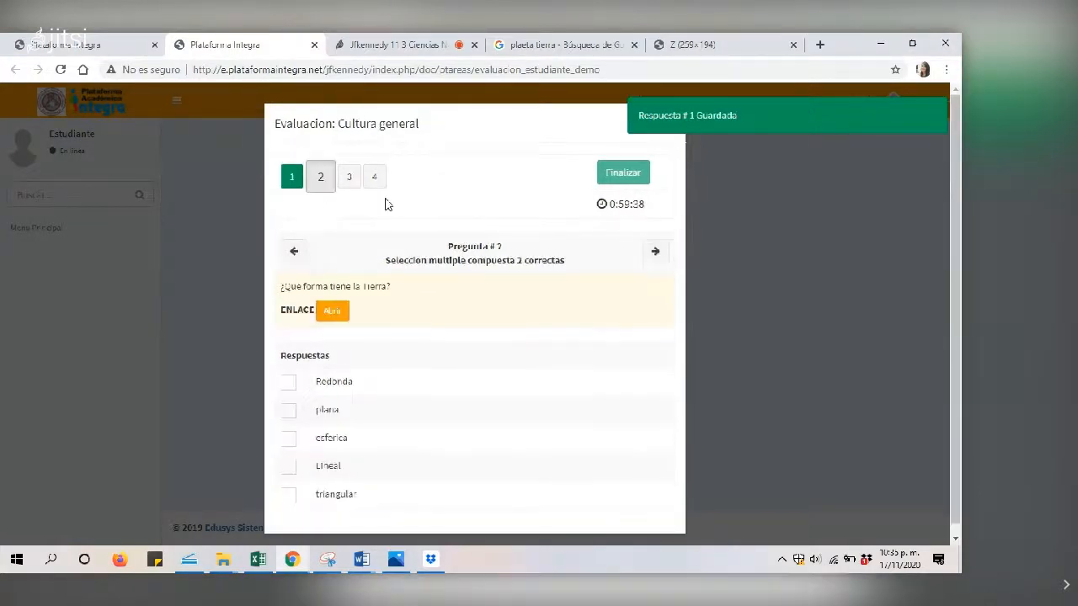
click(332, 313)
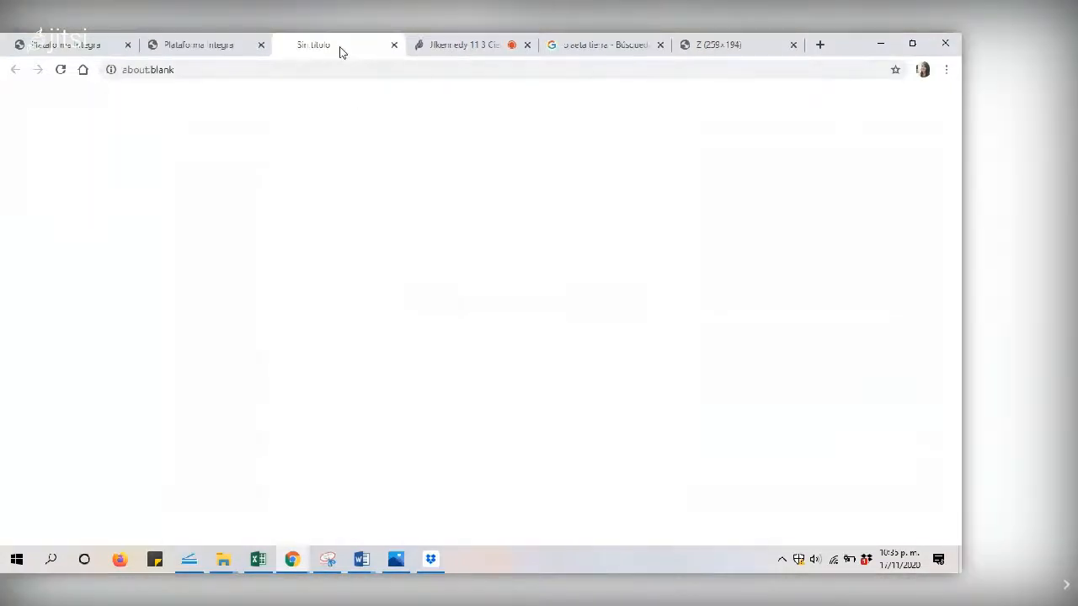
click(224, 48)
click(335, 308)
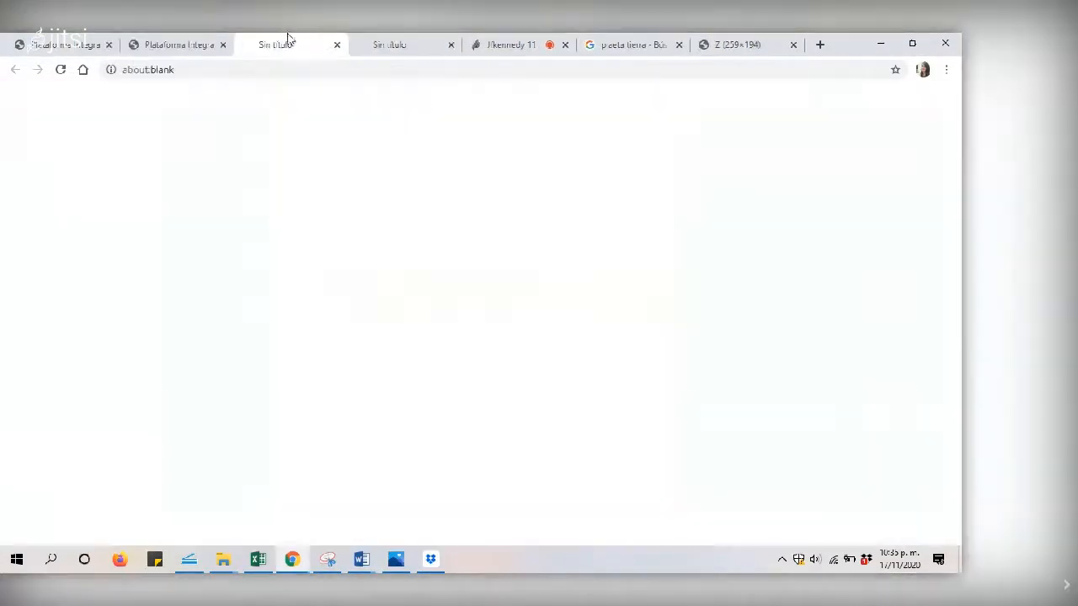
click(337, 46)
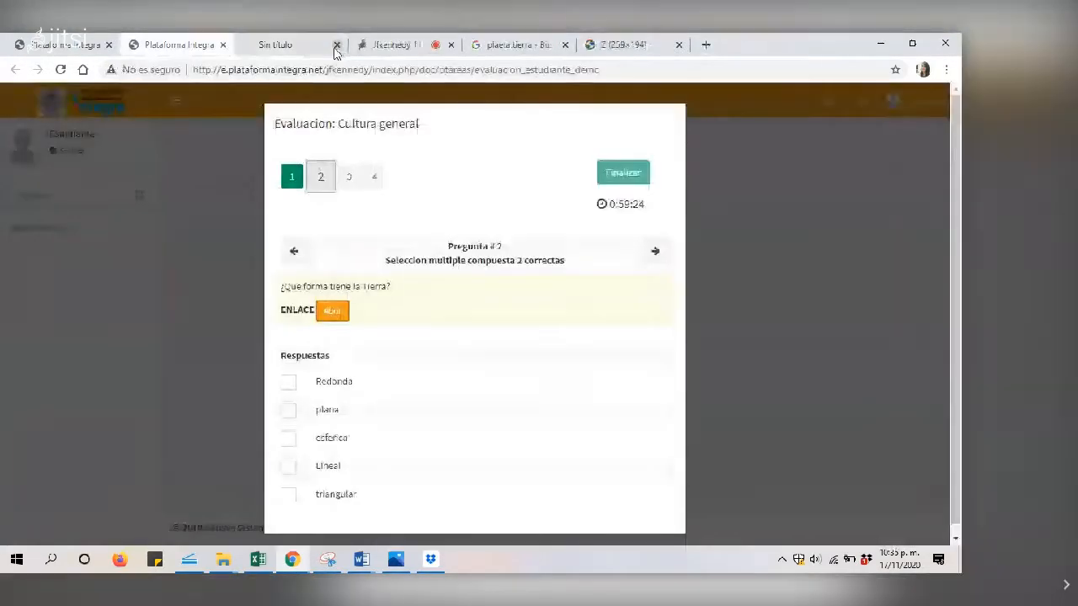
click(295, 37)
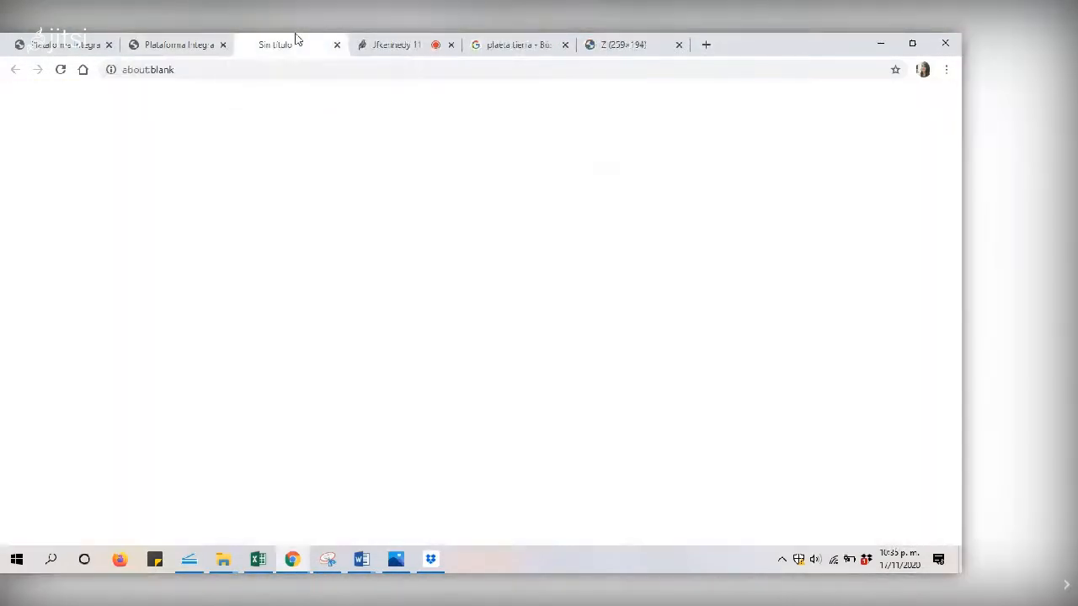
click(210, 42)
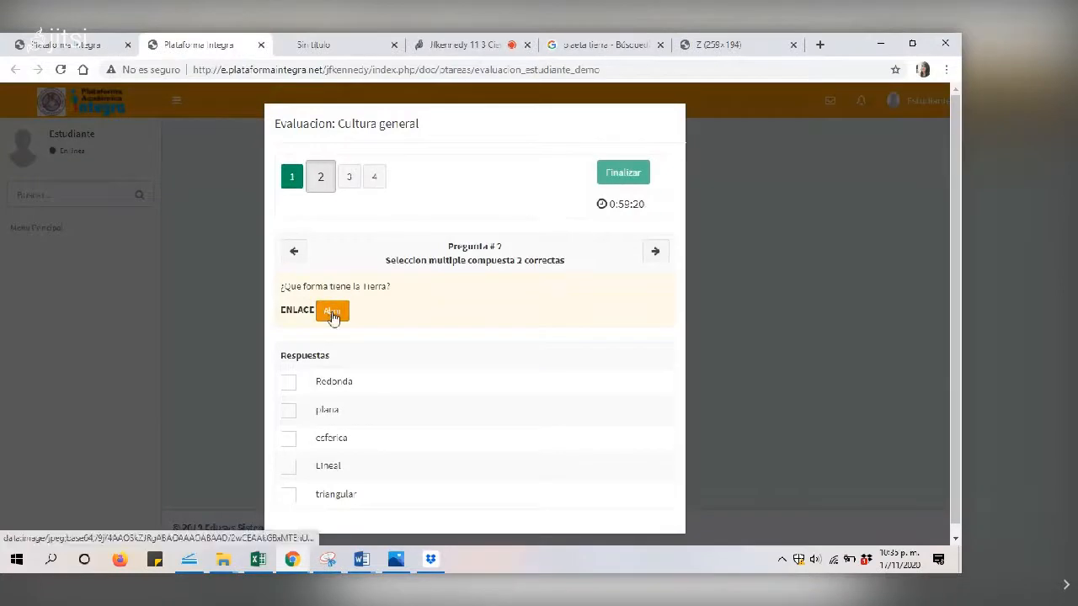
click(341, 42)
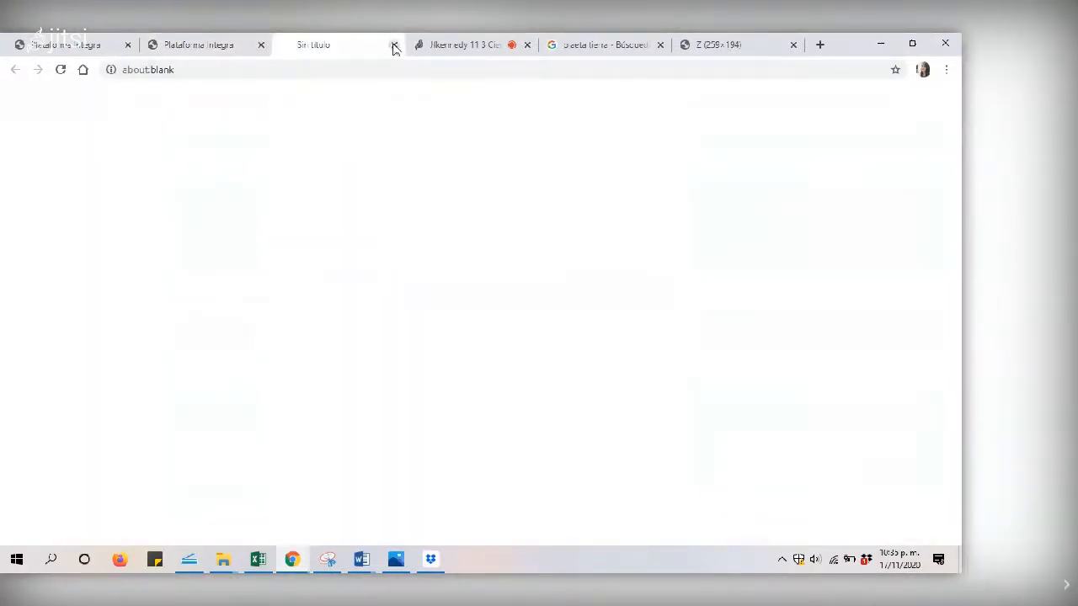
click(393, 44)
click(210, 45)
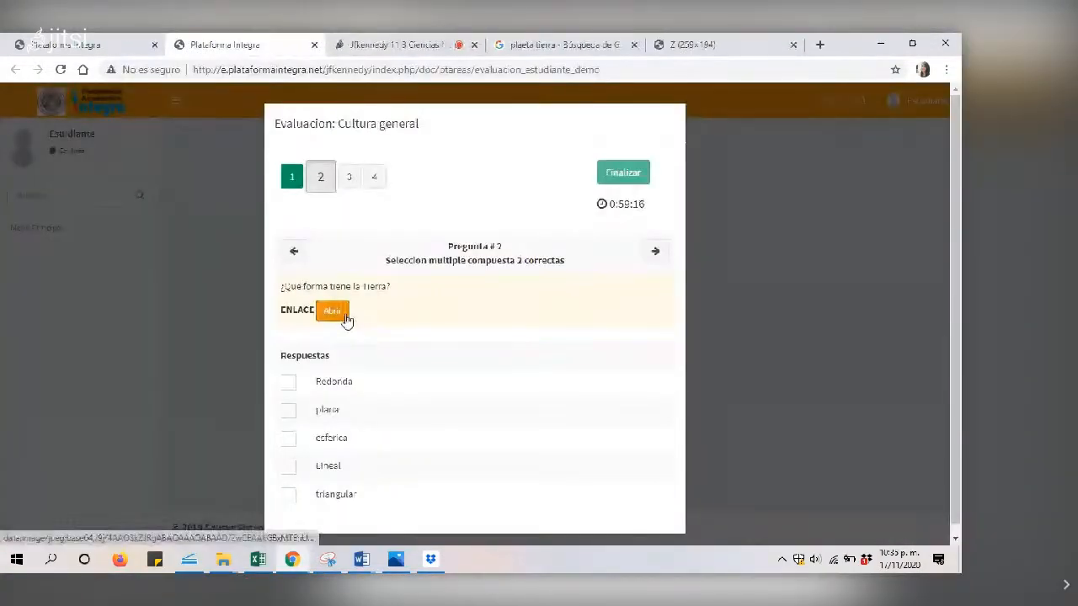
click(332, 311)
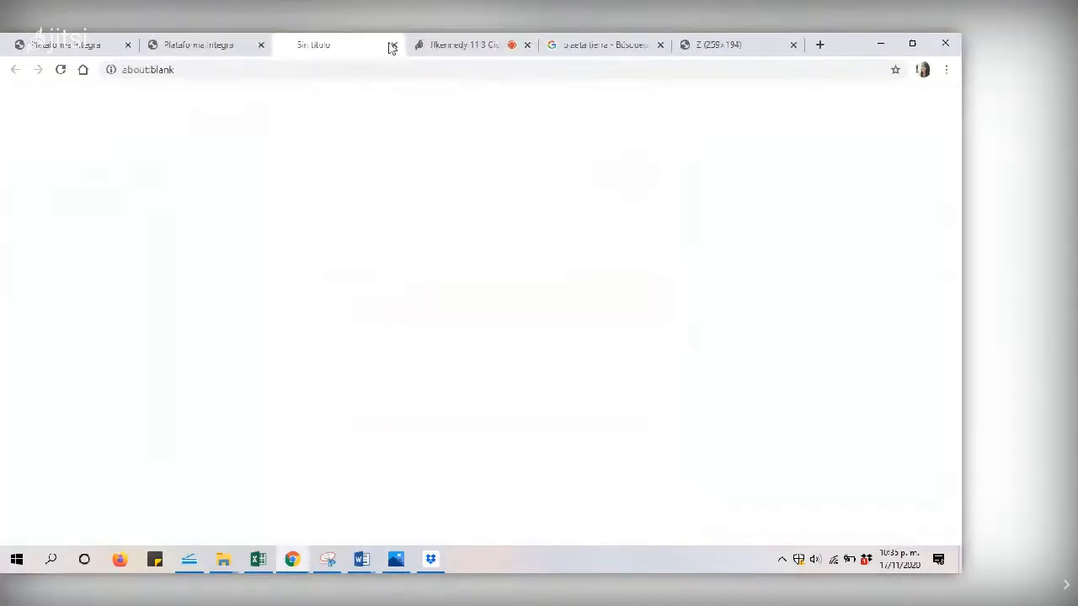
click(393, 45)
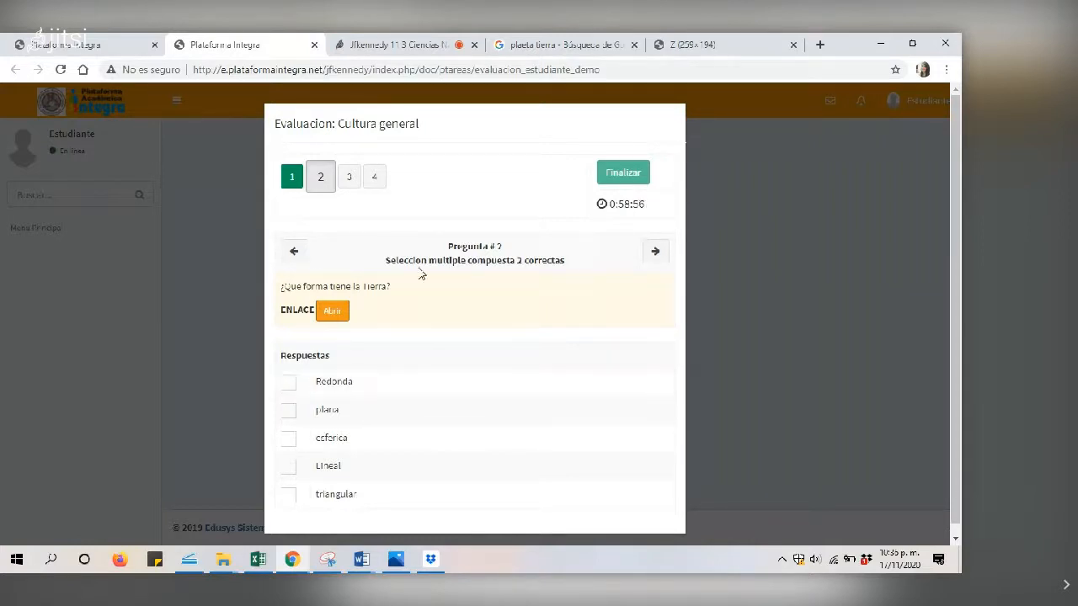
Answer question 2 about the Earth's shape, trying Redonda with esferica and leaving Redonda and plana selected
drag(385, 261, 536, 267)
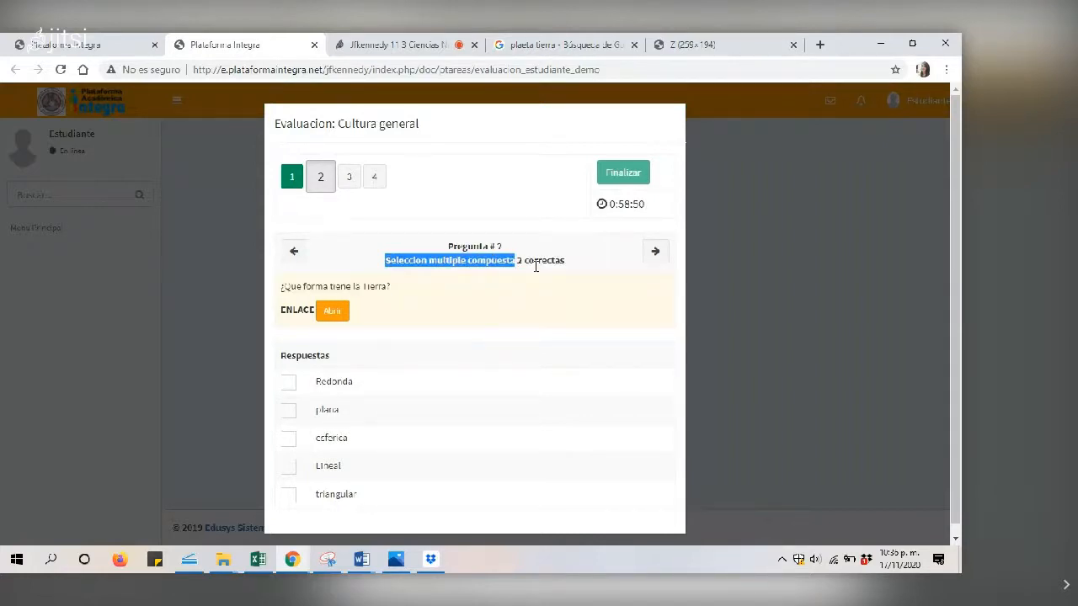
click(436, 257)
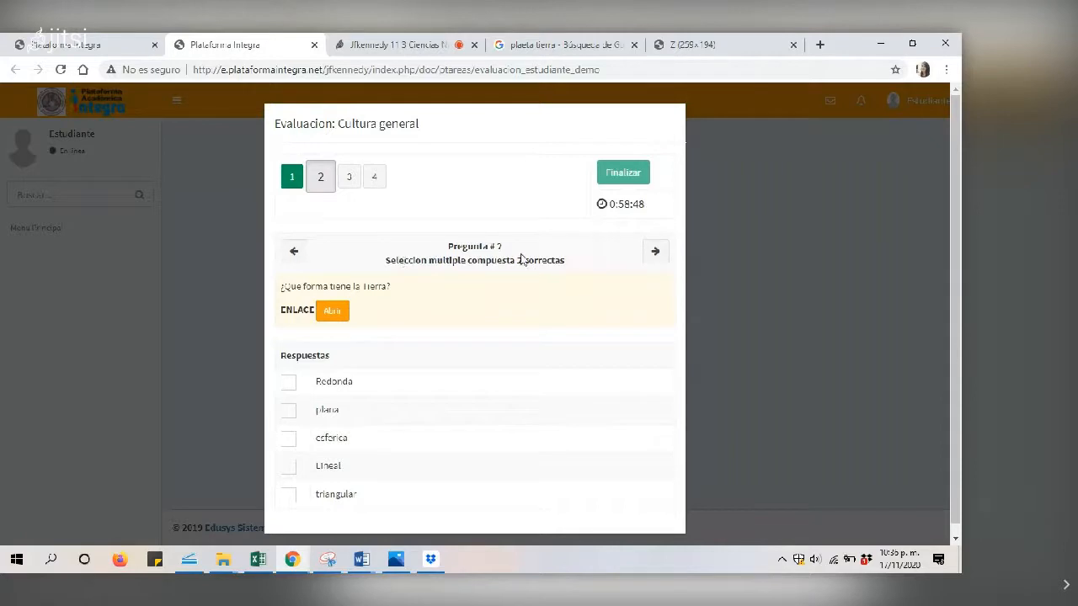
click(289, 382)
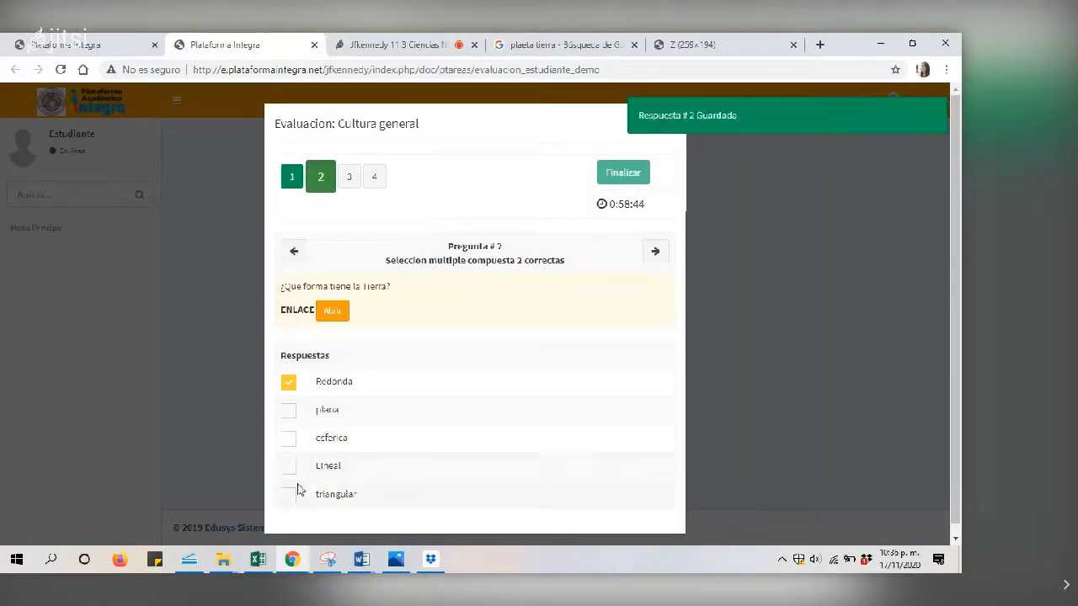
click(288, 440)
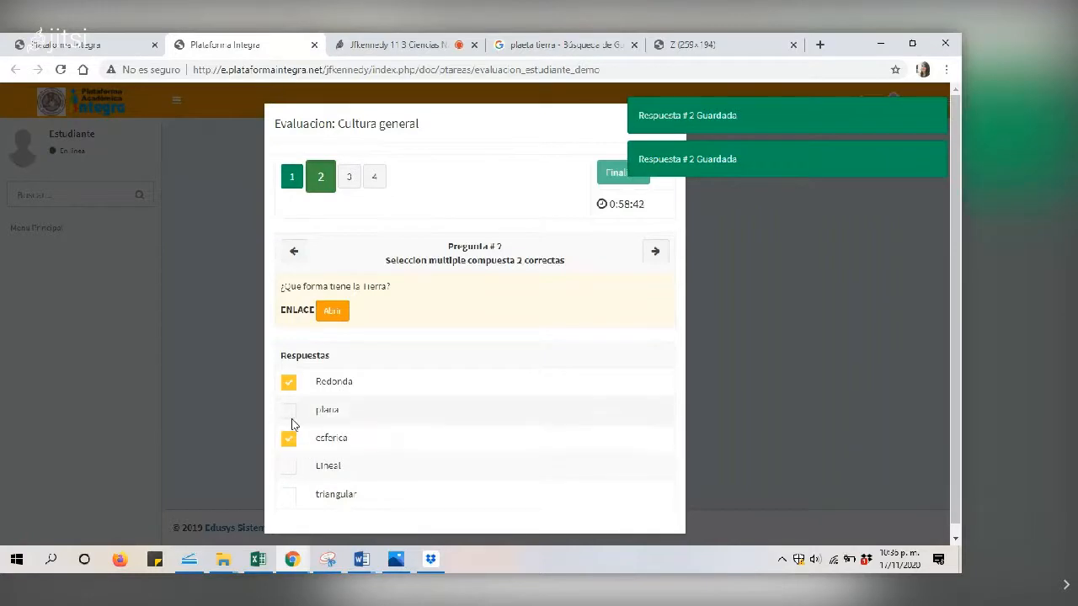
click(290, 439)
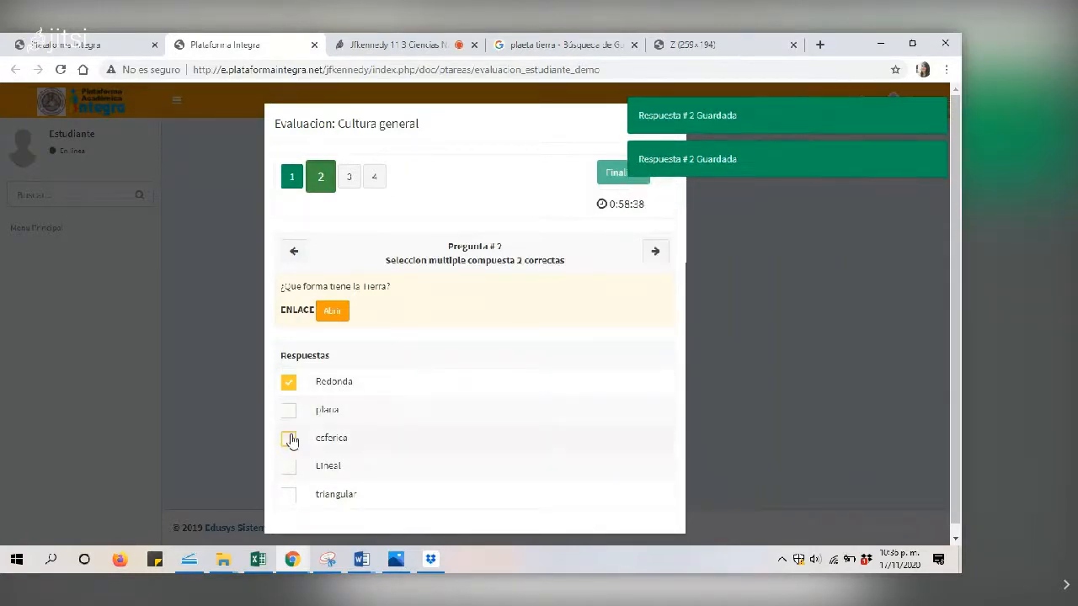
click(289, 441)
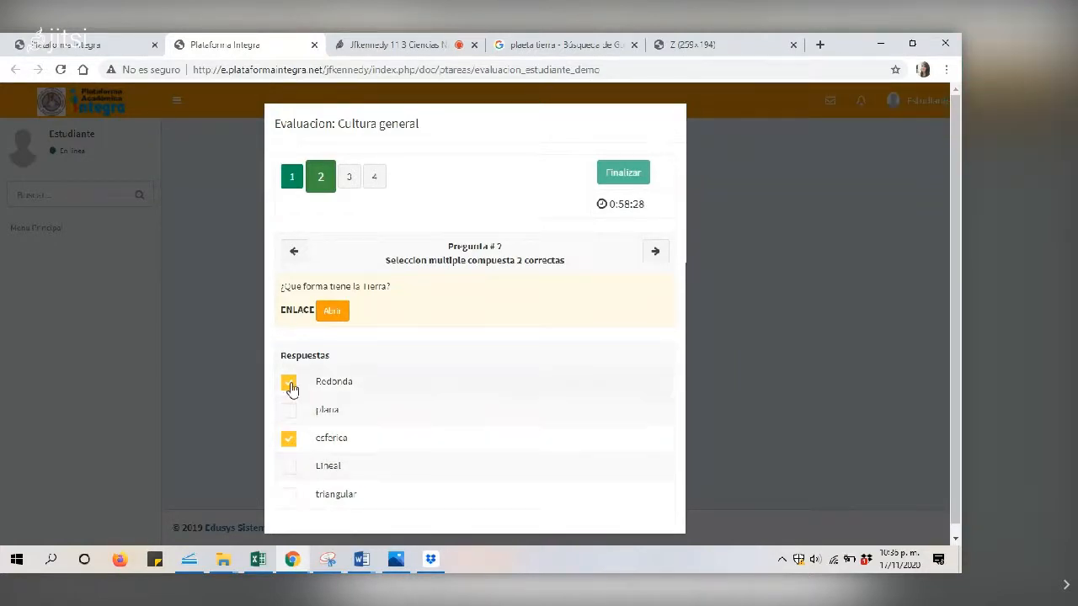
click(290, 437)
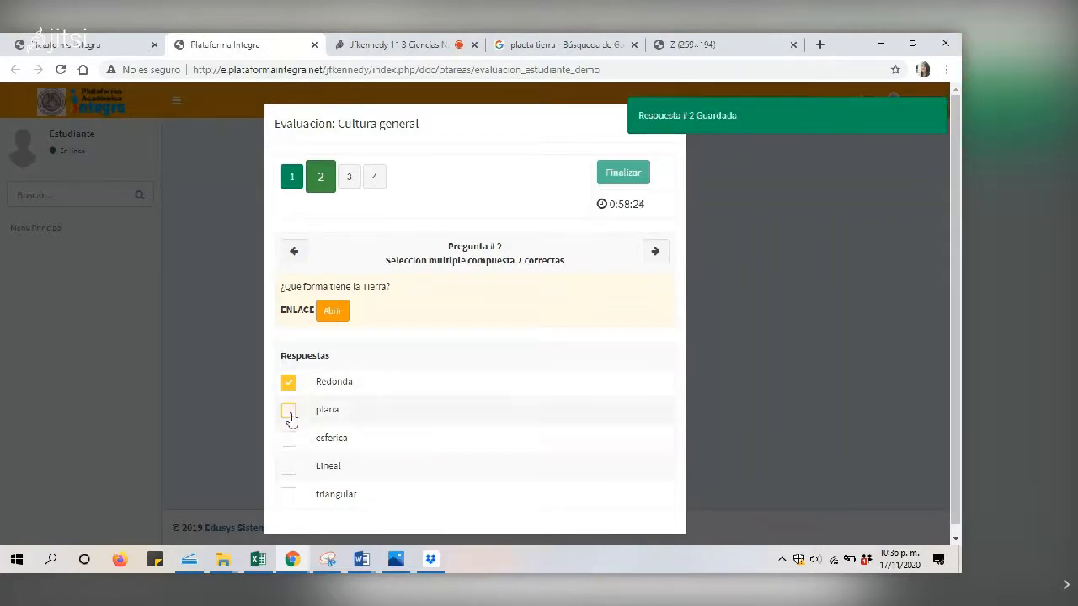
click(289, 412)
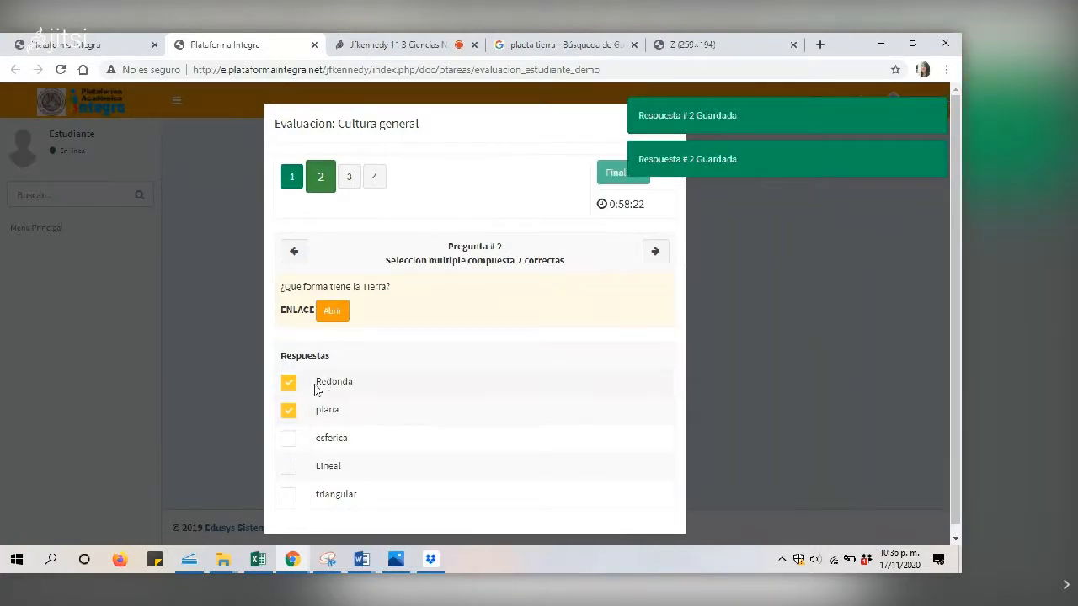
Go to question 3 about the tool for removing a nail and mark Martillo as an answer
click(655, 250)
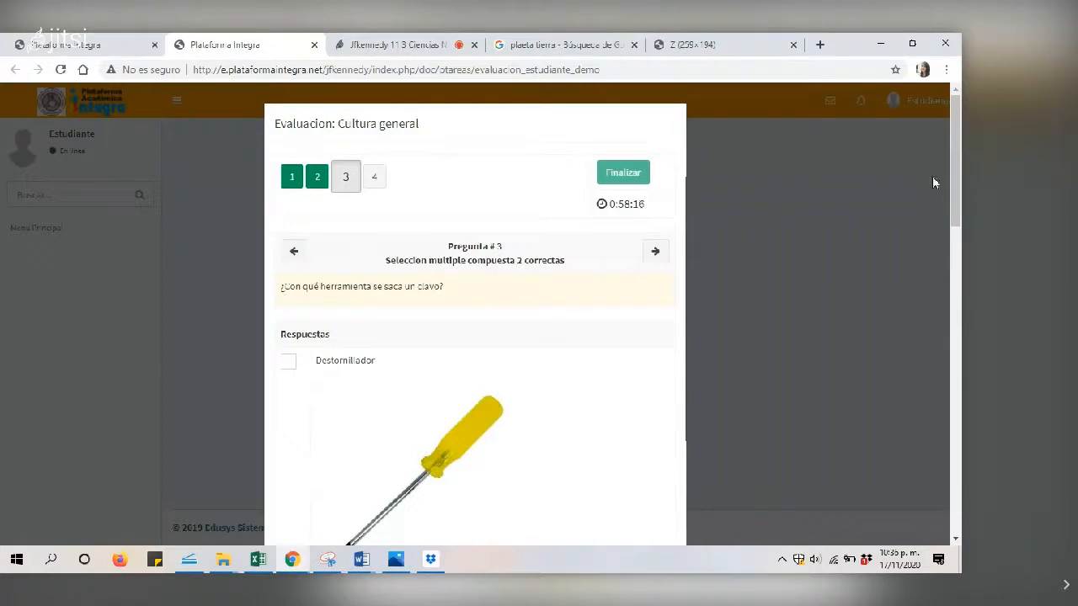
scroll(308, 253, down, 2)
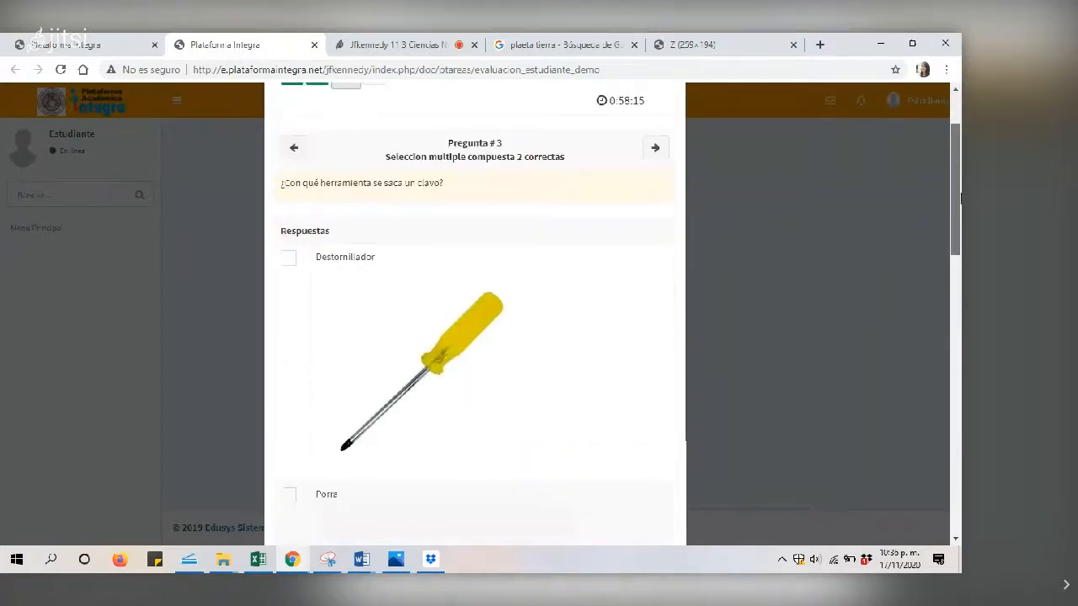
drag(957, 208, 960, 428)
click(288, 260)
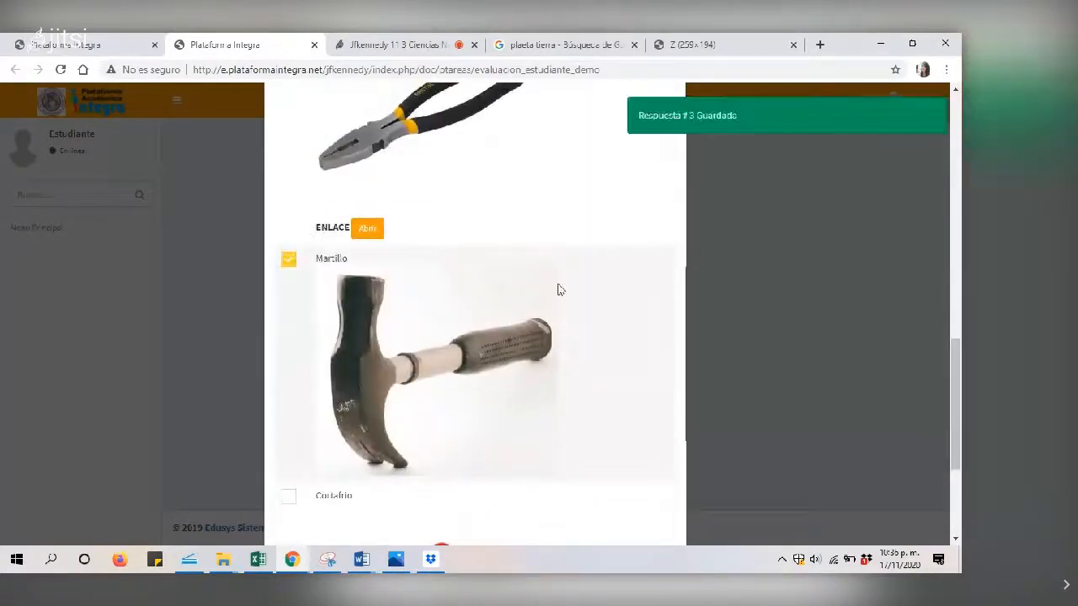
drag(959, 384, 957, 169)
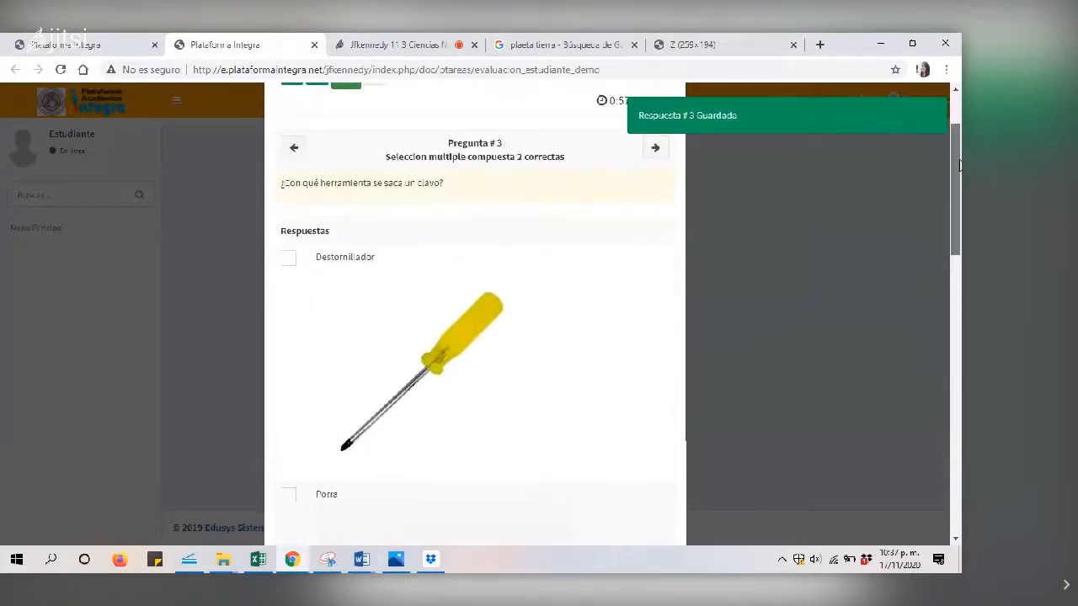
scroll(758, 211, up, 1)
Go to question 4 about the pictured object and answer it with Moto
click(656, 192)
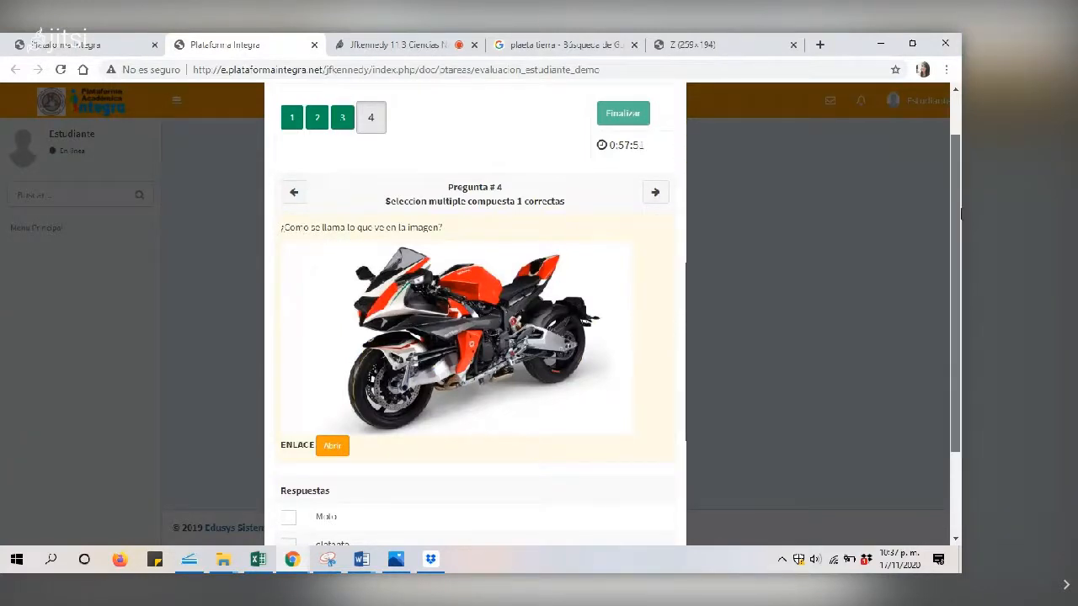
drag(961, 214, 961, 294)
click(288, 401)
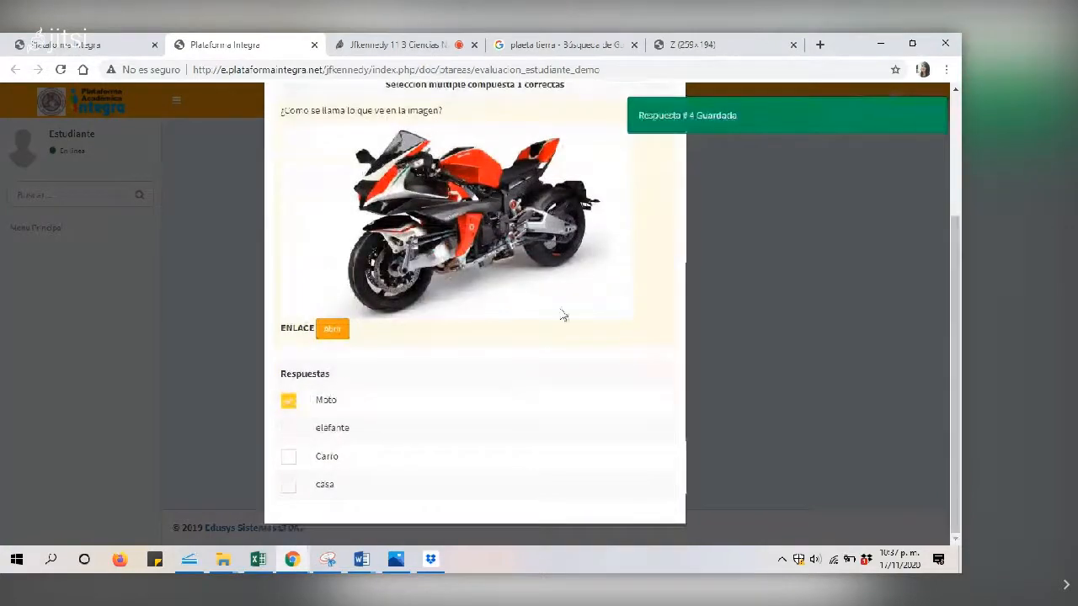
Try the link attached to question 4 and close the tab it opens
scroll(547, 324, up, 1)
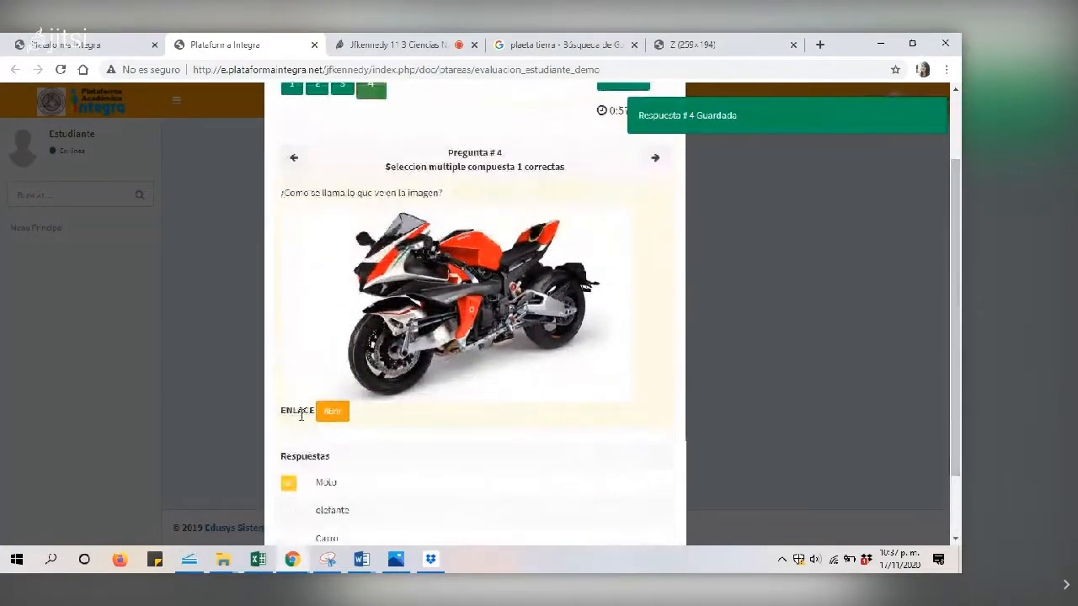
click(335, 413)
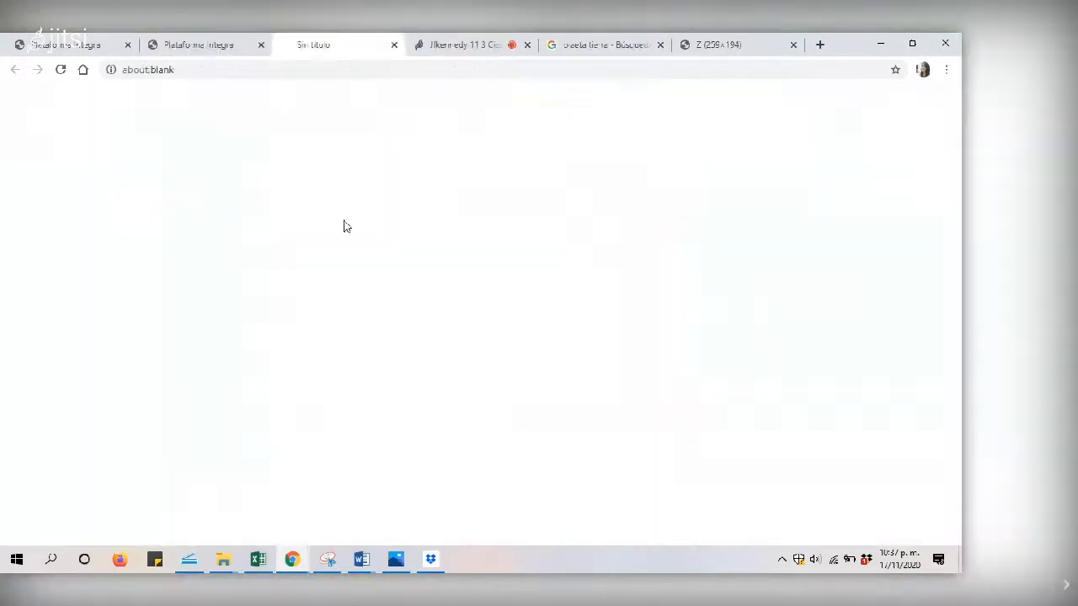
click(178, 40)
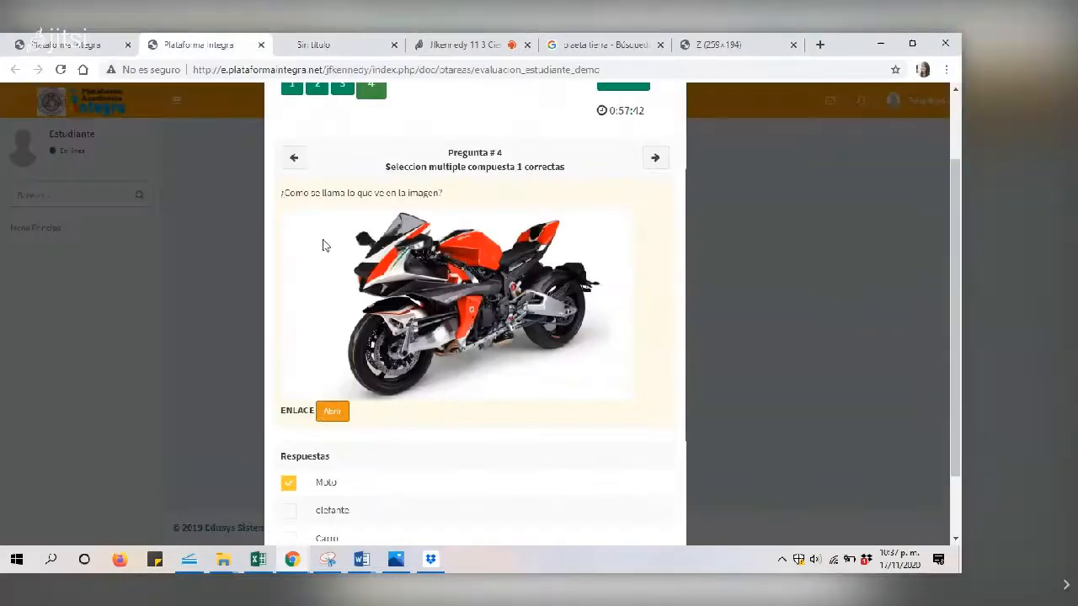
click(349, 45)
click(236, 43)
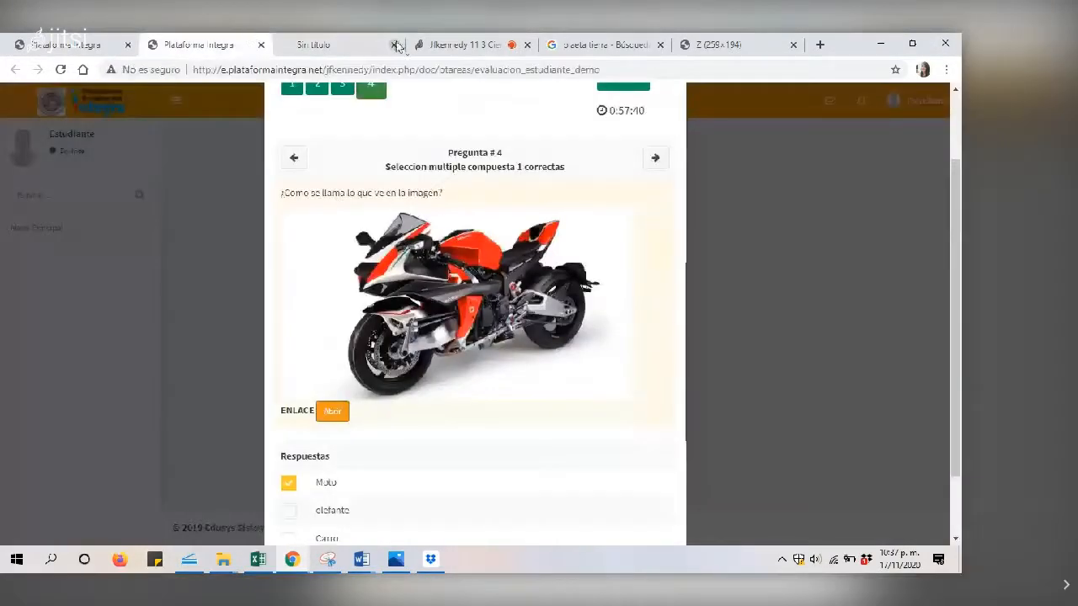
click(394, 45)
Finish the Cultura general evaluation preview and confirm ending it
scroll(286, 244, up, 2)
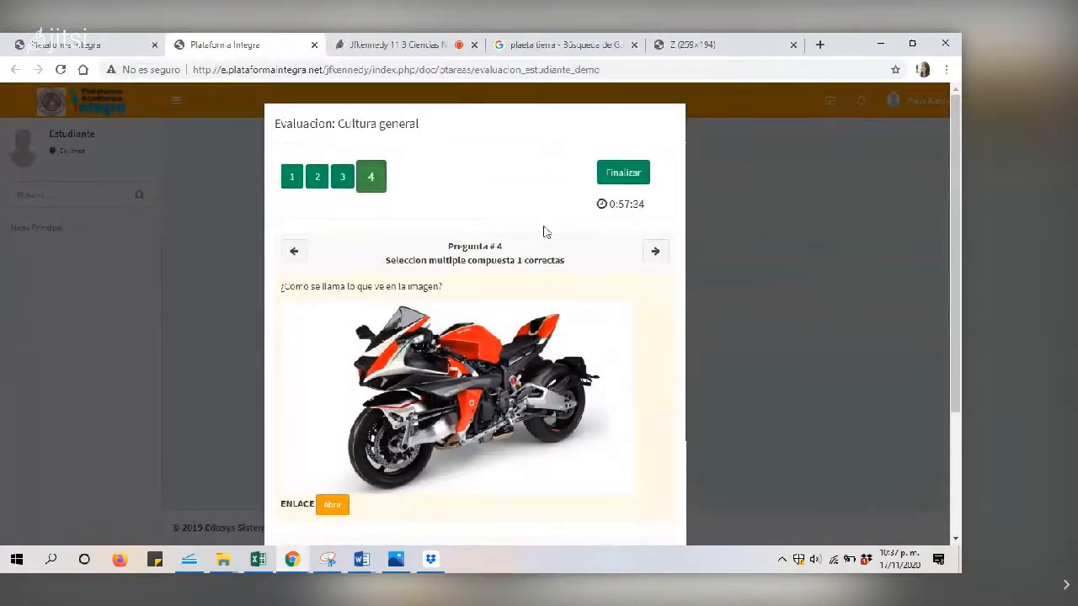
click(622, 177)
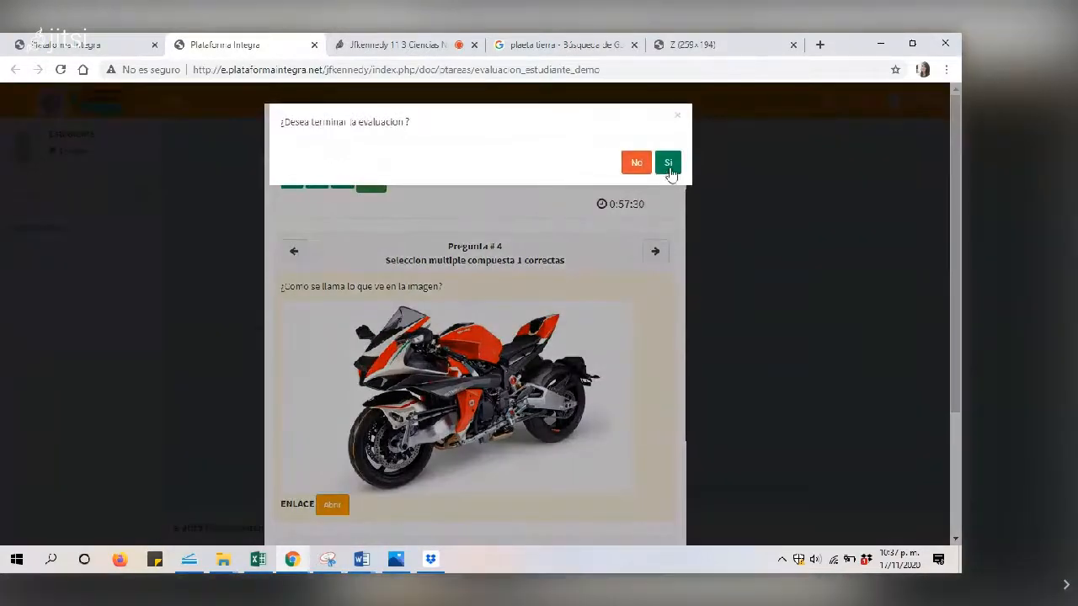
click(668, 162)
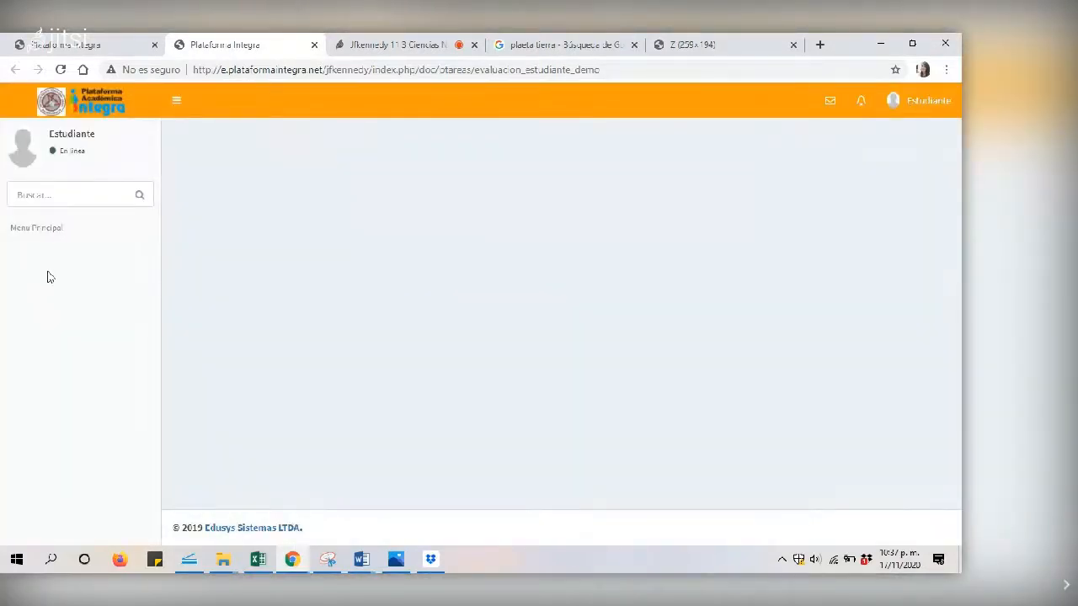
Return to the event form, set the number of questions to apply to 1 and preview the evaluation
click(101, 40)
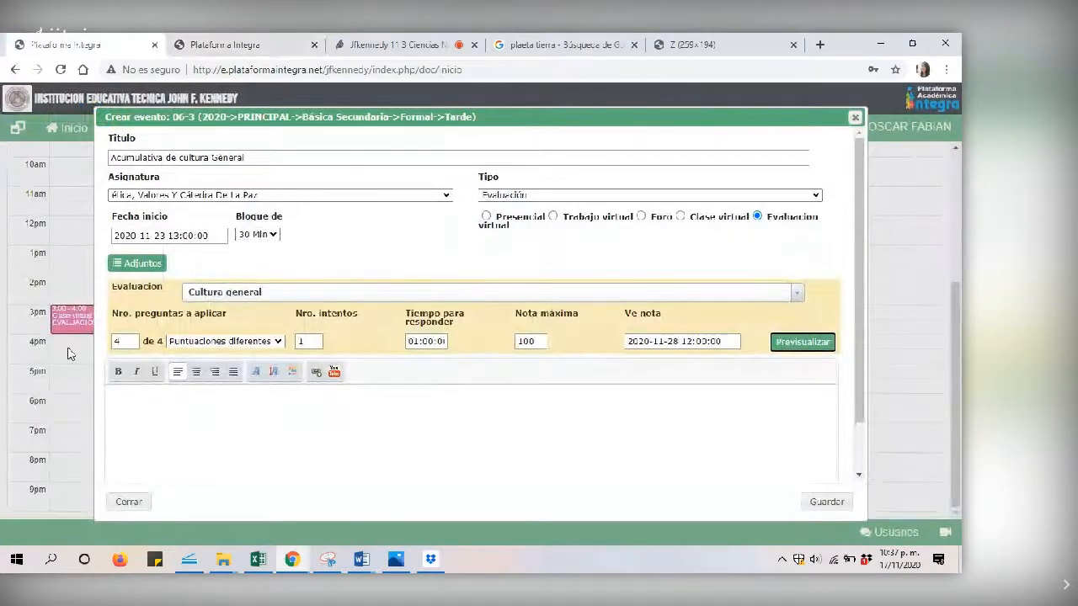
double_click(119, 341)
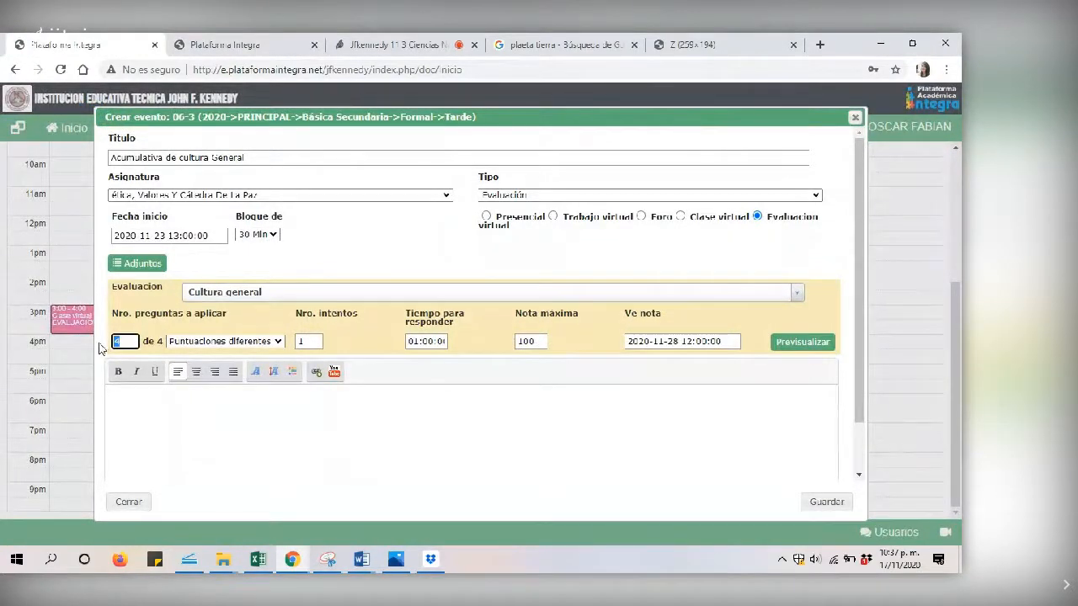
click(159, 341)
click(800, 346)
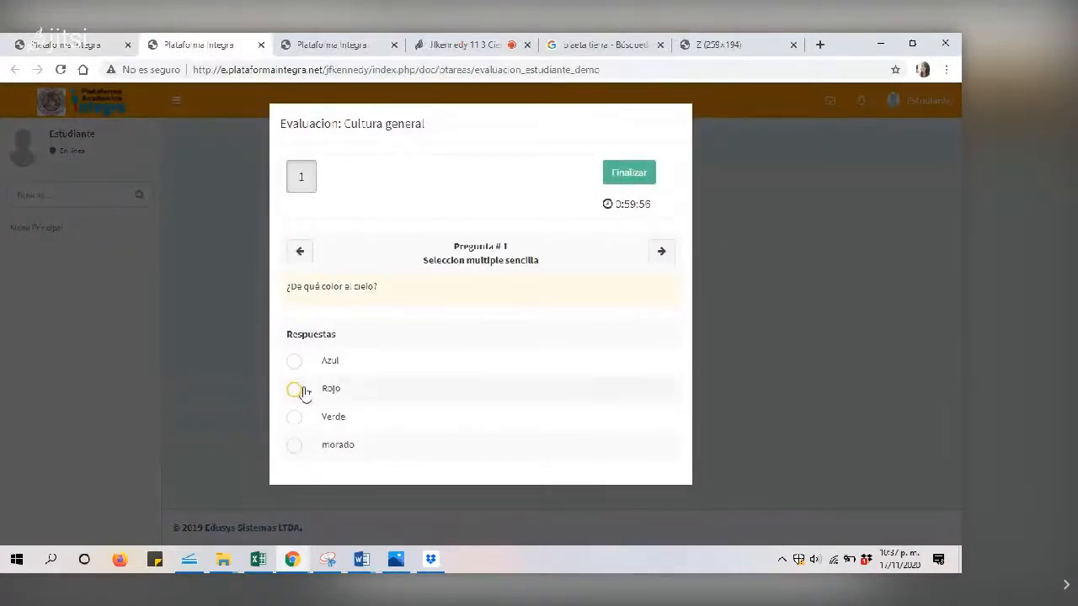
Answer the question about the sky's colour with Azul and finish the evaluation preview
click(294, 361)
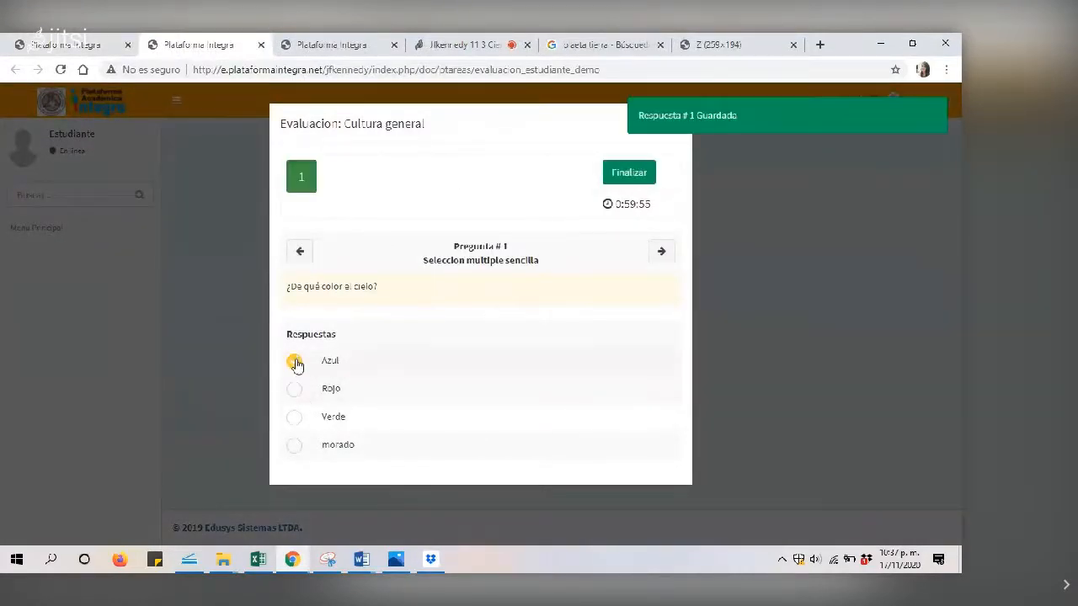
click(635, 179)
click(665, 160)
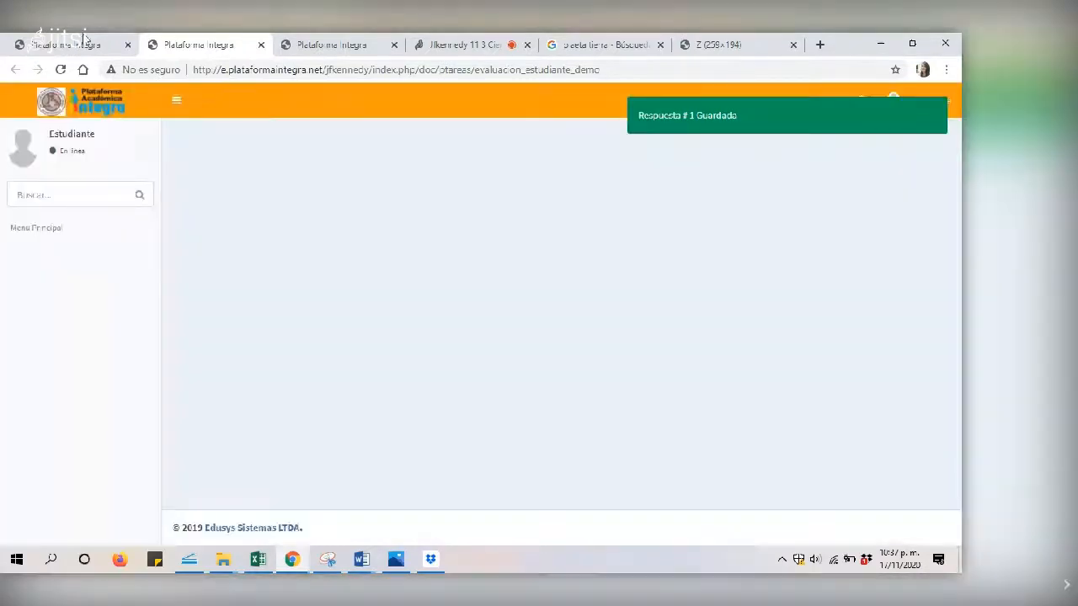
Preview the one-question evaluation once more from the event form and finish it with plana as the answer
click(85, 42)
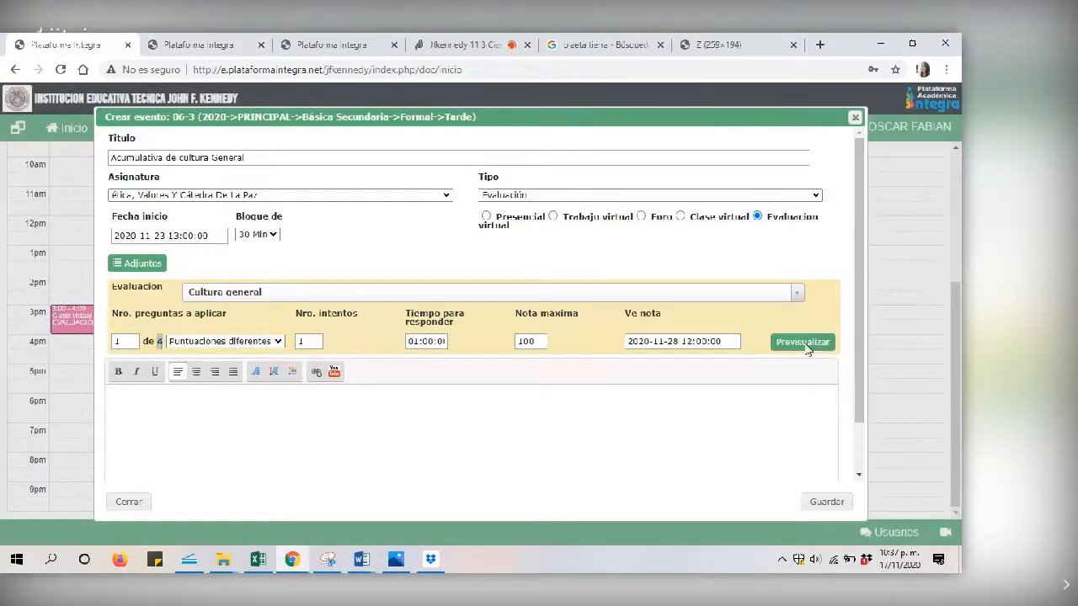
click(803, 342)
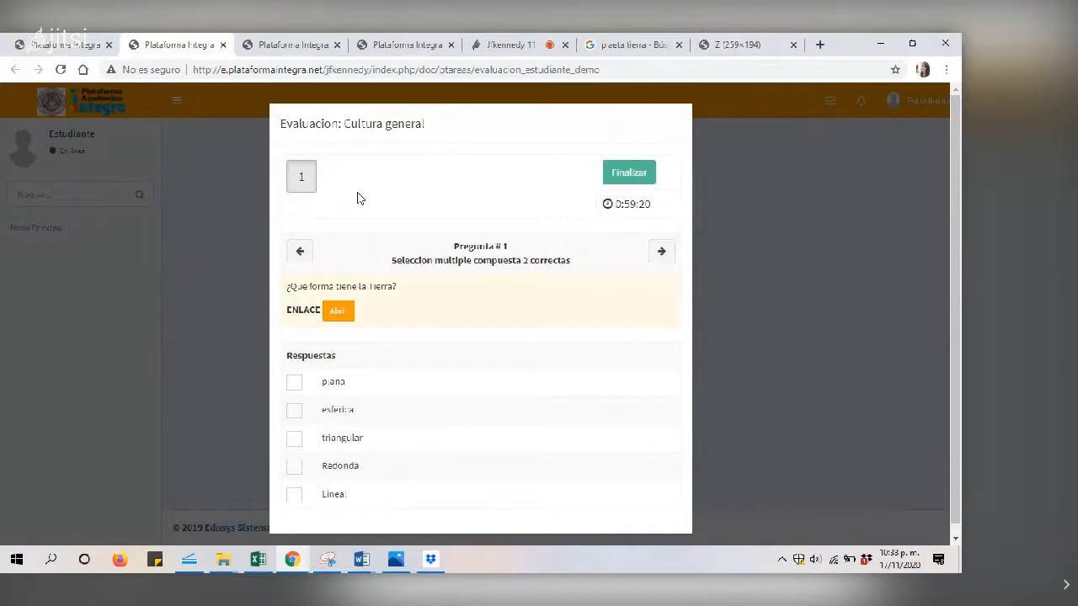
click(295, 384)
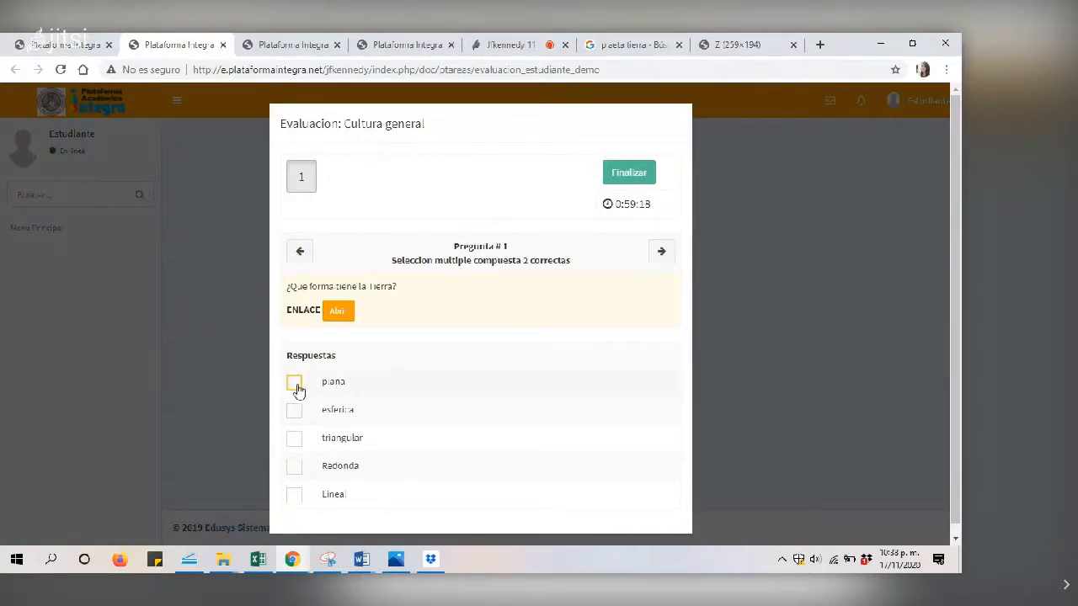
click(637, 172)
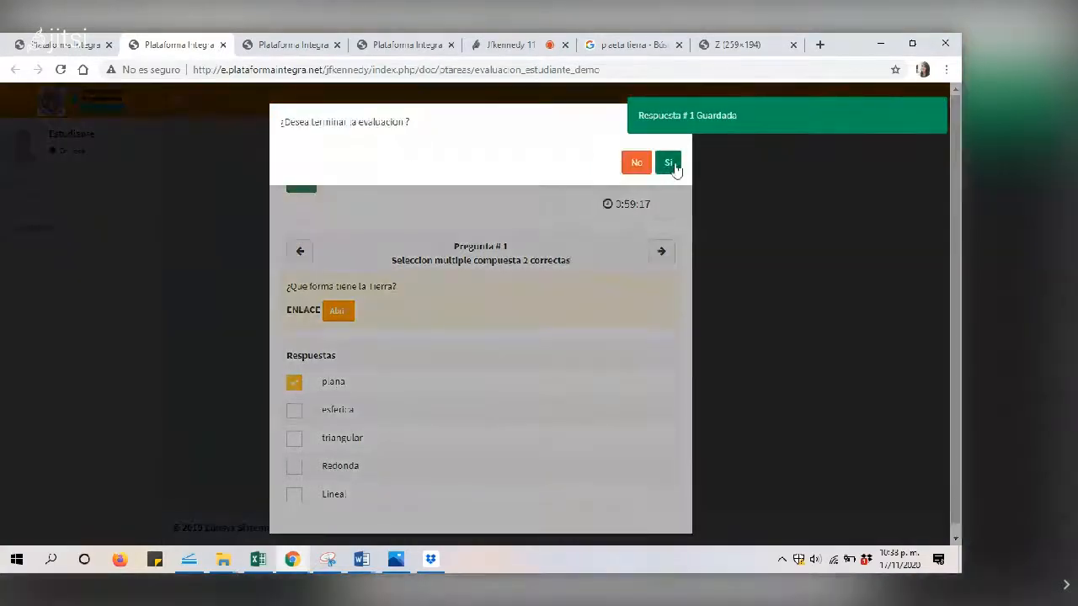
click(667, 165)
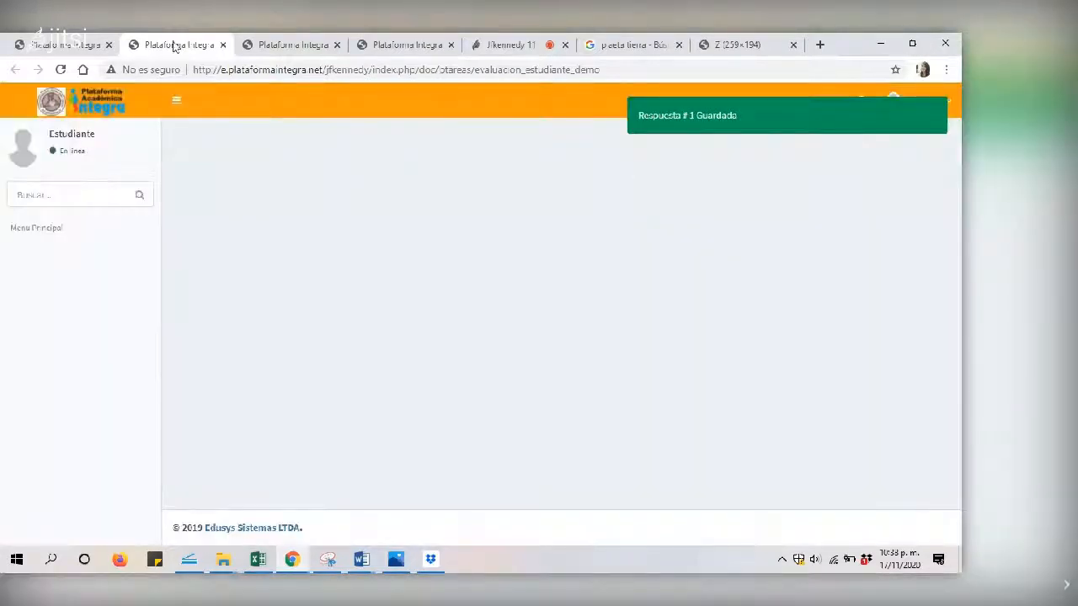
Set the number of questions to apply to 4 in the event form and save the event to the calendar
click(67, 42)
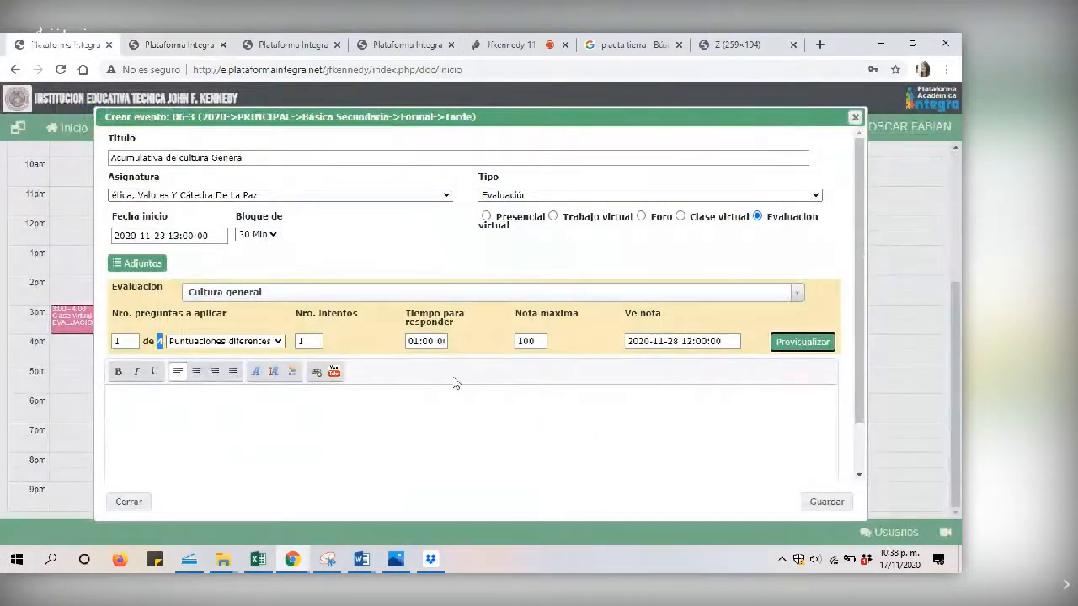
click(118, 341)
text(4)
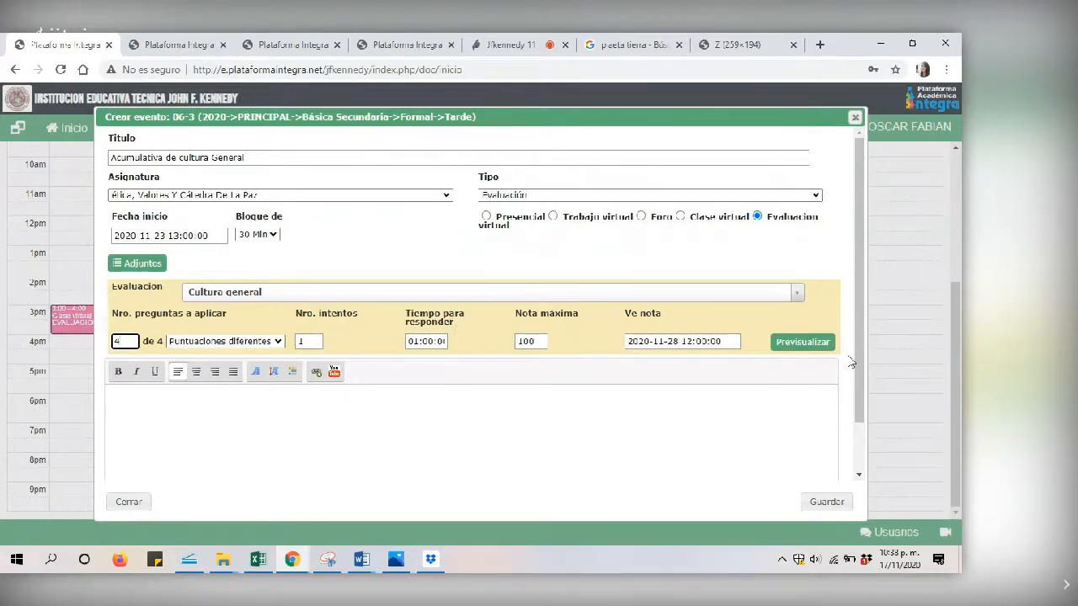
click(829, 503)
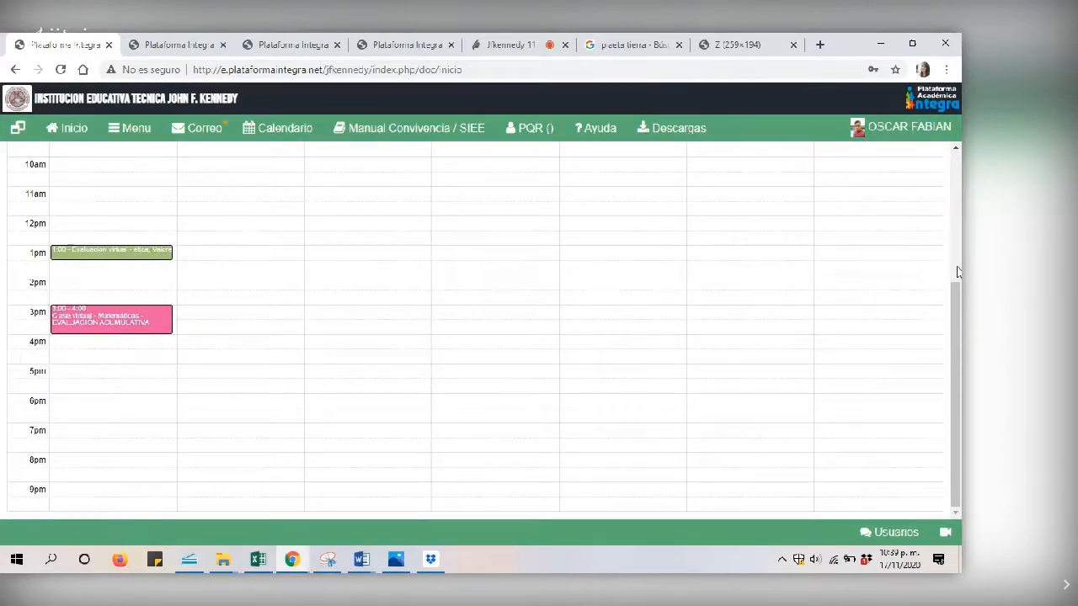
drag(956, 297, 954, 266)
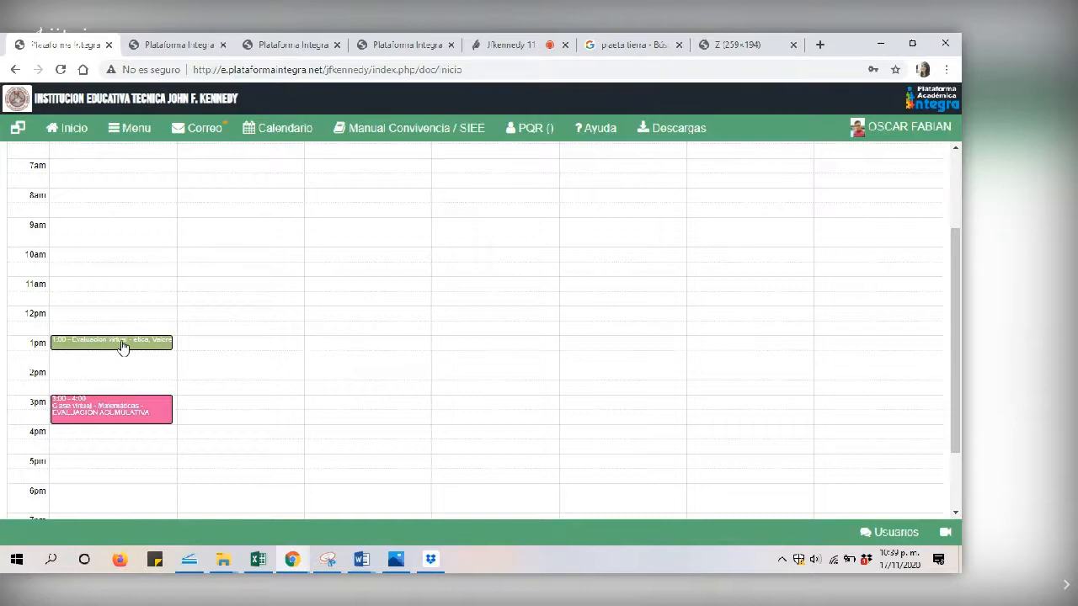
Switch to the incognito student portal and try to sign in with the credentials already filled in
click(292, 561)
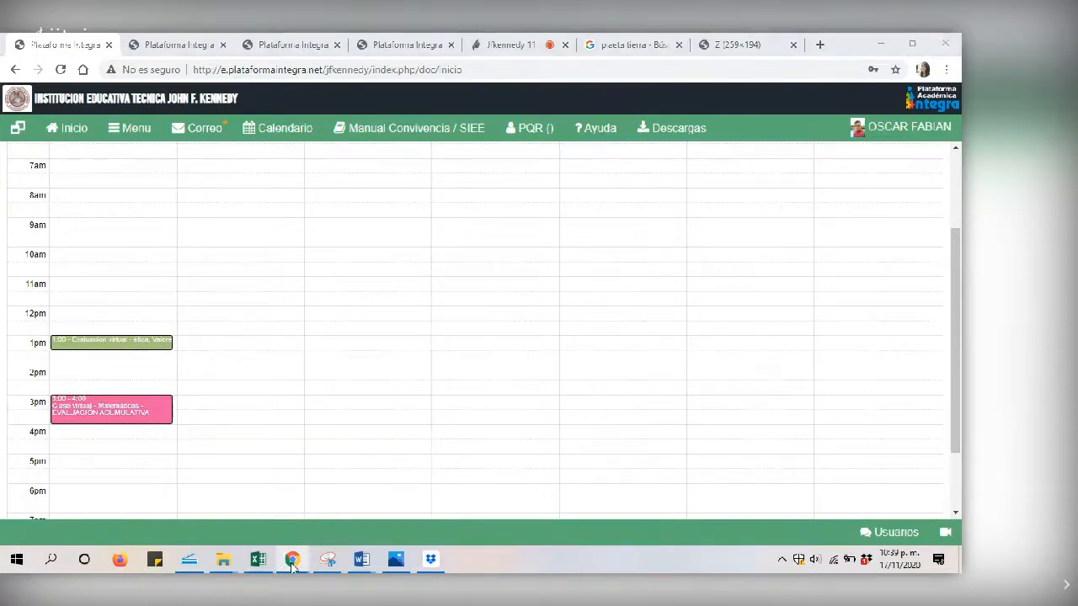
click(312, 514)
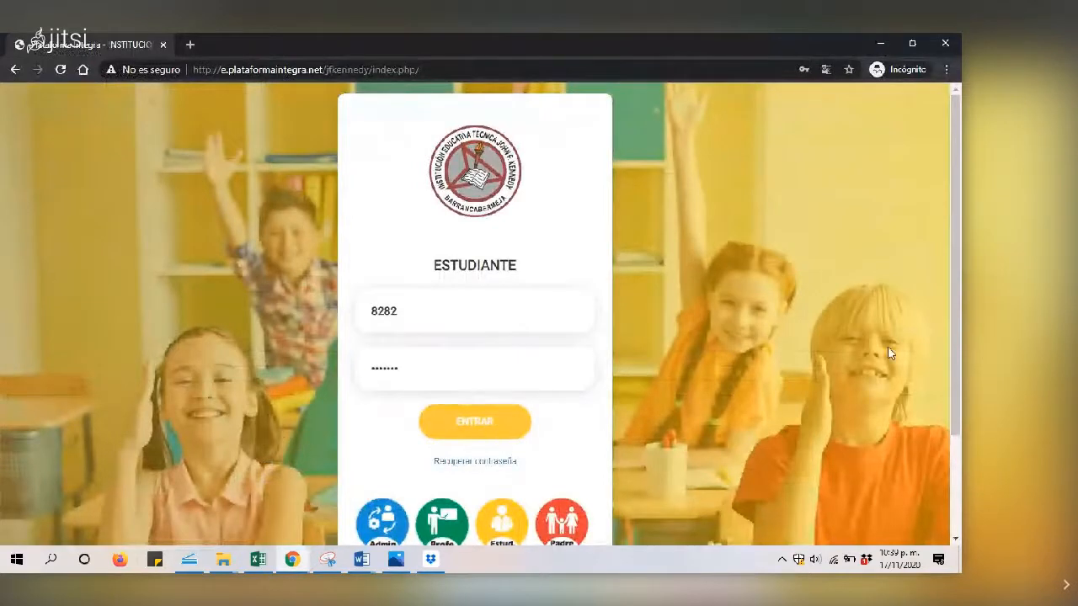
click(493, 431)
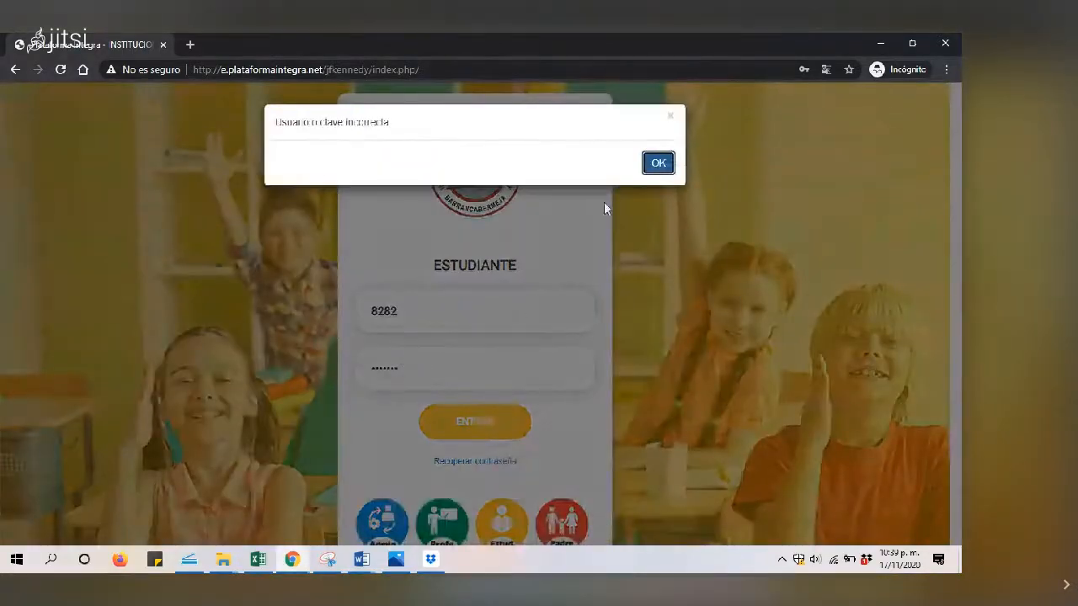
click(657, 165)
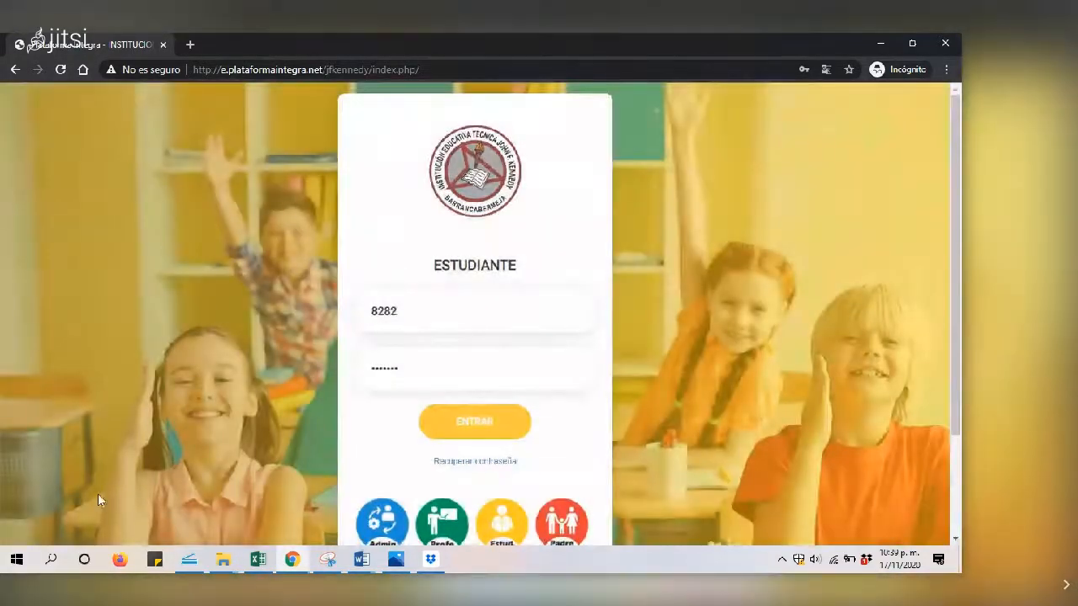
Return to the teacher's browser window and close the student demo evaluation pages left open
mouse_move(293, 559)
click(202, 519)
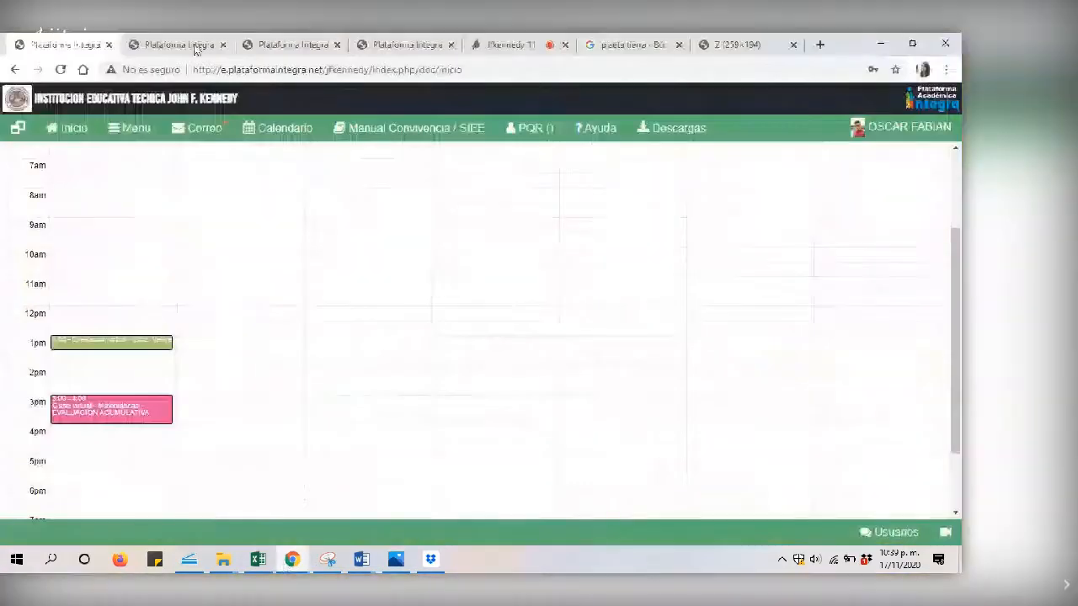
click(177, 52)
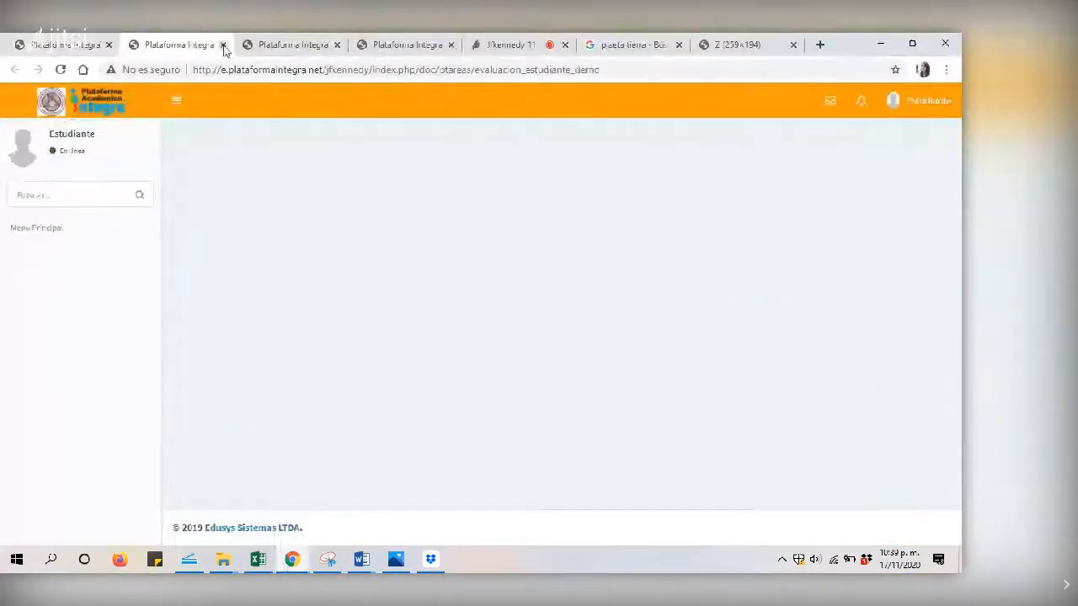
click(223, 44)
click(223, 45)
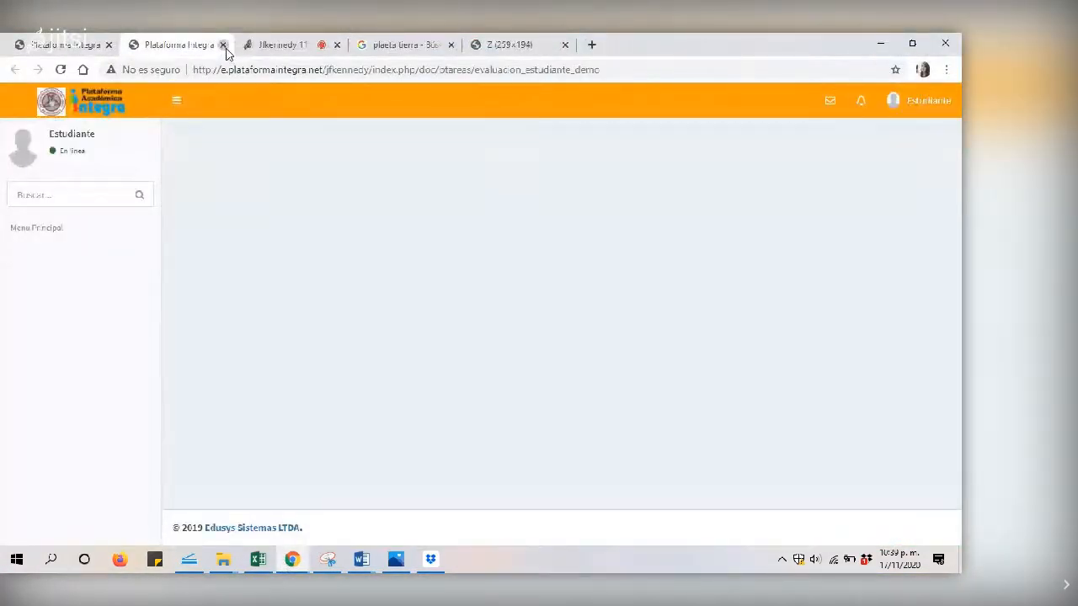
click(223, 45)
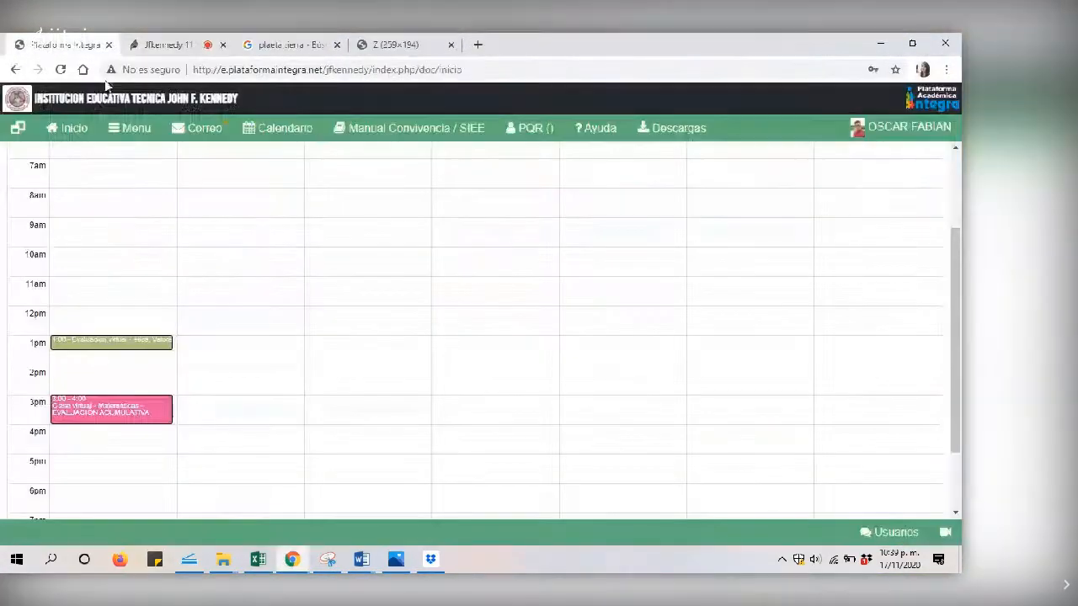
Generate the Listas Contraseñas report for group 06-3
click(135, 128)
click(150, 251)
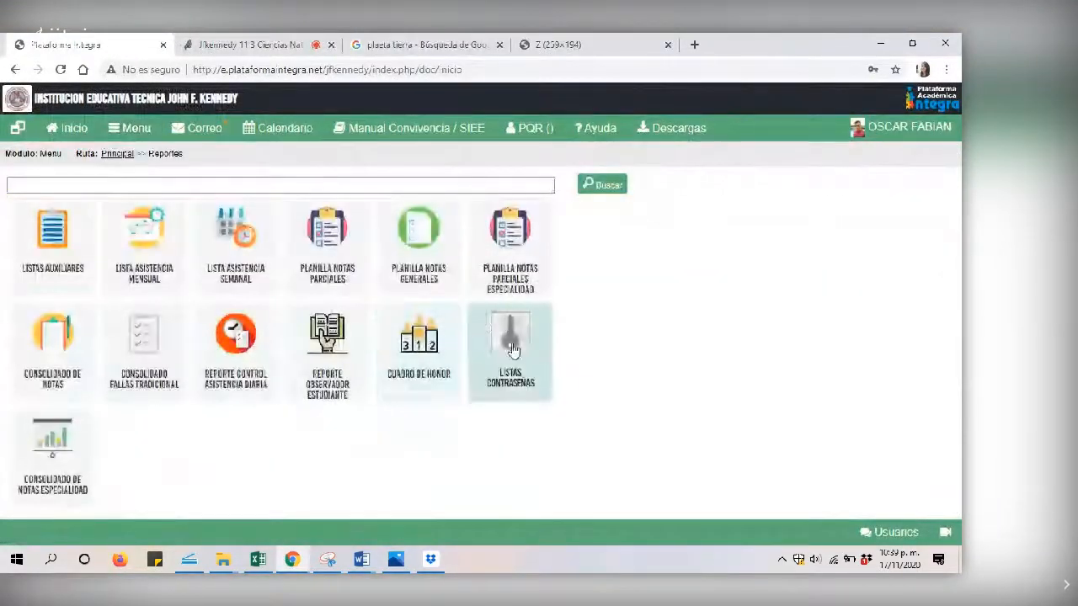
click(513, 350)
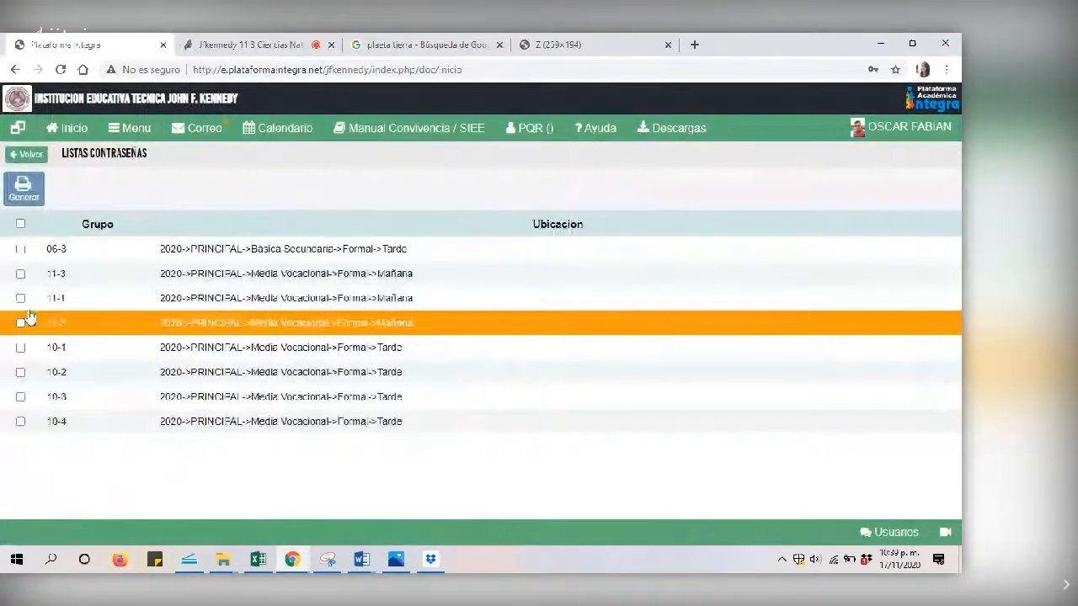
click(20, 249)
click(34, 195)
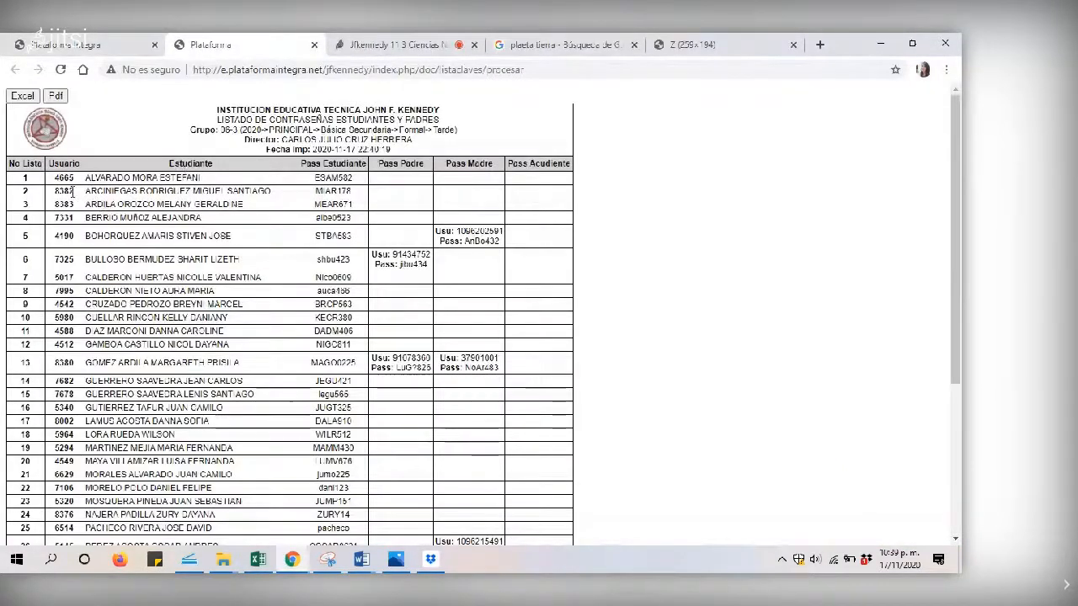
Copy the second listed student's password from the report, paste it into the incognito student login's password field and sign in
drag(315, 192, 352, 192)
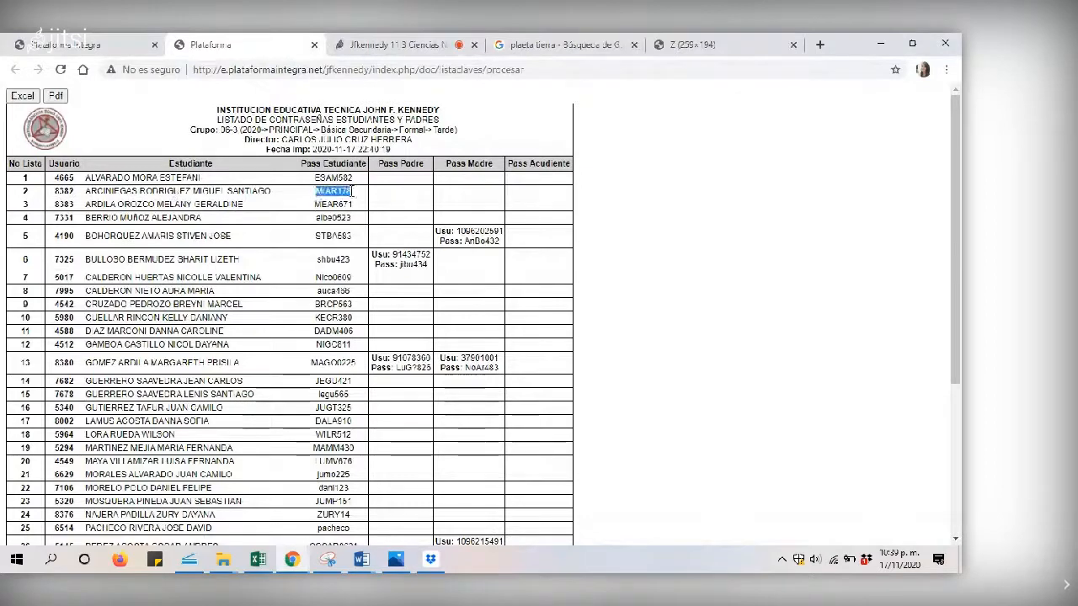
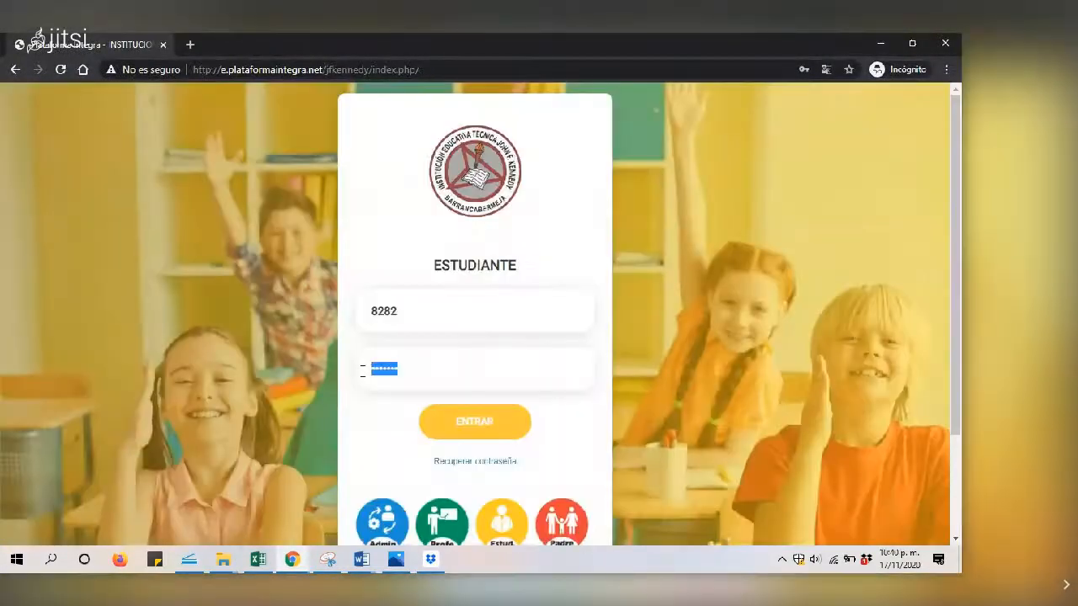
key(ctrl+v)
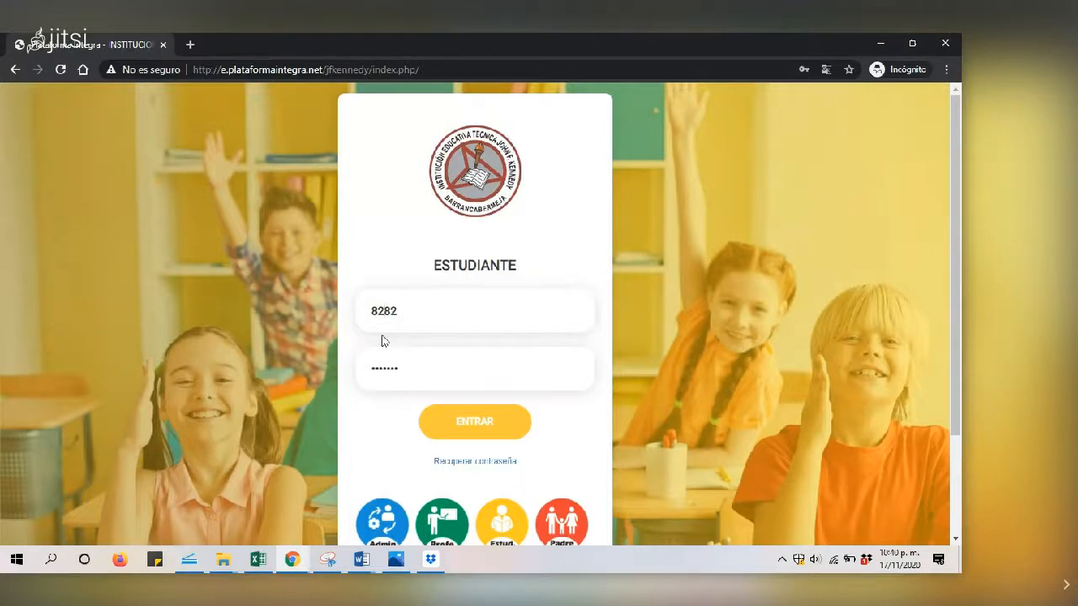
click(513, 426)
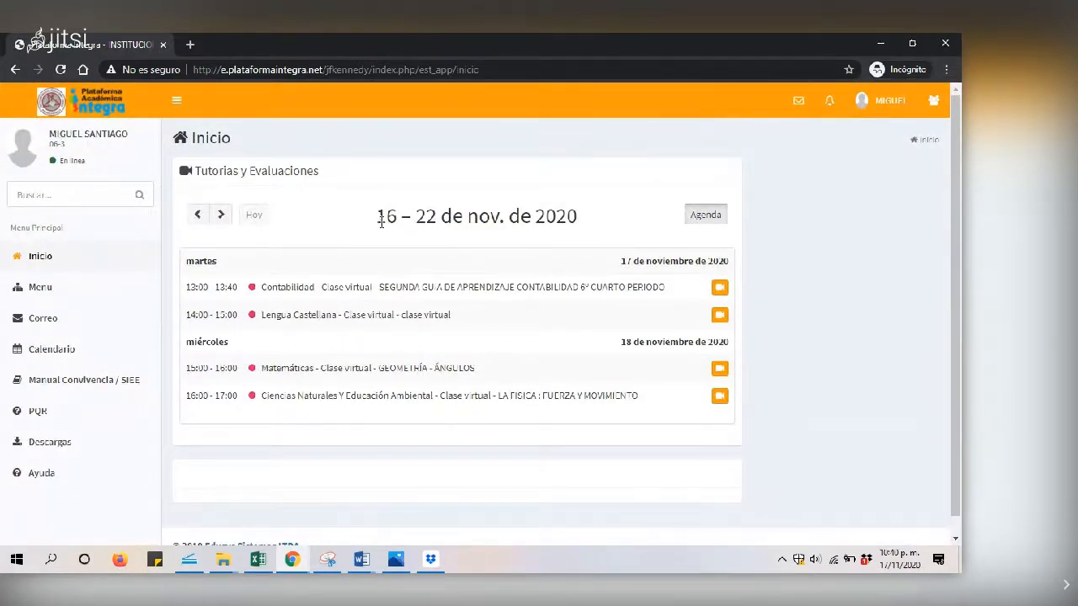
Check the student agenda's week against the system calendar, and view the details of the Lengua Castellana virtual class
drag(381, 221, 443, 221)
click(577, 219)
triple_click(448, 221)
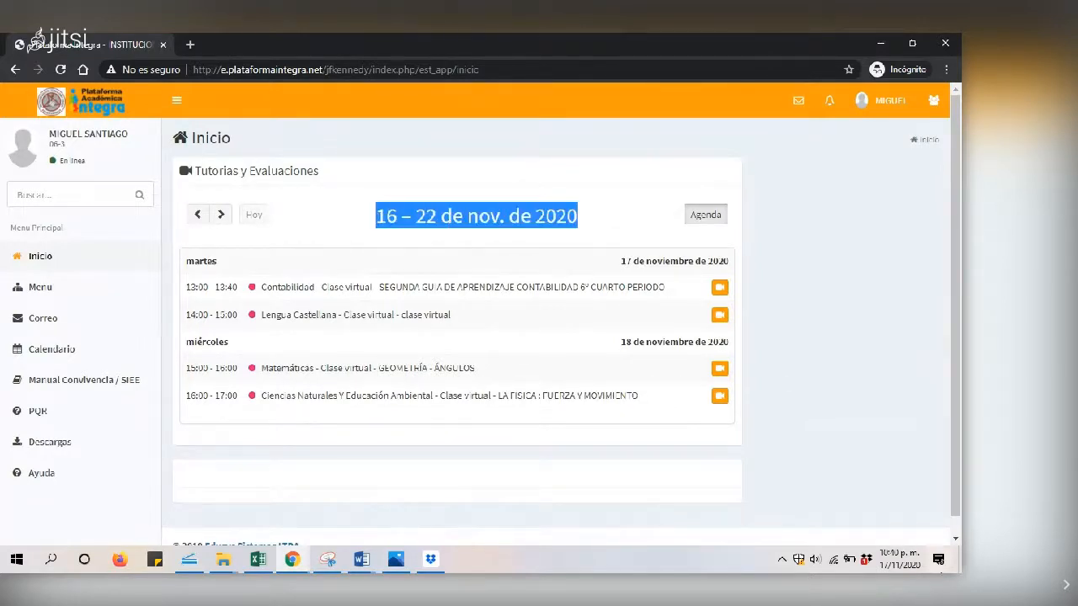
click(903, 561)
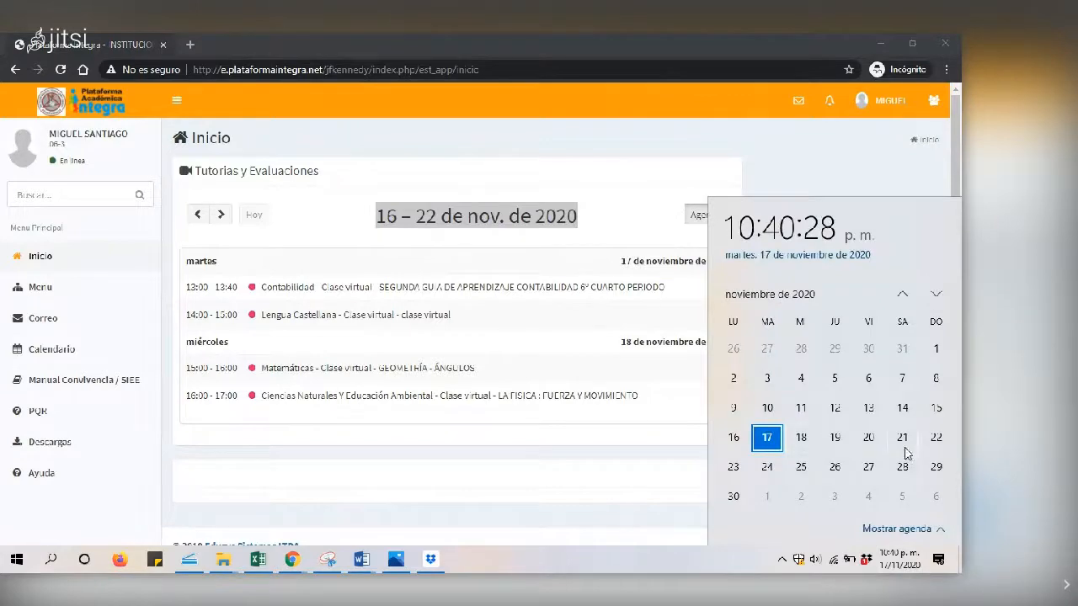
click(595, 299)
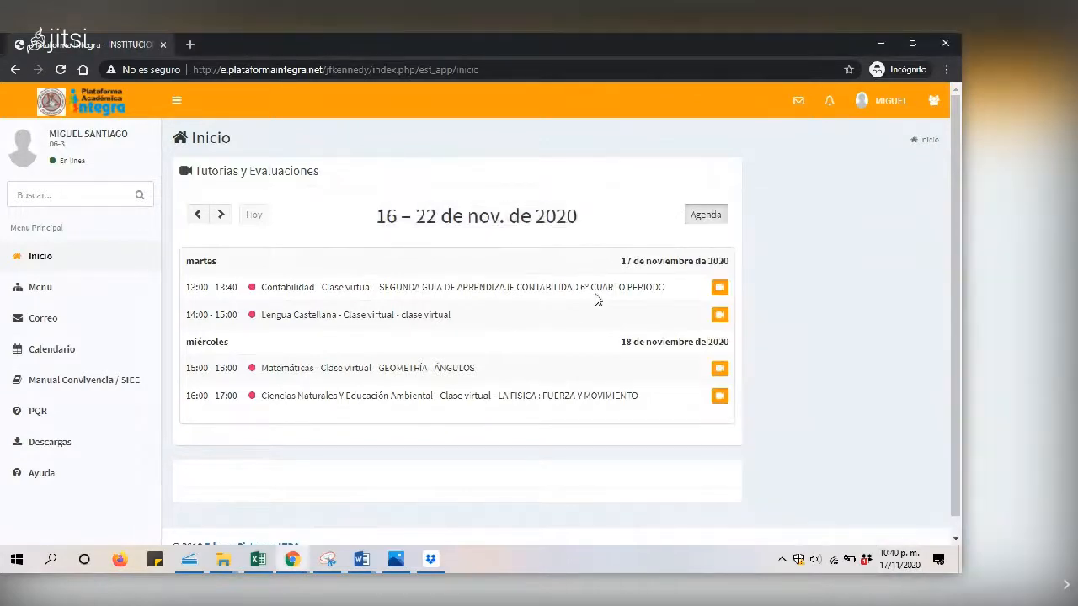
click(595, 305)
click(653, 308)
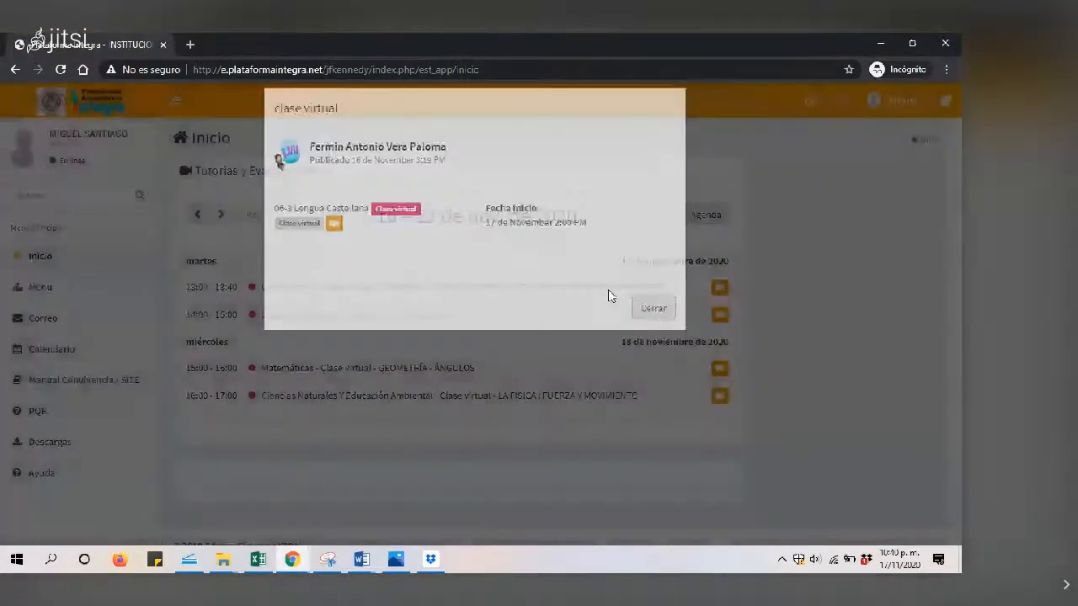
Show the following week in the student agenda and open the start window of the Acumulativa de cultura General evaluation
click(221, 214)
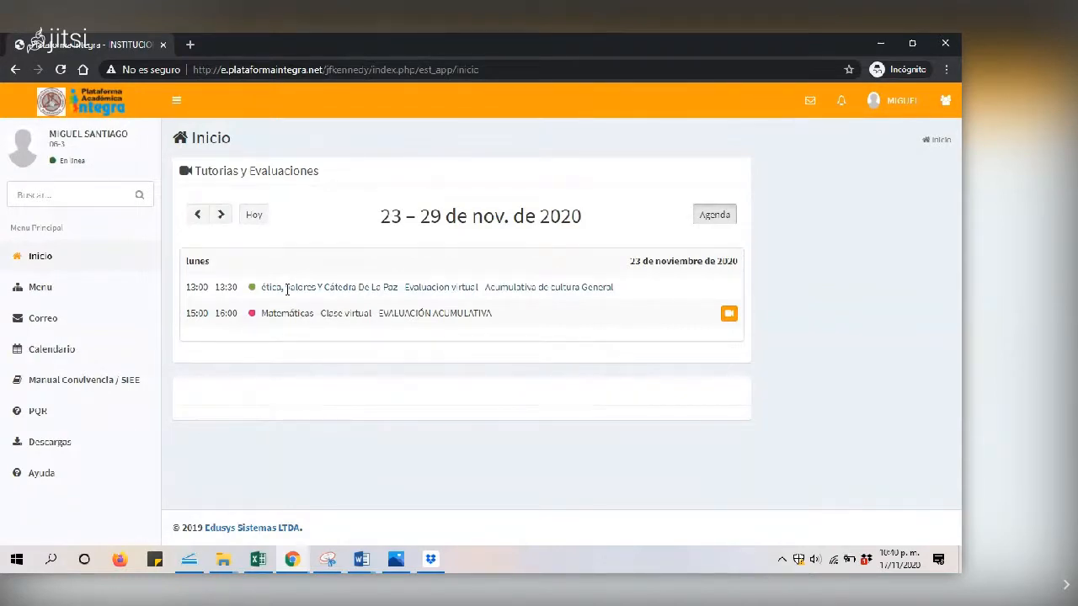
click(286, 291)
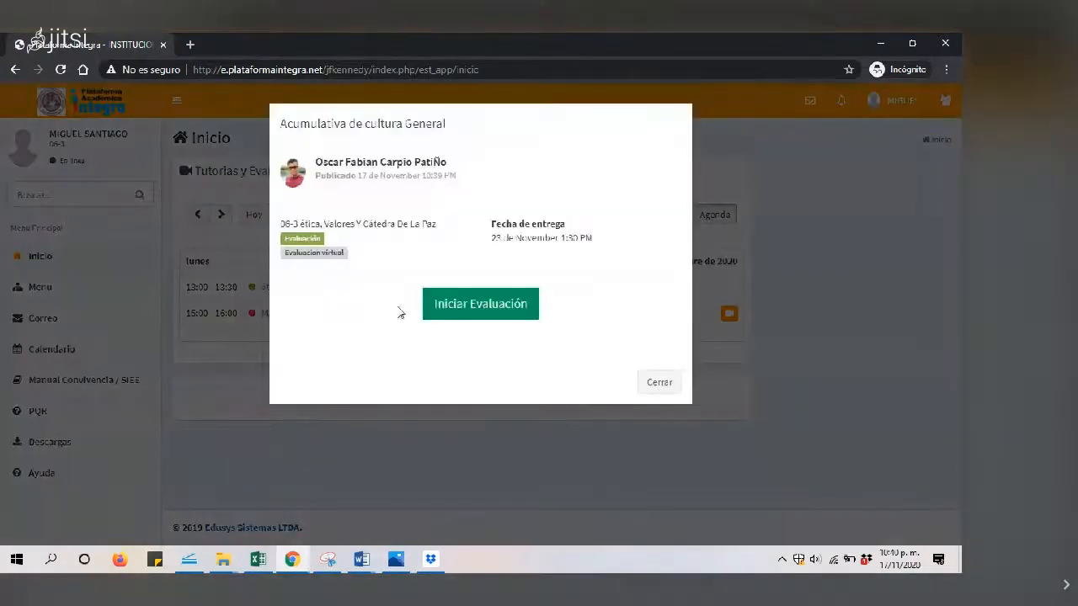
click(478, 308)
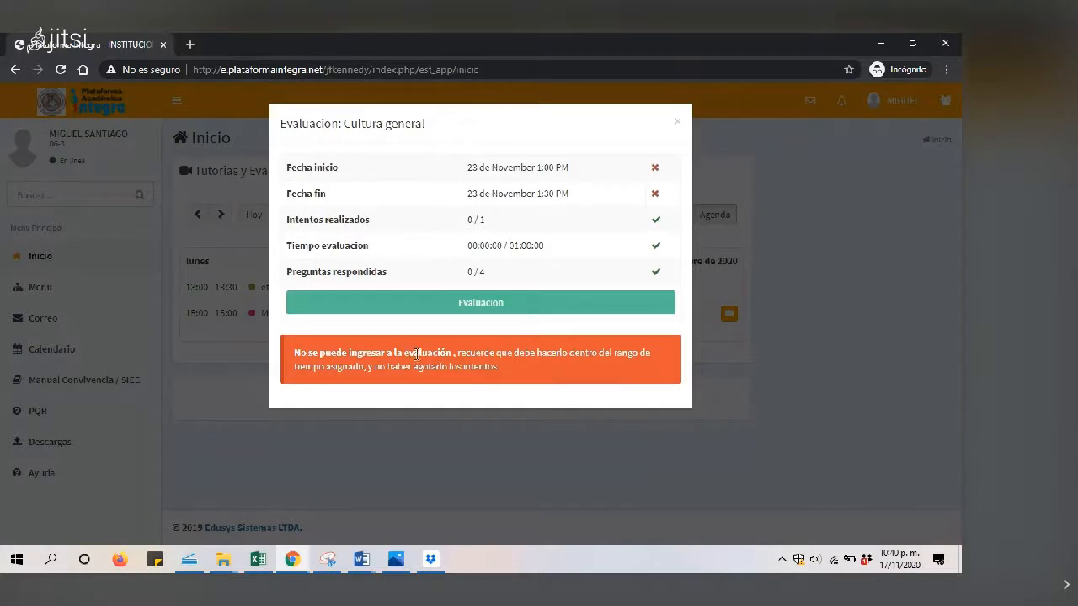
Read the access notice for the Cultura general evaluation and try to enter the evaluation as the student
drag(416, 354, 466, 353)
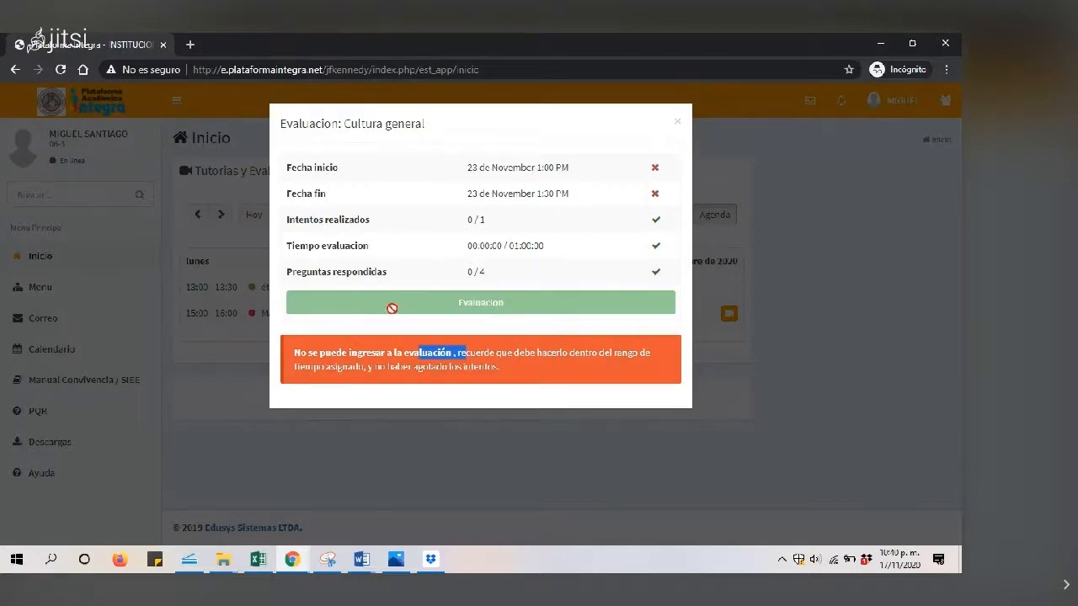
click(577, 327)
click(597, 303)
click(376, 302)
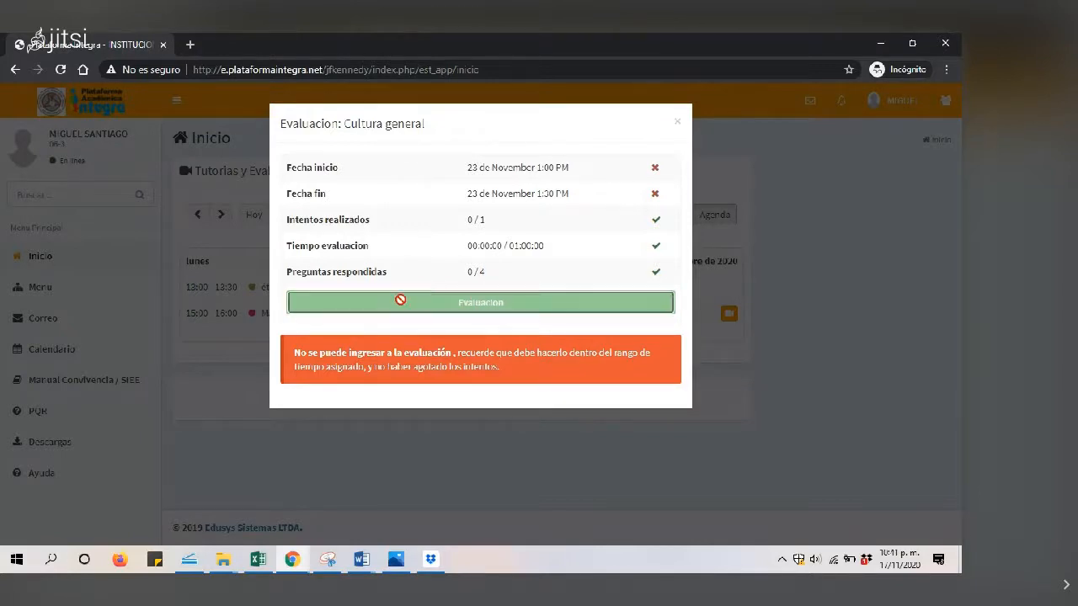
click(451, 303)
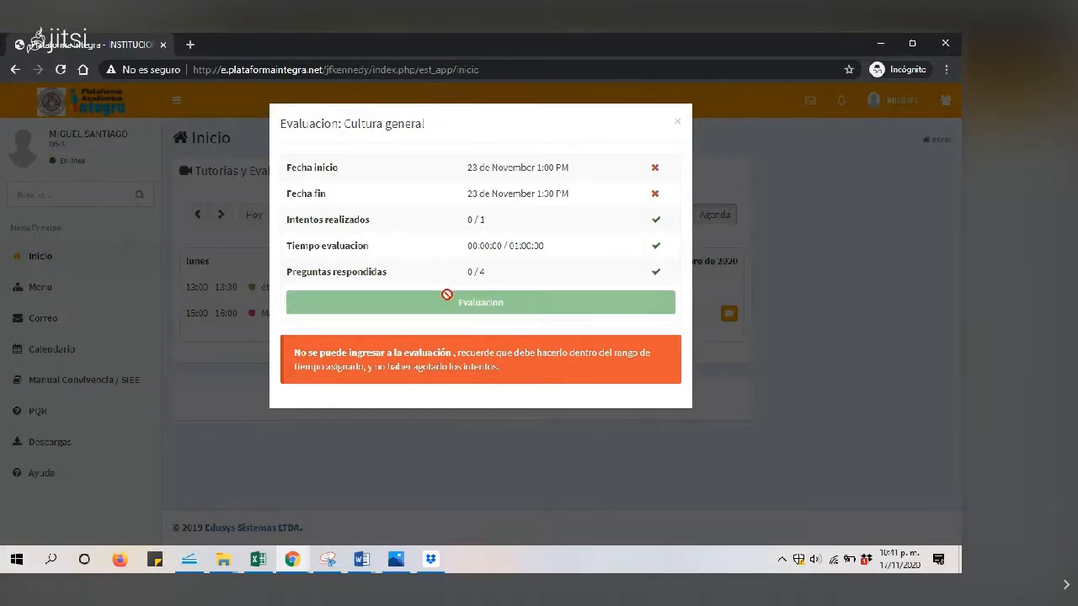
click(447, 305)
click(502, 306)
click(463, 305)
click(465, 305)
click(488, 303)
Review the evaluation's start and end dates, attempts made, evaluation time and answered questions, and close its information window
drag(467, 168, 569, 168)
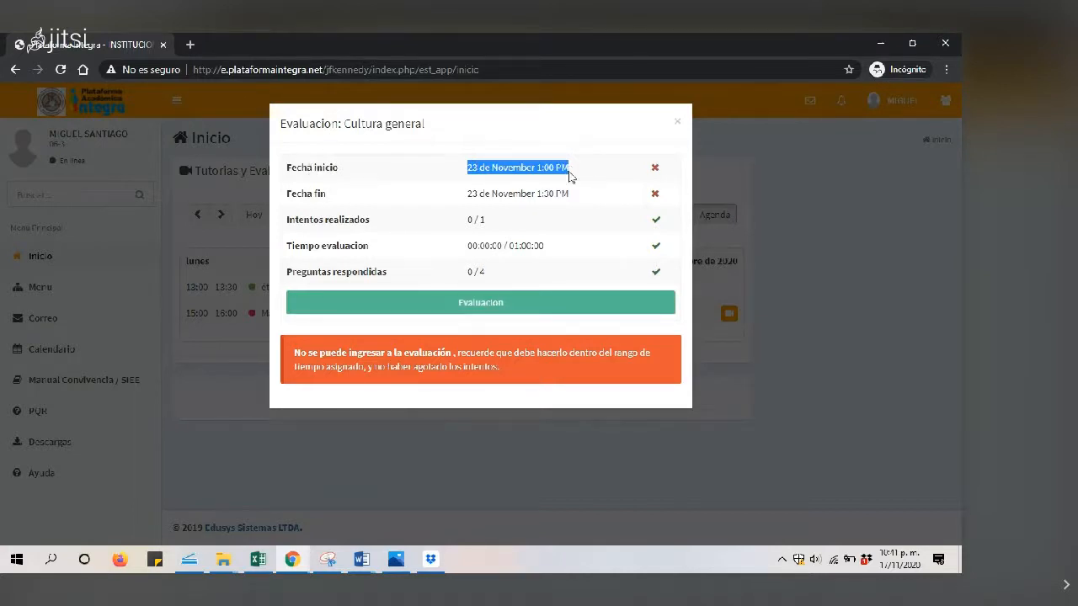
drag(533, 191, 551, 180)
click(576, 199)
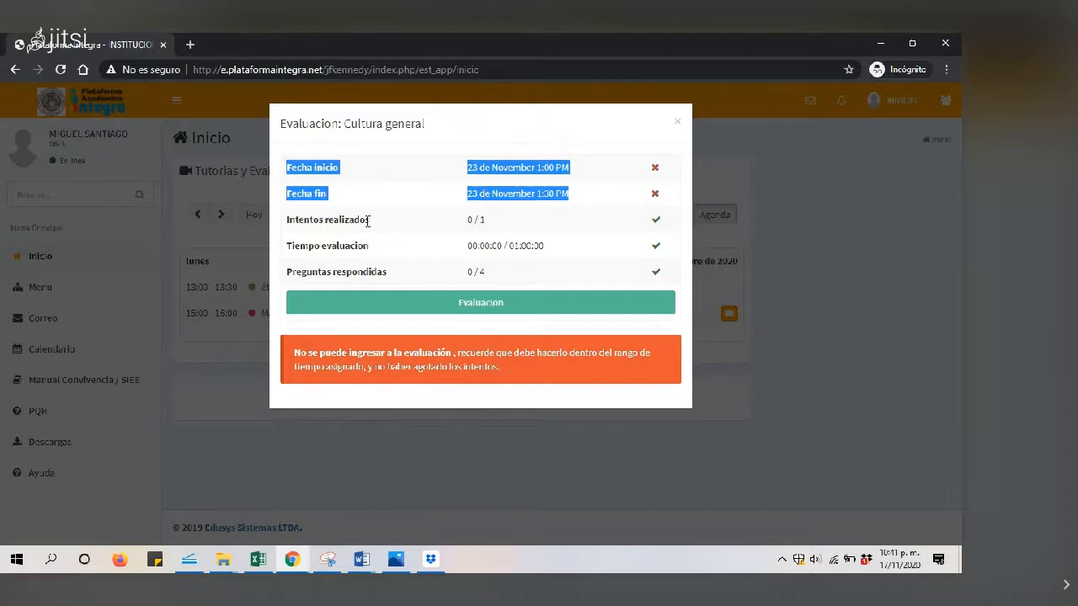
drag(465, 221, 494, 225)
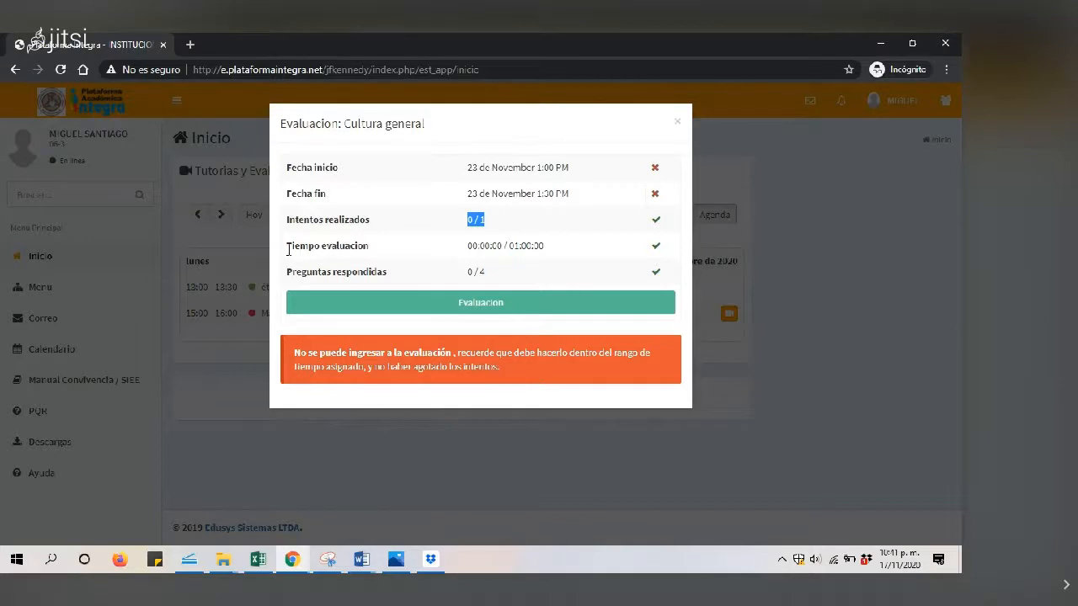
drag(287, 249, 545, 252)
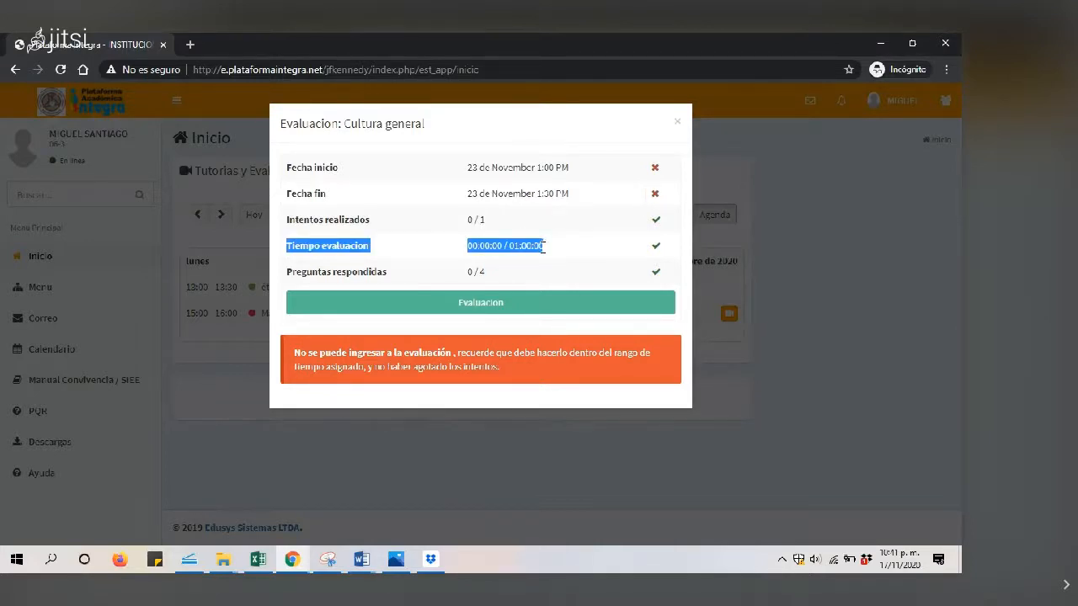
drag(302, 276, 486, 278)
click(479, 274)
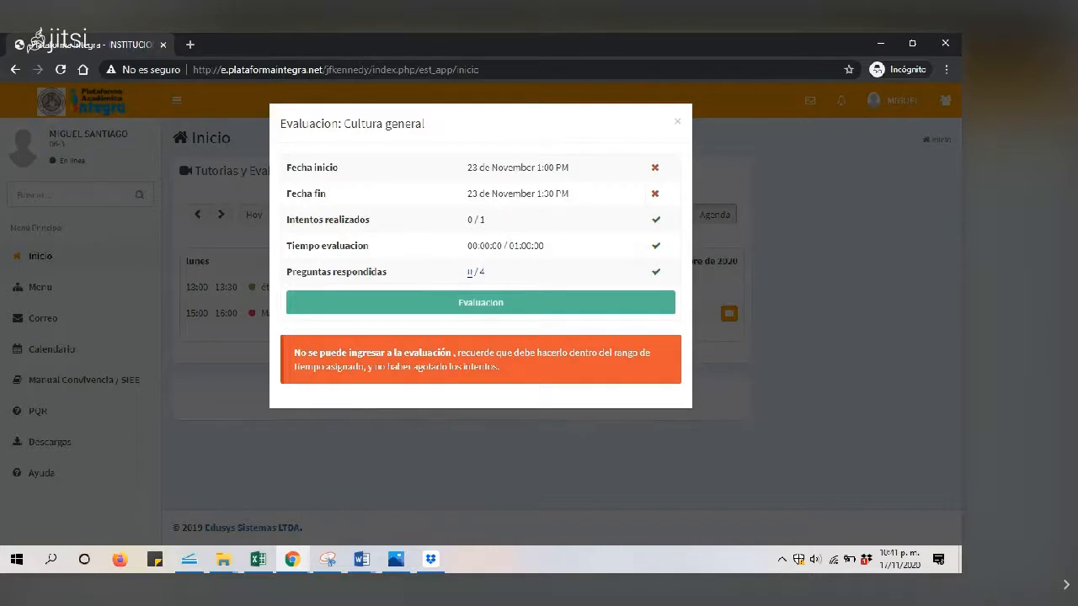
double_click(480, 272)
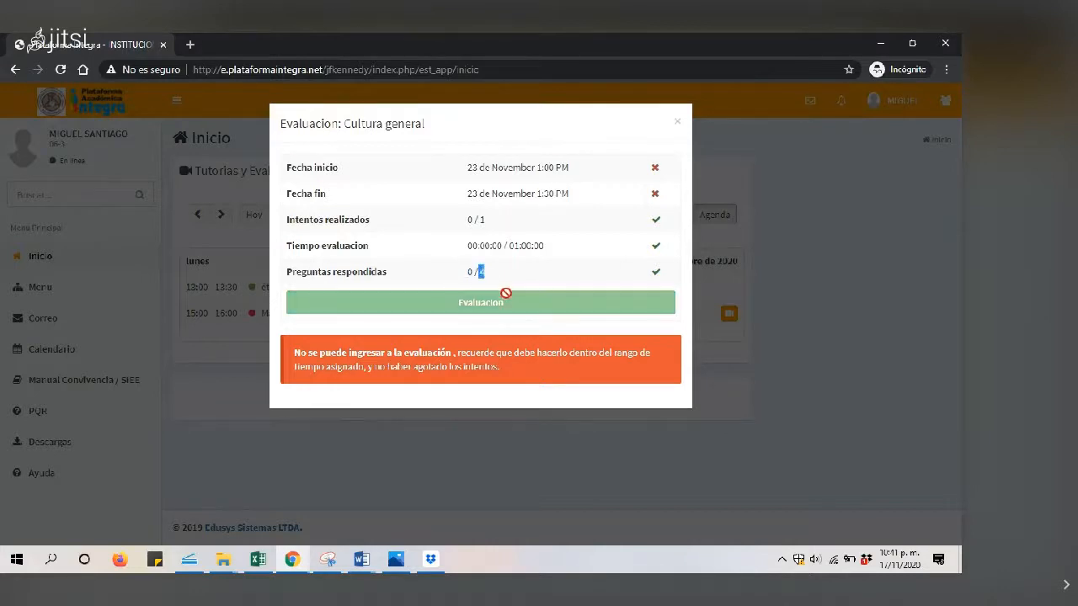
click(679, 122)
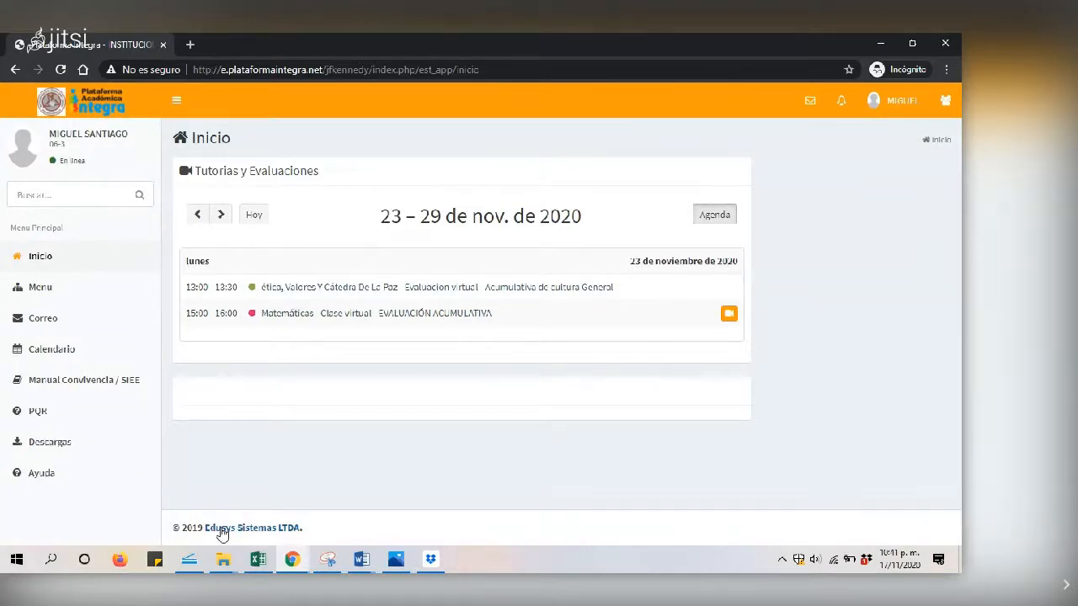
Switch back to the teacher's browser window and close the generated password report
click(290, 560)
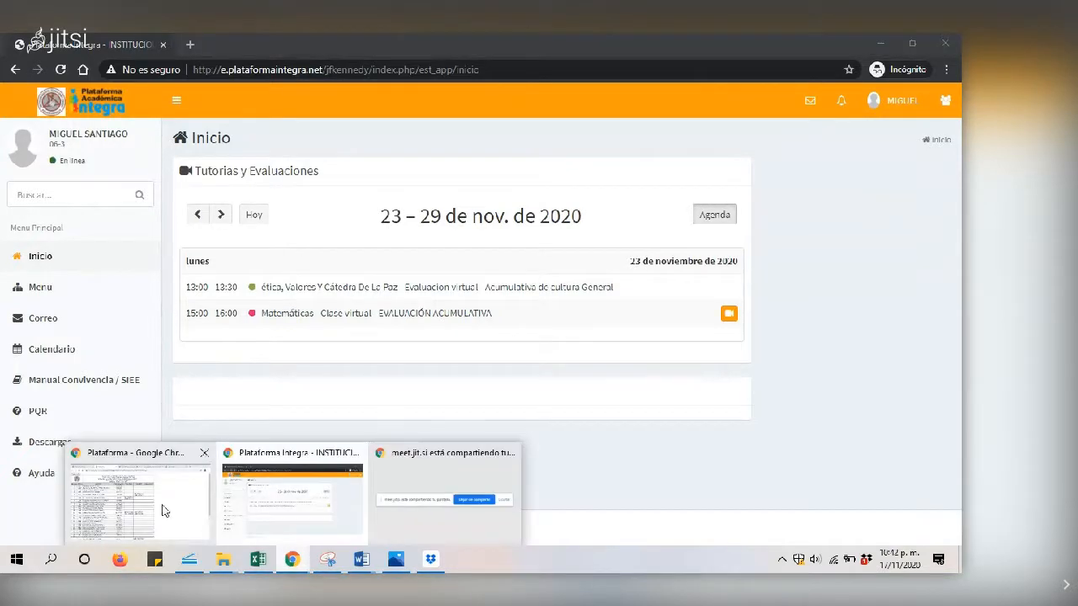
click(161, 510)
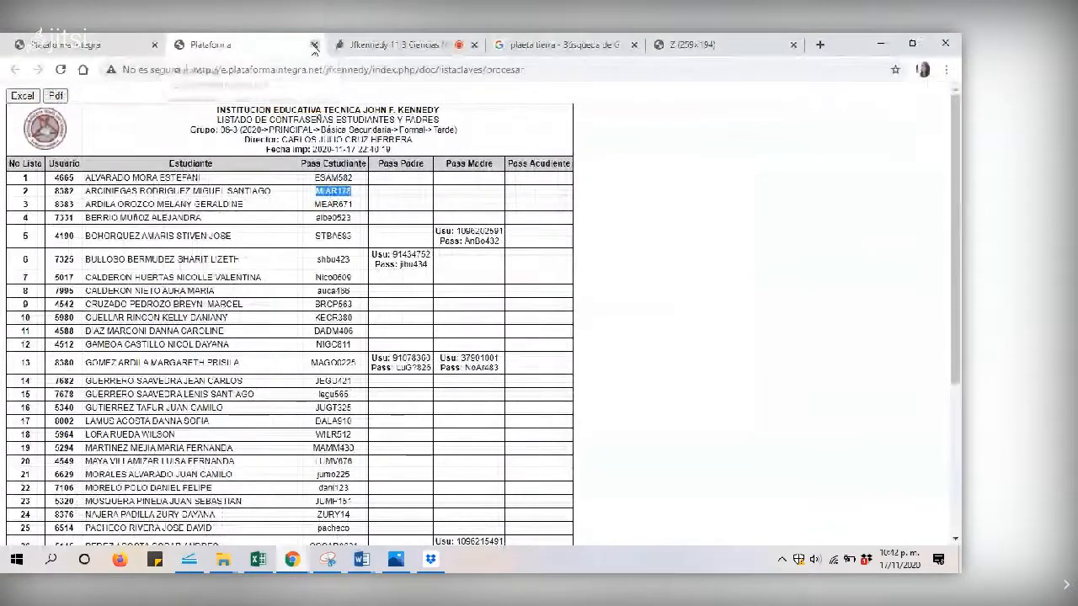
click(314, 44)
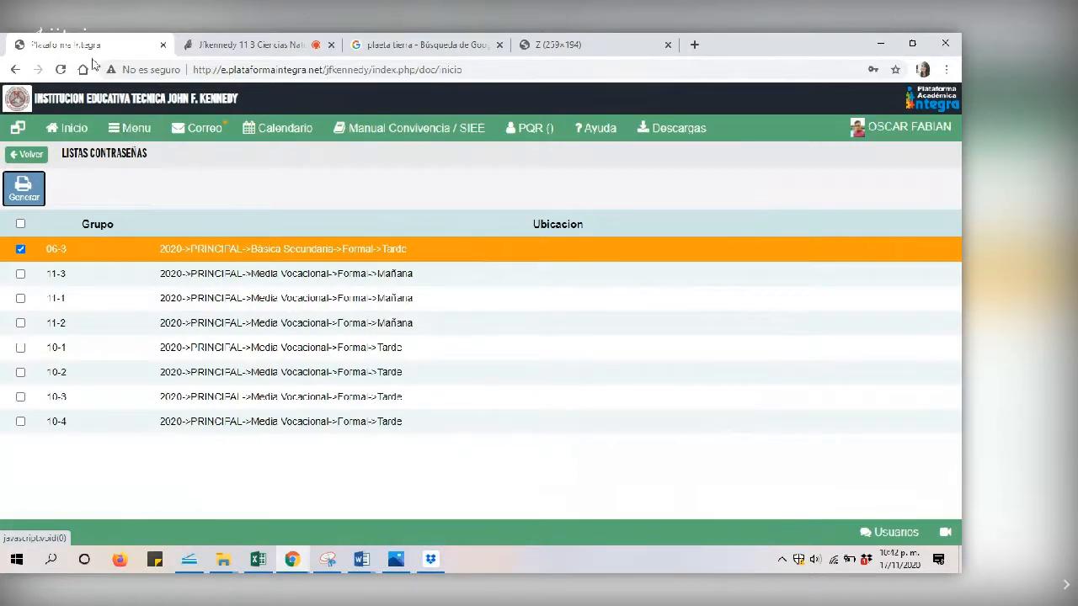
Open the 06-3 task board for Ética, Valores Y Cátedra De La Paz and review the Acumulativa de cultura General event
click(131, 129)
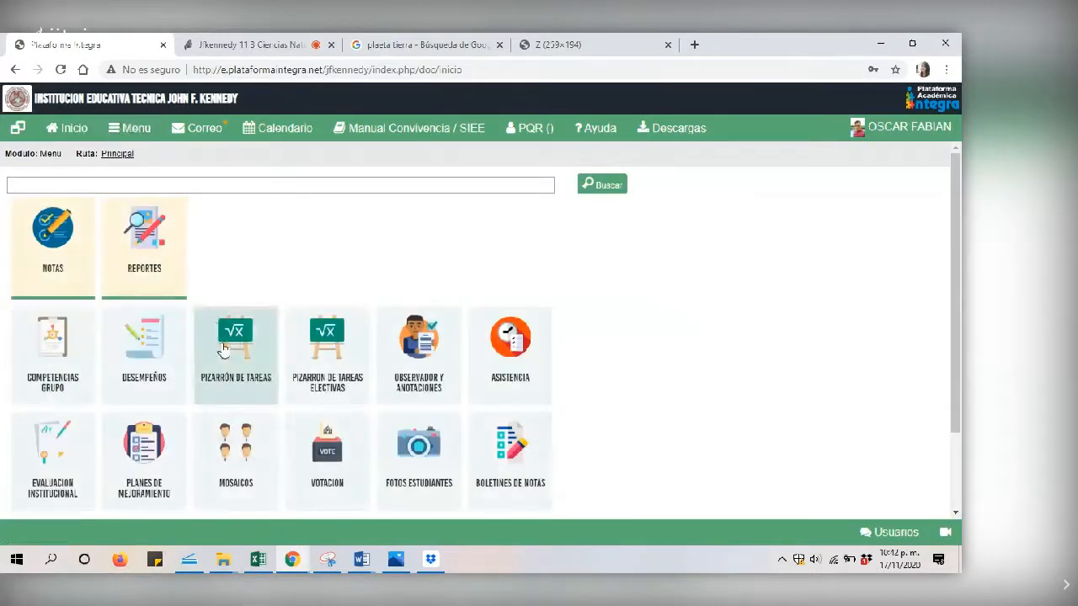
click(223, 349)
scroll(958, 487, down, 1)
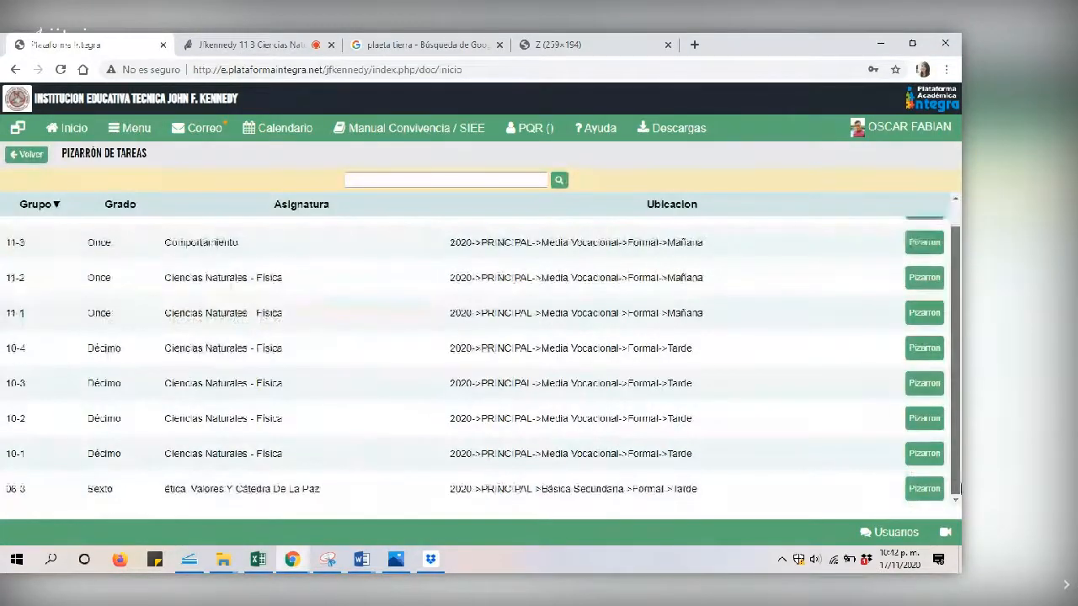
click(924, 488)
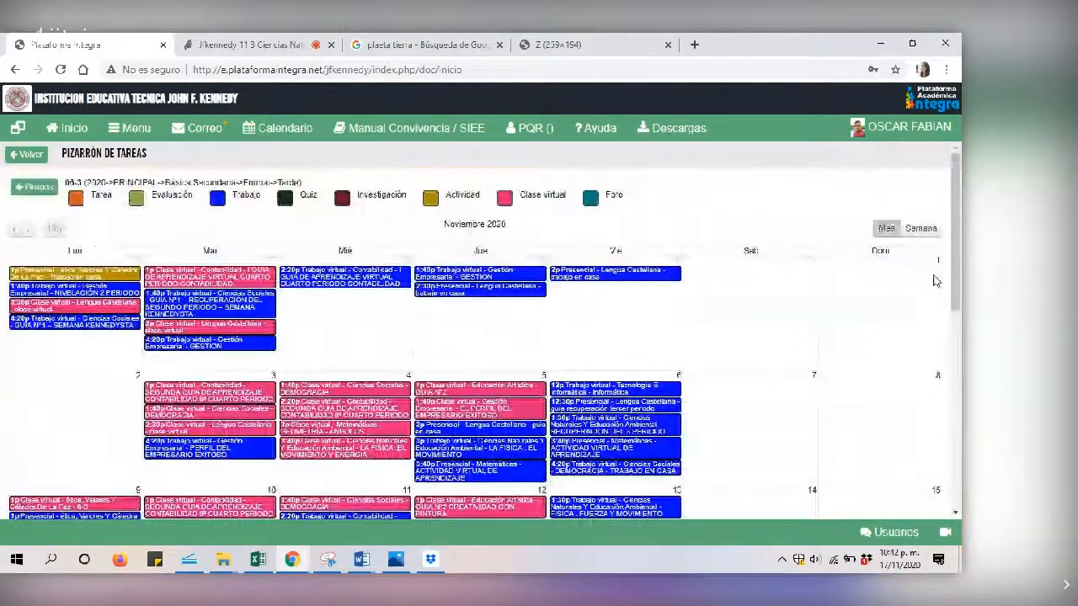
drag(958, 247, 958, 387)
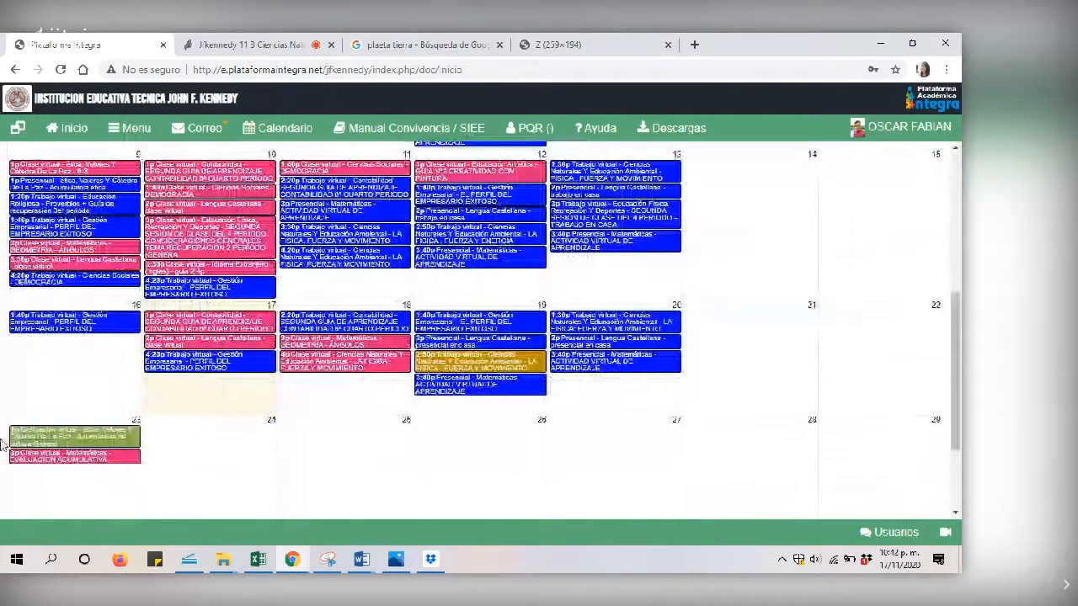
click(97, 440)
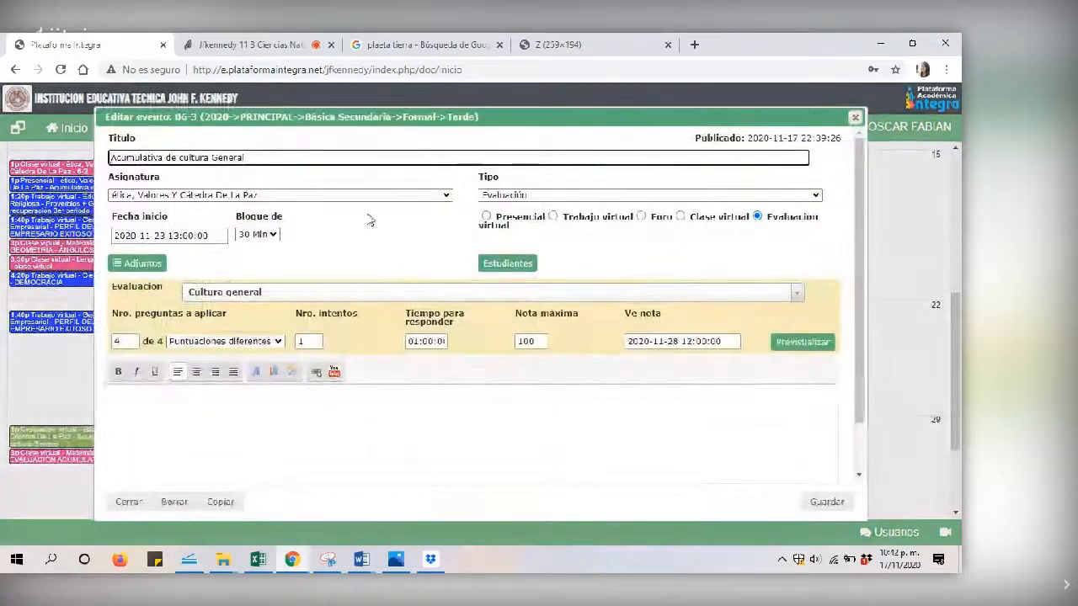
click(855, 118)
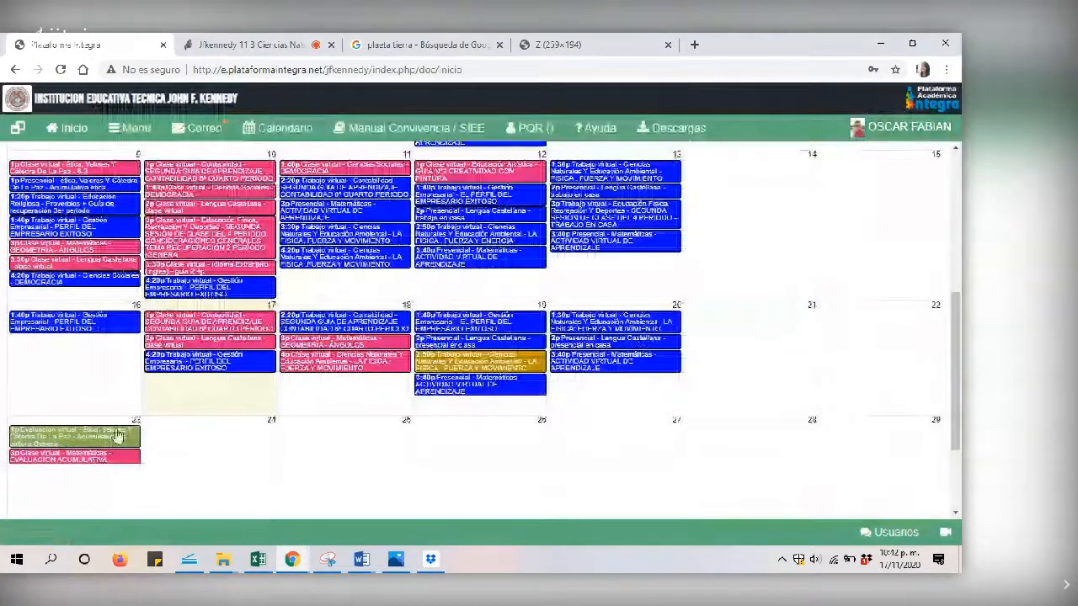
Show the week of November 23 and move the cultura General evaluation to Tuesday 11/24 at 1pm, checking its event details
click(79, 426)
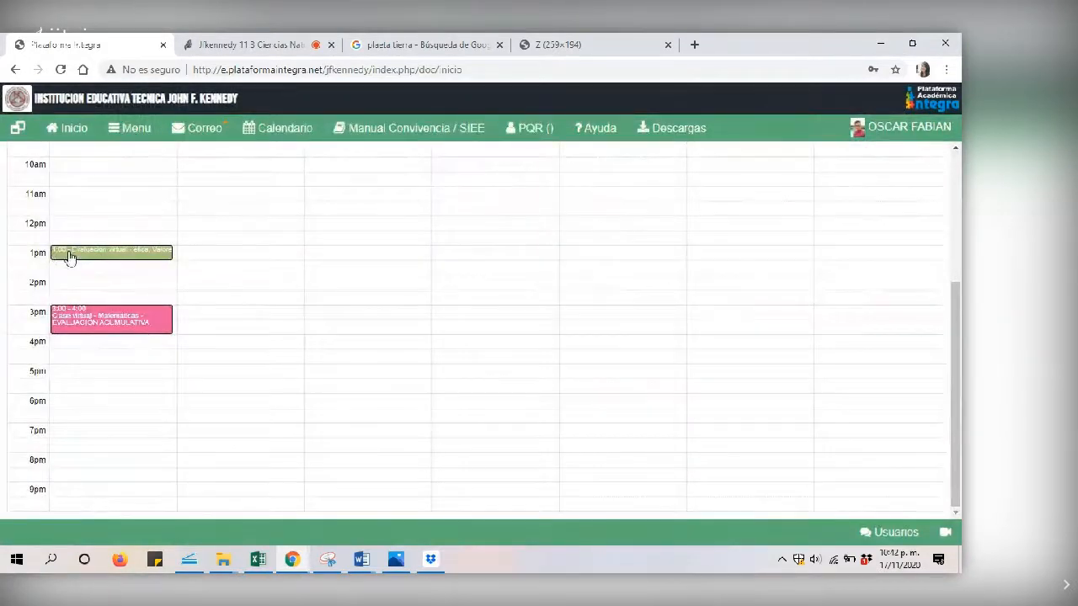
drag(70, 257, 210, 258)
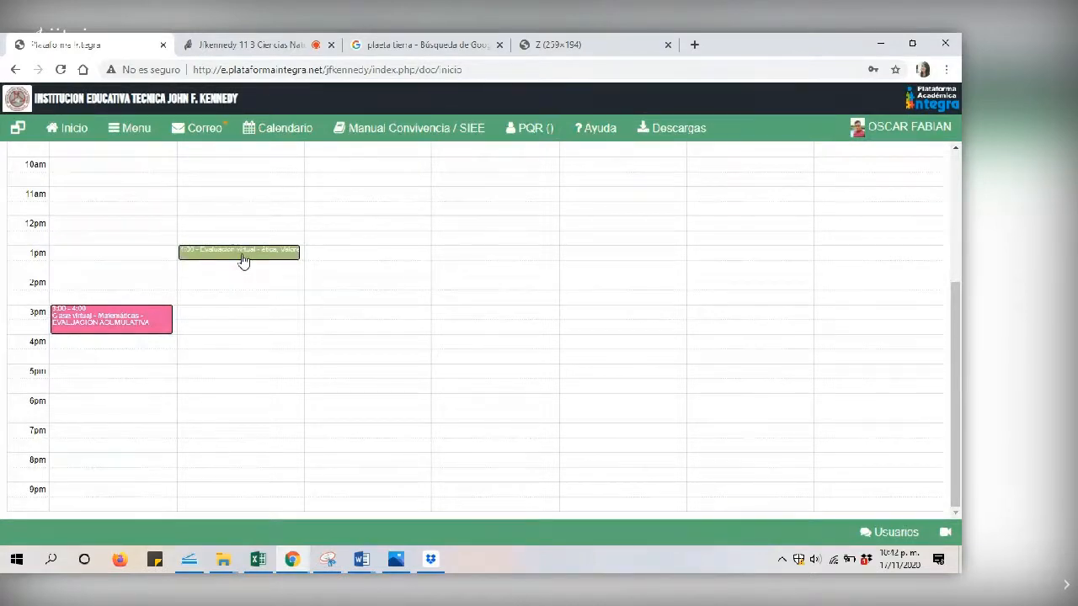
click(243, 257)
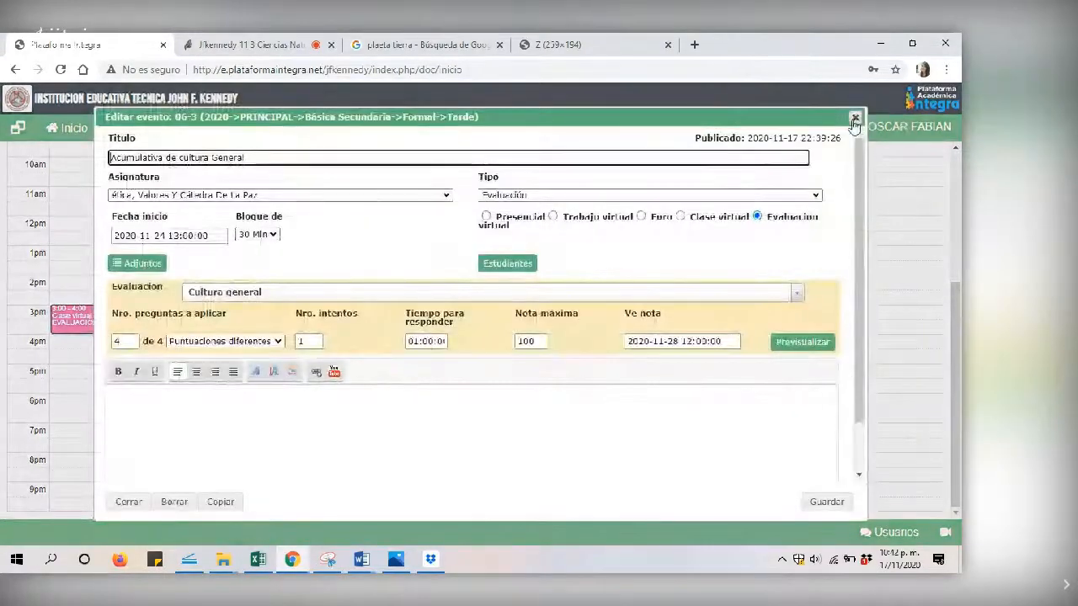
click(854, 120)
Try the evaluation on Monday 11/23 and Thursday 11/26 at 6am, return it to Tuesday 11/24 at 1pm, and check its details
drag(185, 259, 103, 253)
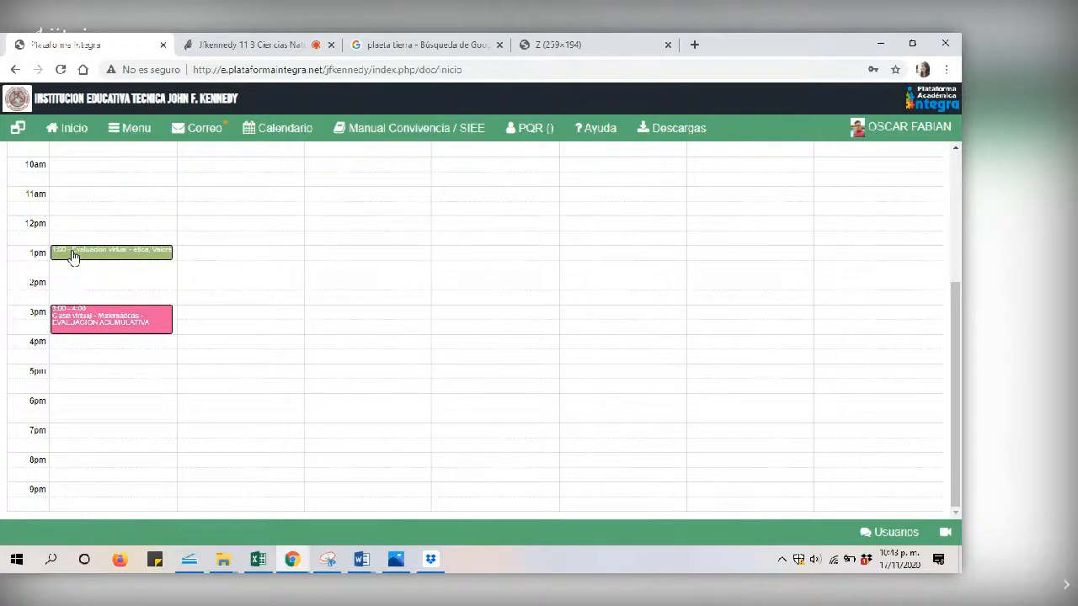
drag(73, 257, 204, 261)
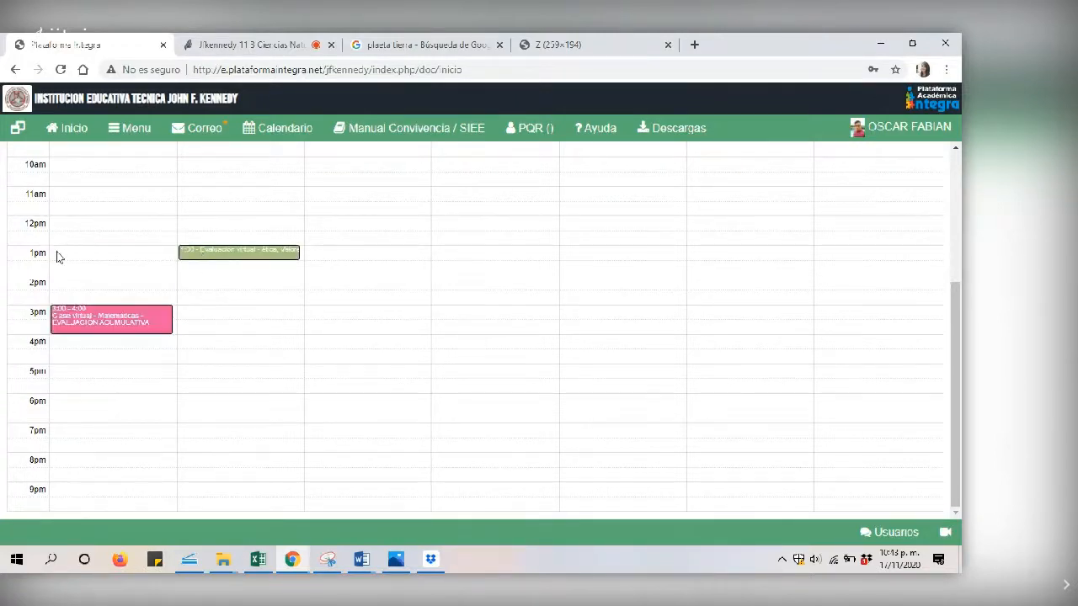
drag(956, 340, 956, 262)
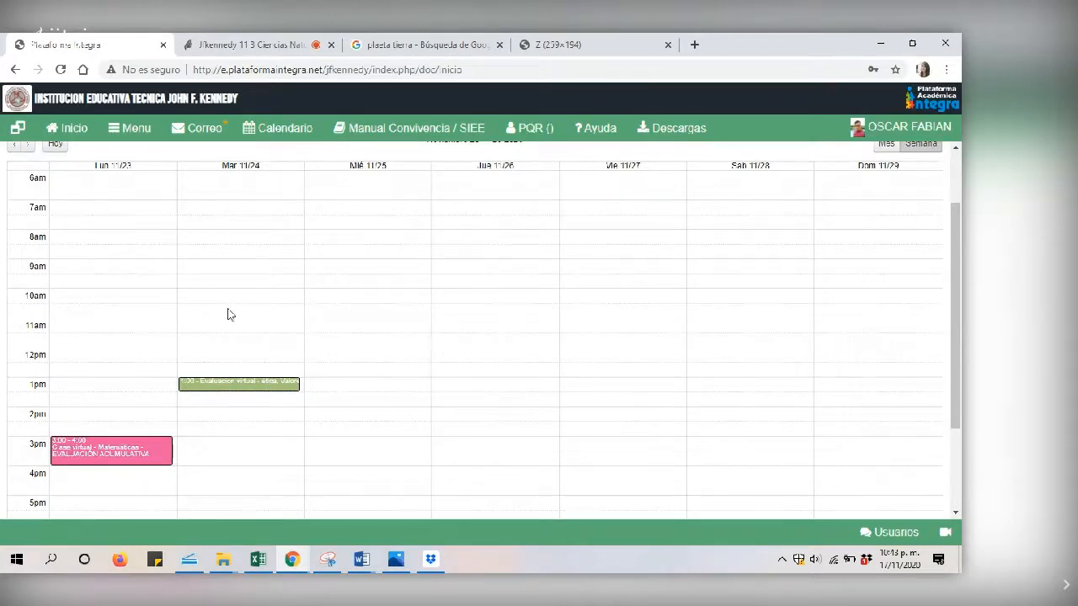
mouse_move(224, 385)
mouse_down()
mouse_move(228, 433)
mouse_move(423, 326)
mouse_move(493, 178)
mouse_move(212, 385)
mouse_up()
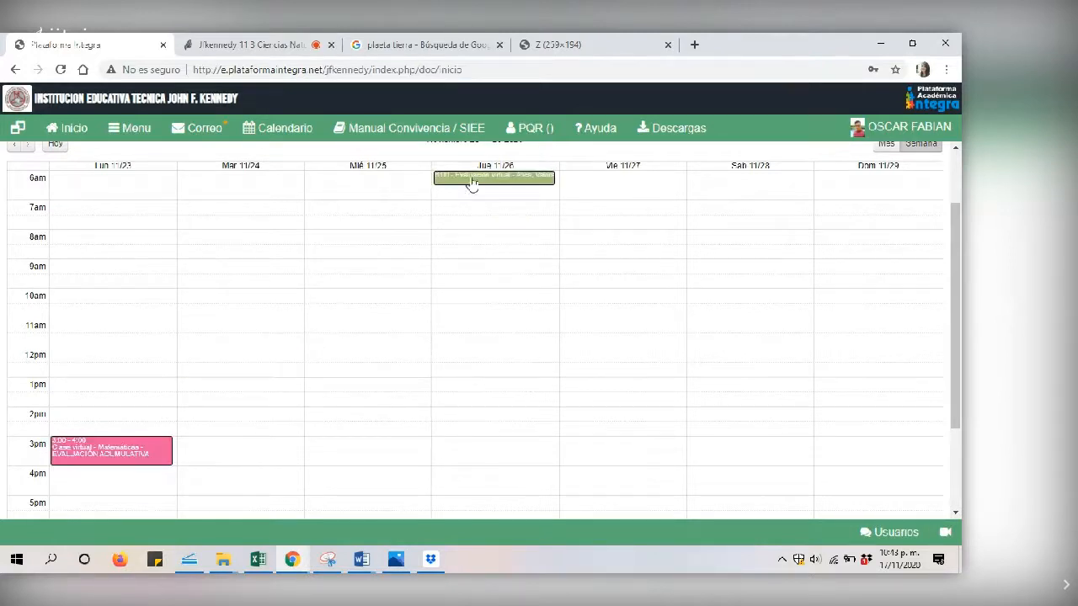
drag(471, 183, 197, 387)
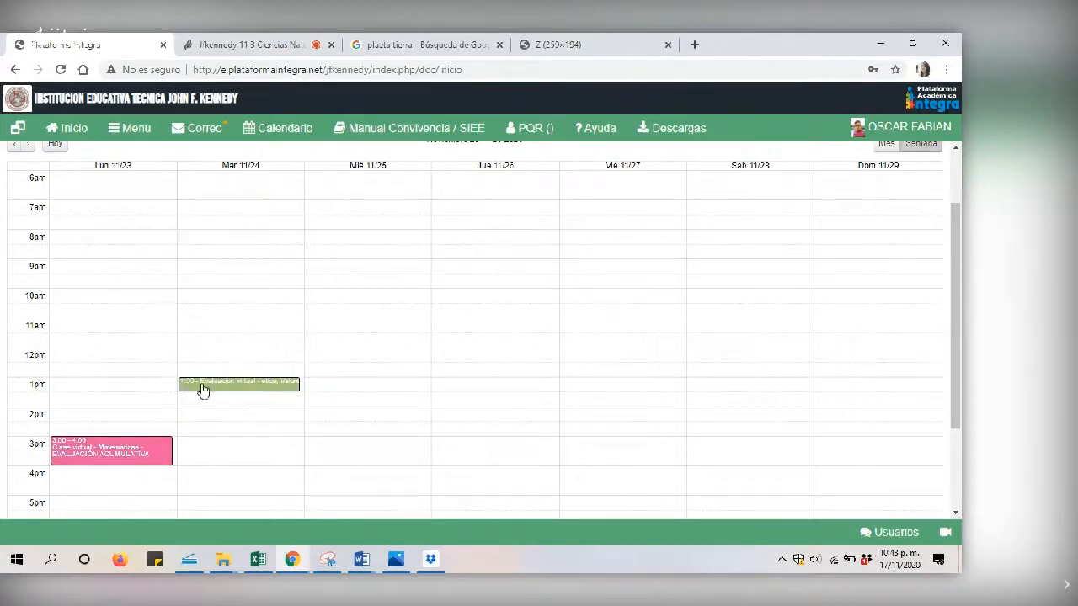
click(203, 387)
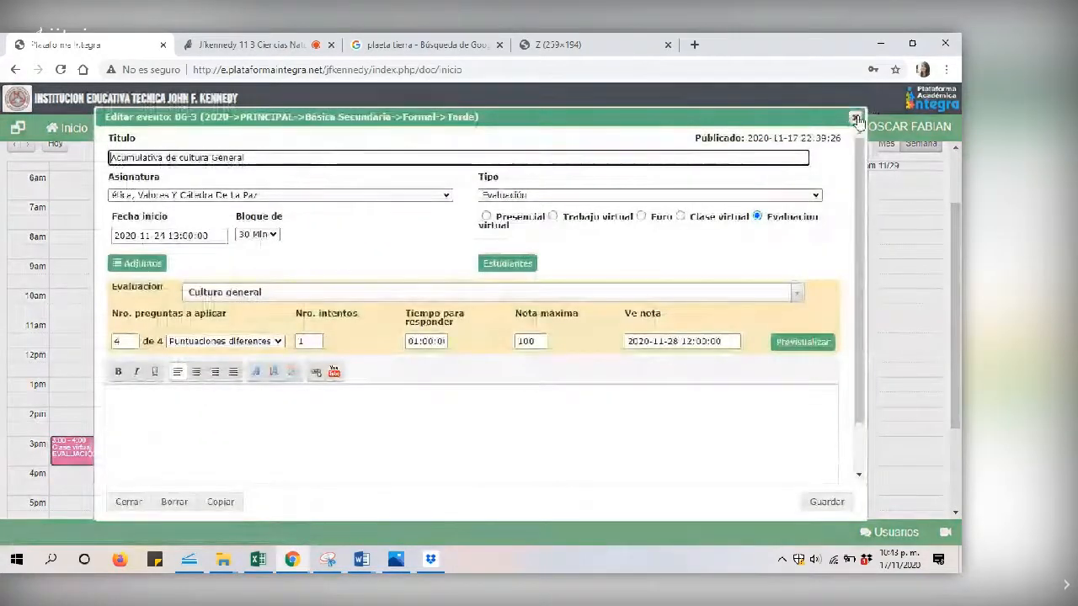
click(93, 455)
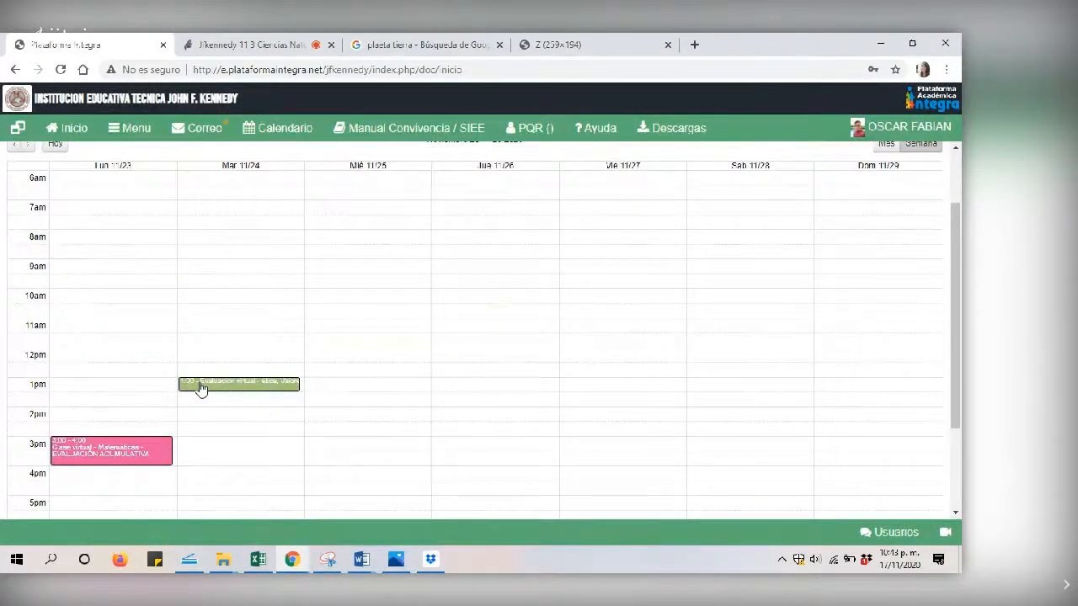
Set the maximum grade of the Acumulativa de cultura General evaluation to 80 and save the event
click(201, 388)
click(533, 341)
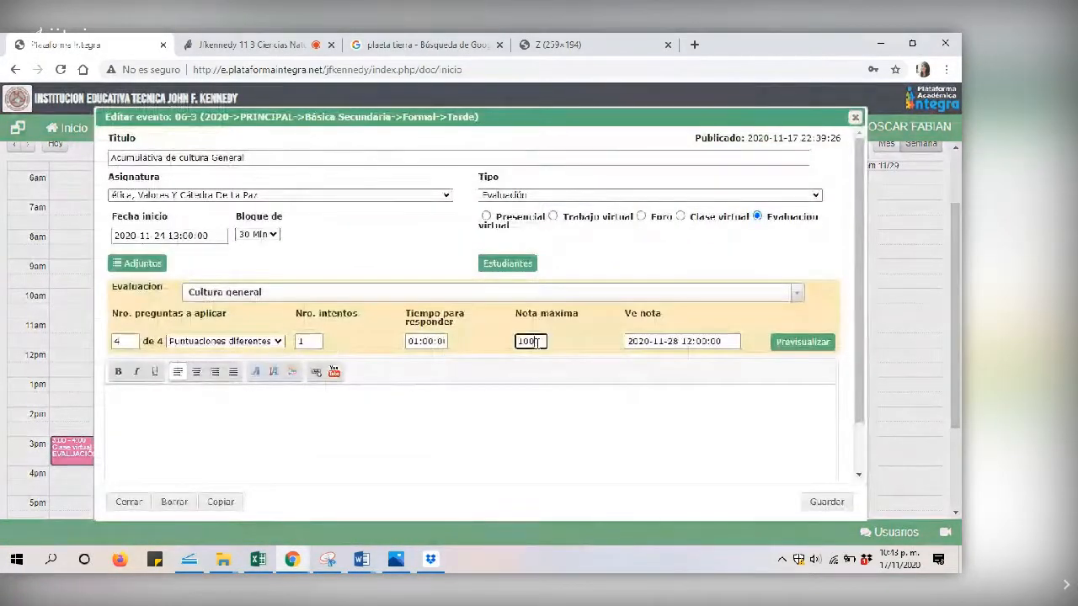
double_click(536, 342)
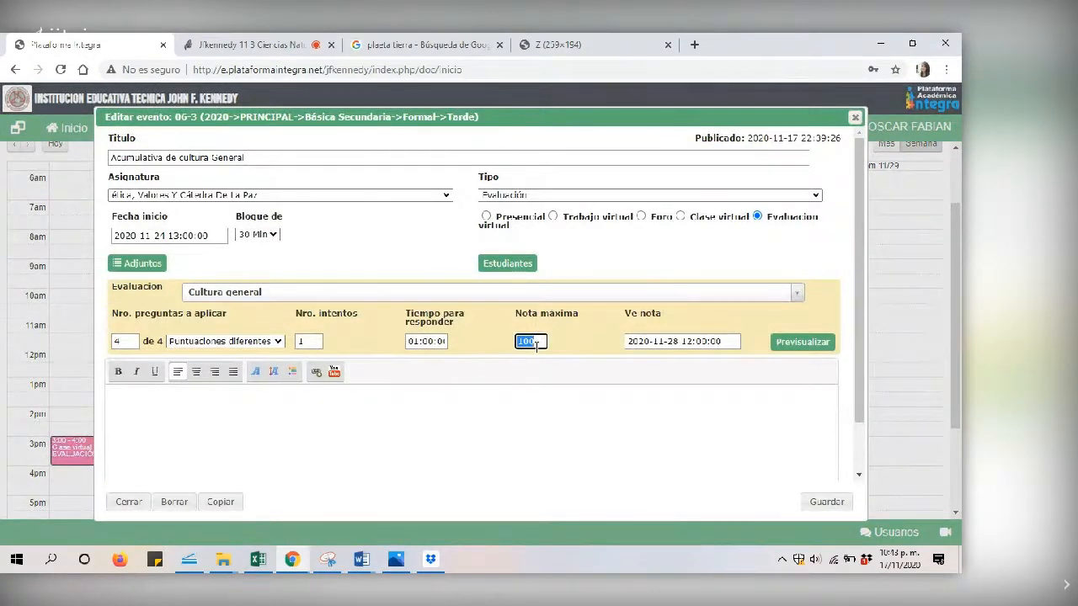
click(542, 341)
drag(535, 343, 504, 345)
text(80)
double_click(125, 343)
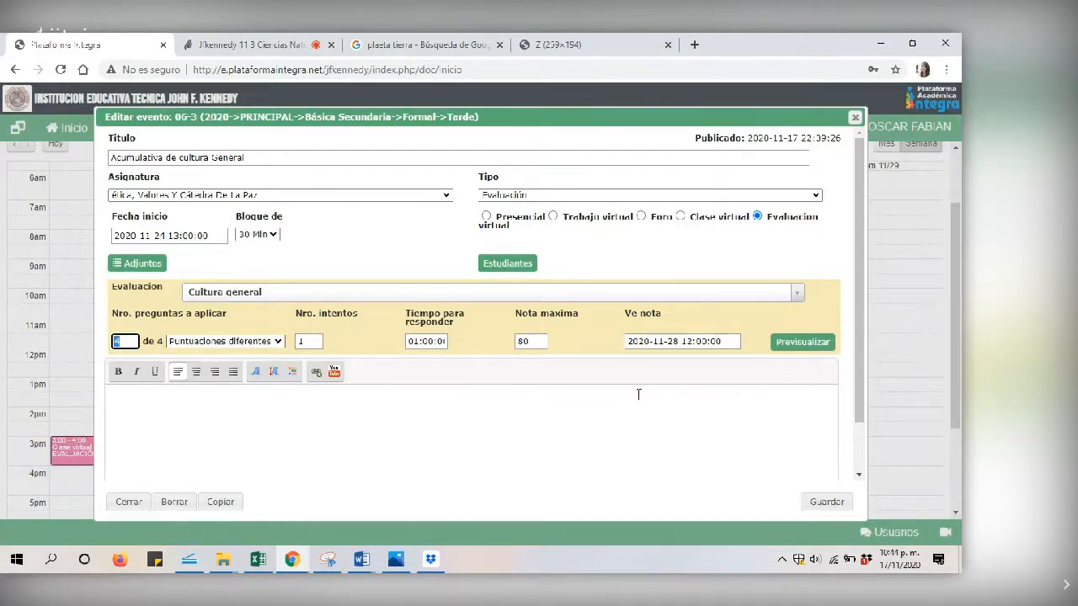
click(827, 504)
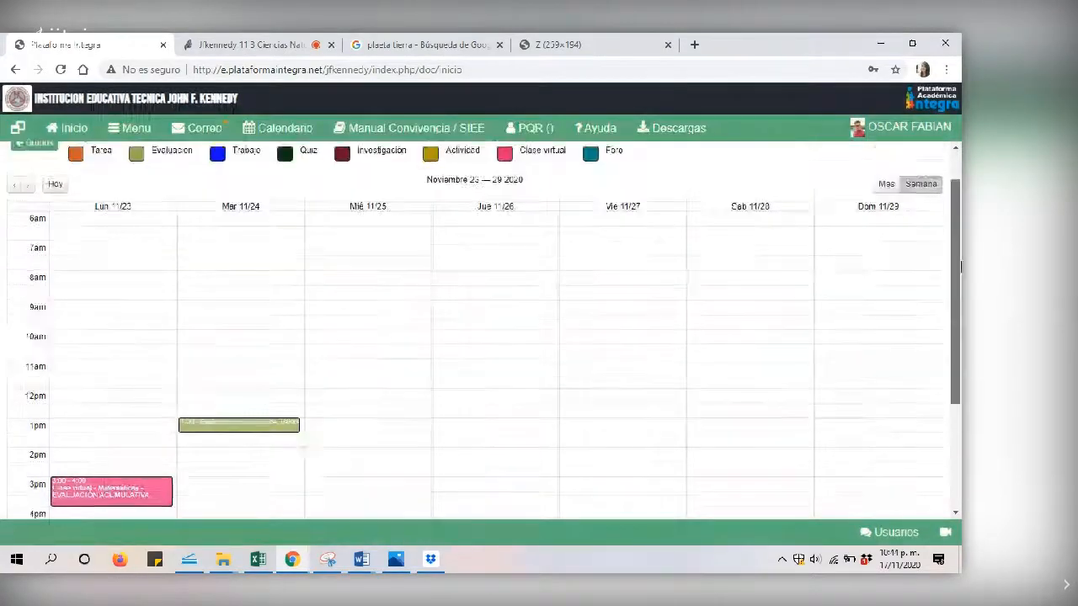
List the virtual evaluations for grade Sexto and subject ética, Valores Y Cátedra De La Paz from all teachers
click(125, 135)
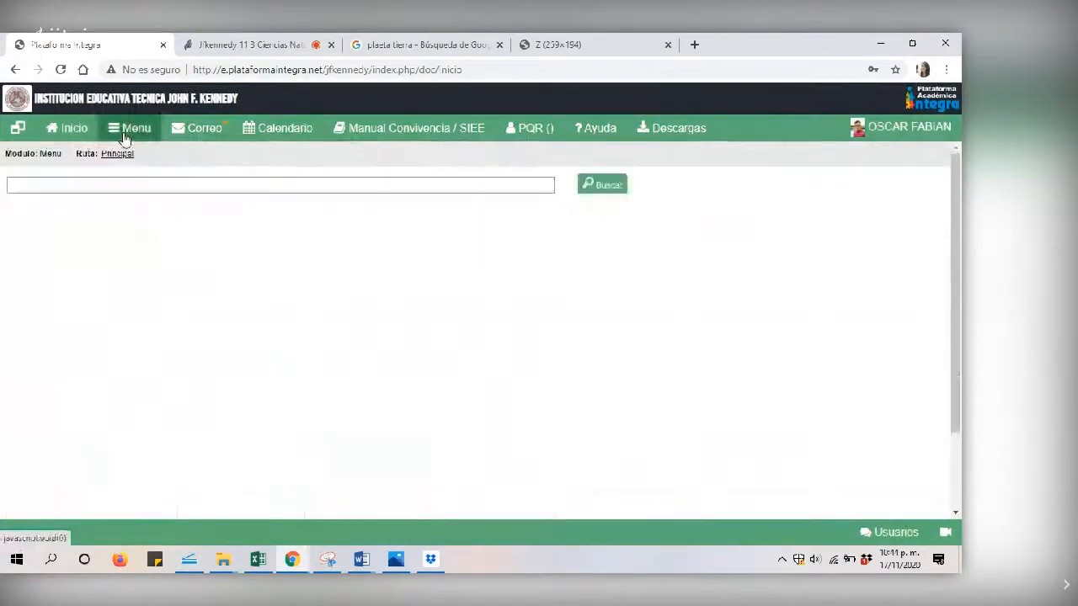
scroll(279, 385, down, 2)
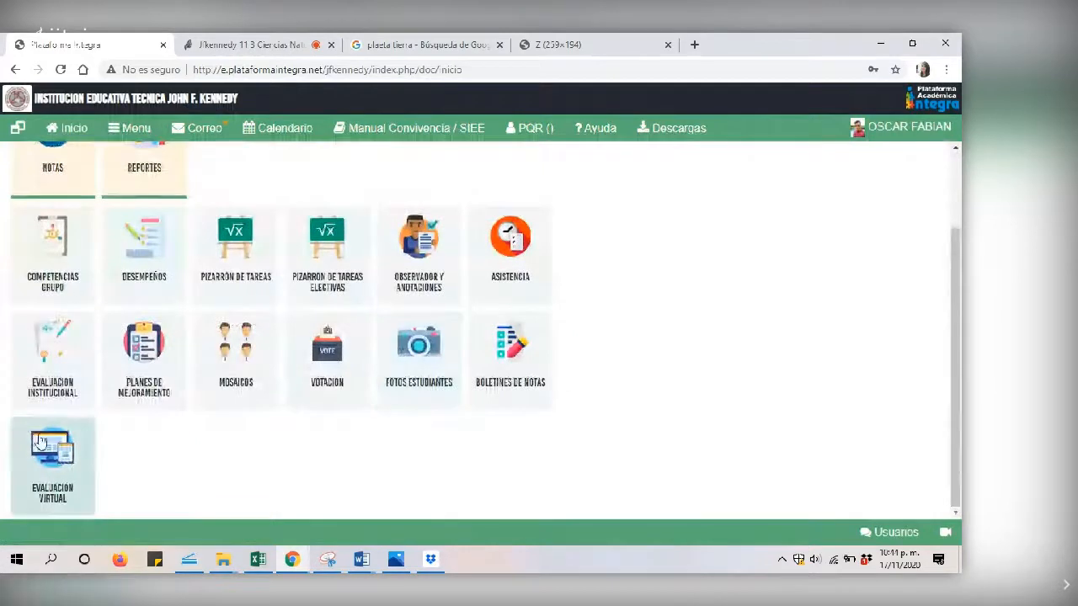
click(40, 442)
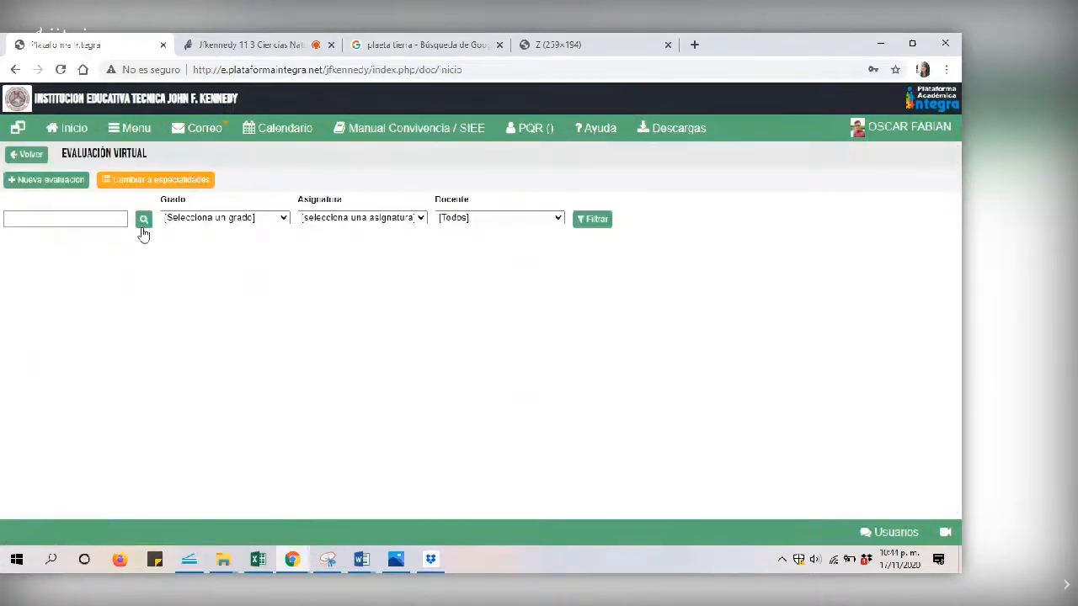
click(204, 224)
click(202, 241)
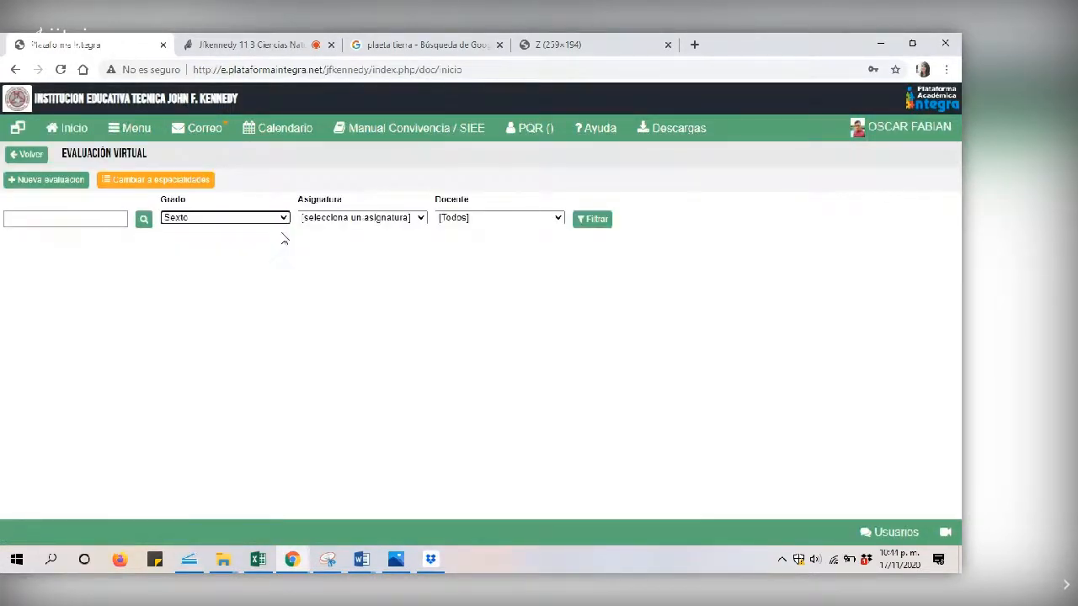
click(353, 218)
click(330, 240)
click(472, 218)
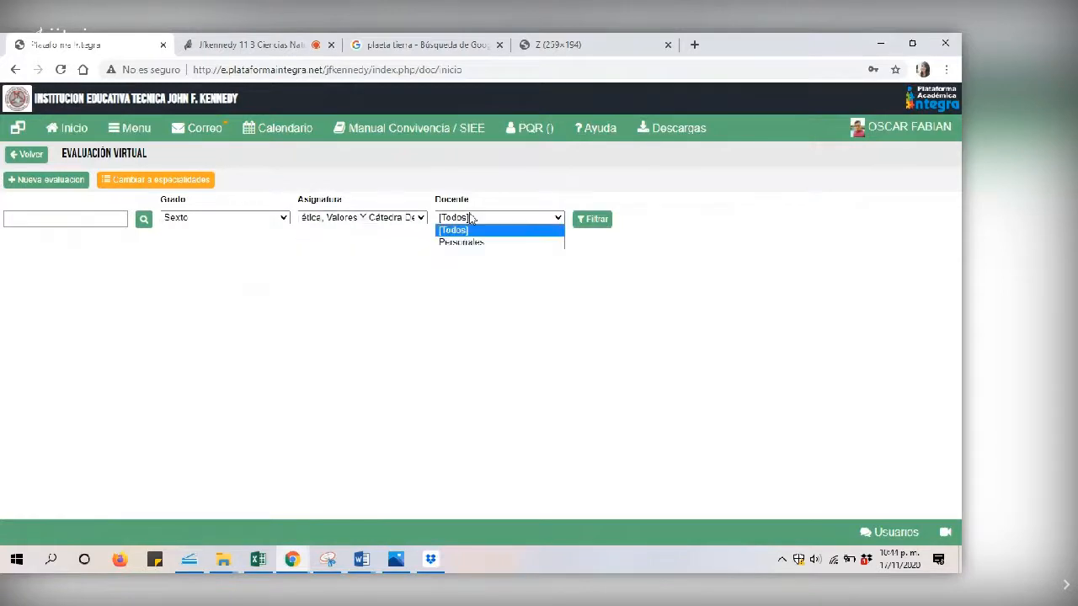
click(453, 230)
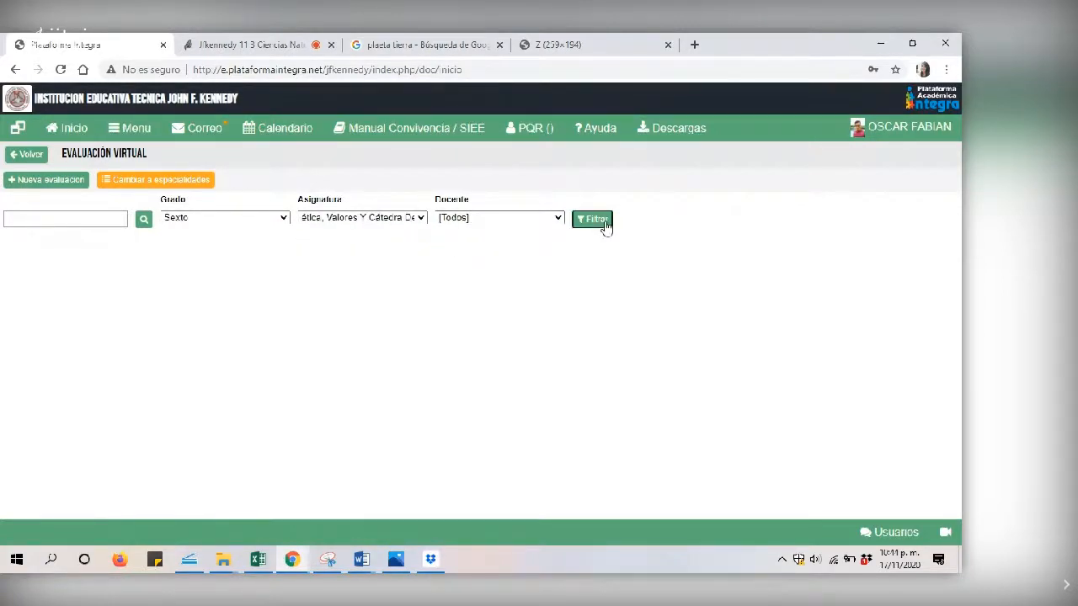
click(600, 221)
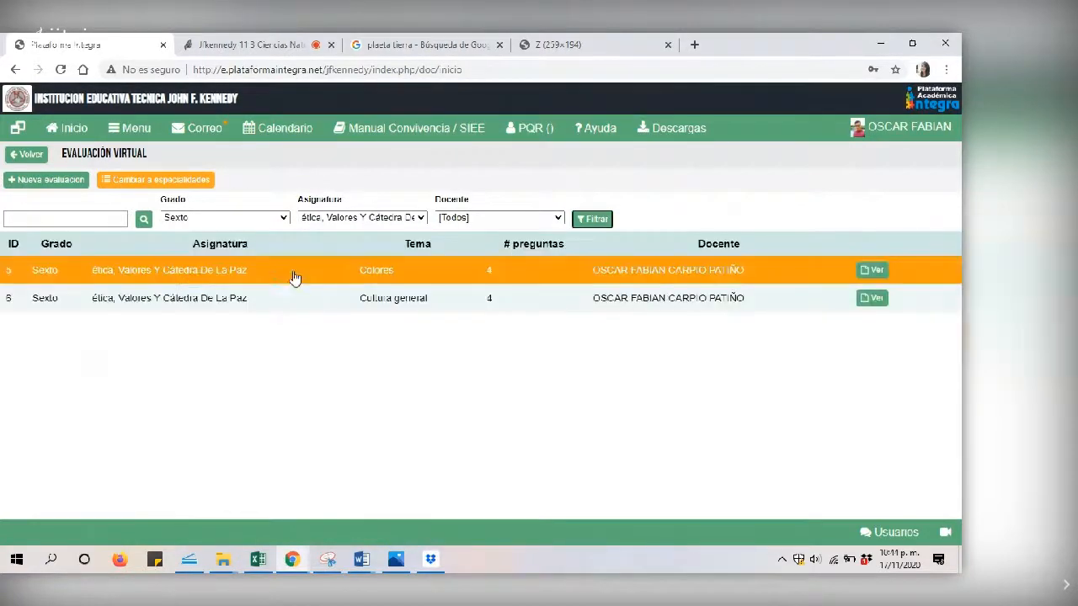
Filter the Sexto evaluation list to show only personal evaluations
click(521, 220)
click(492, 243)
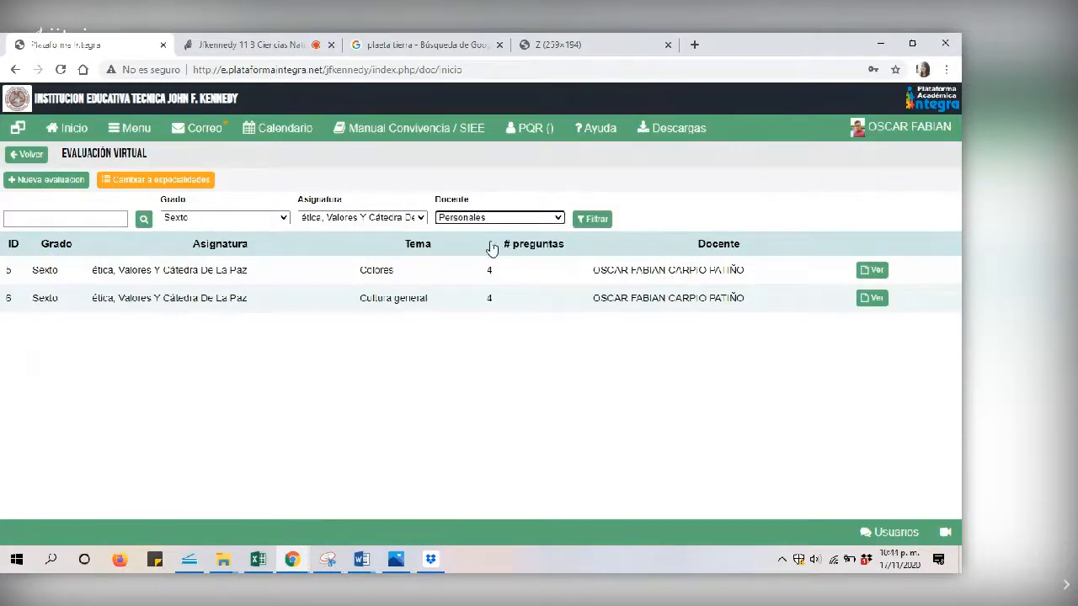
click(528, 219)
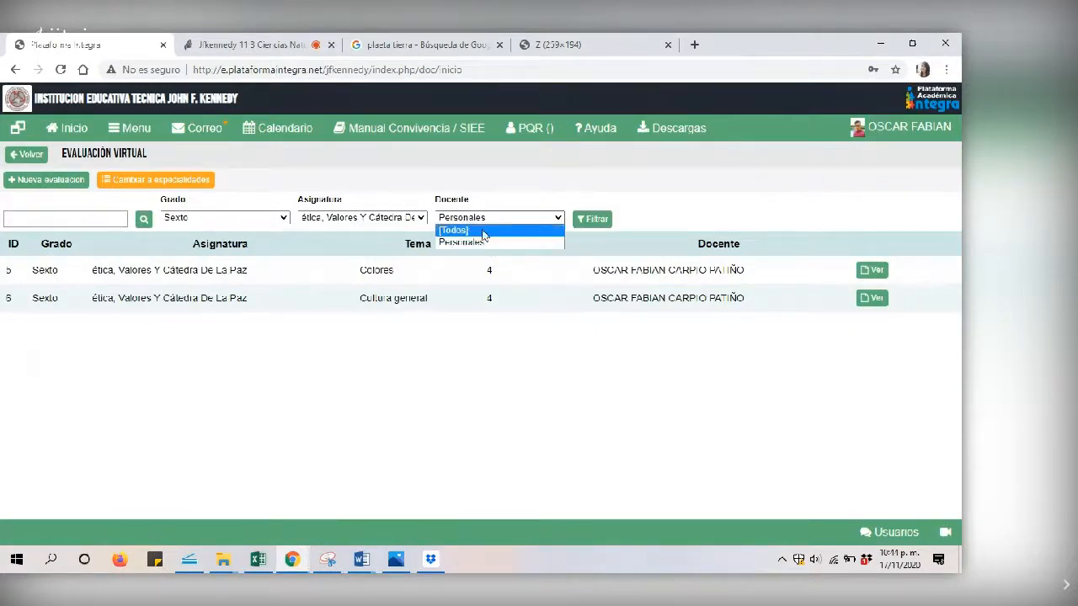
click(505, 230)
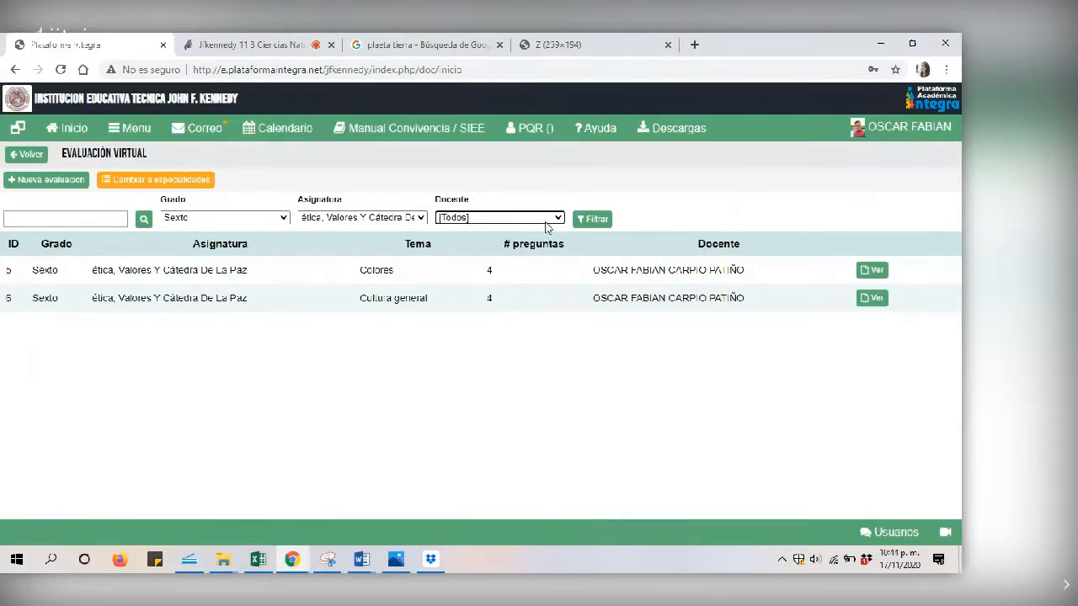
click(552, 220)
click(517, 241)
click(593, 220)
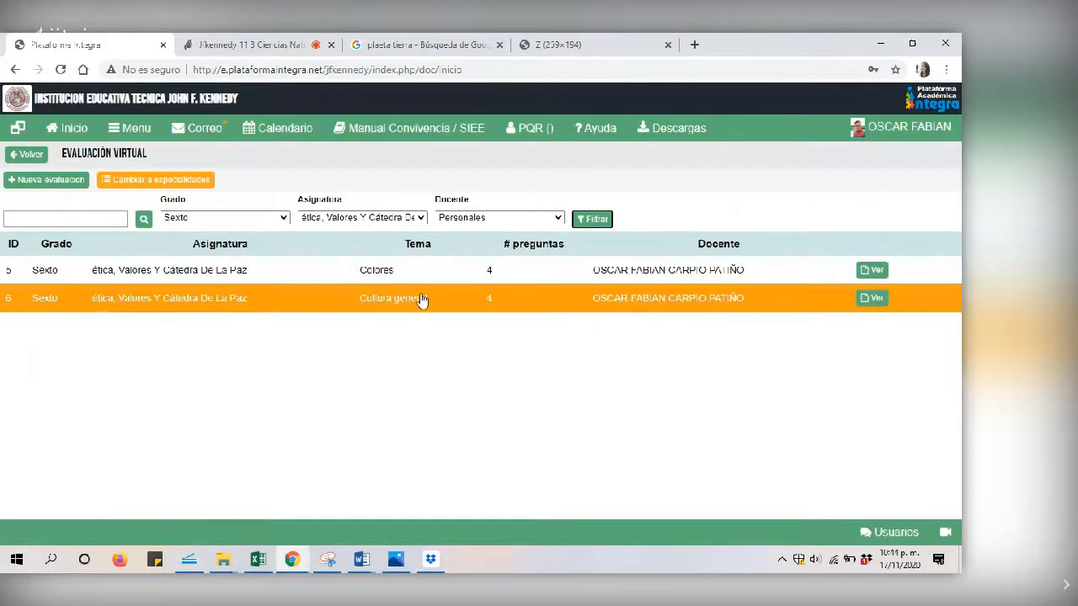
Open the Cultura general evaluation, deactivate the question "¿Que forma tiene la Tierra?" and save it
click(867, 299)
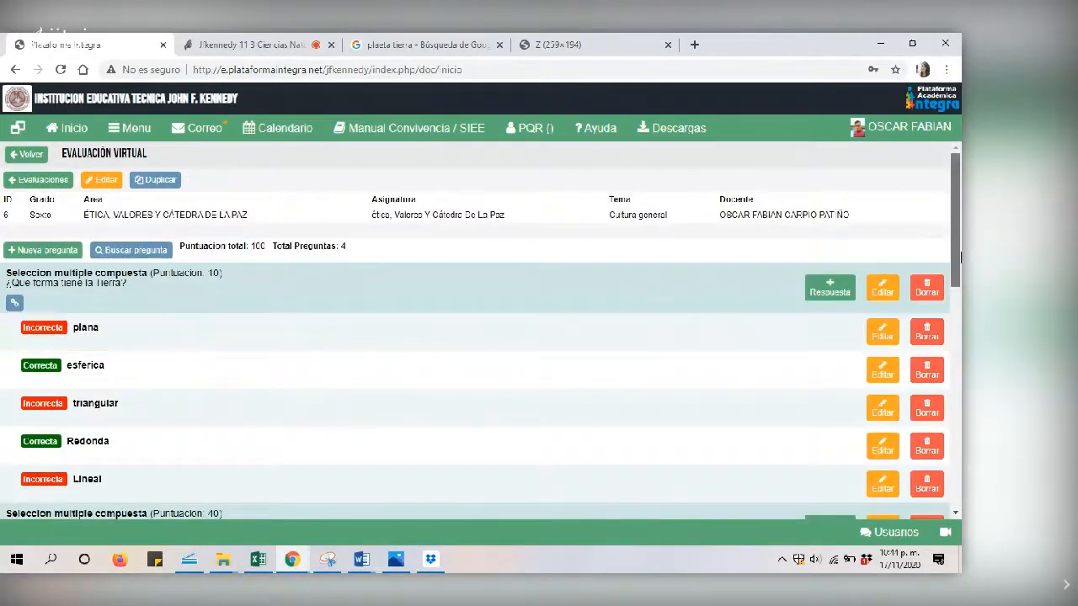
mouse_move(958, 256)
mouse_down()
mouse_move(959, 463)
mouse_move(960, 333)
mouse_move(946, 268)
mouse_up()
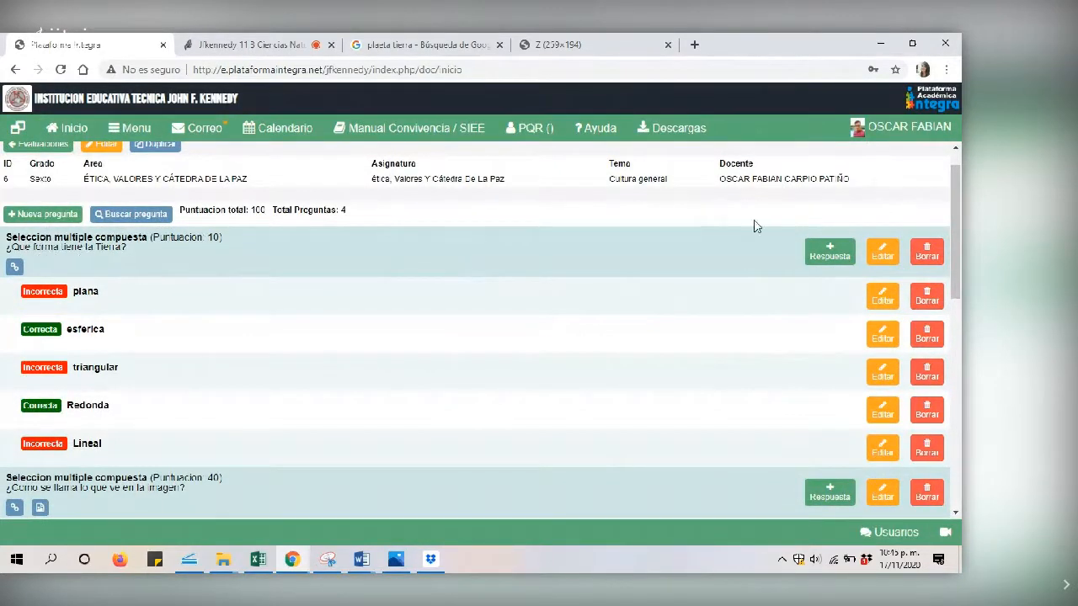
click(885, 257)
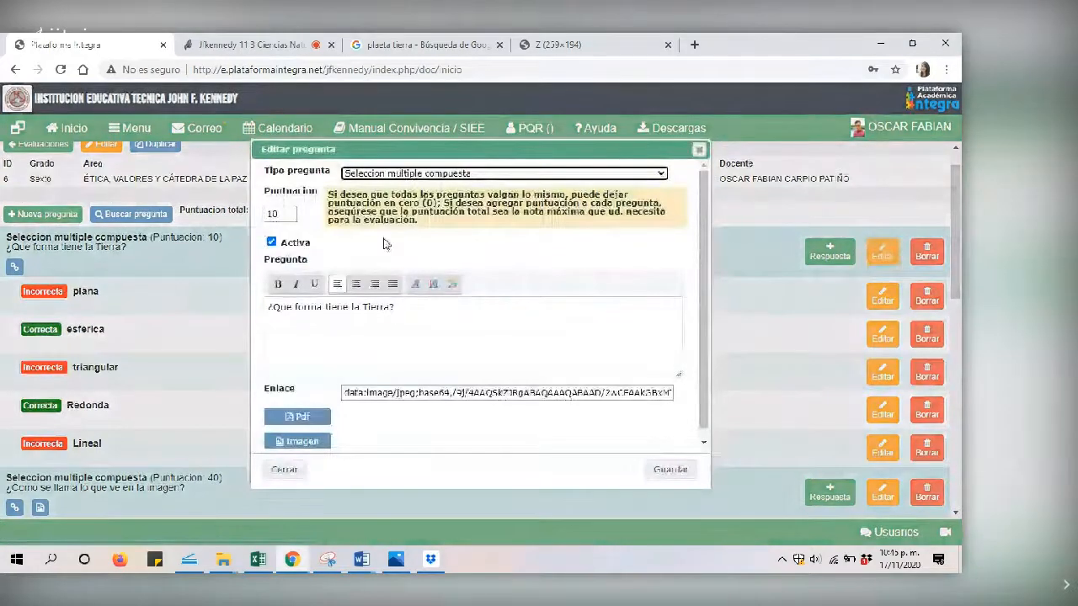
click(271, 242)
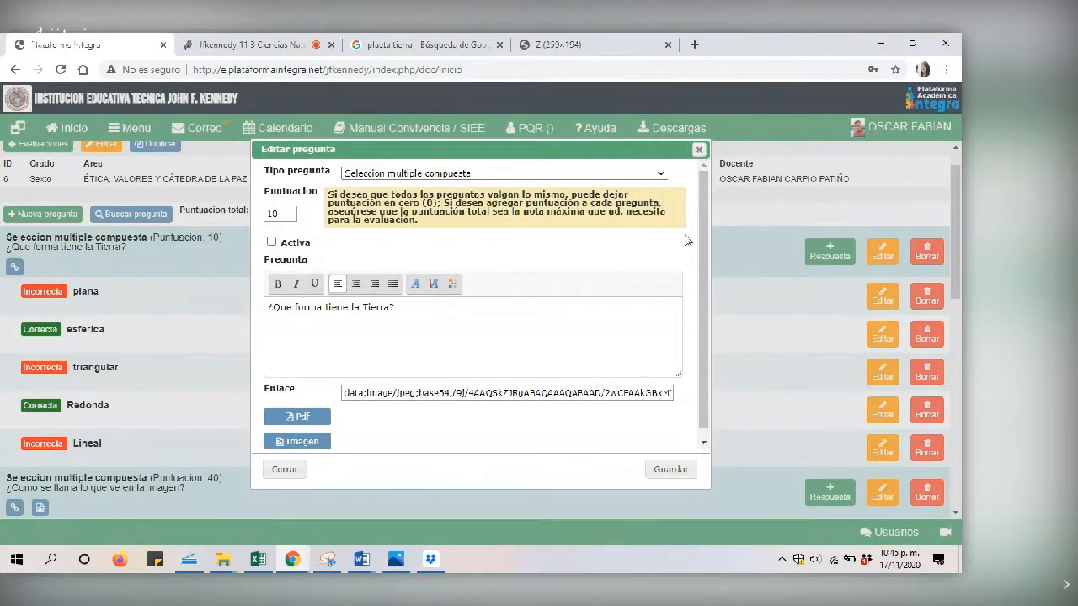
click(681, 471)
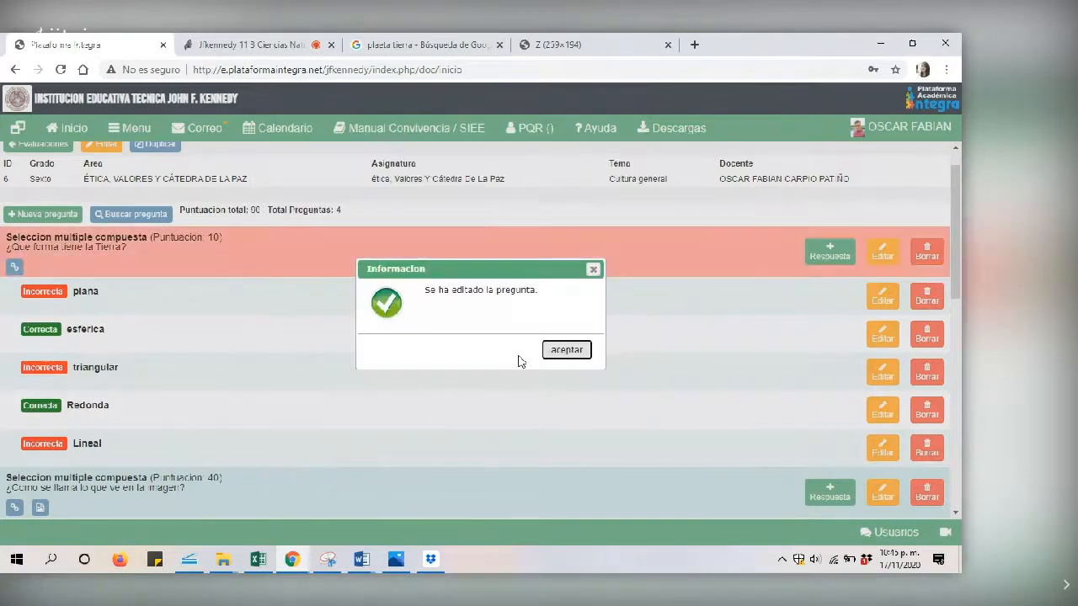
click(566, 351)
Deactivate the question "¿Como se llama lo que ve en la imagen?" and save it
scroll(960, 223, down, 1)
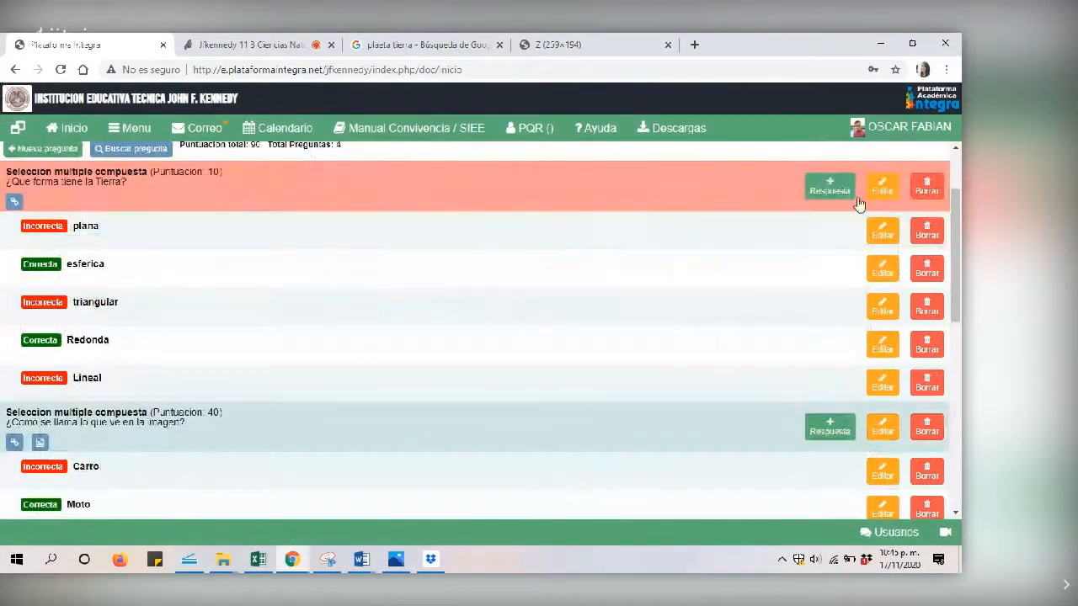
scroll(858, 204, down, 3)
click(830, 210)
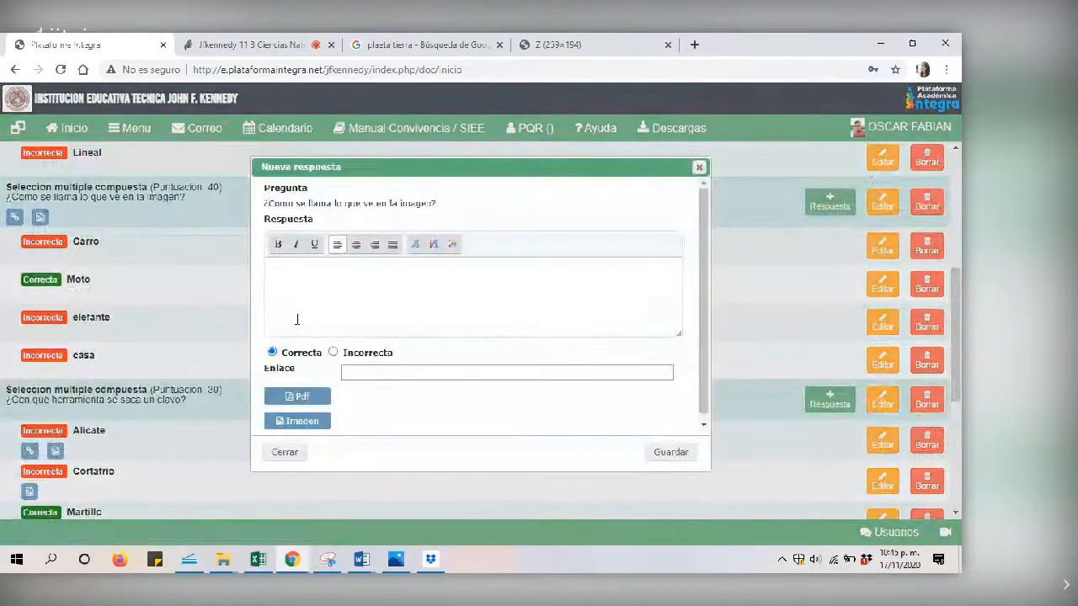
click(699, 168)
click(882, 202)
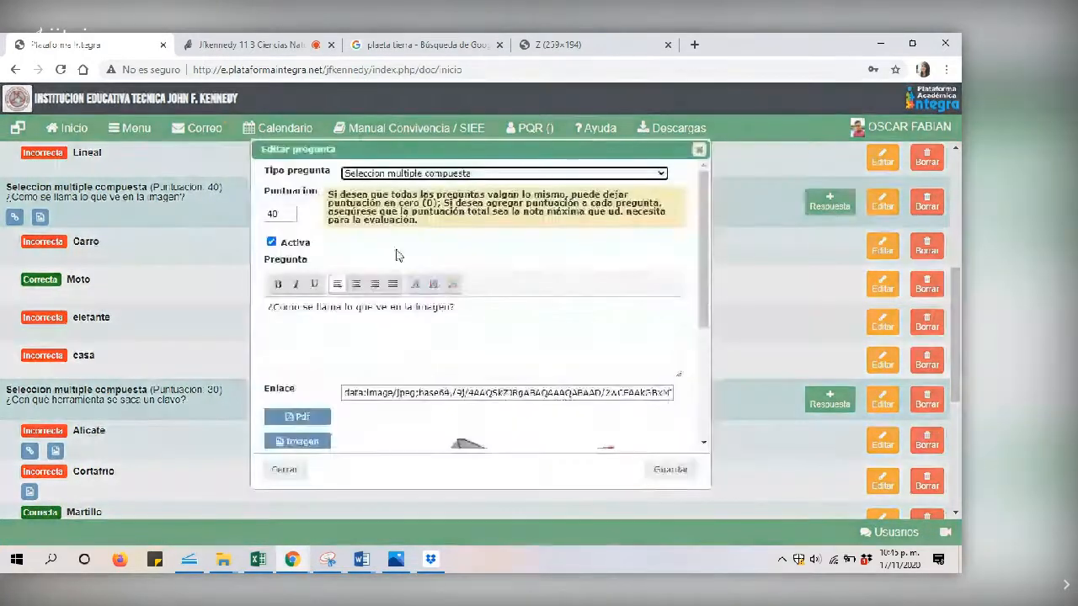
click(271, 241)
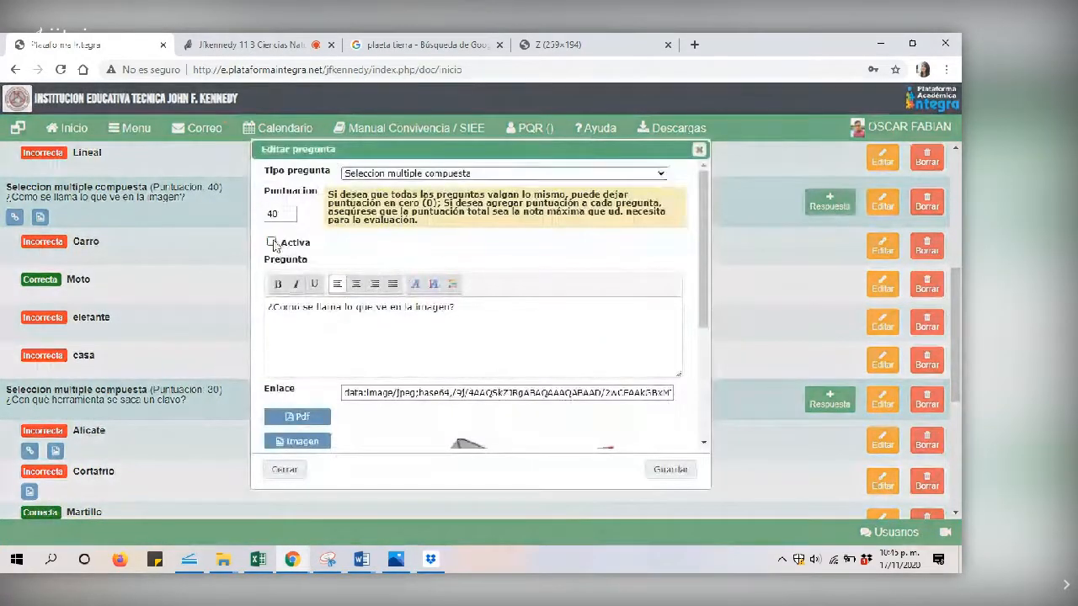
click(676, 471)
click(573, 359)
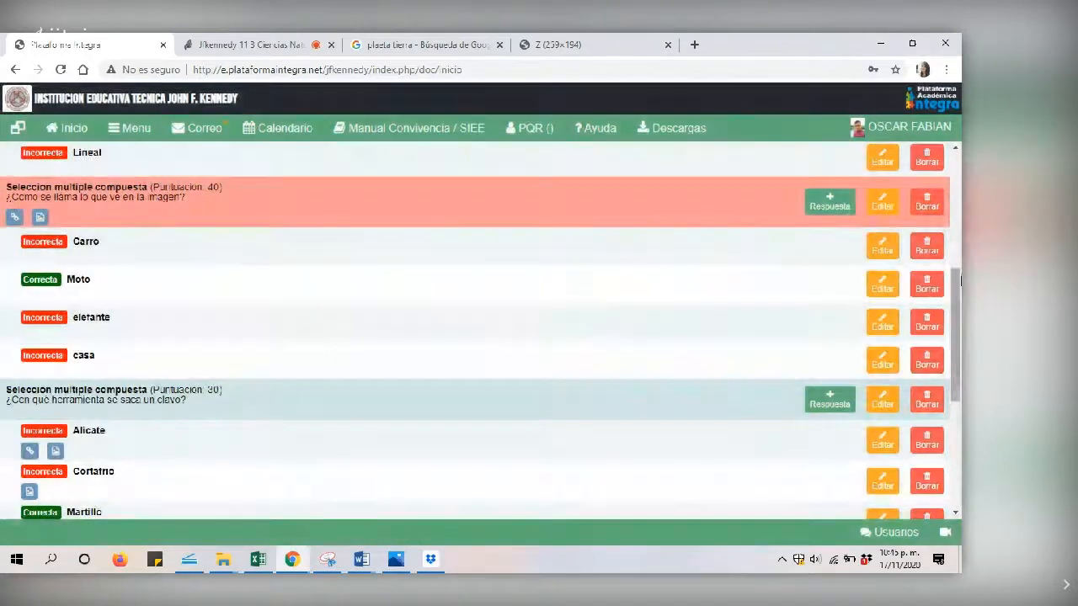
Review the evaluation's questions, reactivate "¿Que forma tiene la Tierra?" and save it
scroll(959, 282, up, 4)
scroll(706, 287, down, 7)
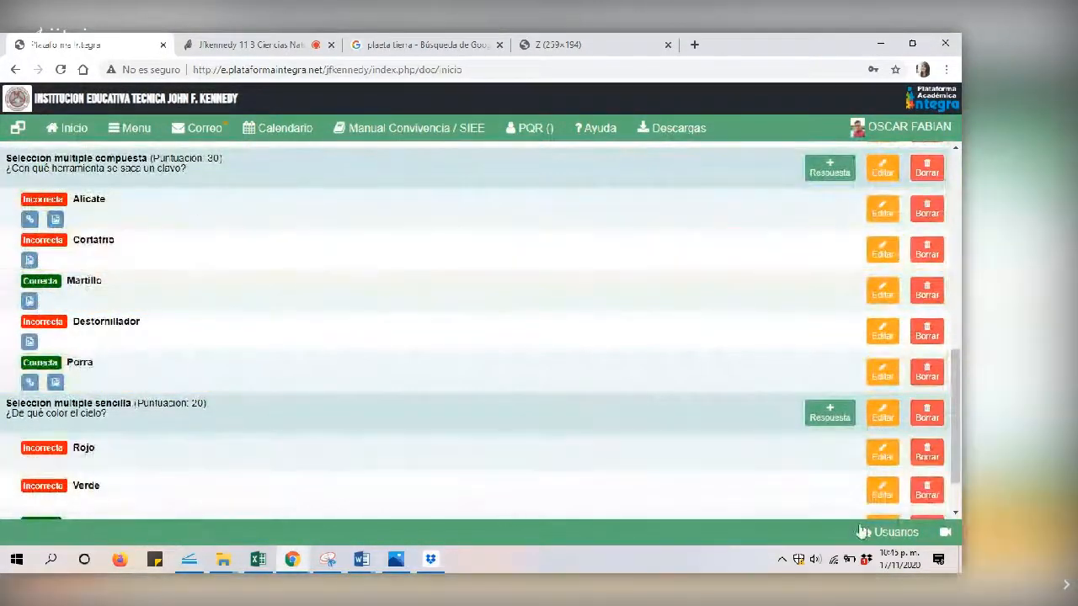
scroll(95, 311, down, 1)
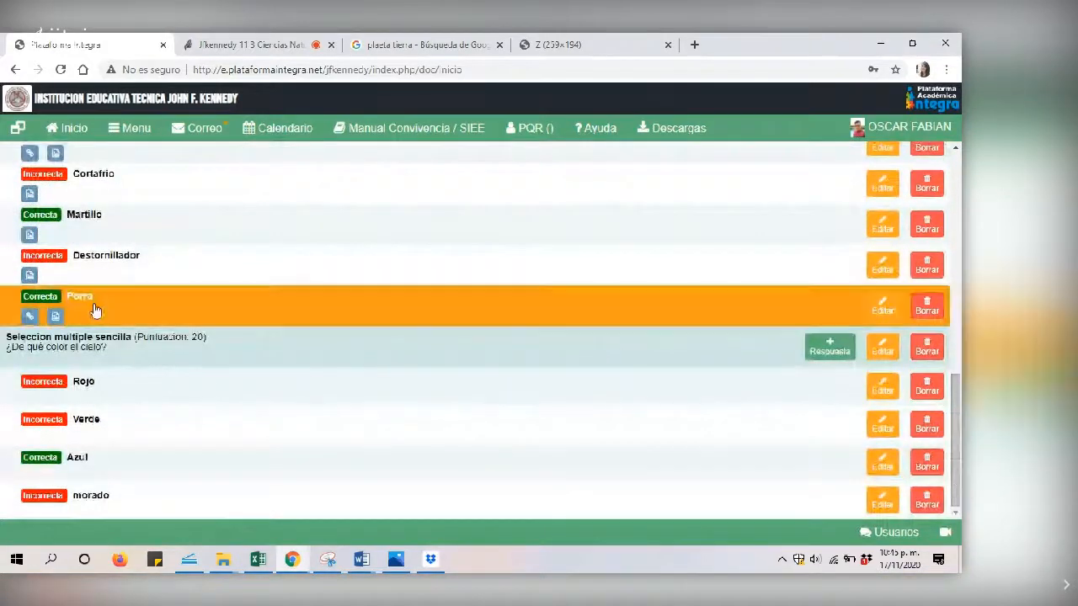
drag(956, 463, 856, 278)
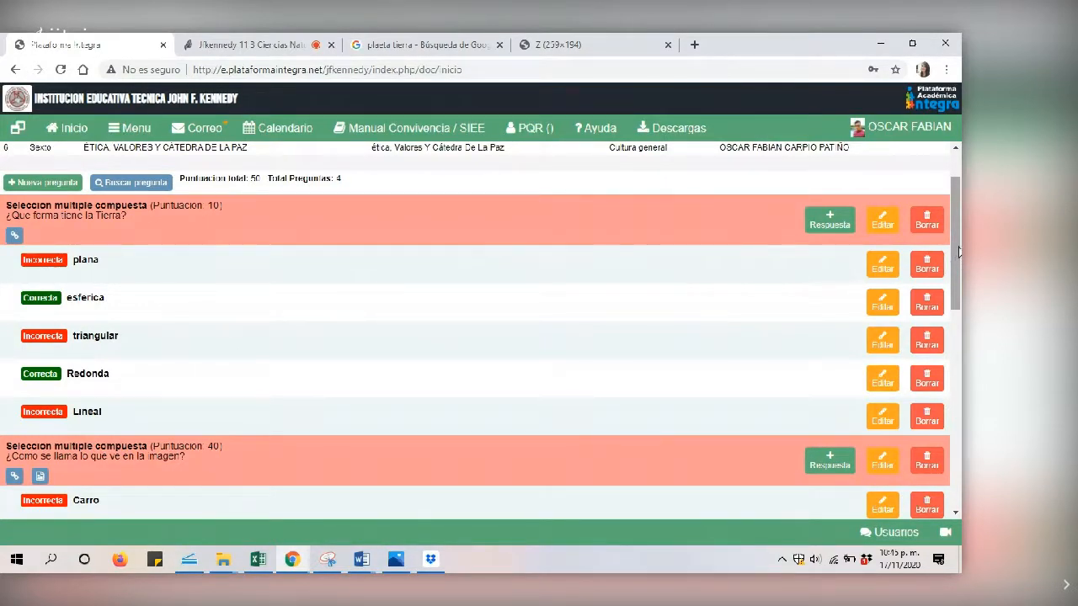
mouse_move(959, 252)
mouse_down()
mouse_move(958, 404)
mouse_move(958, 259)
mouse_up()
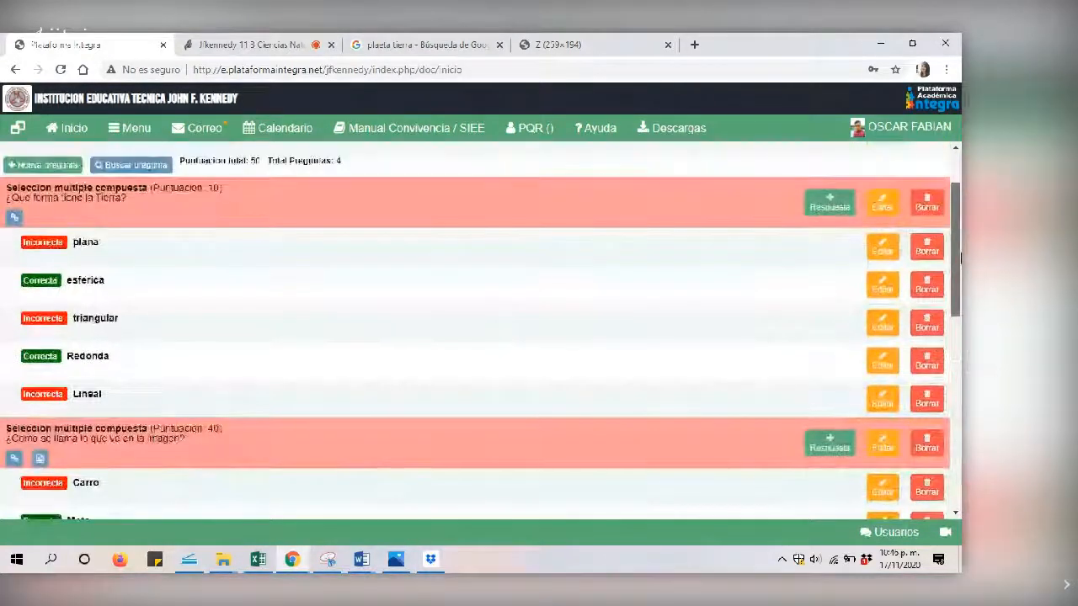
click(883, 206)
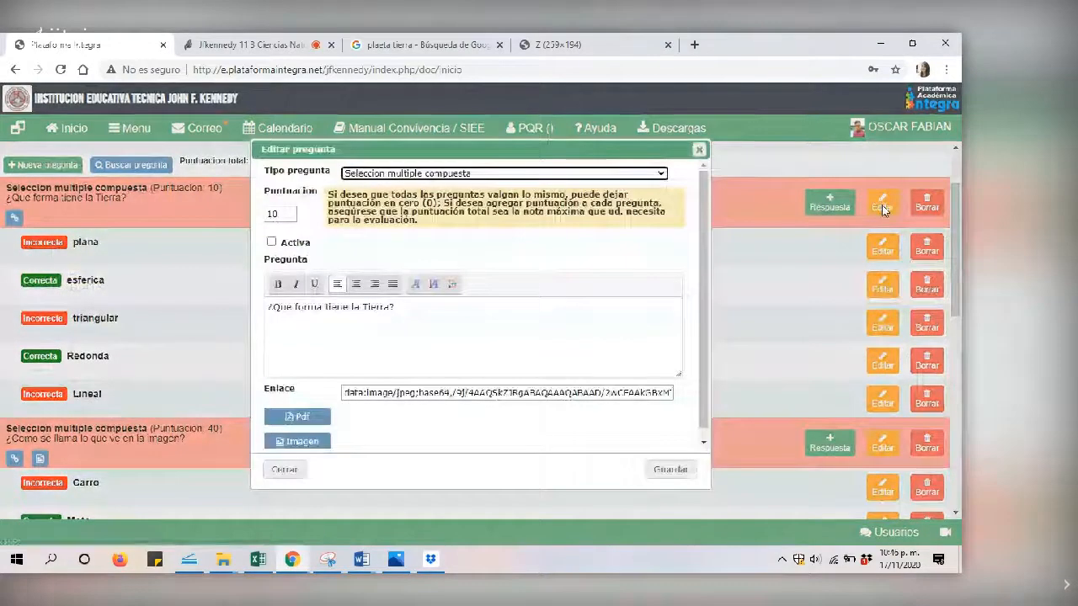
click(271, 241)
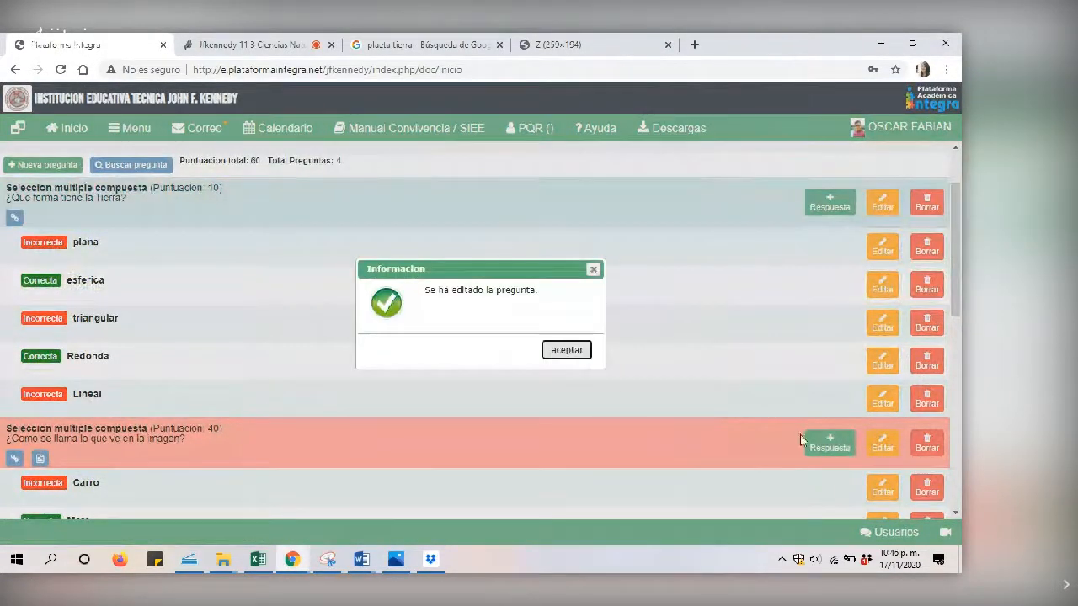
click(569, 352)
Reactivate the question "¿Como se llama lo que ve en la imagen?" and save it
click(882, 444)
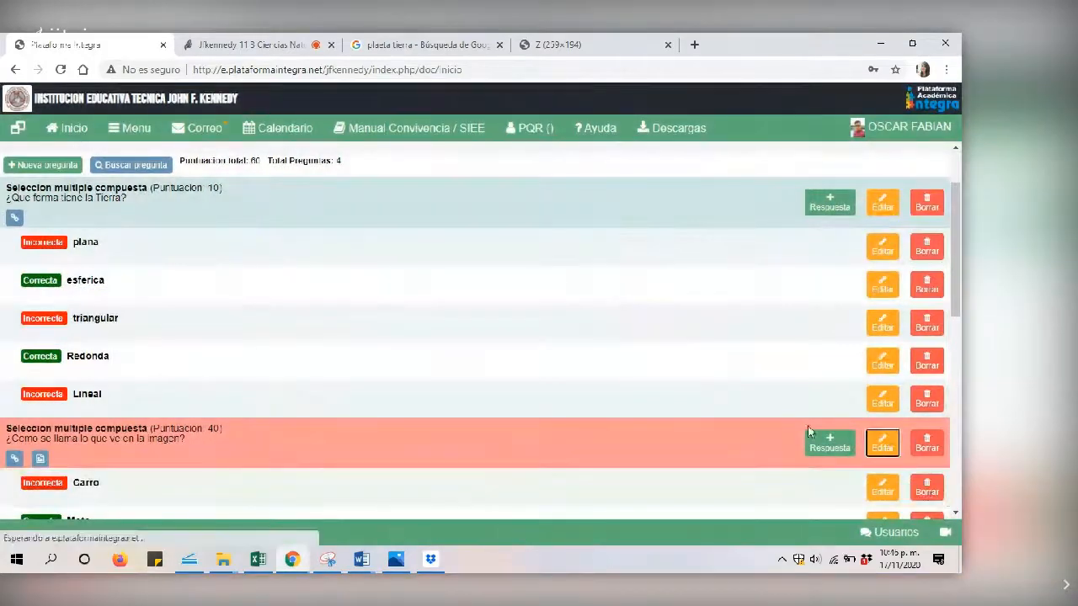
click(271, 242)
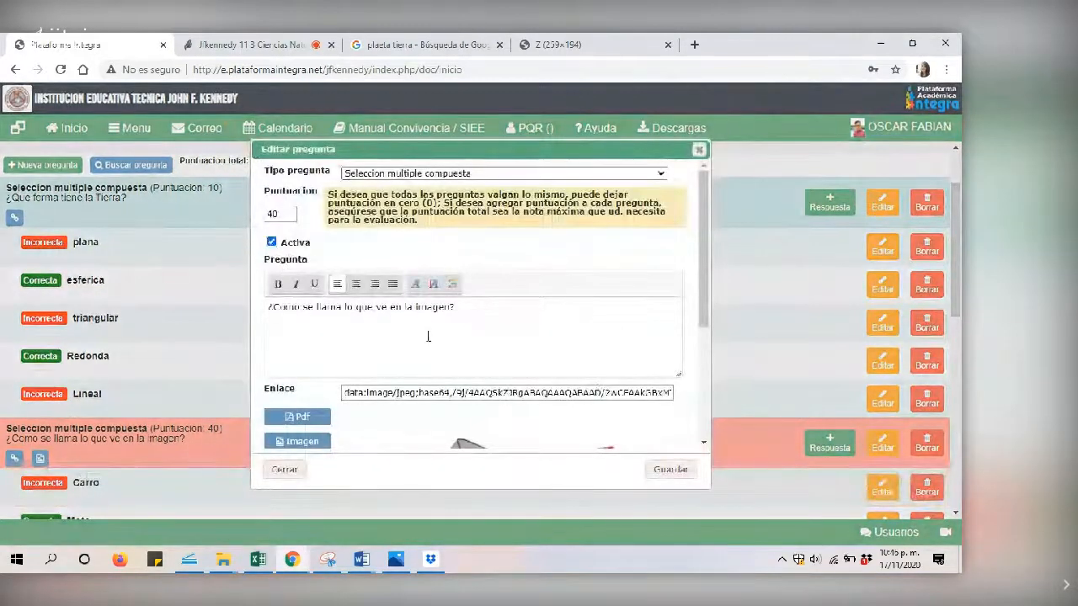
click(671, 469)
click(565, 352)
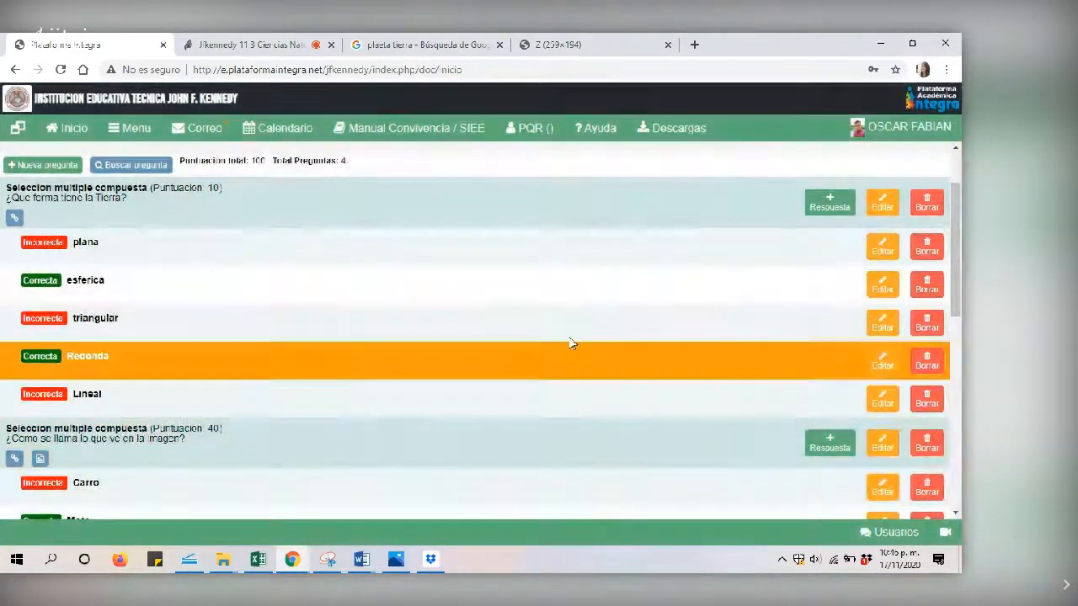
Open the Acumulativa de cultura General event on November 24 in the 06-3 ética task board for editing
click(131, 127)
click(242, 306)
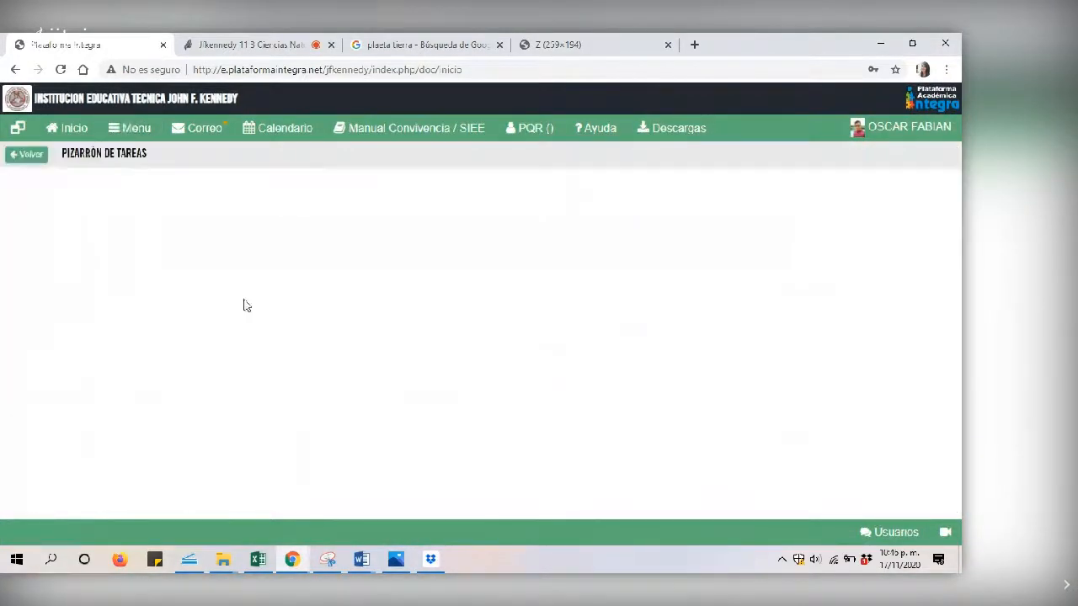
scroll(960, 312, down, 1)
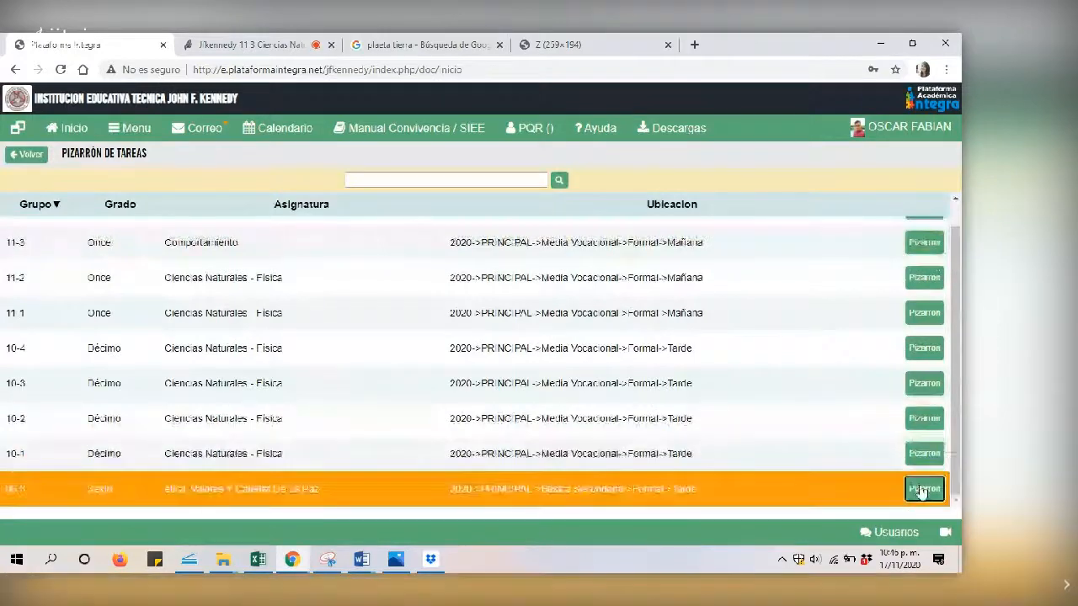
click(923, 488)
scroll(950, 357, down, 5)
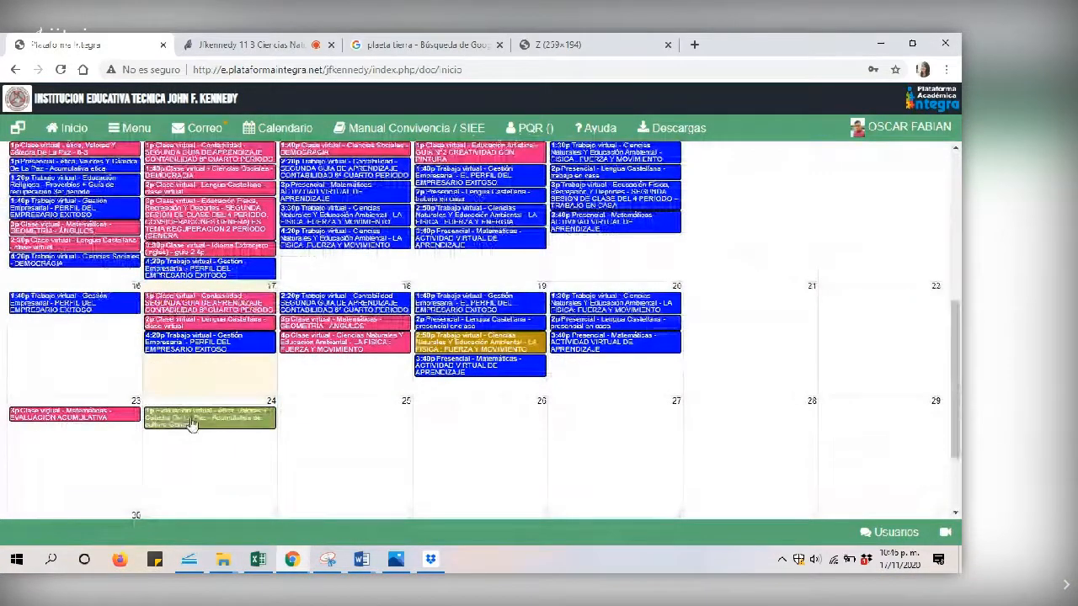
click(192, 424)
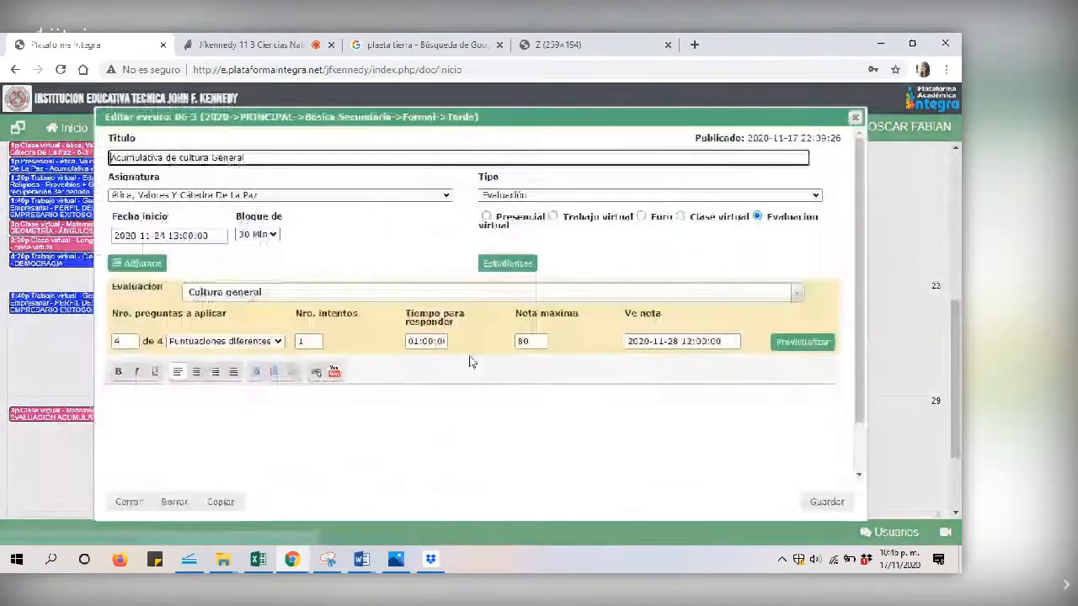
Set the evaluation's maximum grade to 80 and its response time to 00:40:00, and save the event
double_click(522, 341)
text(80)
click(426, 341)
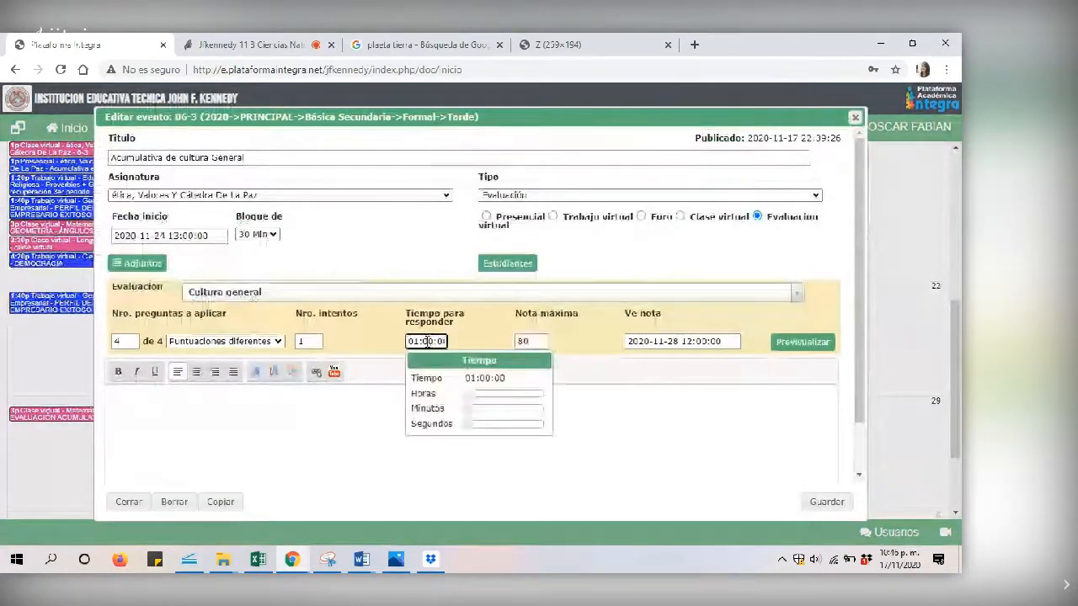
drag(472, 397, 520, 410)
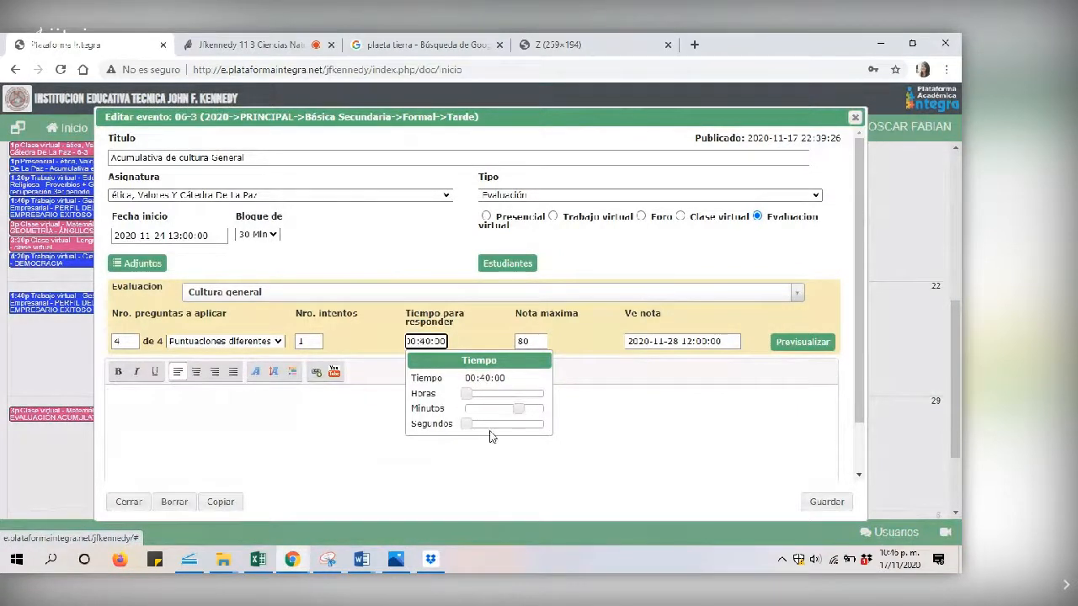
click(596, 424)
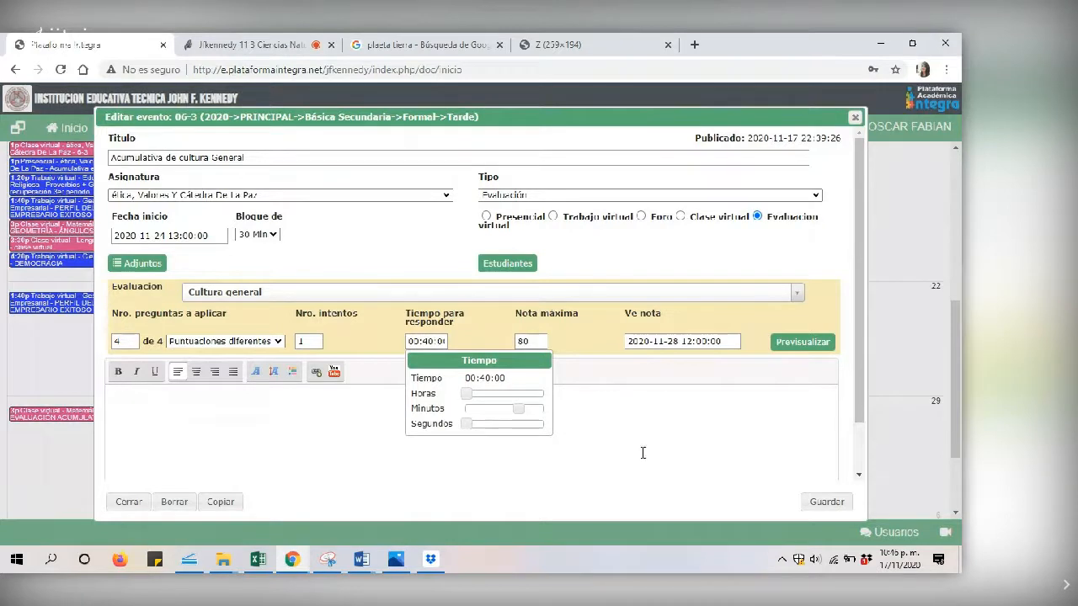
click(554, 382)
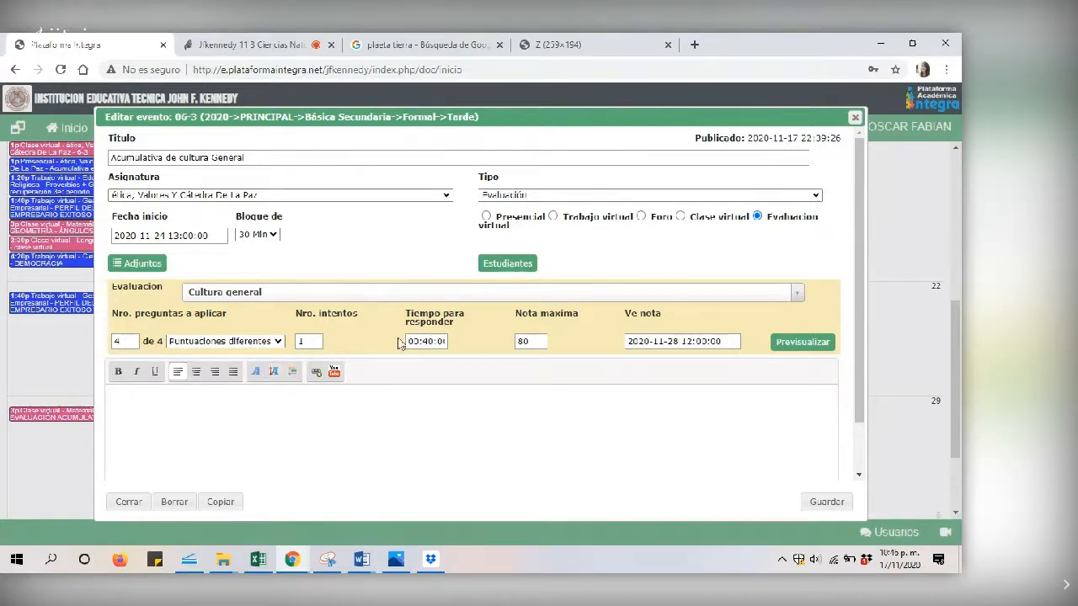
click(824, 502)
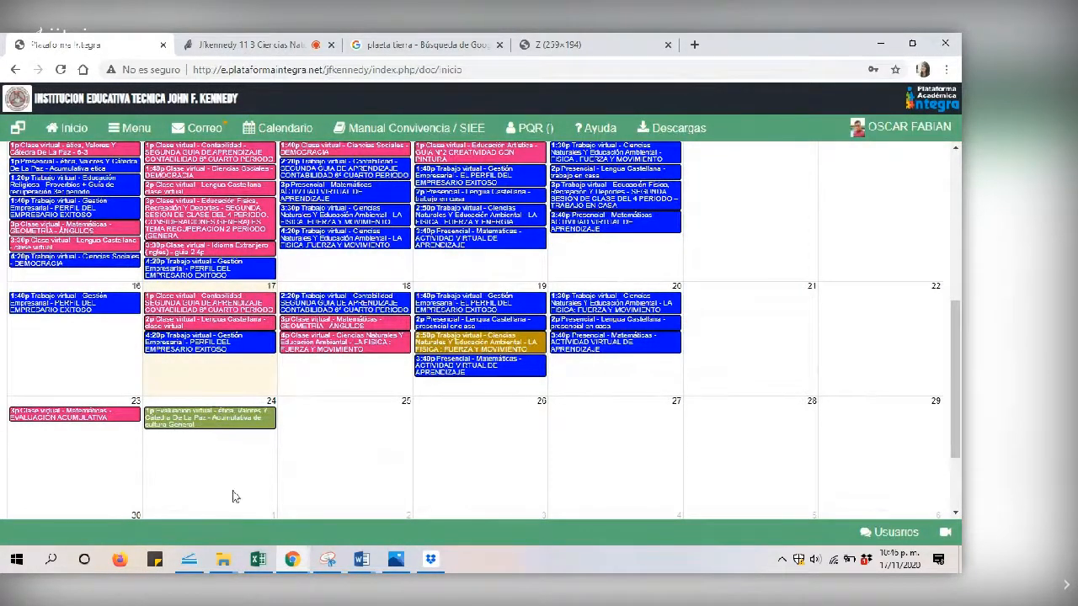
drag(959, 429, 959, 309)
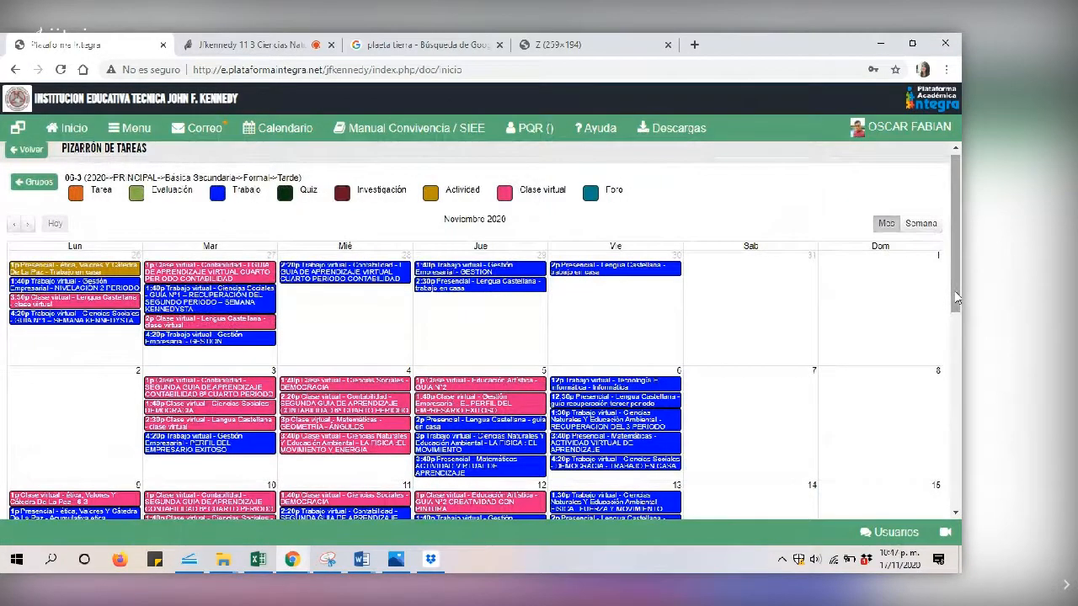
drag(957, 187, 956, 174)
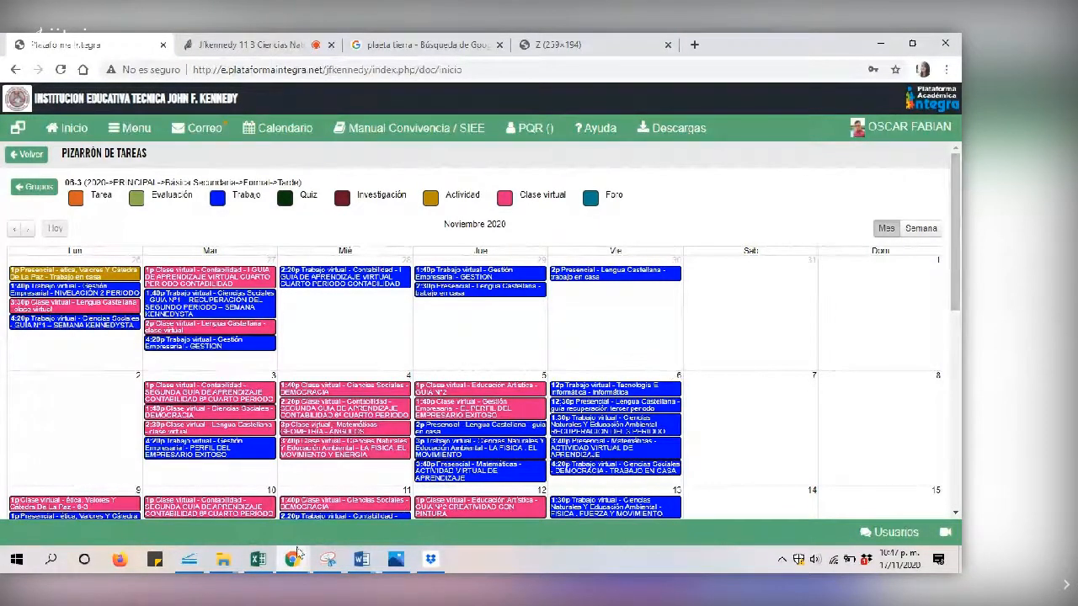
scroll(941, 307, down, 1)
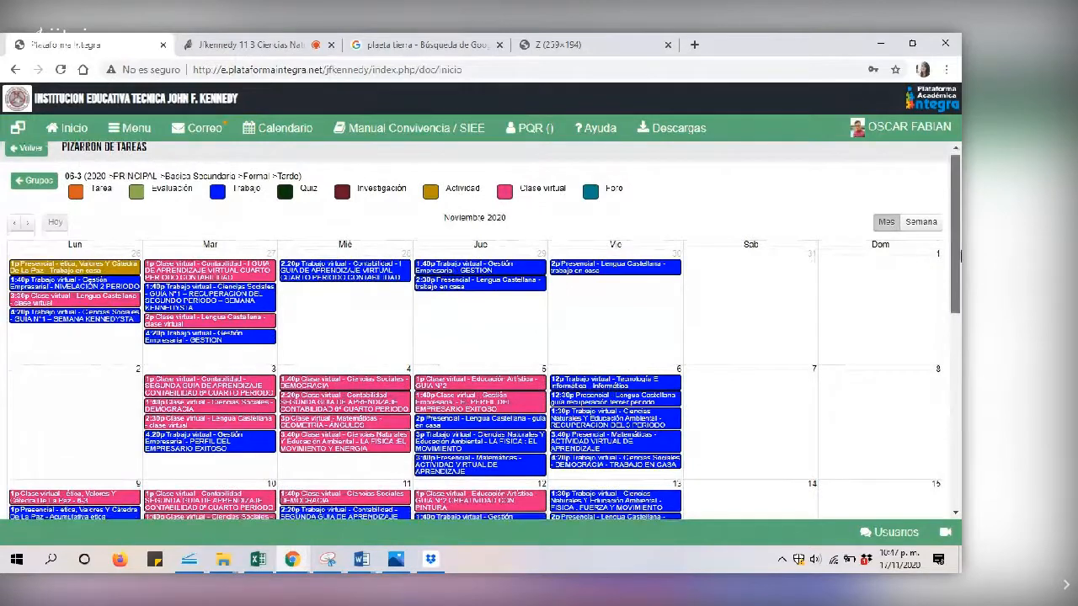
drag(959, 252, 952, 401)
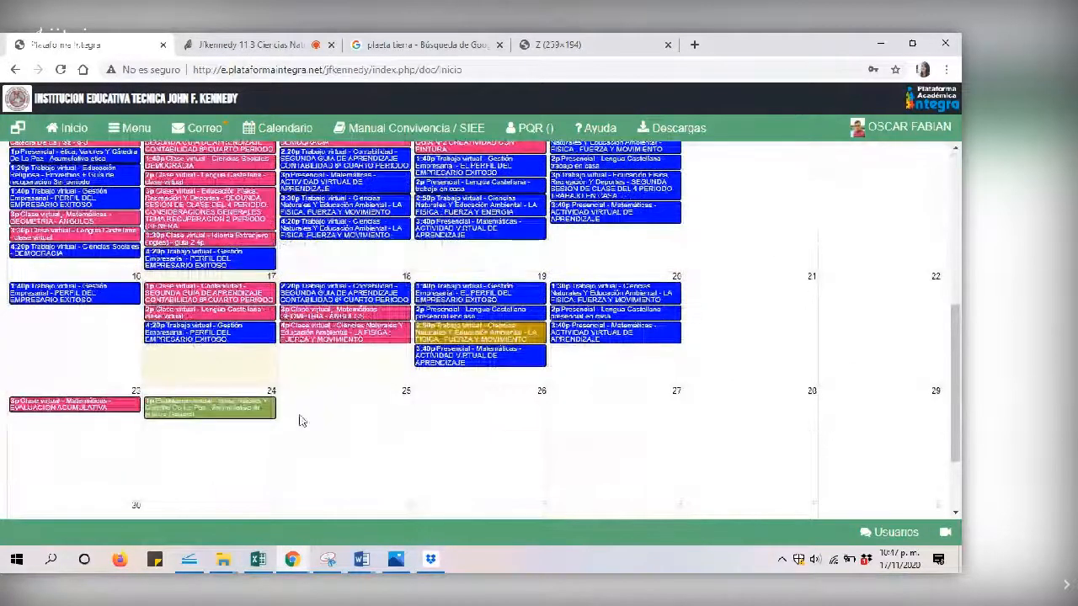
click(224, 414)
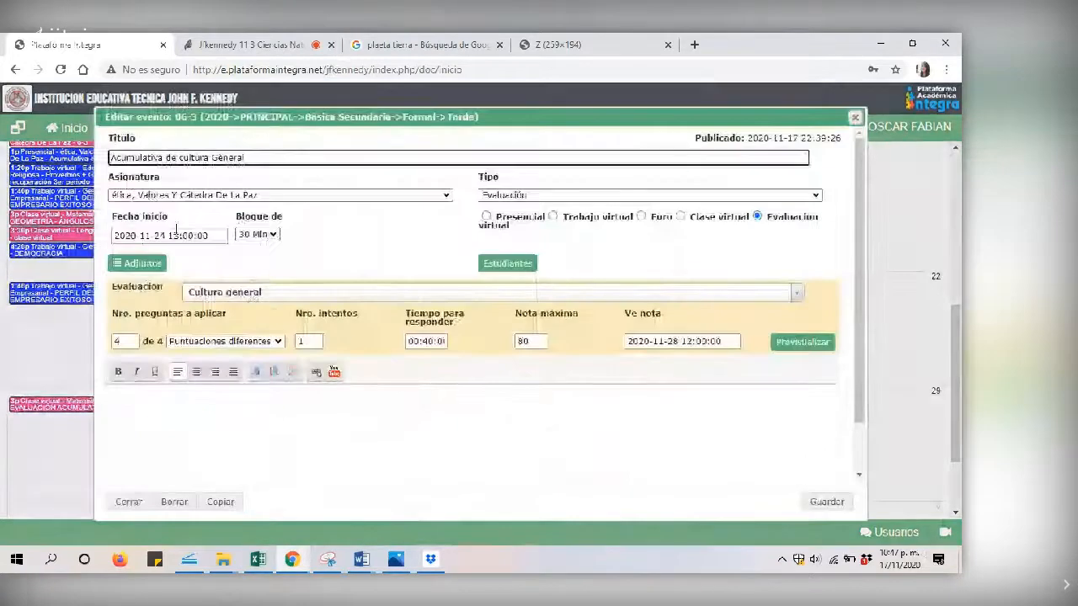
click(204, 237)
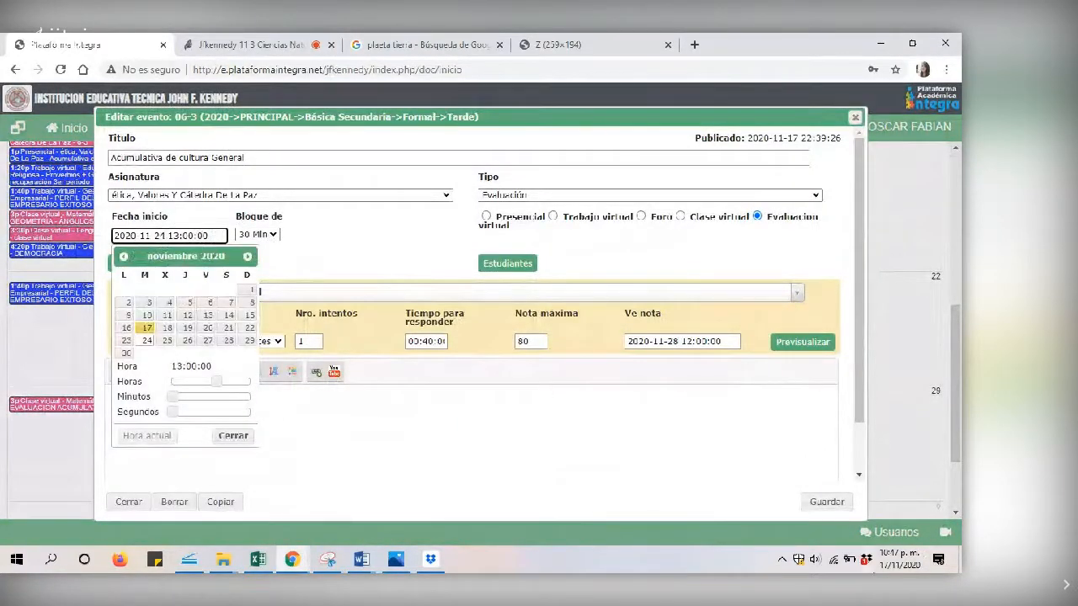
click(147, 329)
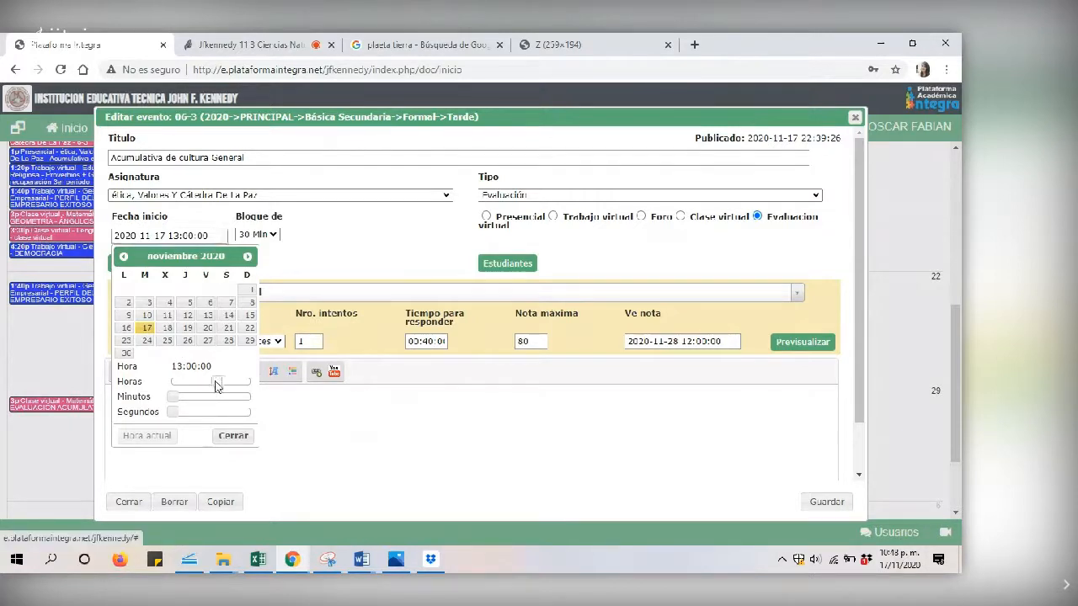
drag(216, 383, 235, 386)
drag(241, 384, 245, 385)
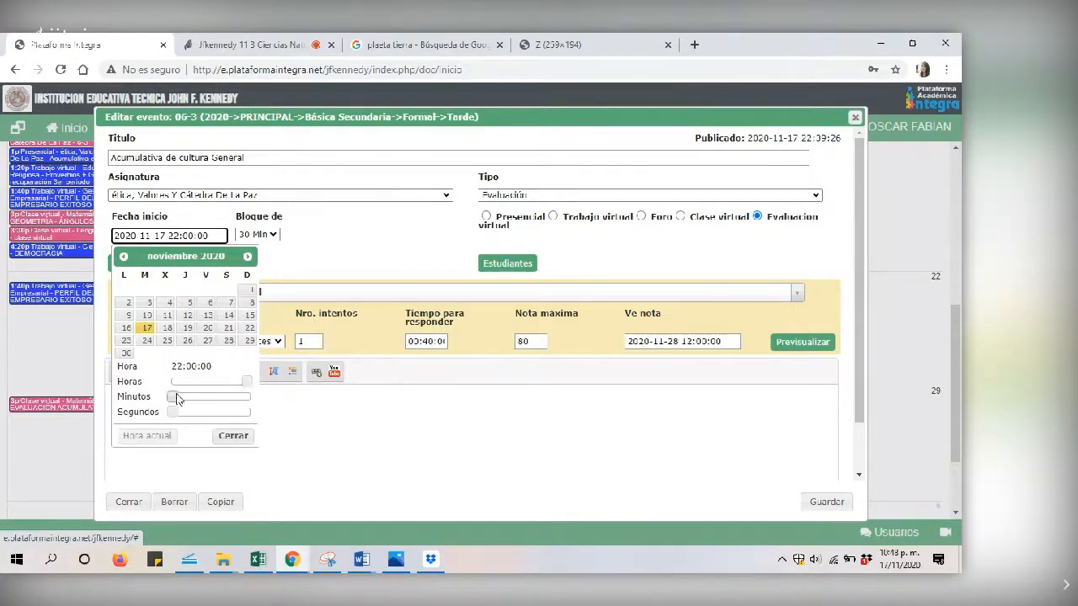
drag(174, 397, 239, 399)
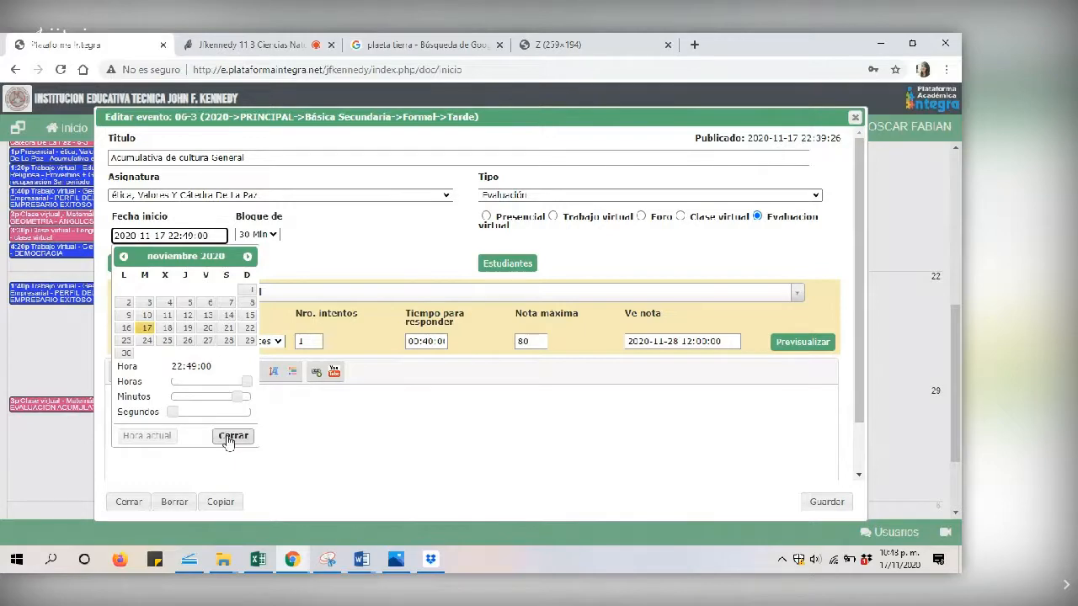
click(231, 436)
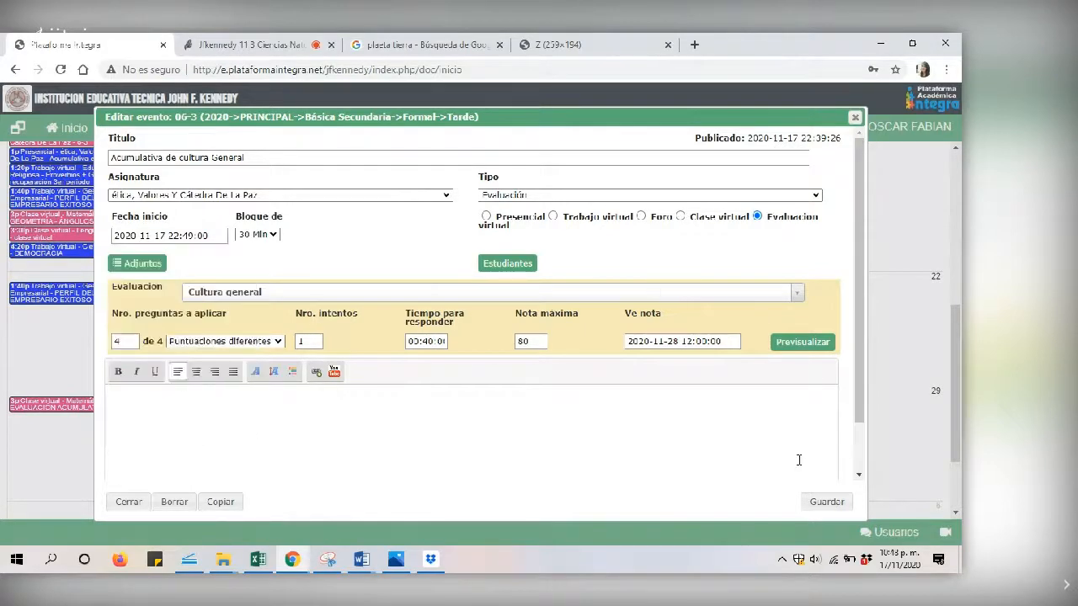
click(825, 502)
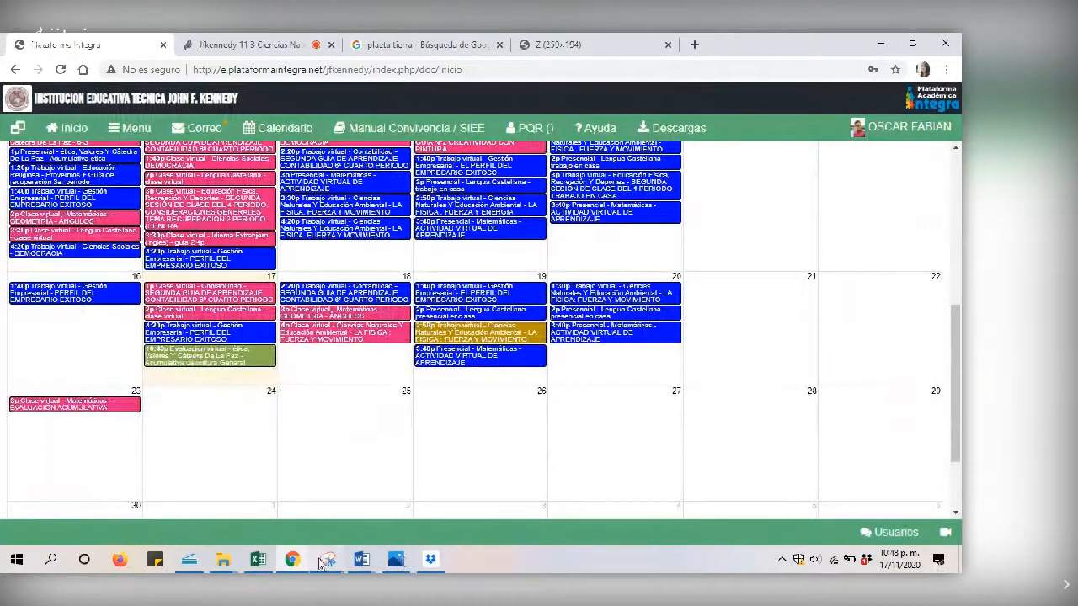
Switch to the student's browser session, reload the home agenda and check the Acumulativa de cultura General event's schedule and details
mouse_move(325, 563)
click(139, 514)
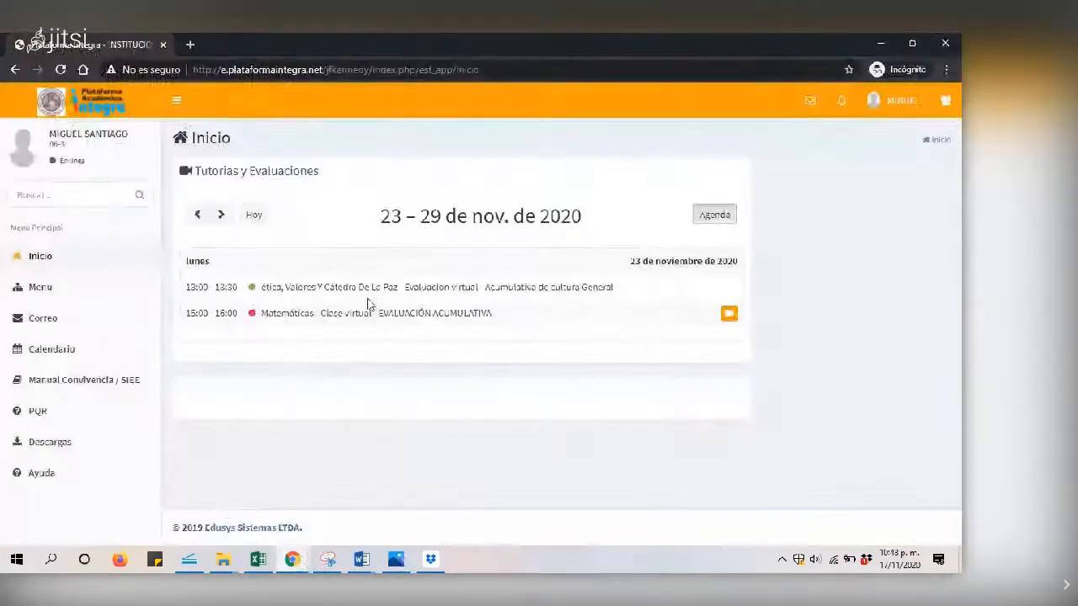
click(56, 262)
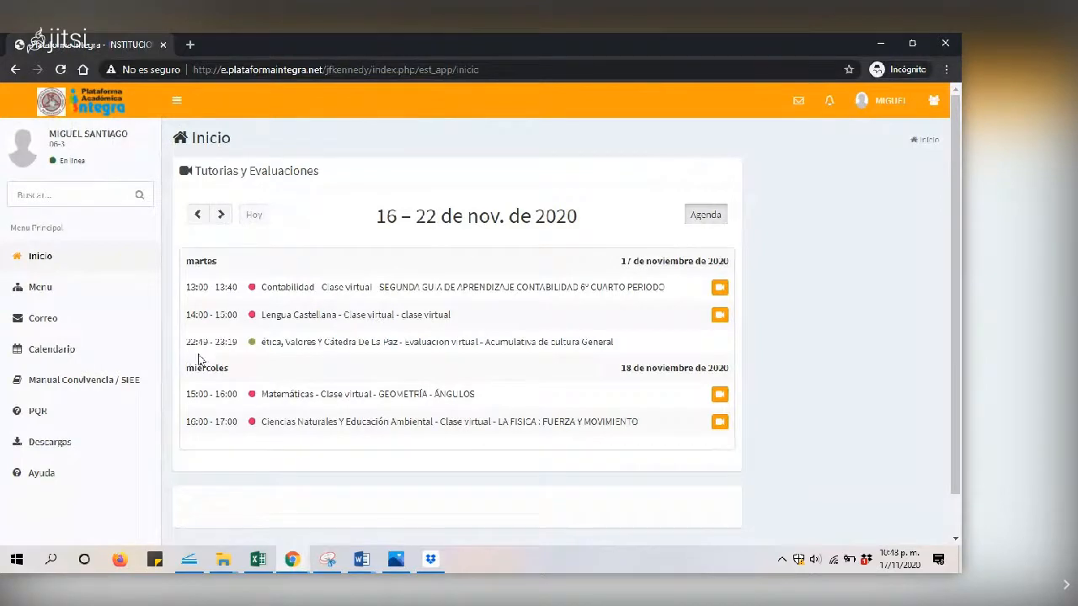
drag(189, 346, 236, 347)
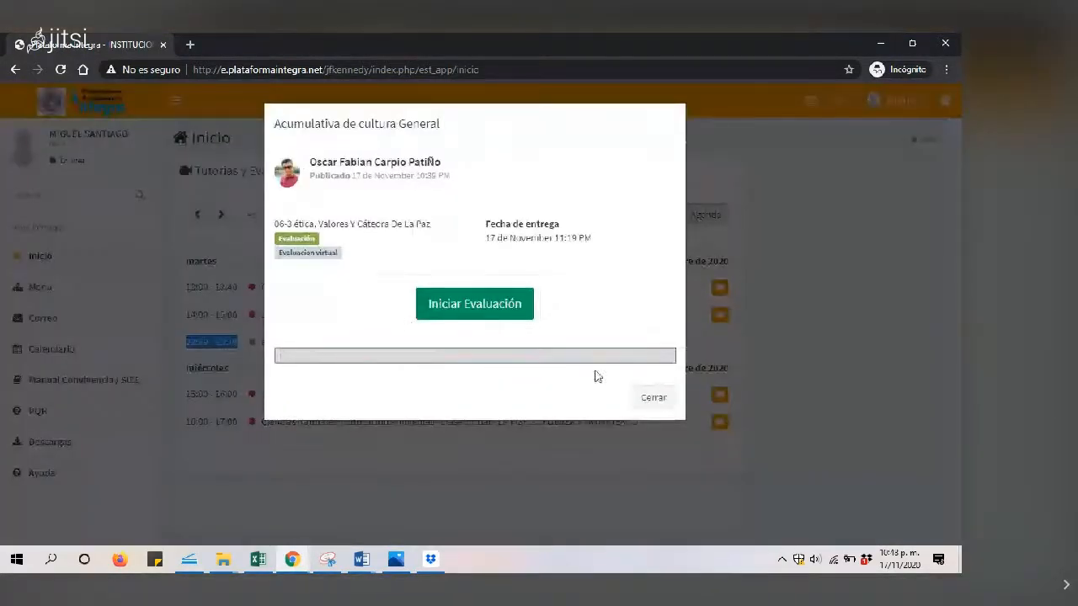
click(654, 401)
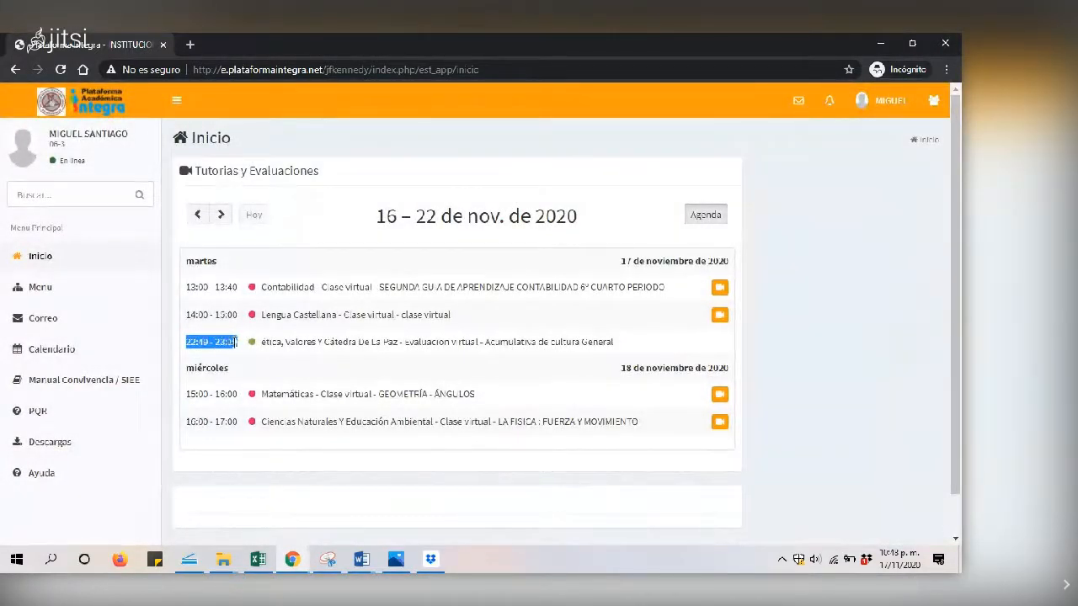
Start the Cultura general evaluation as the student from the Acumulativa de cultura General agenda entry
click(301, 341)
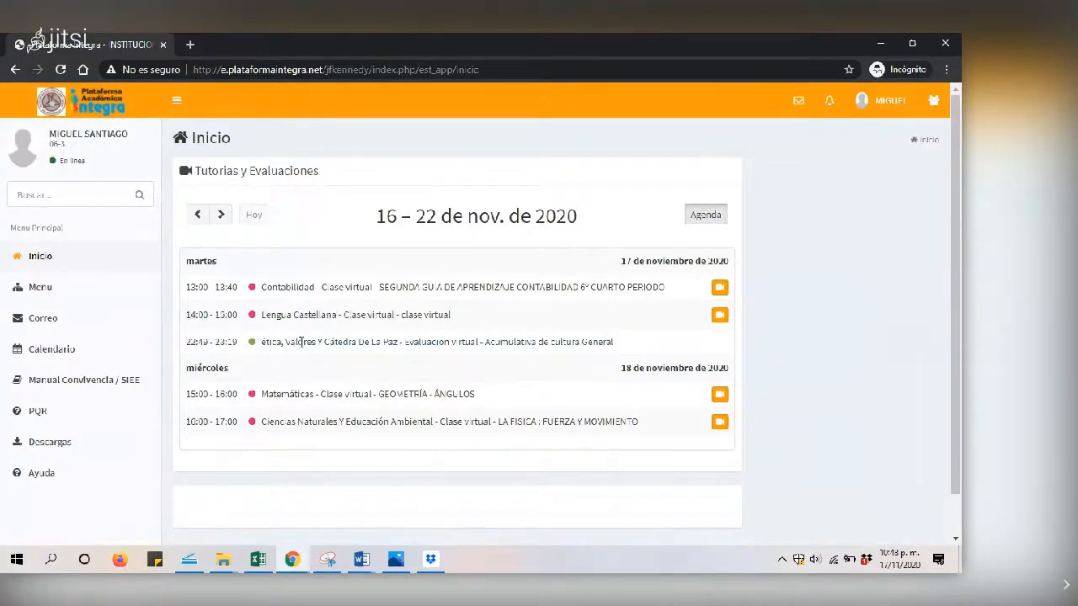
click(339, 346)
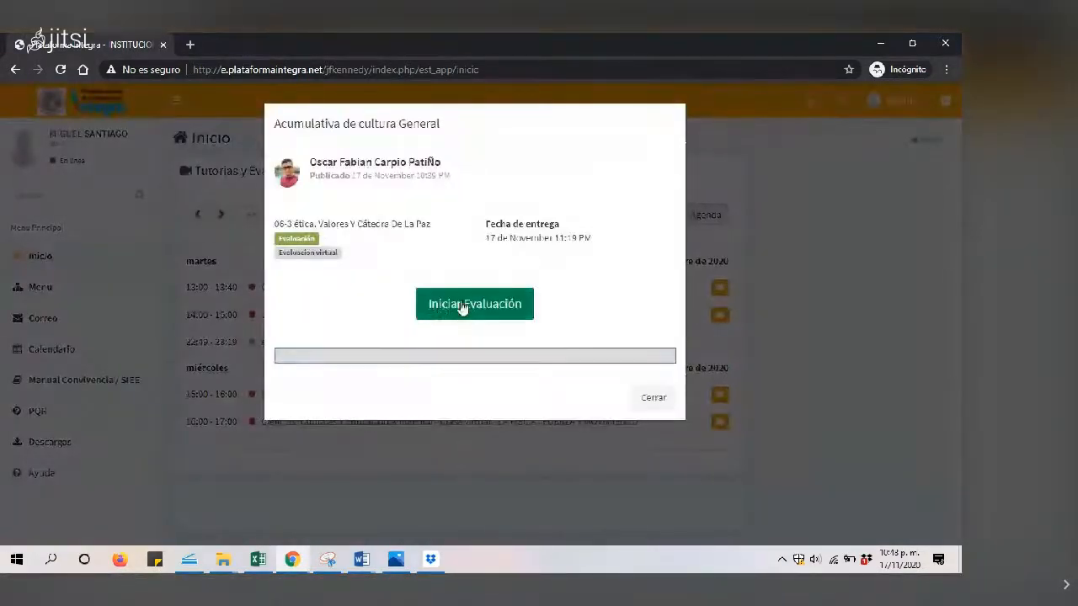
click(461, 313)
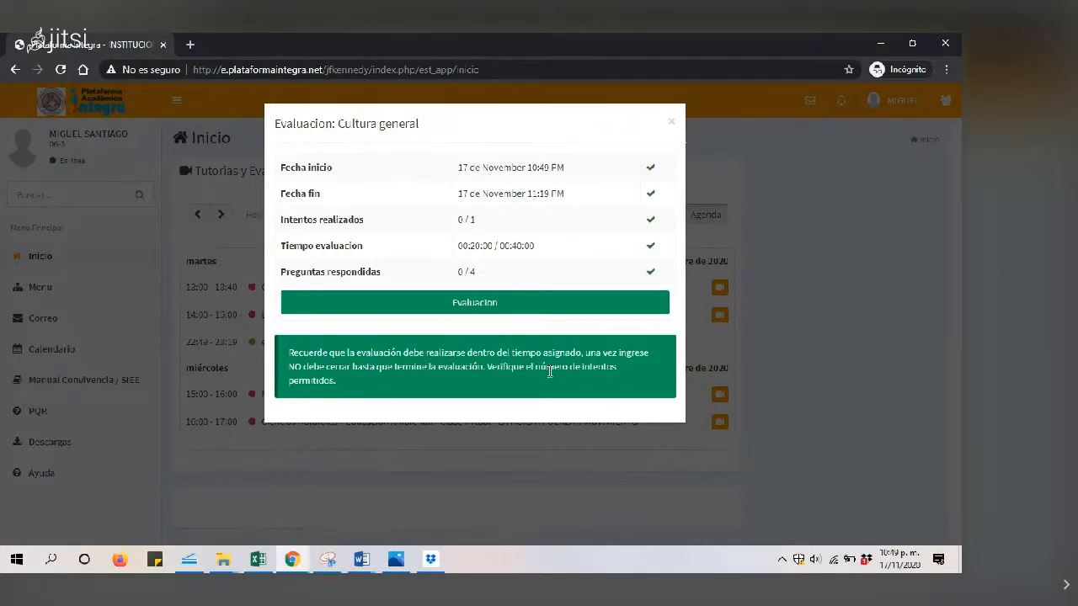
click(474, 303)
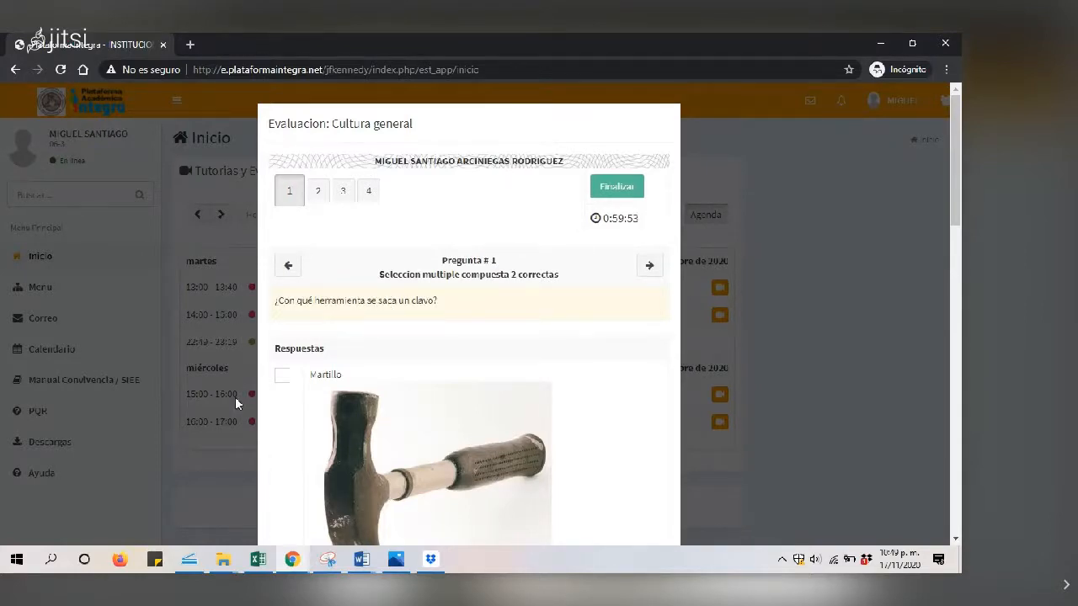
Answer question 1 of the evaluation with Martillo and question 2 with Azul
click(281, 375)
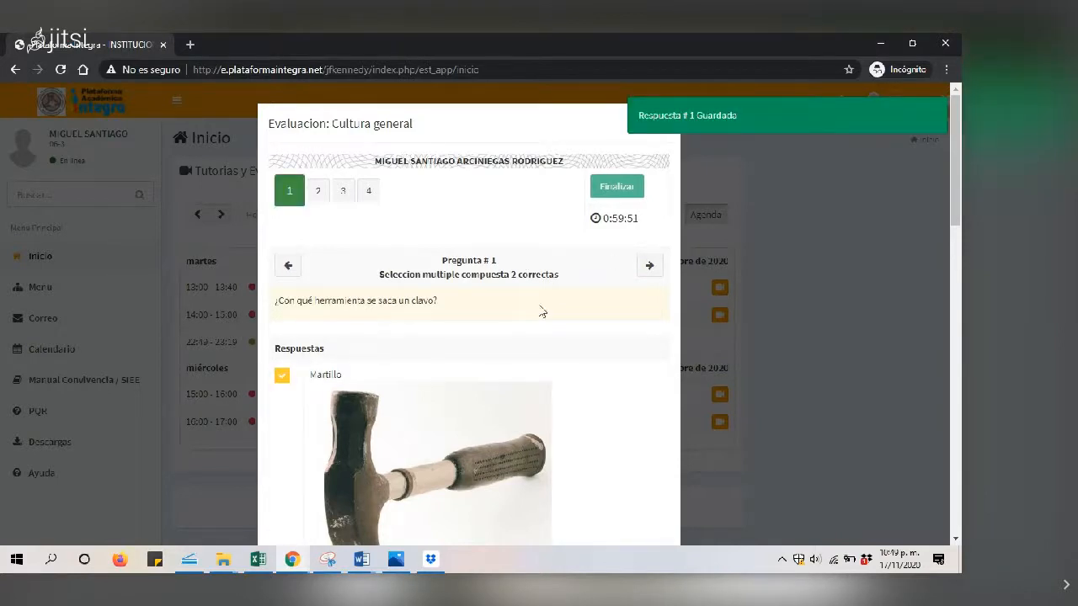
mouse_move(955, 187)
mouse_down()
mouse_move(960, 476)
mouse_move(958, 171)
mouse_up()
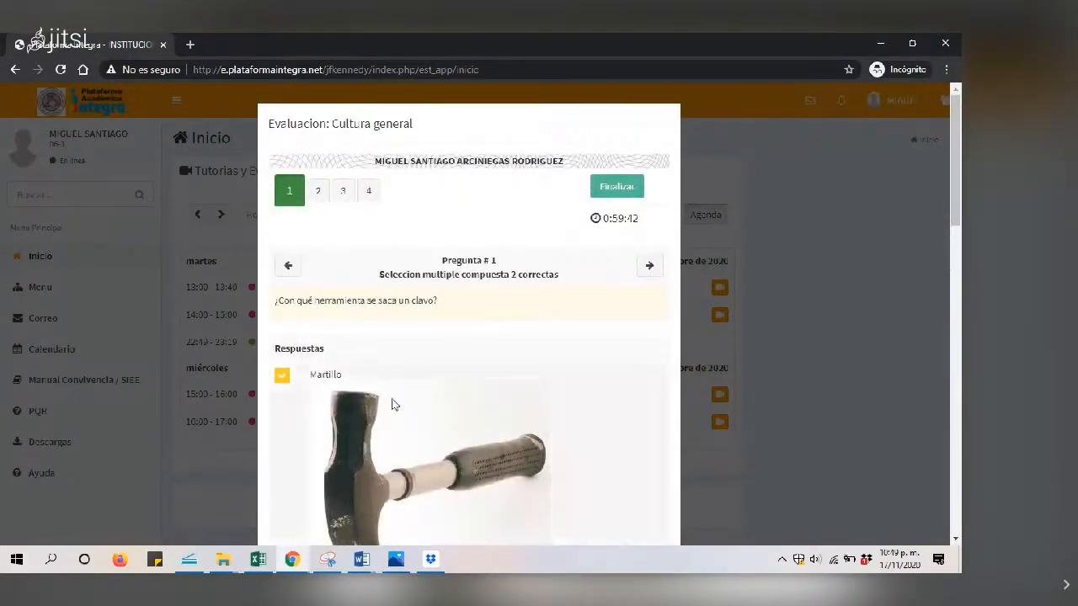
click(319, 192)
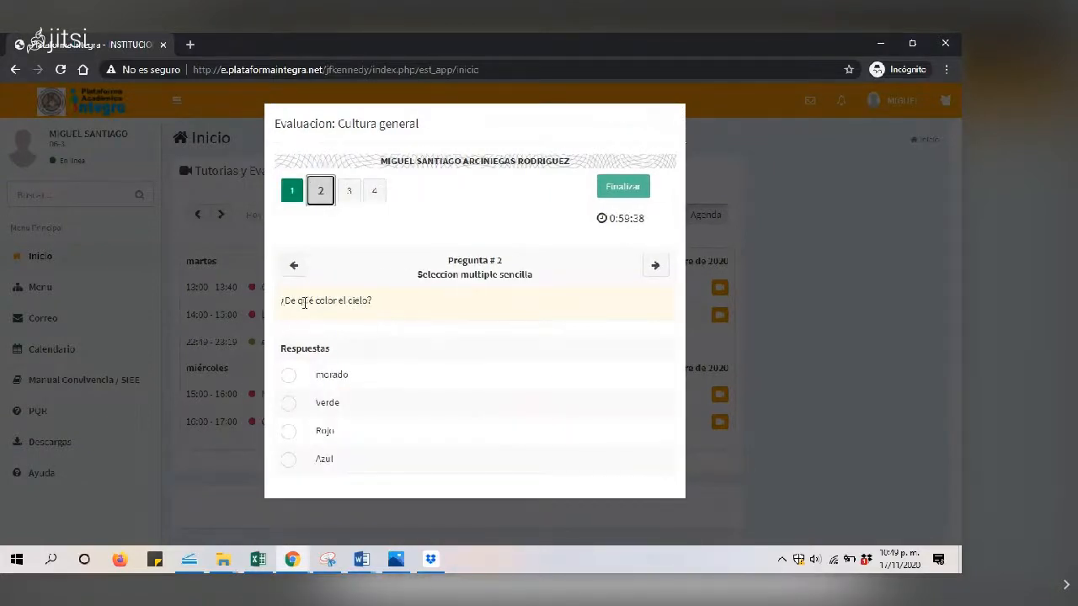
click(288, 459)
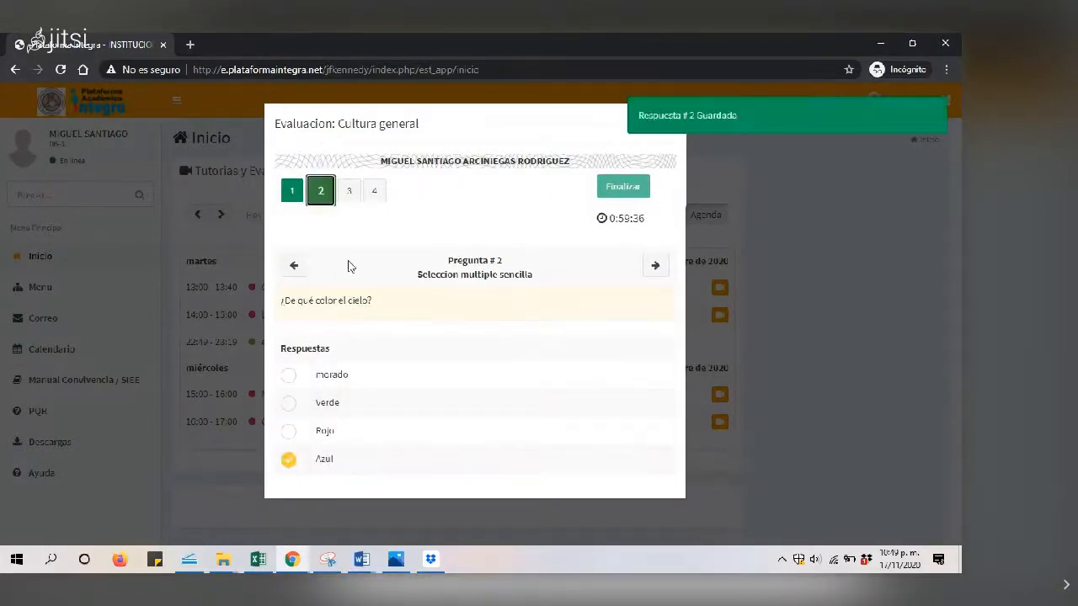
Check the link attached to question 3, ¿Que forma tiene la Tierra?, and answer it with esferica and Redonda
click(350, 194)
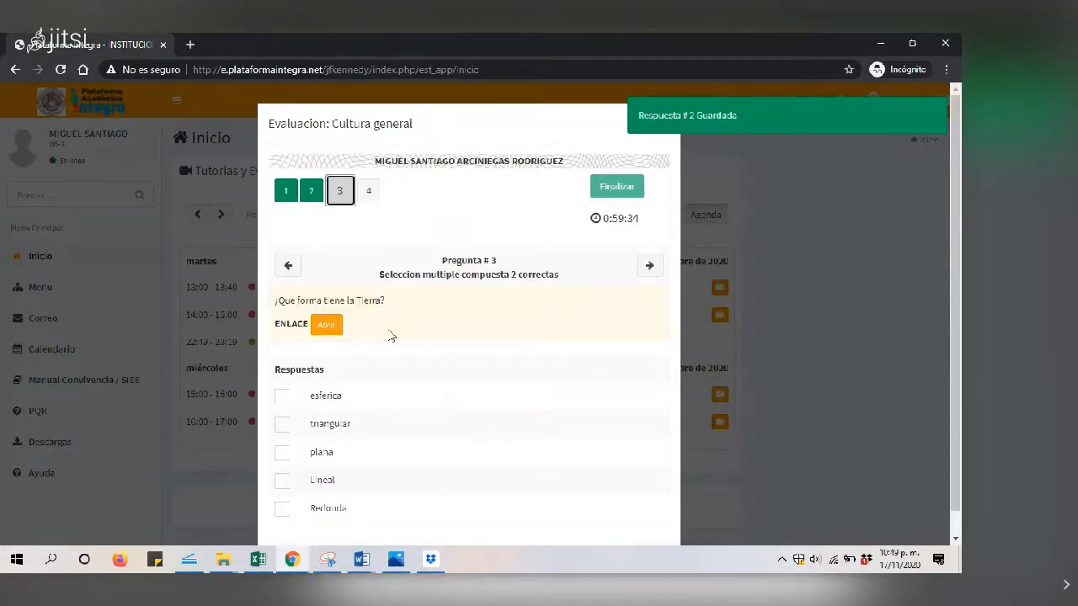
click(326, 326)
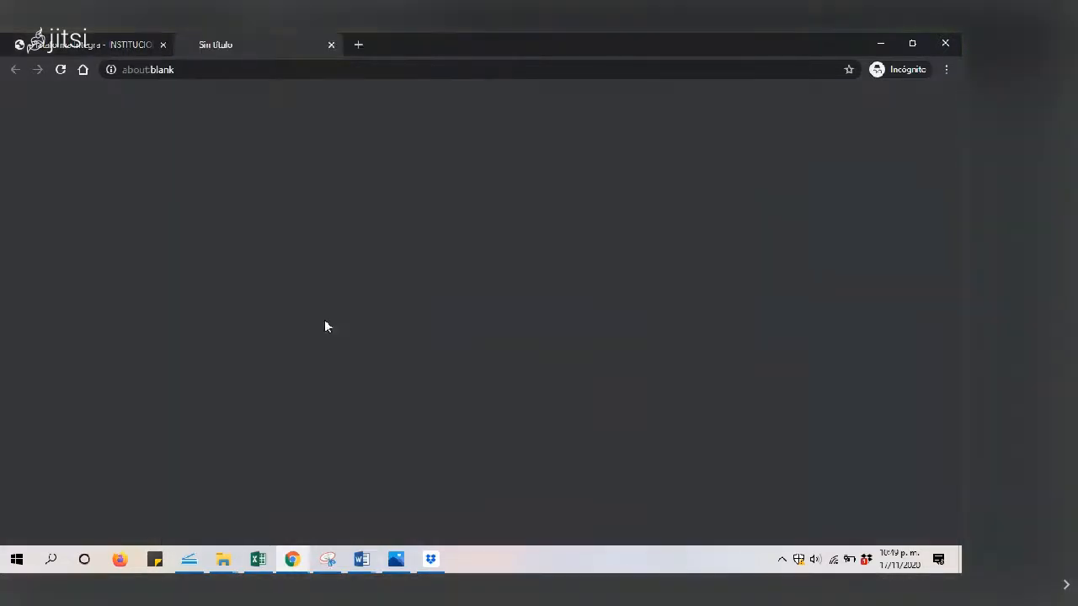
click(331, 44)
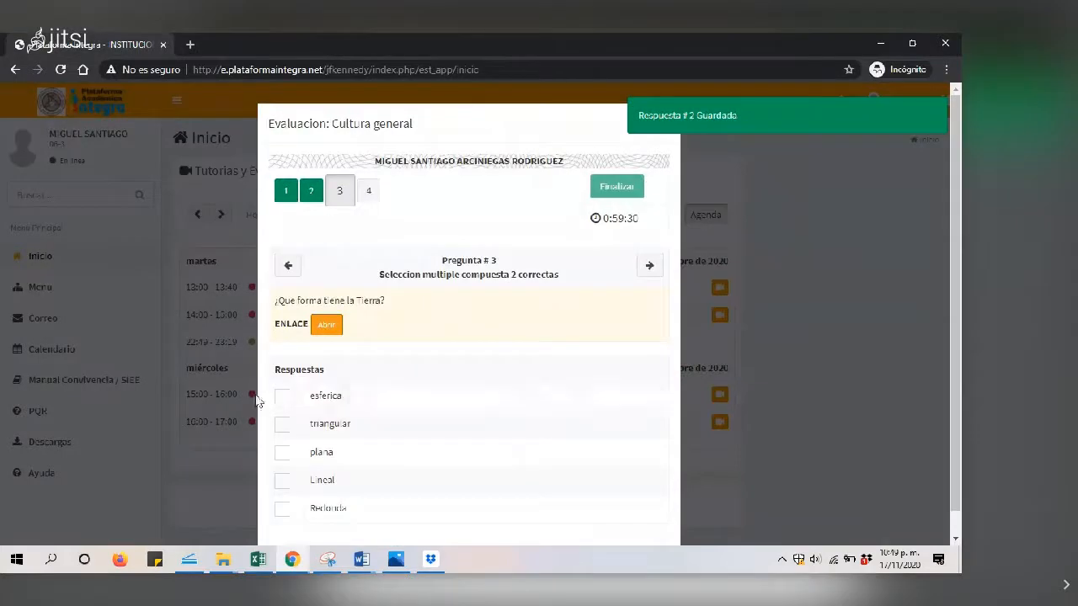
click(282, 396)
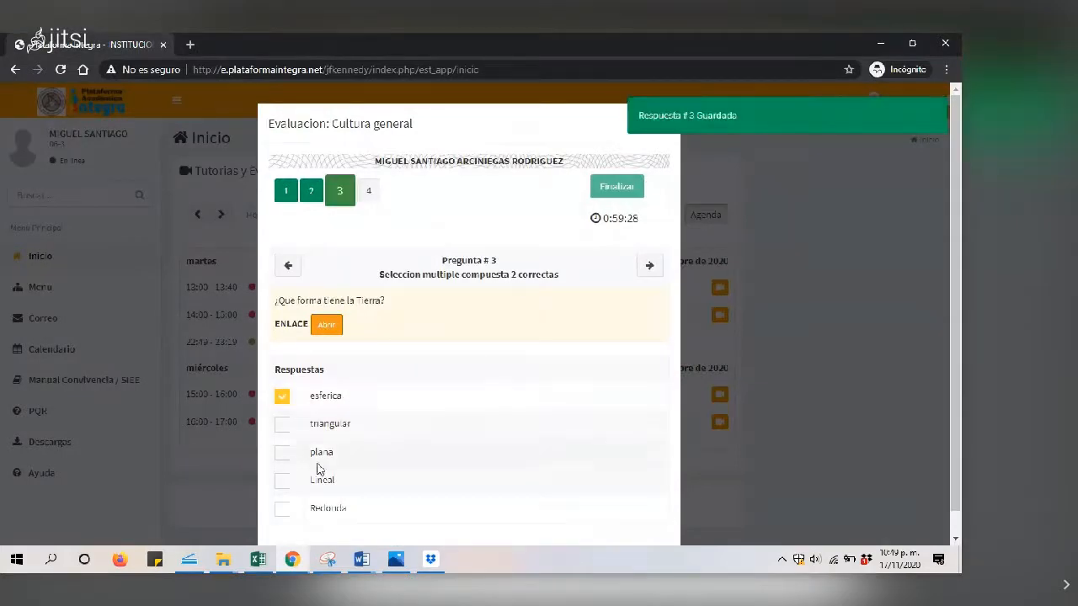
click(282, 510)
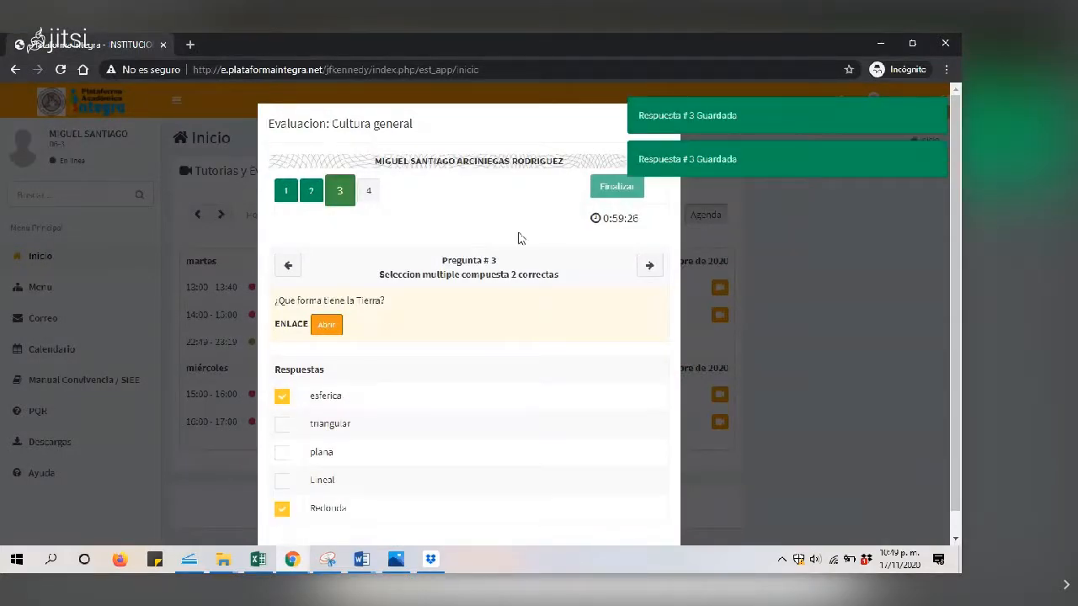
Answer question 4, ¿Como se llama lo que ve en la imagen?, with Moto and finalize the evaluation
click(647, 268)
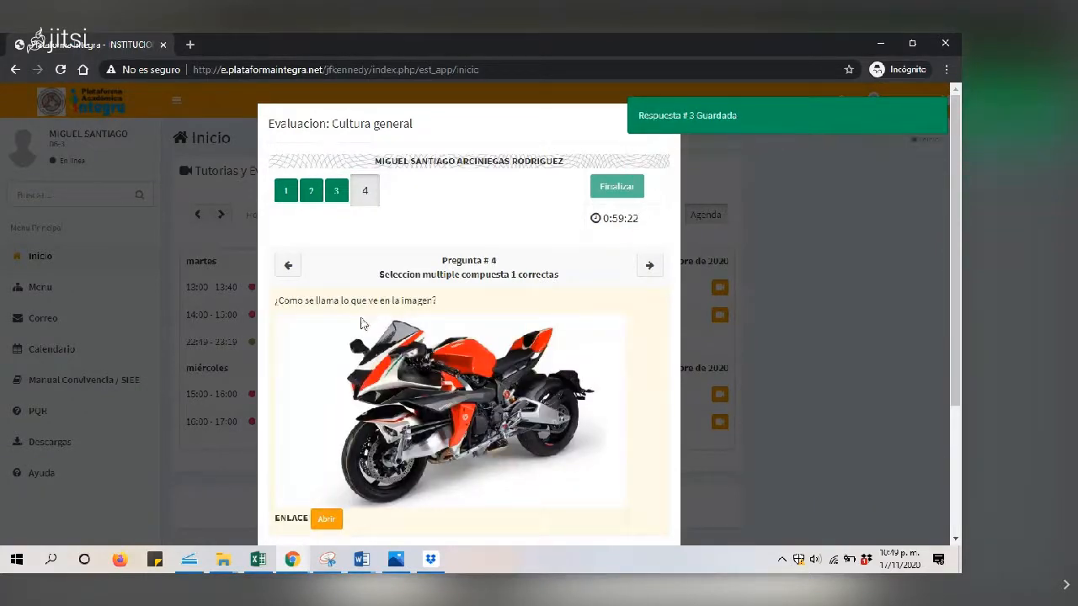
scroll(495, 410, down, 3)
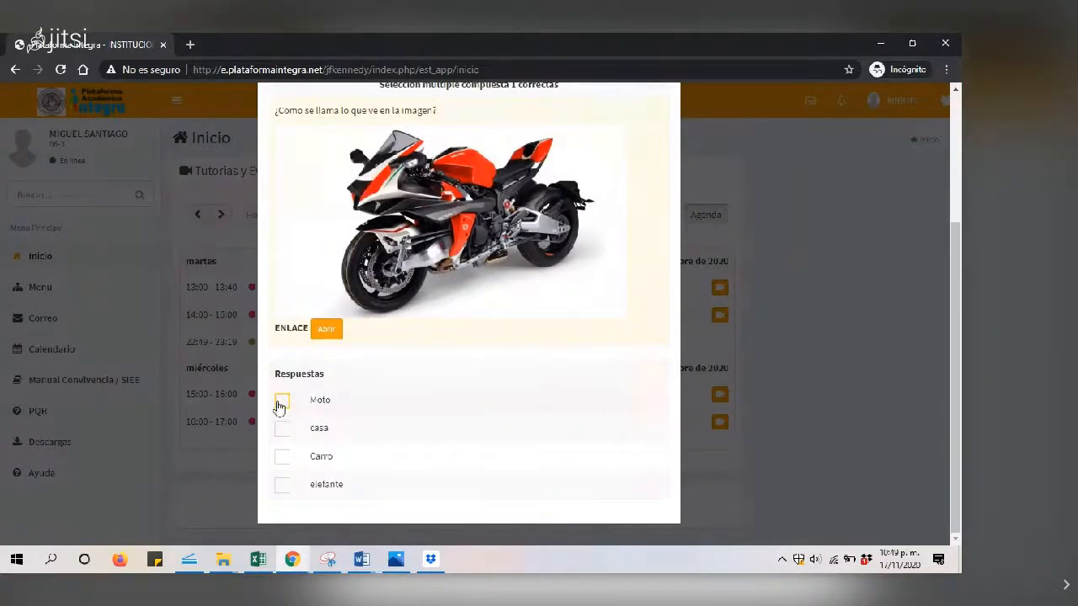
click(280, 402)
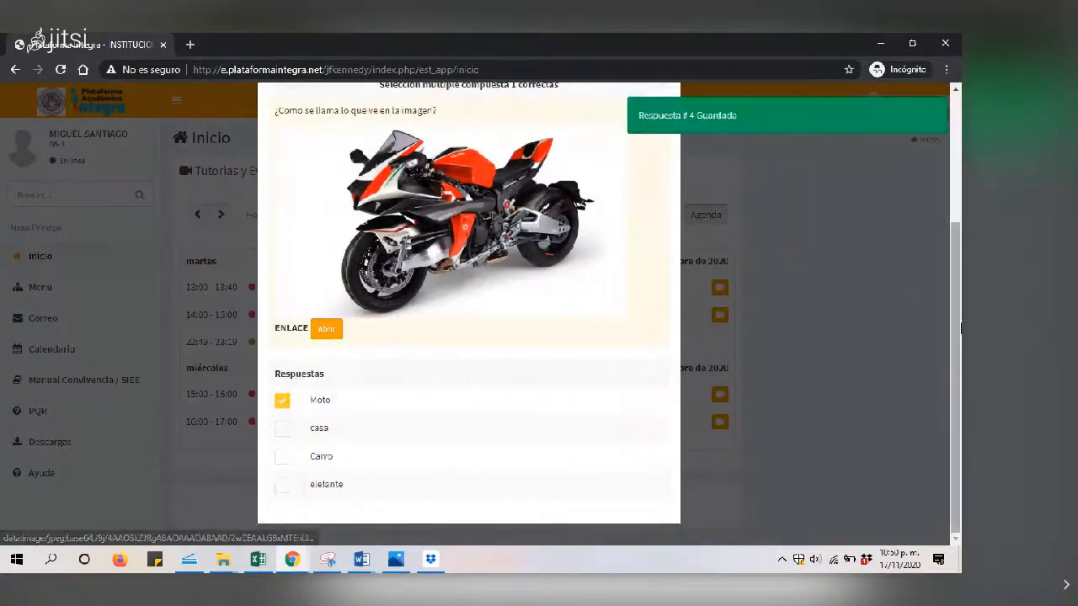
scroll(776, 195, up, 3)
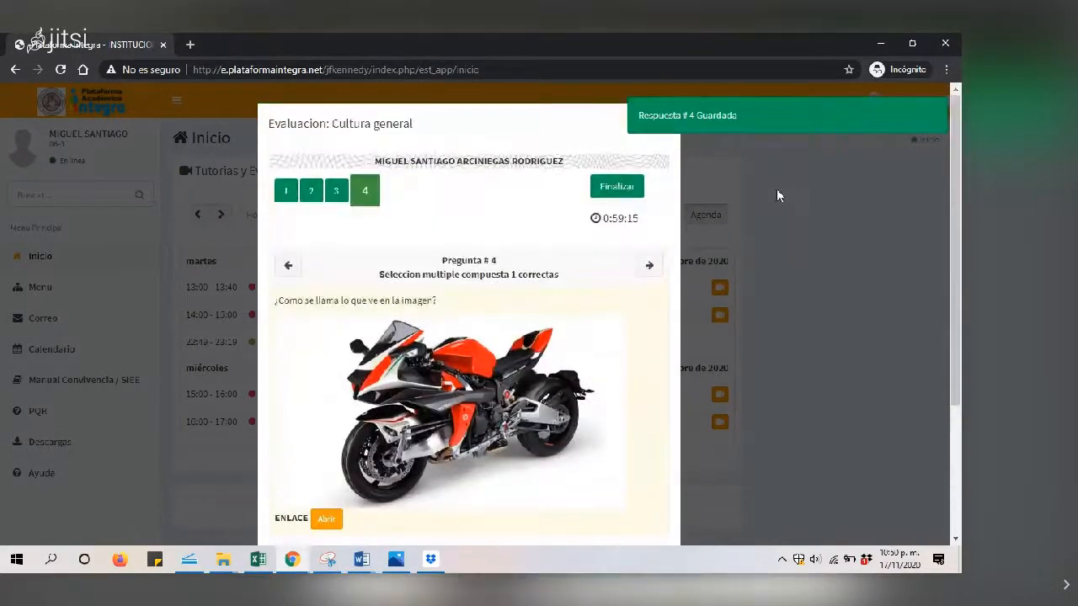
click(608, 194)
click(667, 163)
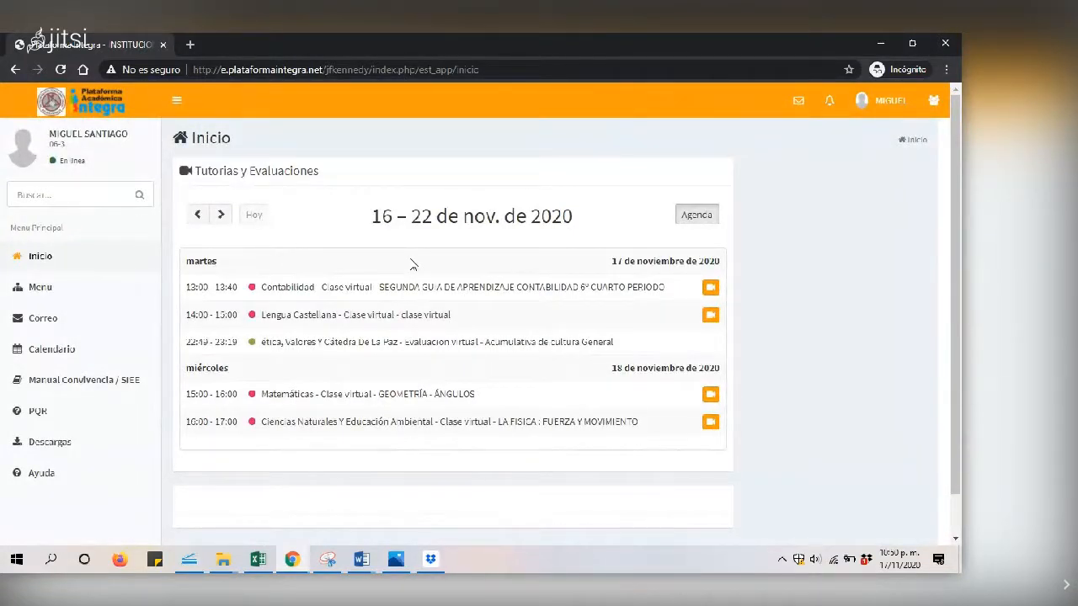
Review the student's partial grades for Periodo 4, expanding the breakdown of ética, Valores Y Cátedra De La Paz
click(68, 284)
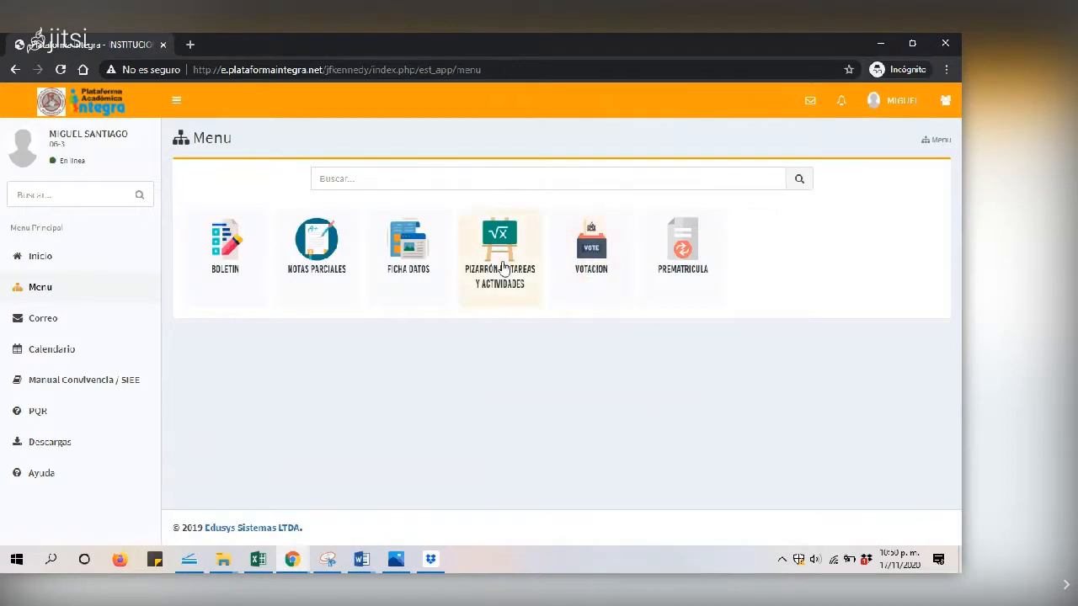
click(300, 246)
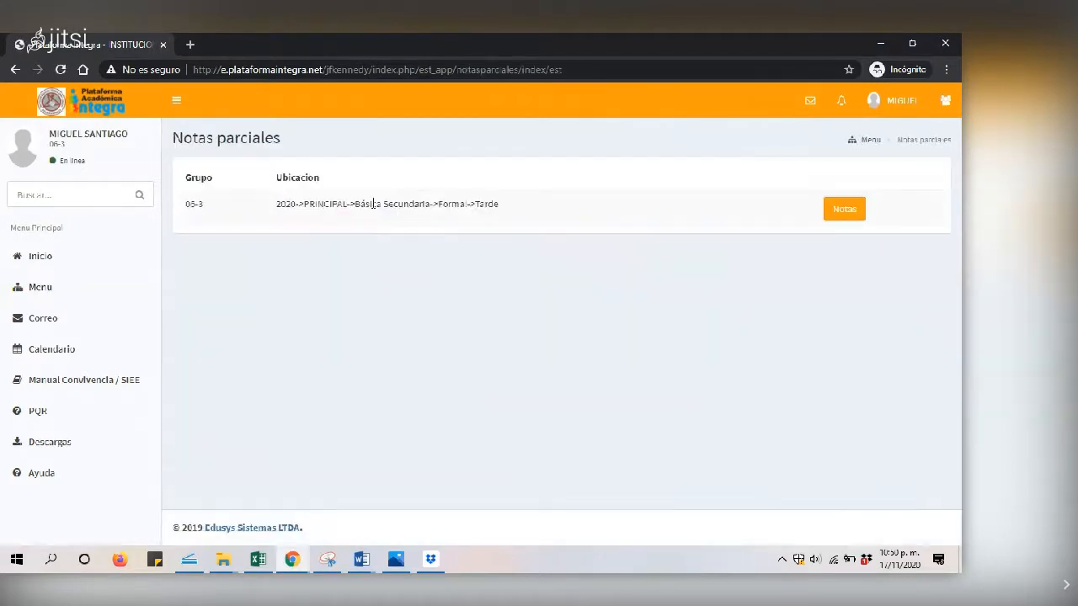
click(844, 219)
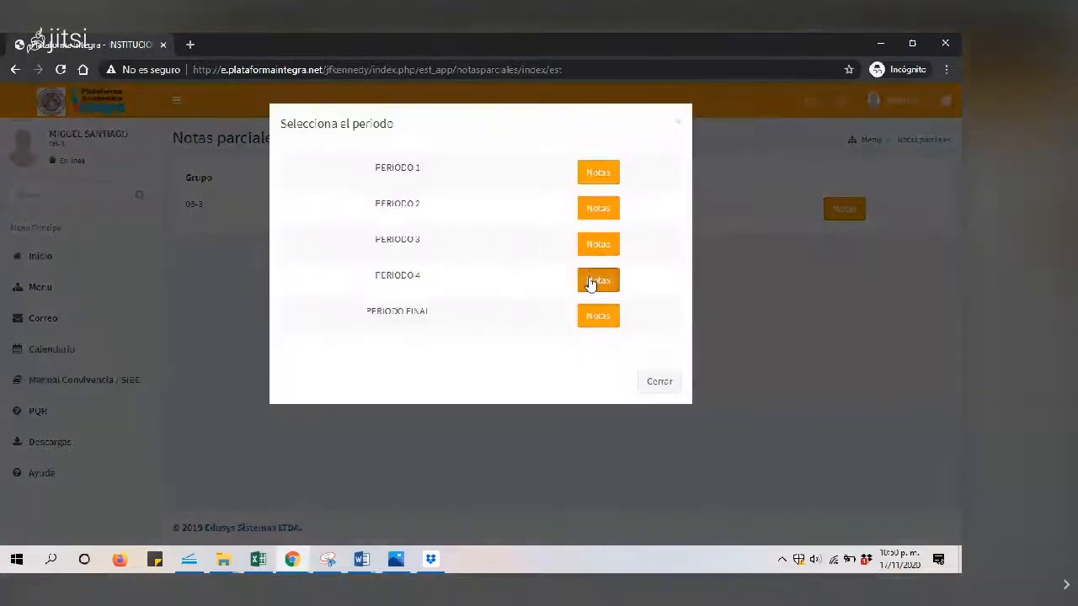
click(597, 279)
drag(960, 240, 960, 472)
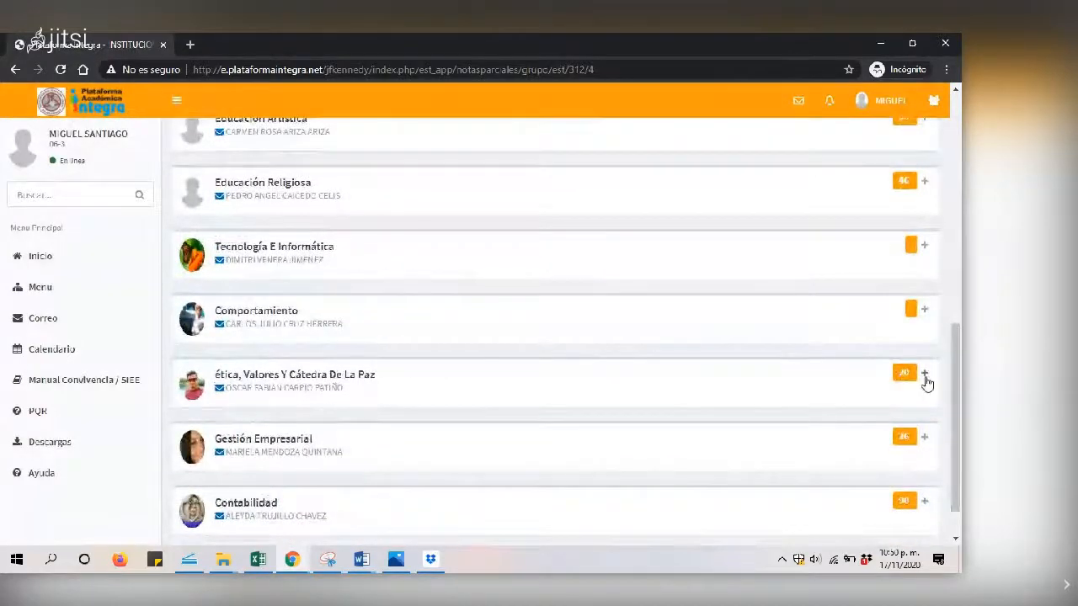
click(924, 374)
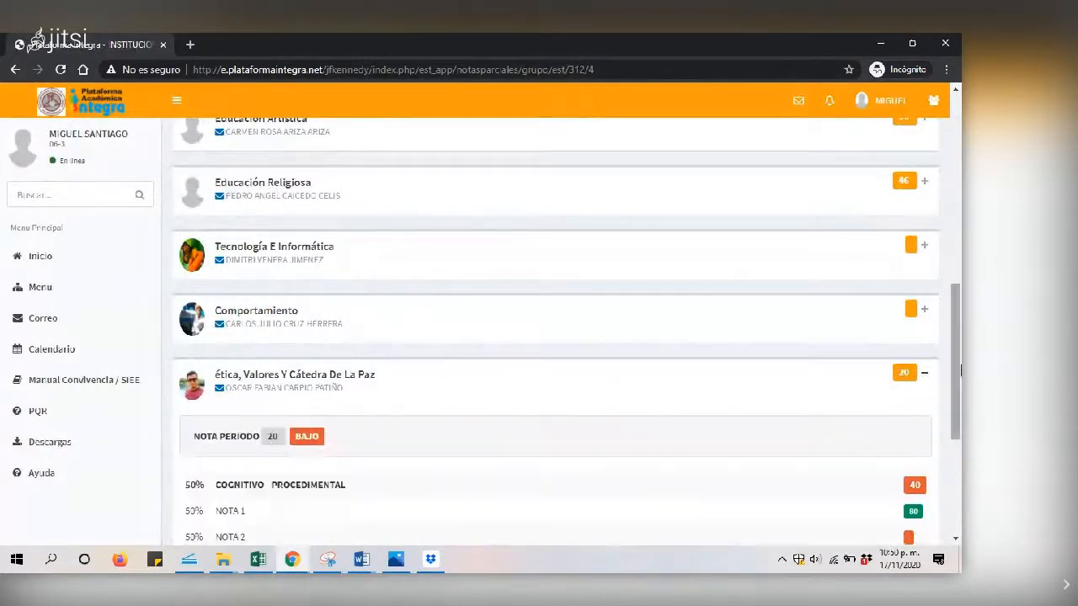
scroll(954, 393, down, 2)
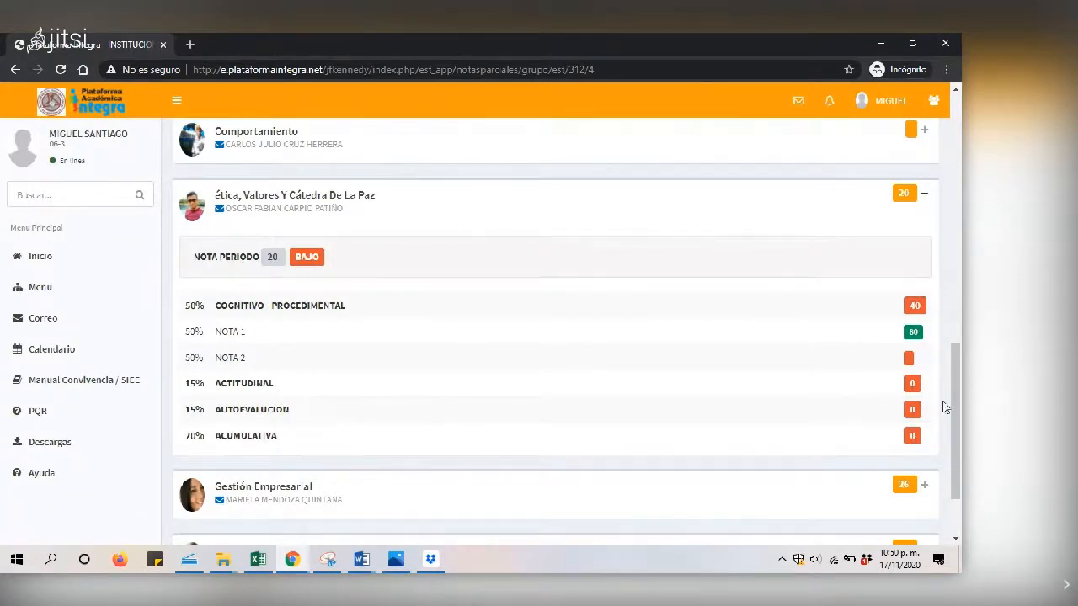
drag(955, 409, 959, 143)
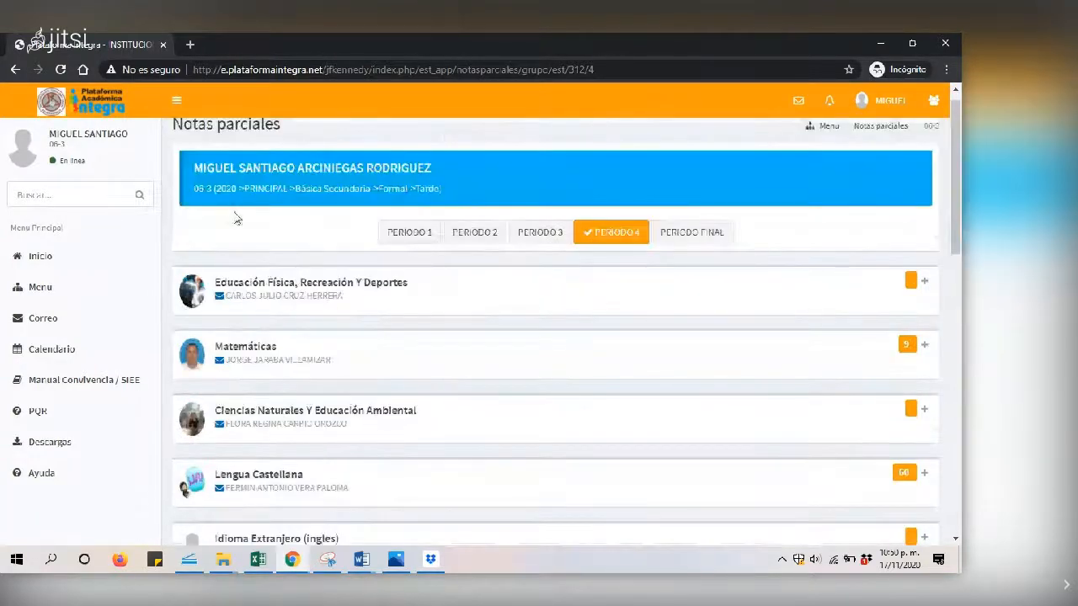
Switch to the teacher's browser window and look over the November 2020 task board of group 06-3
click(292, 559)
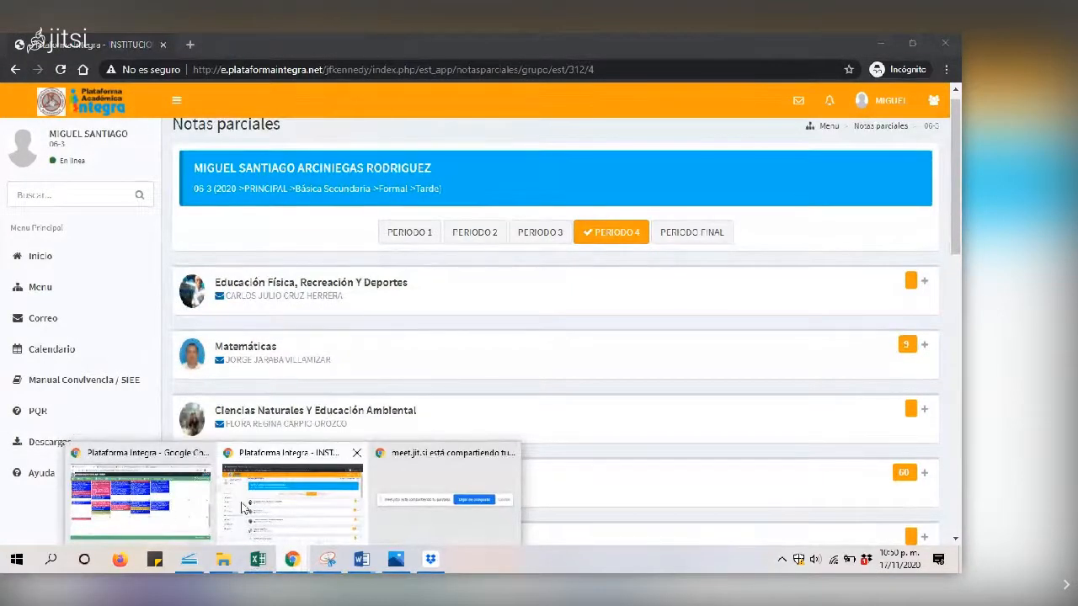
click(252, 504)
click(292, 559)
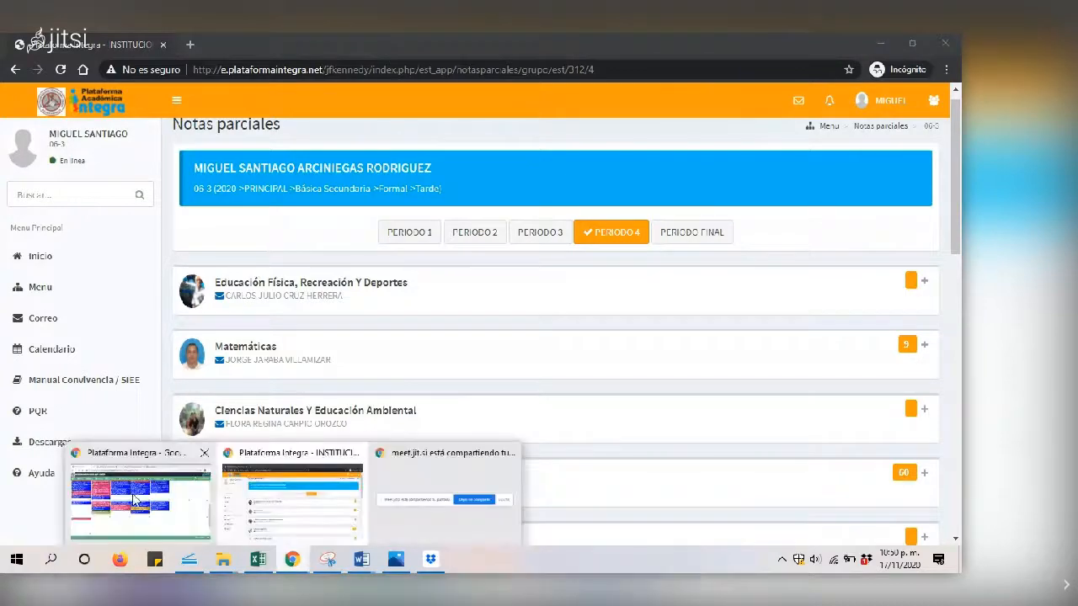
click(135, 500)
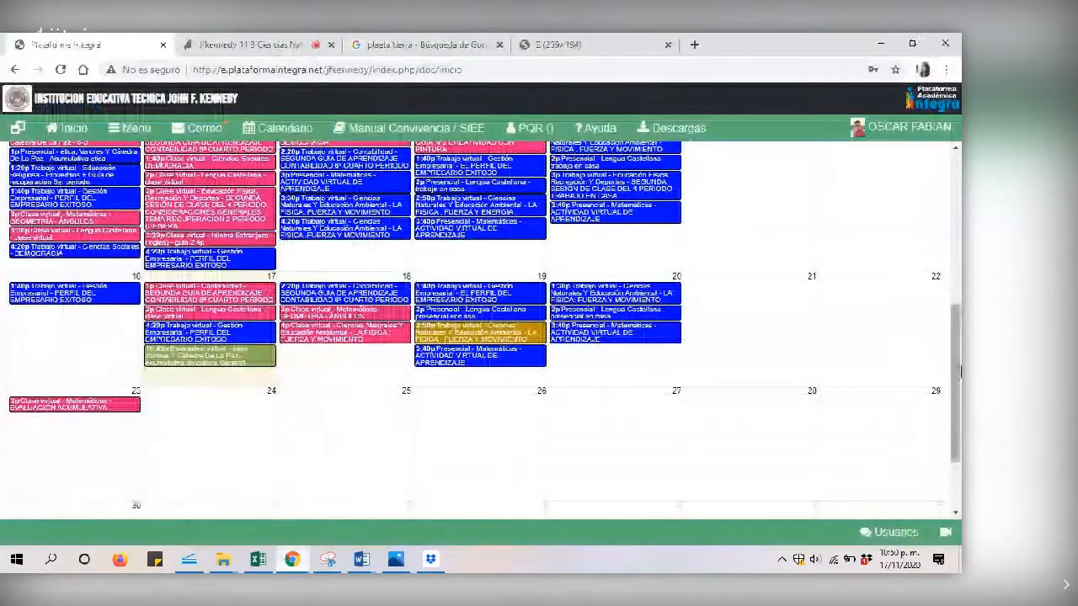
drag(958, 360, 958, 336)
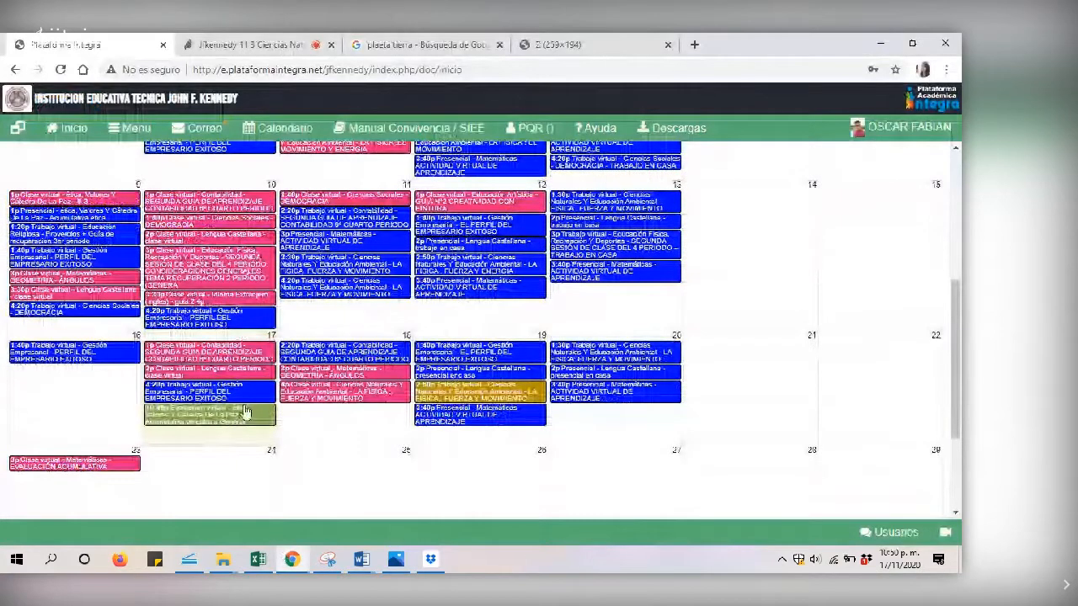
drag(958, 389, 960, 261)
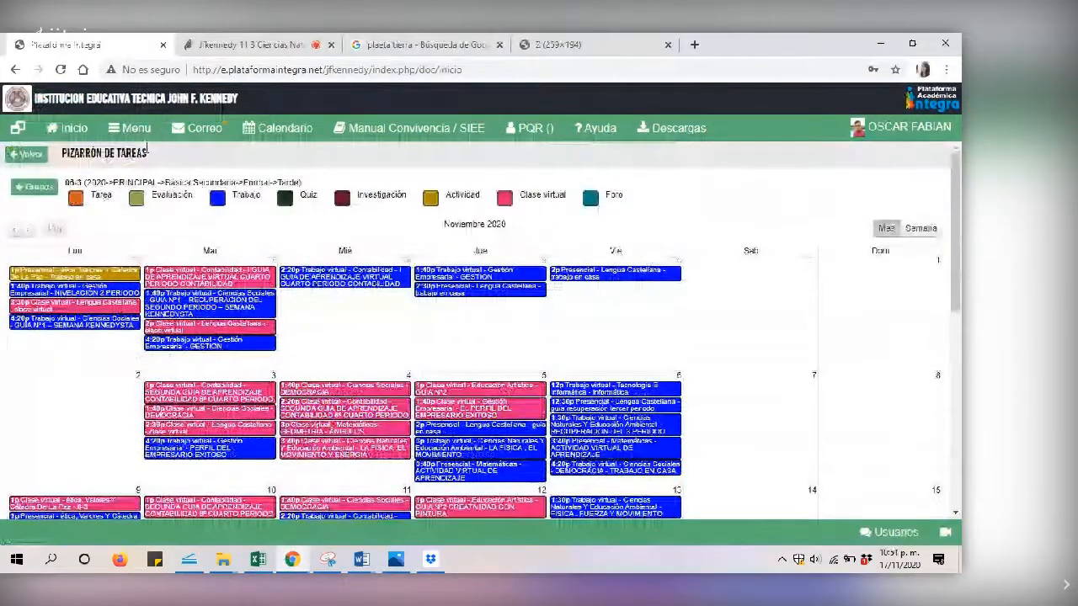
Reopen the Pizarrón de tareas for group 06-3, ética, Valores Y Cátedra De La Paz
click(133, 129)
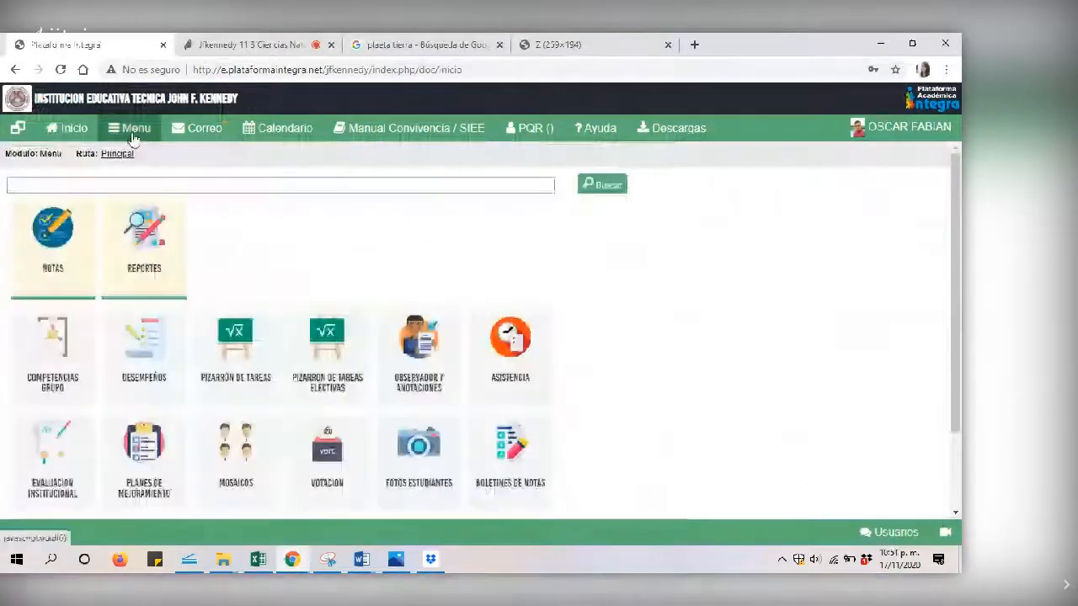
click(223, 331)
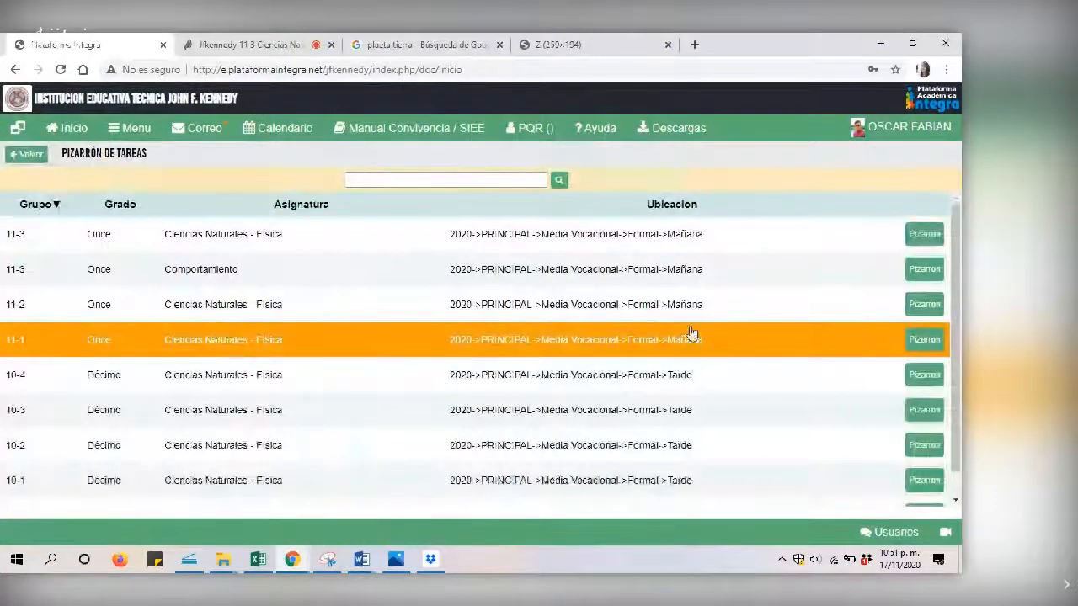
drag(958, 272, 951, 436)
click(926, 496)
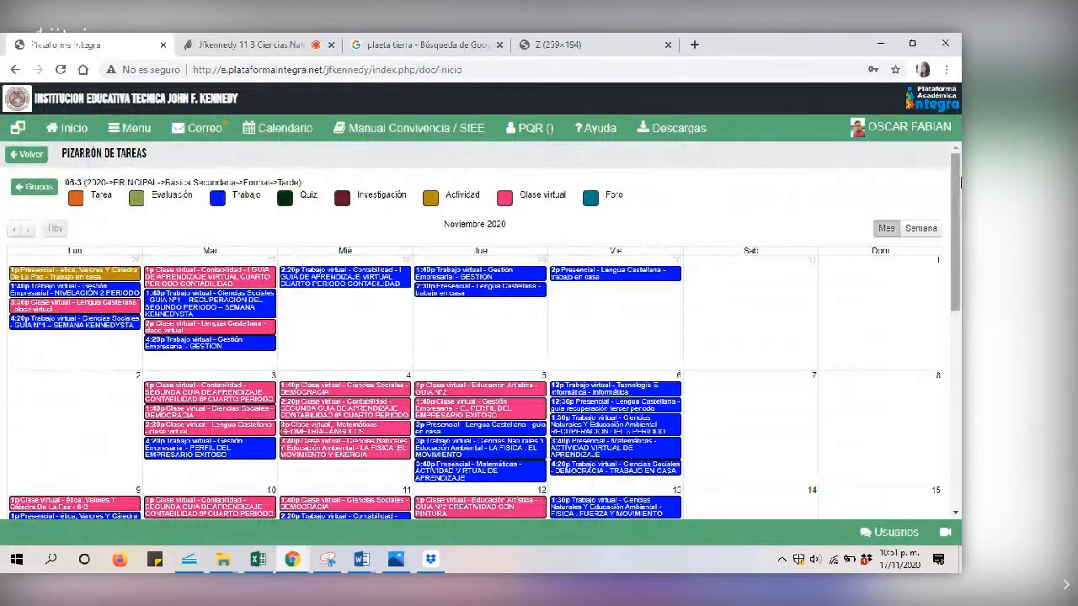
mouse_move(958, 187)
mouse_down()
mouse_move(960, 292)
mouse_move(958, 185)
mouse_up()
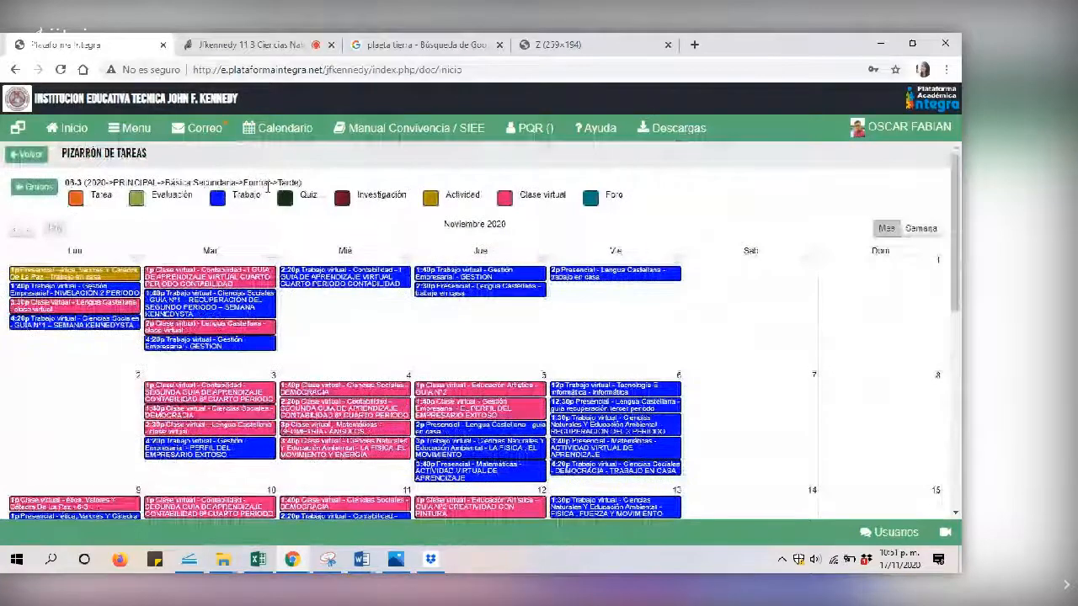
Open the Notas asignaturas grade sheet of Periodo 4 for group 06-3, ética, Valores Y Cátedra De La Paz
click(133, 130)
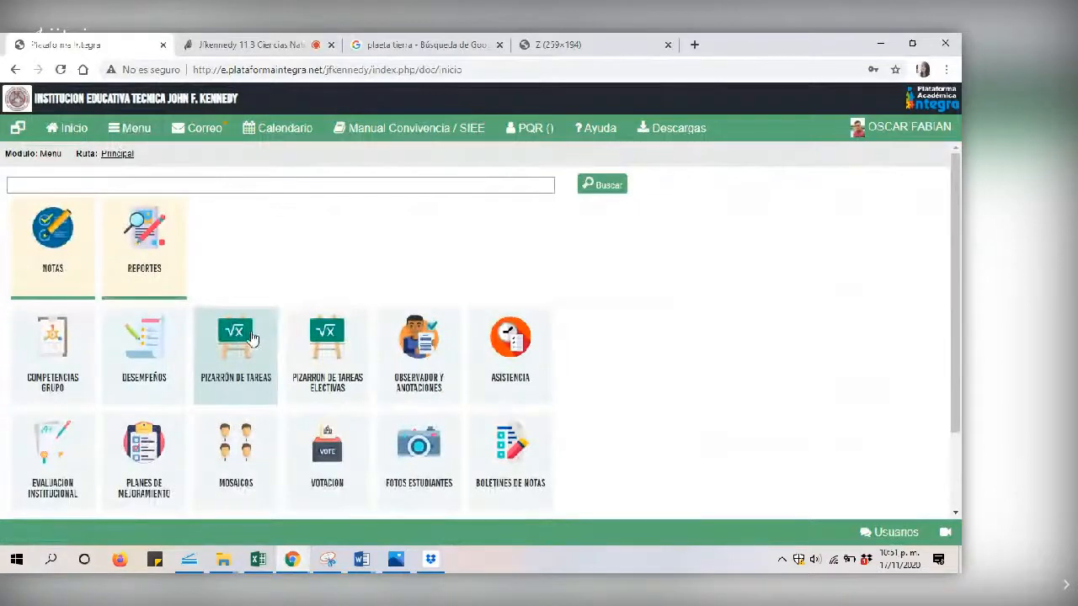
click(52, 236)
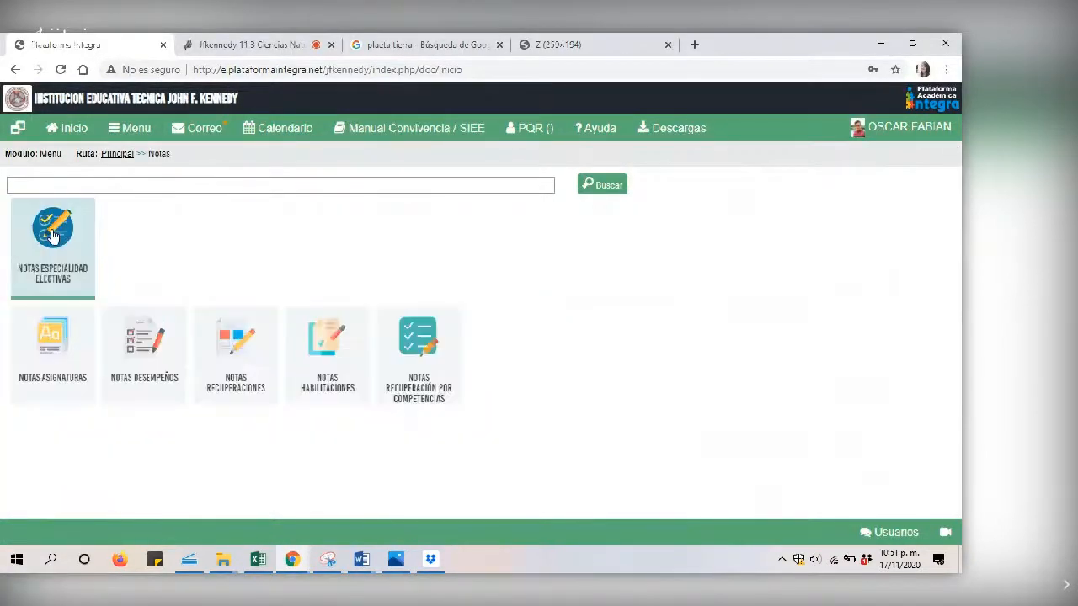
click(70, 359)
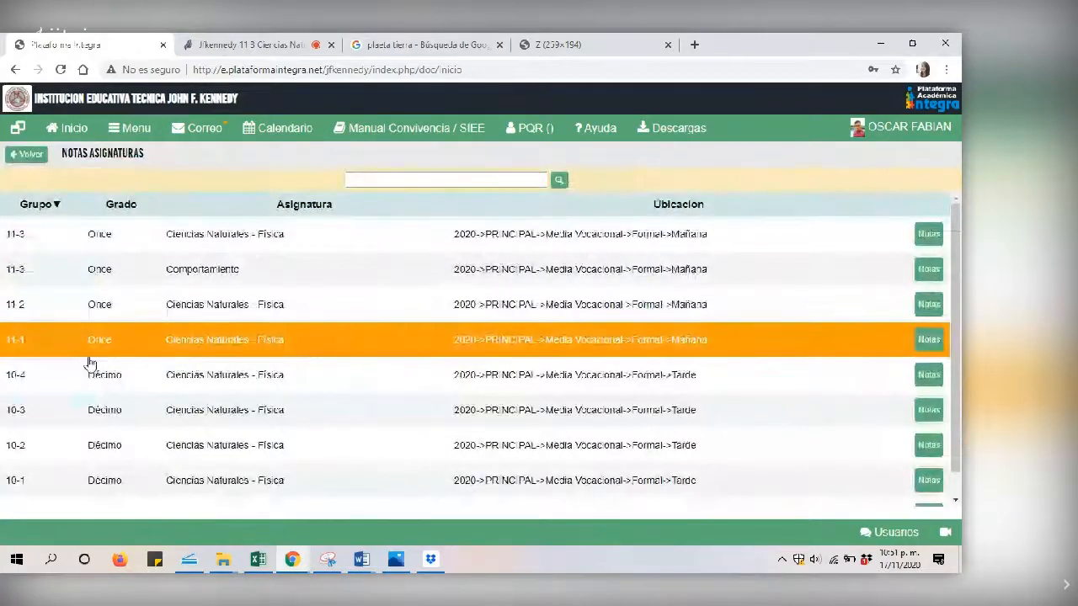
scroll(959, 475, down, 1)
click(929, 493)
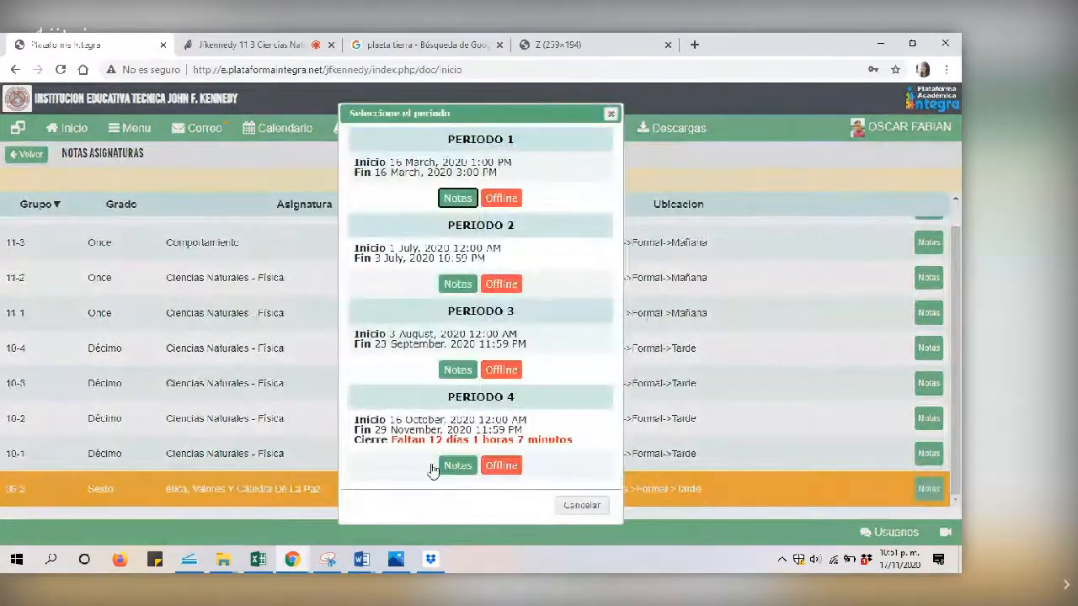
click(453, 468)
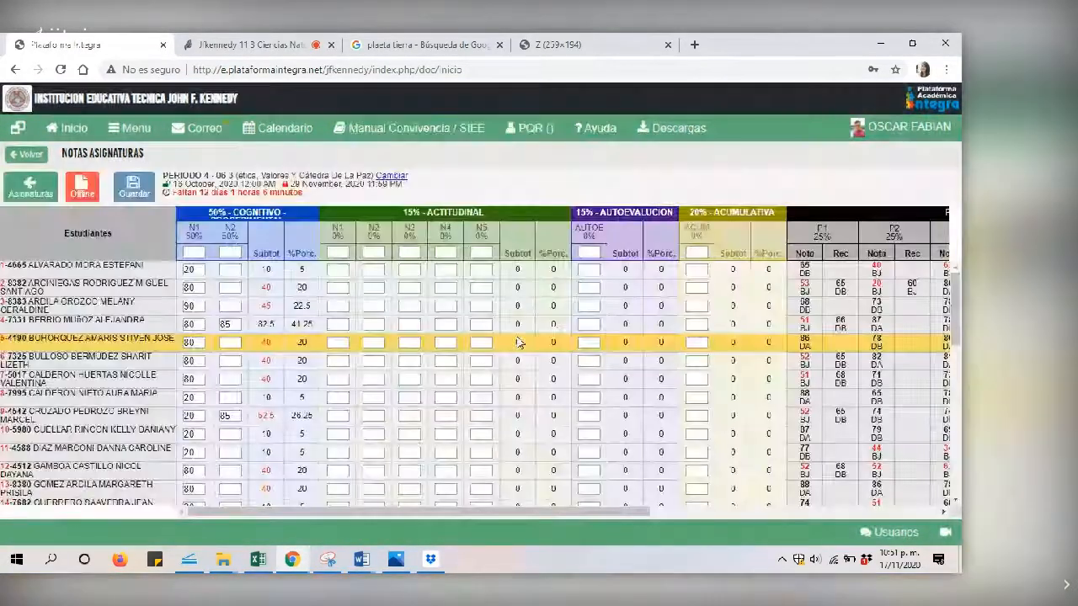
Copy the task board grades of the evaluation Acumulativa de cultura General into the ACUM item of the Acumulativa competency
click(694, 238)
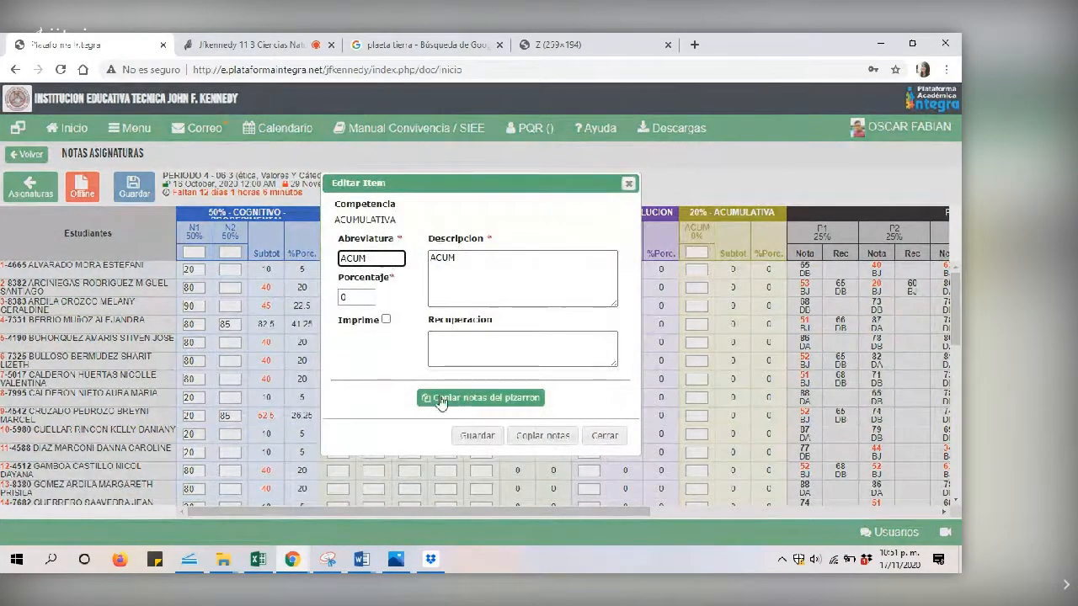
click(495, 398)
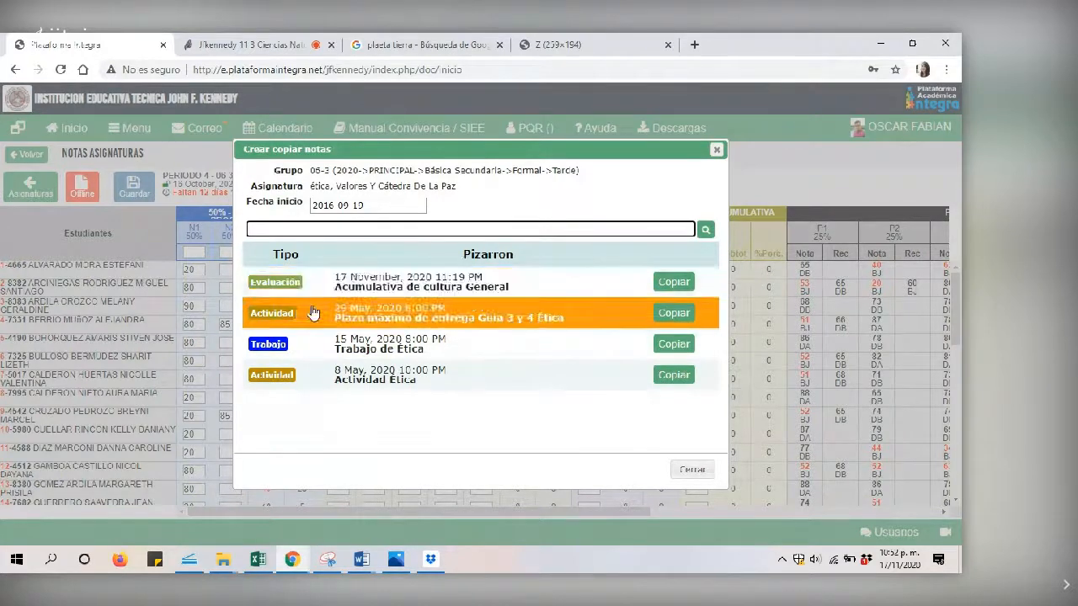
click(673, 283)
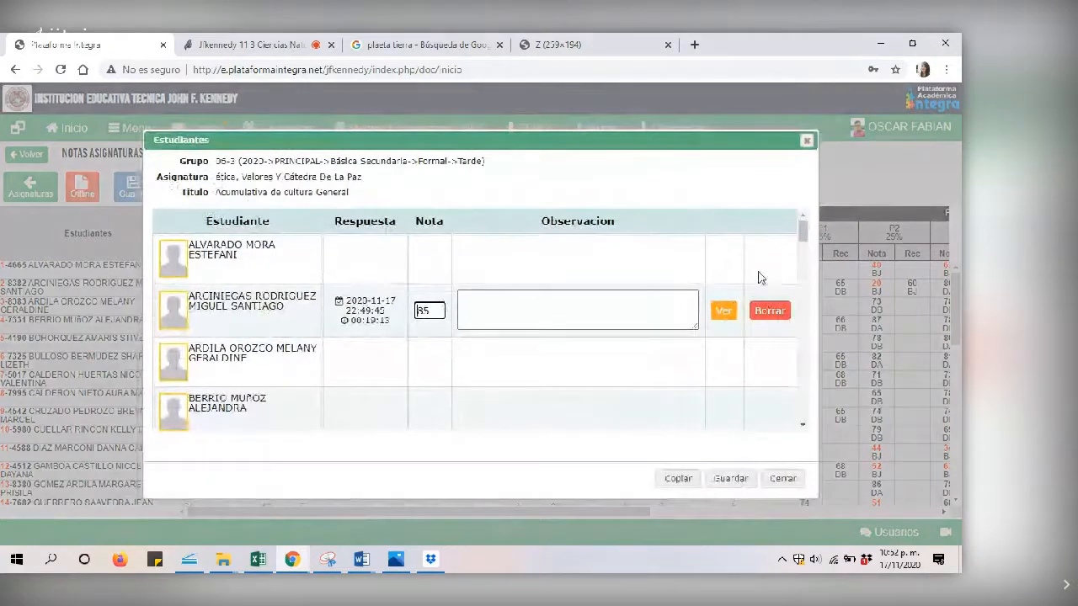
click(803, 235)
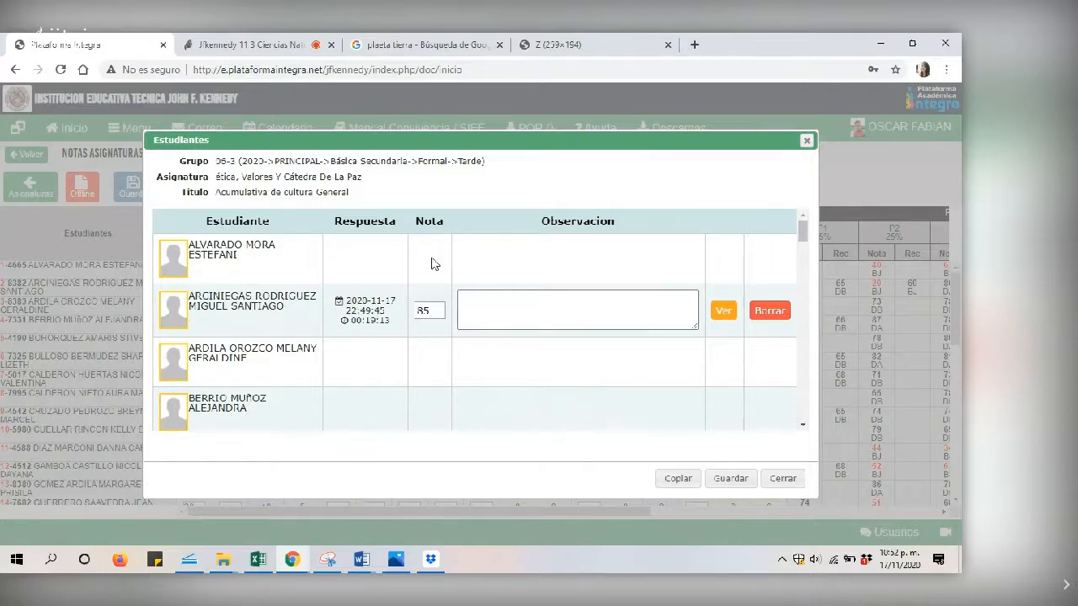
drag(803, 232, 830, 270)
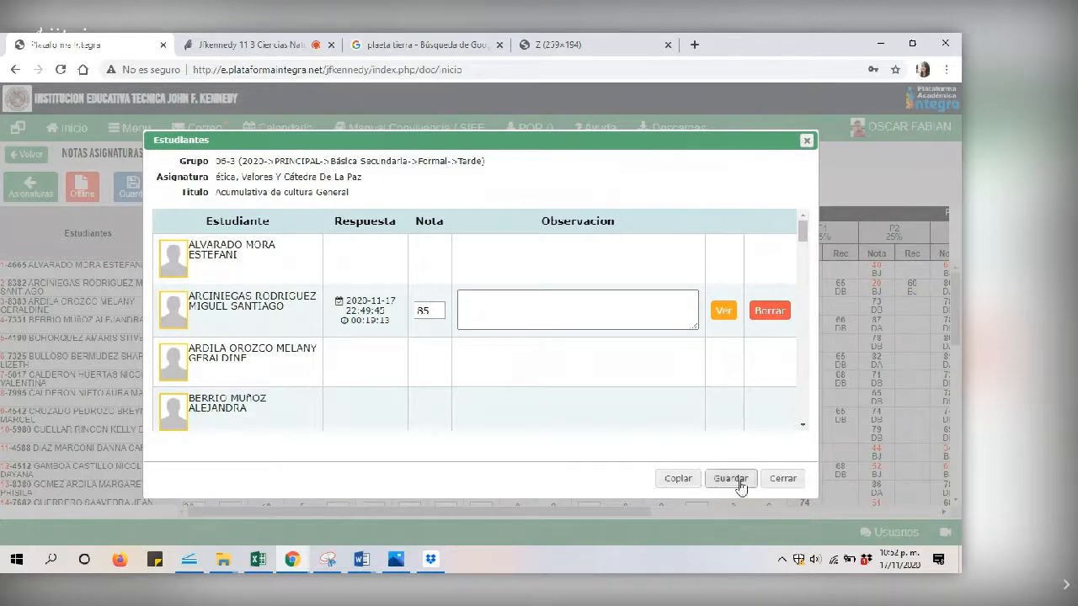
click(673, 480)
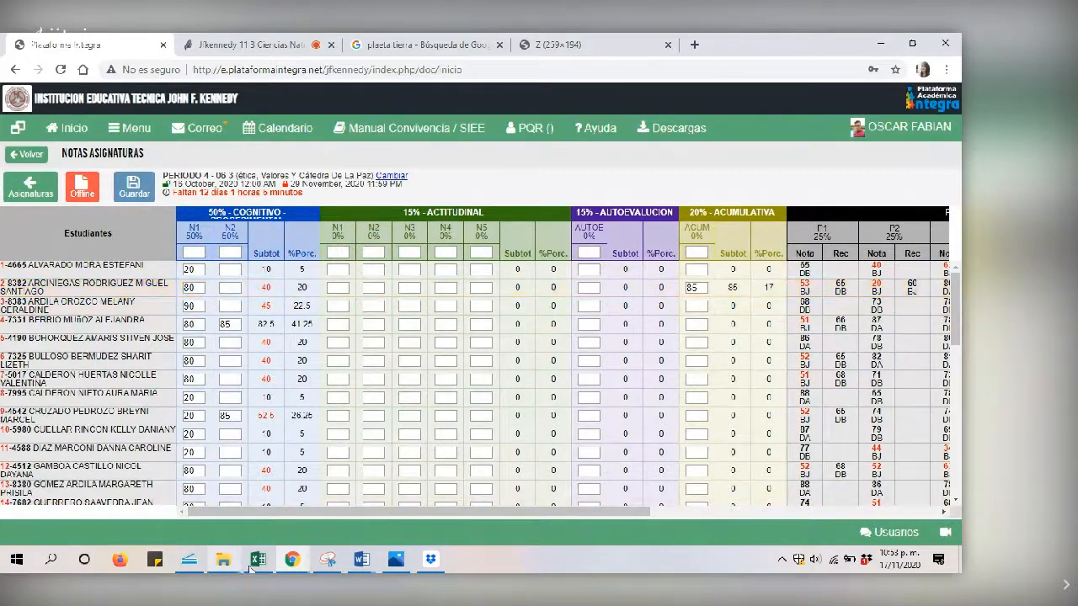
Look at the student's Notas parciales page in the incognito window and return to the teacher's grade sheet
mouse_move(292, 559)
click(264, 472)
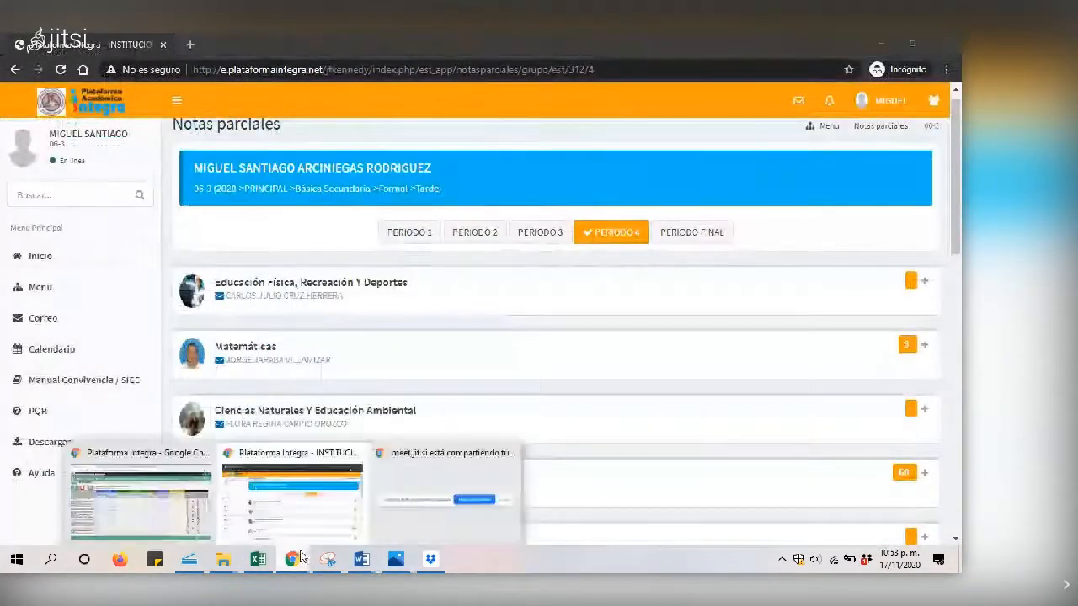
click(188, 514)
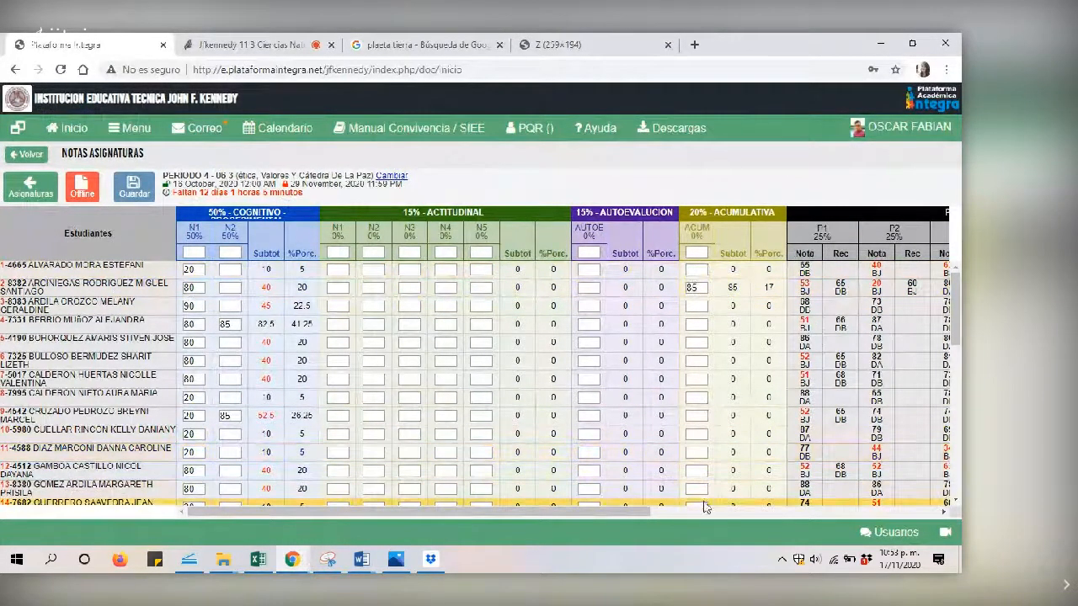
mouse_move(957, 287)
mouse_down()
mouse_move(957, 438)
mouse_move(951, 276)
mouse_up()
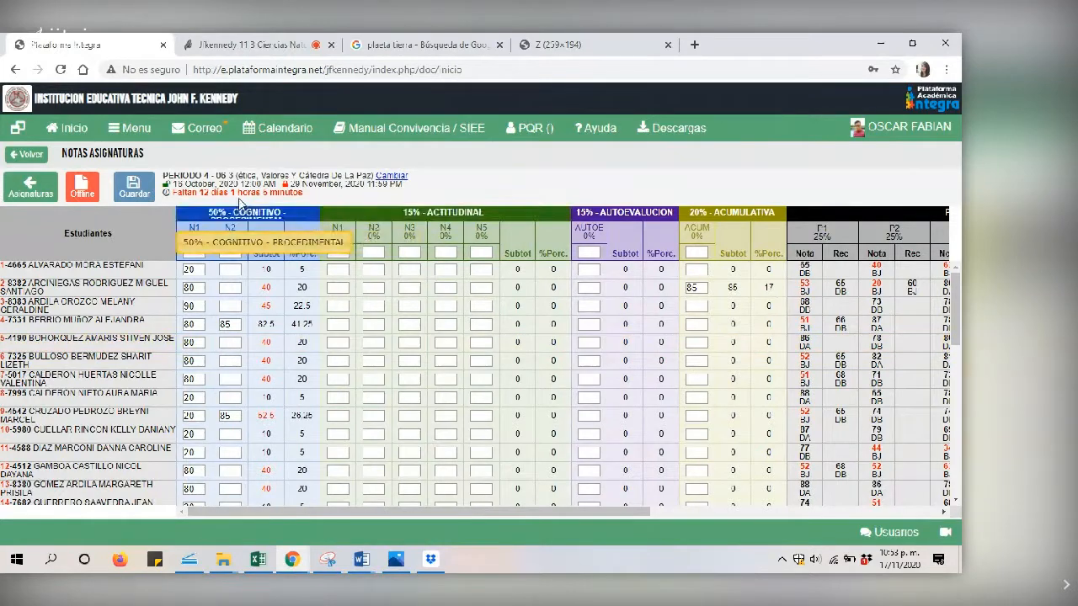
Save the Periodo 4 grade sheet of group 06-3, select the evaluated student's ACUM grade and save again
click(134, 190)
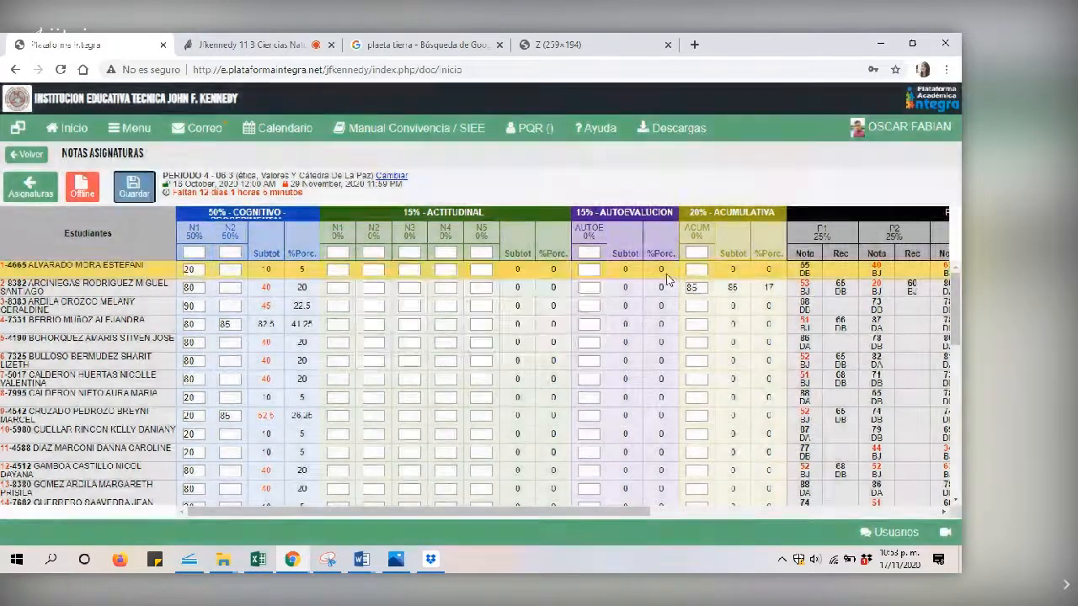
click(566, 349)
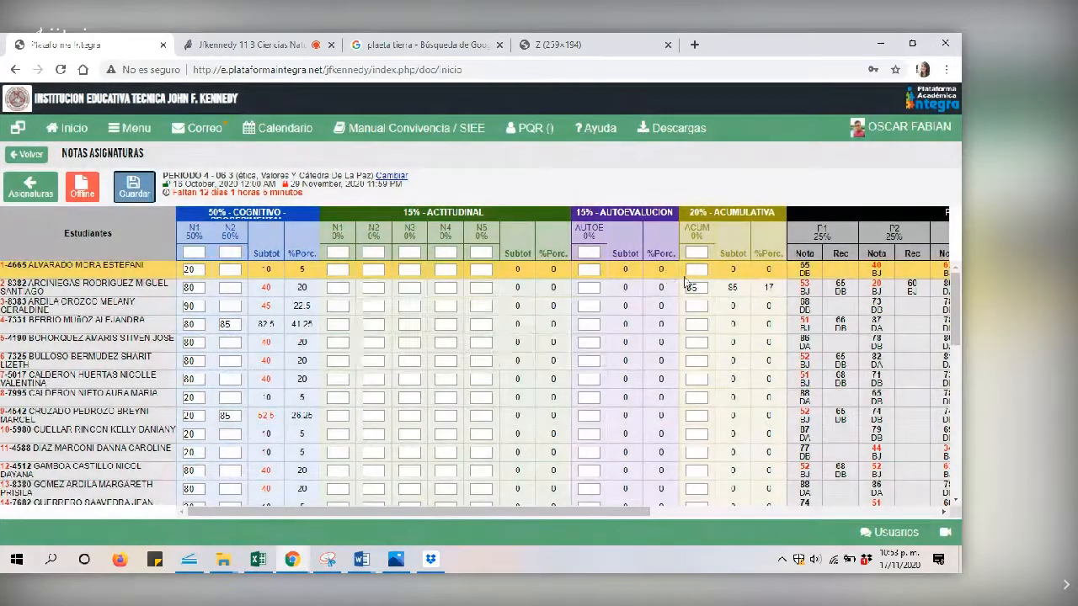
click(689, 286)
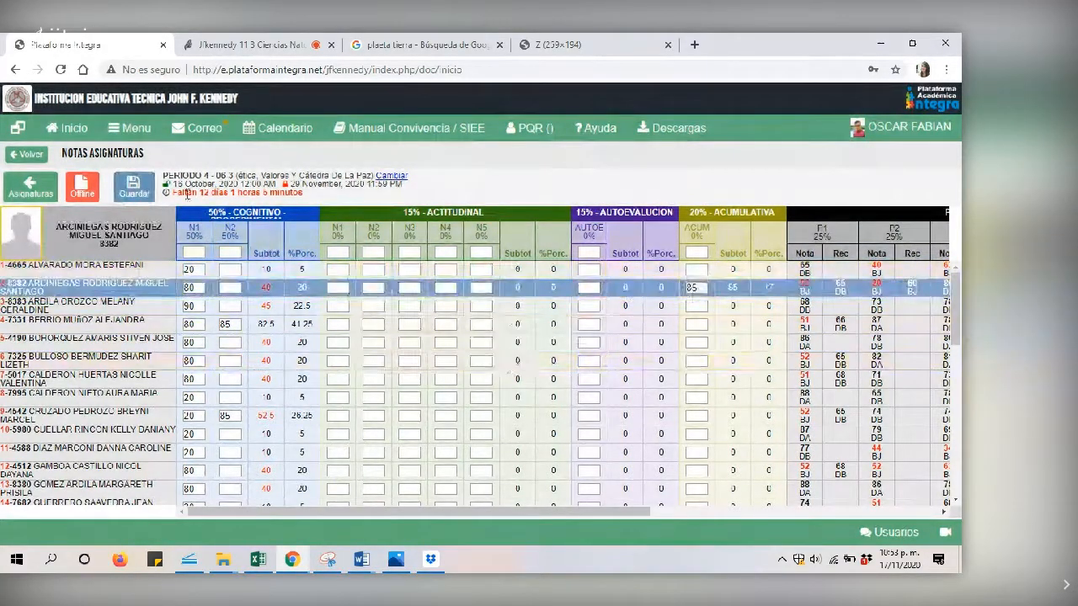
click(134, 186)
click(565, 349)
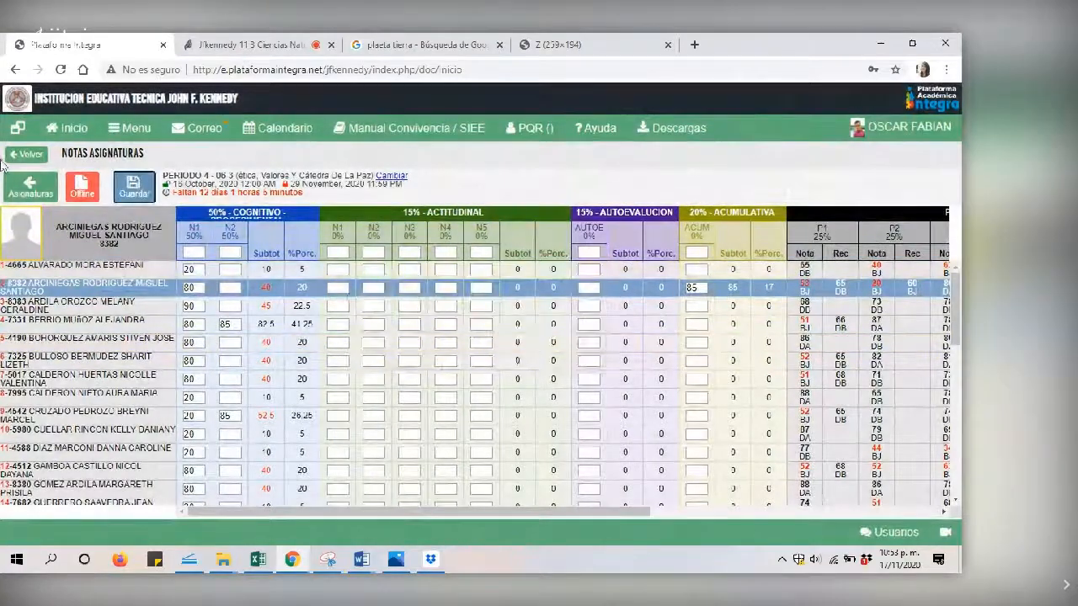
Reopen the Periodo 4 grade sheet of group 06-3 to check the saved ACUM grade, and return to the subject list
click(38, 187)
scroll(959, 433, down, 1)
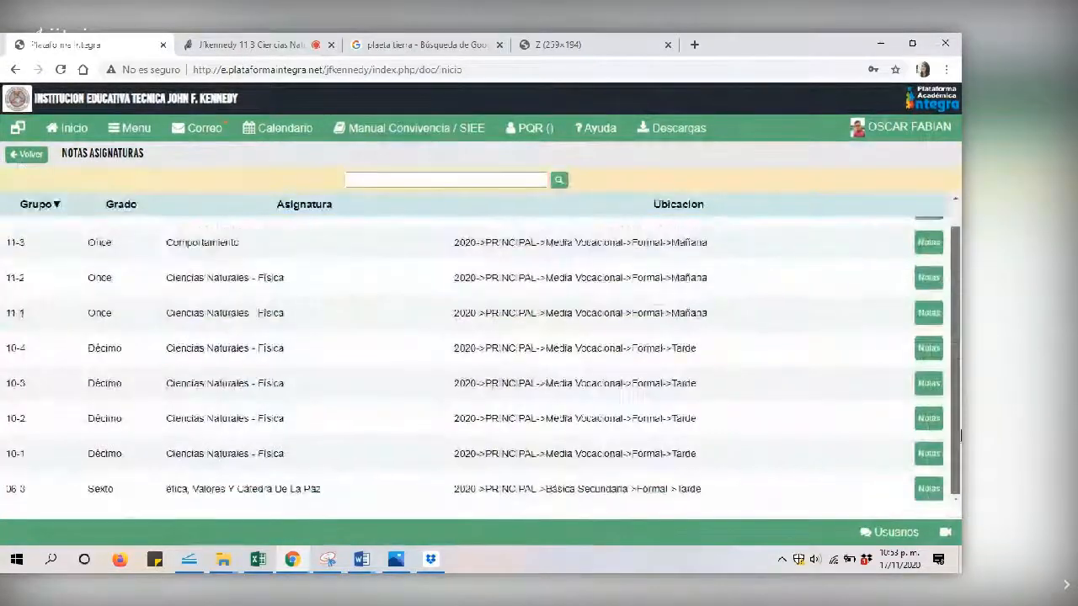
click(927, 488)
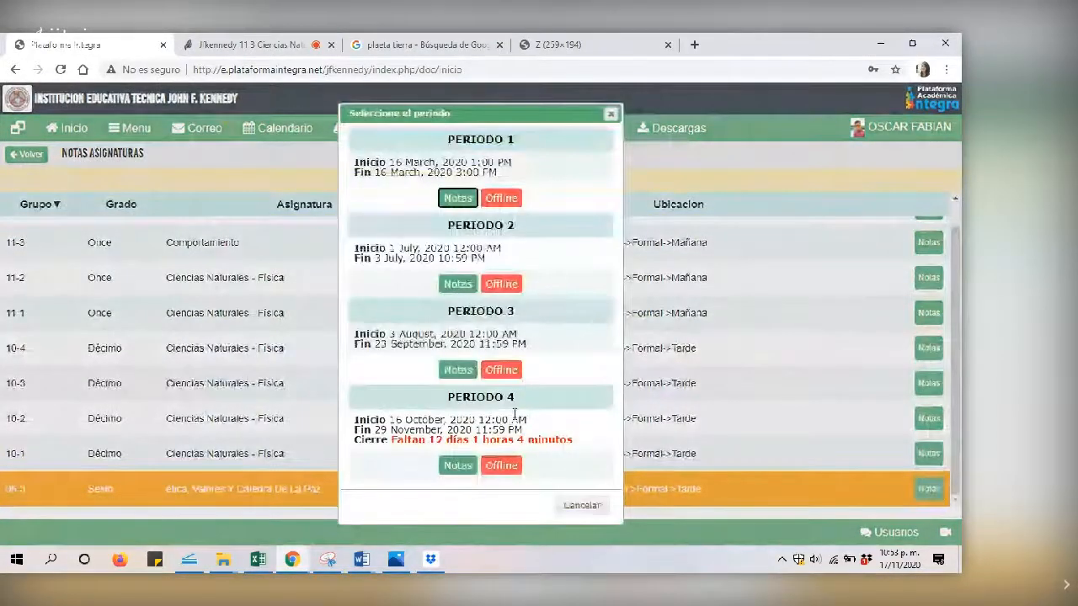
click(458, 467)
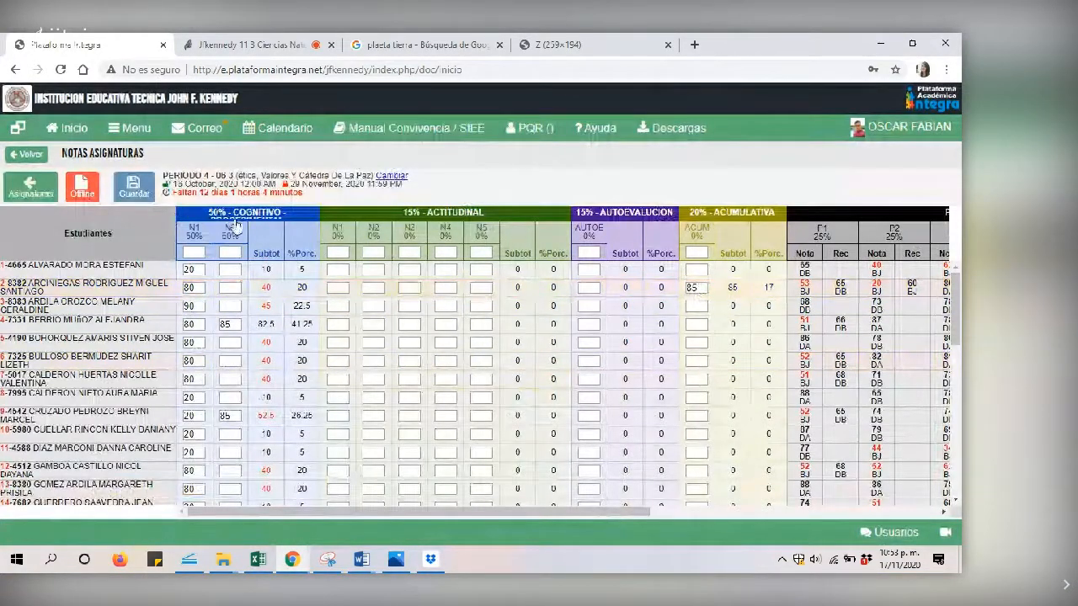
click(30, 187)
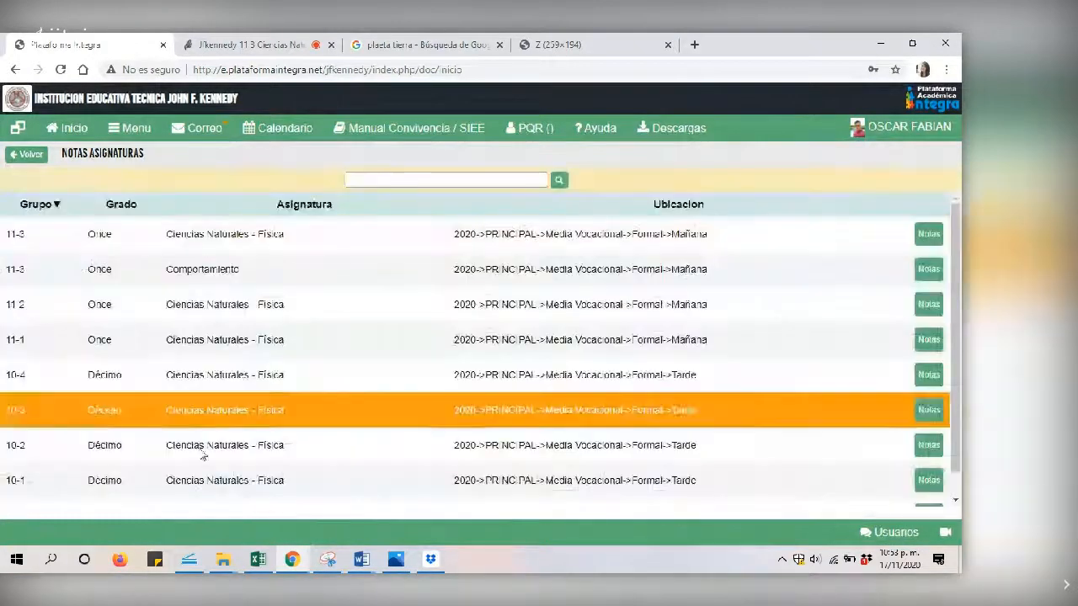
Switch to the student's incognito window and examine the ética, Valores Y Cátedra De La Paz grades on the already open page
mouse_move(292, 559)
click(302, 526)
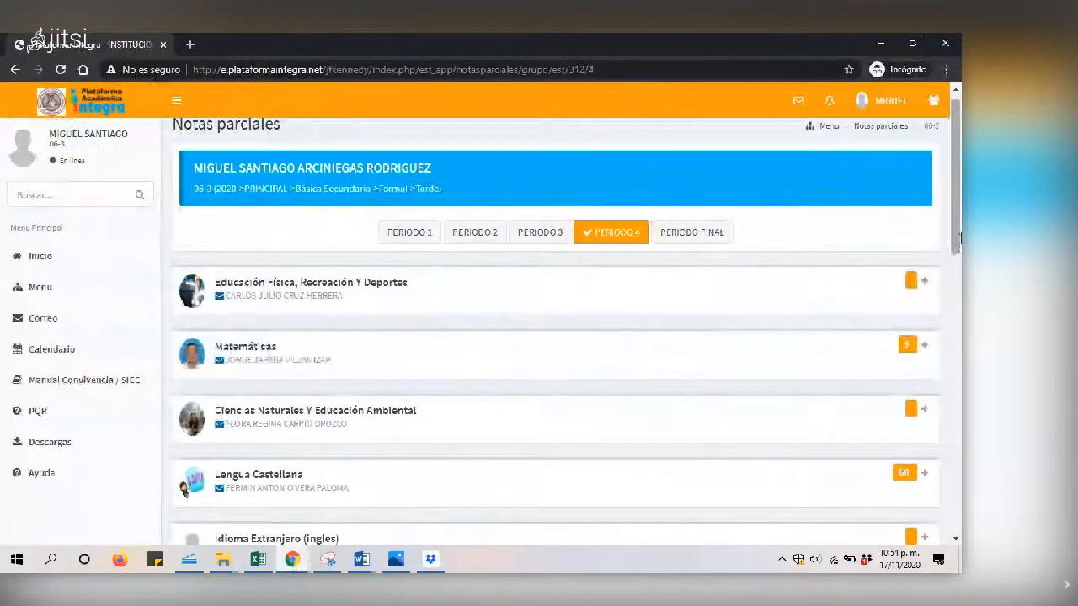
drag(956, 233, 933, 421)
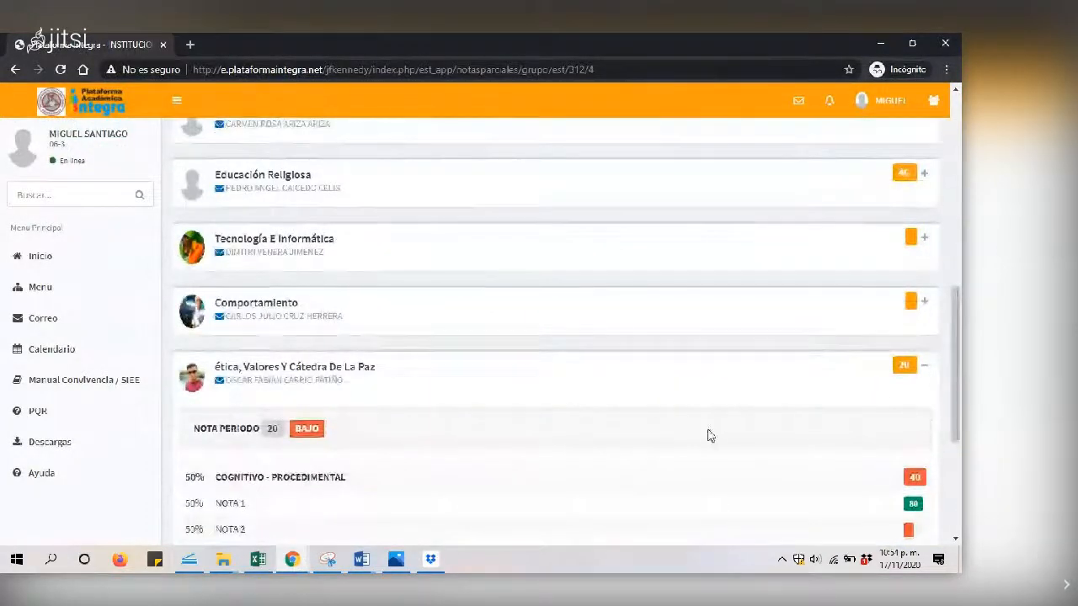
scroll(937, 396, down, 2)
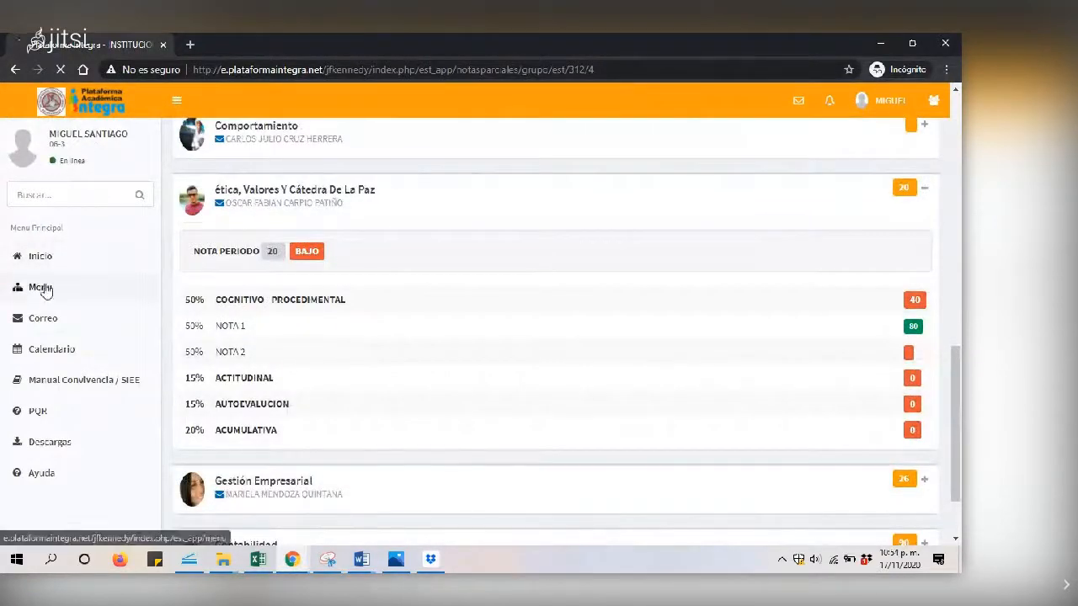
Reload the student's Notas parciales for group 06-3 by opening Periodo 4 again from the main menu
click(38, 286)
click(317, 262)
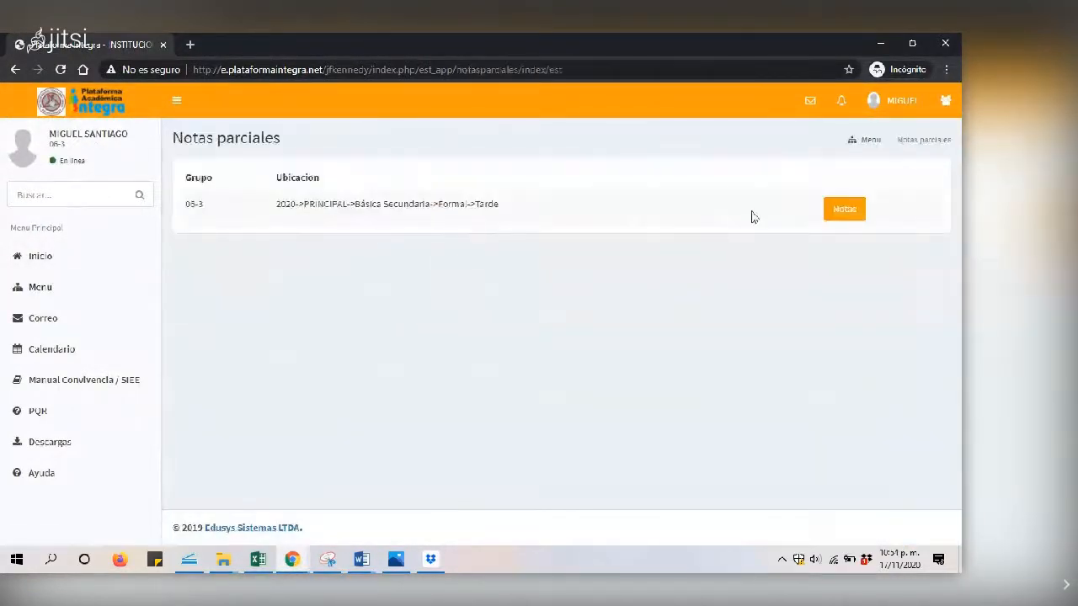
click(850, 214)
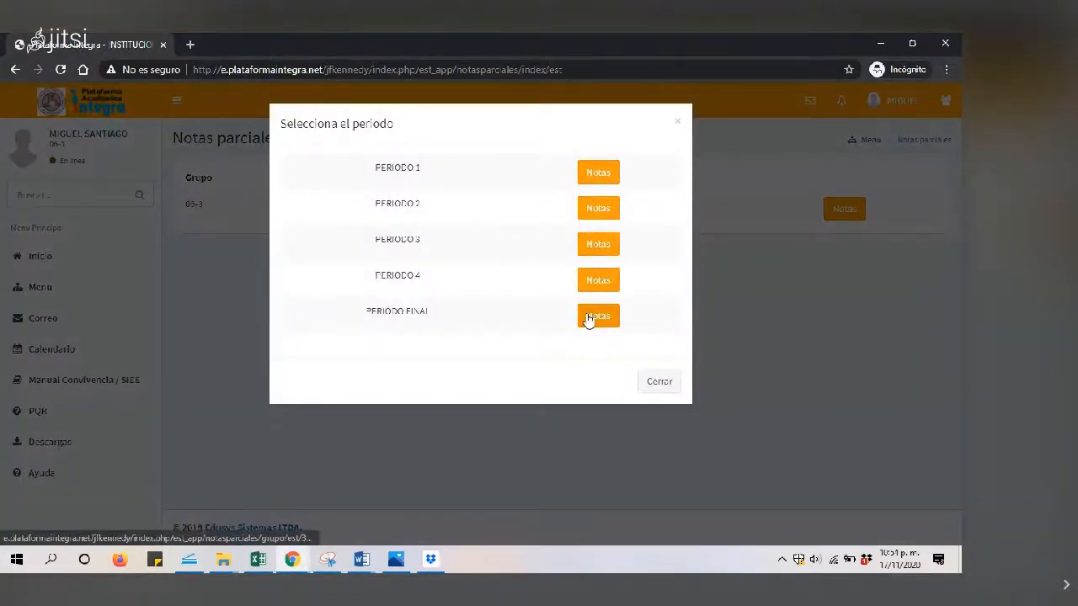
click(594, 280)
Expand ética, Valores Y Cátedra De La Paz and examine its period grade and the Acumulativa competency's ACUM item
scroll(959, 269, down, 1)
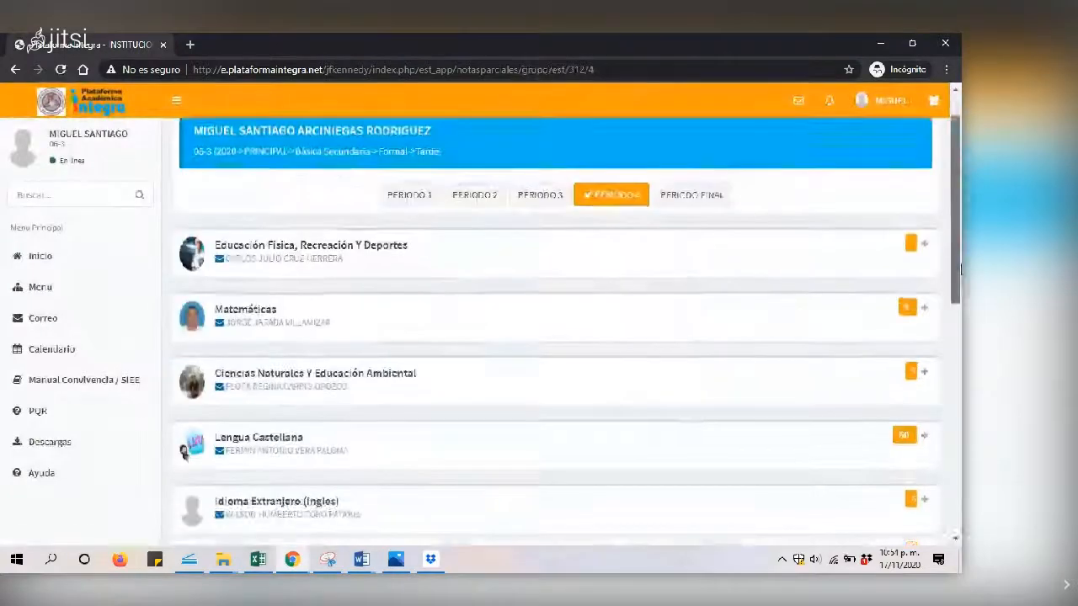
scroll(959, 270, down, 5)
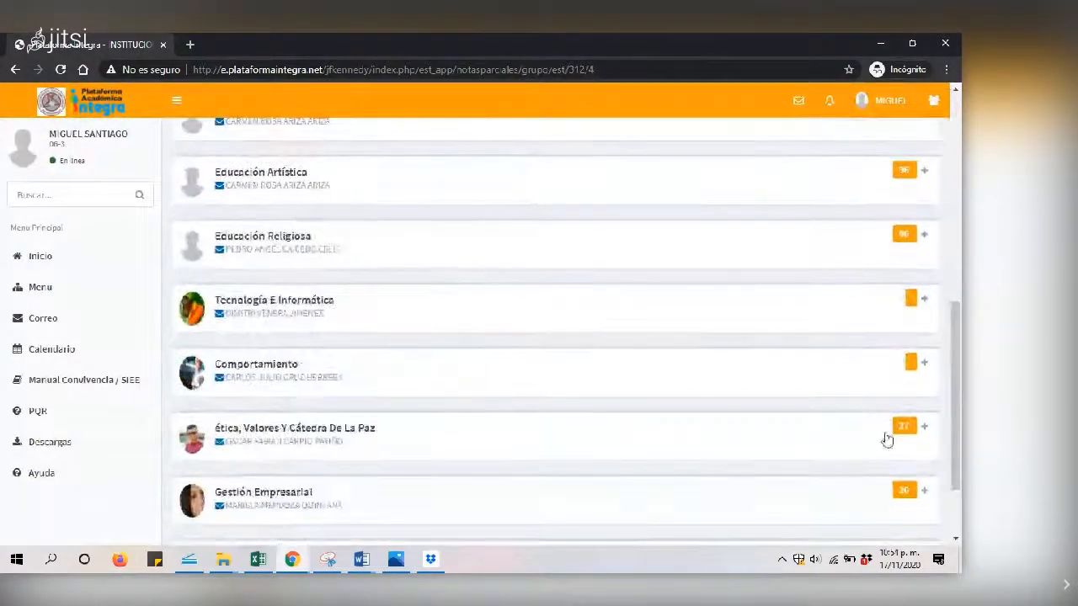
click(923, 427)
scroll(959, 407, down, 2)
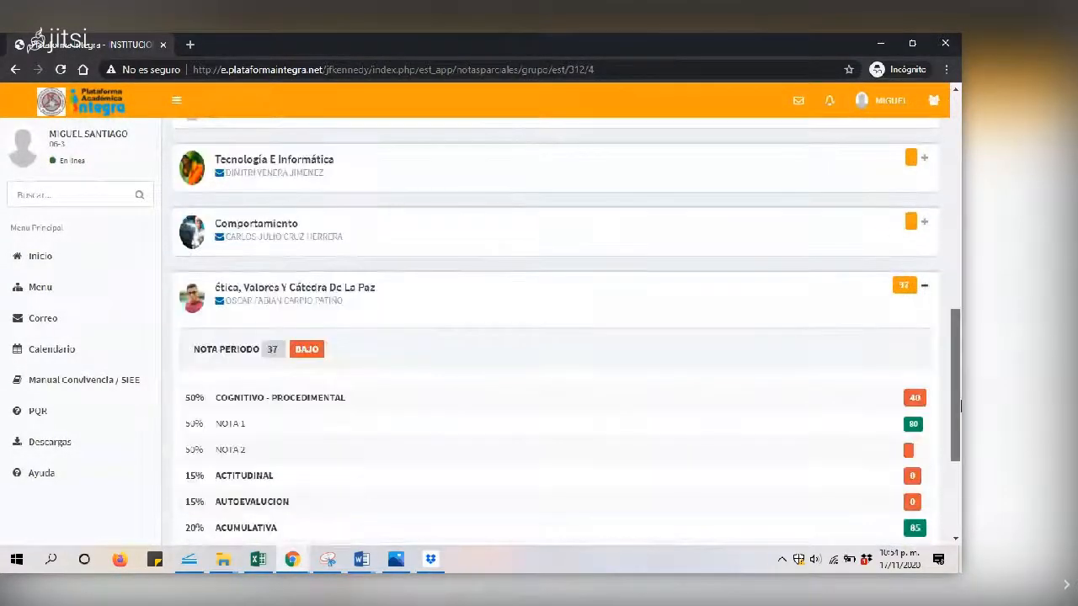
scroll(960, 406, down, 2)
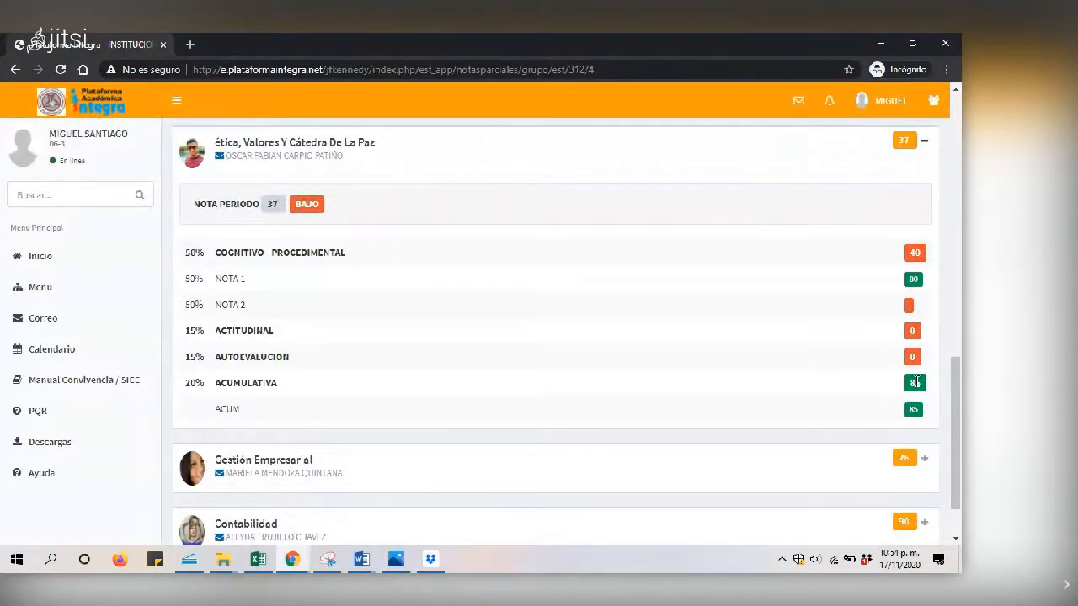
Return to the teacher's browser window with the Notas asignaturas subject list
click(287, 562)
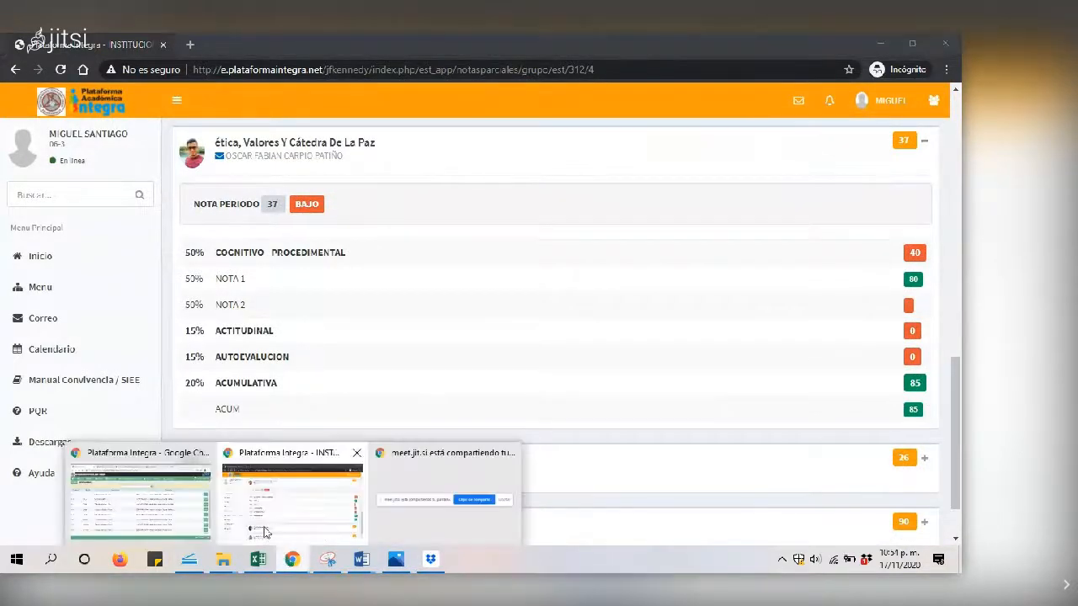
click(261, 520)
click(295, 564)
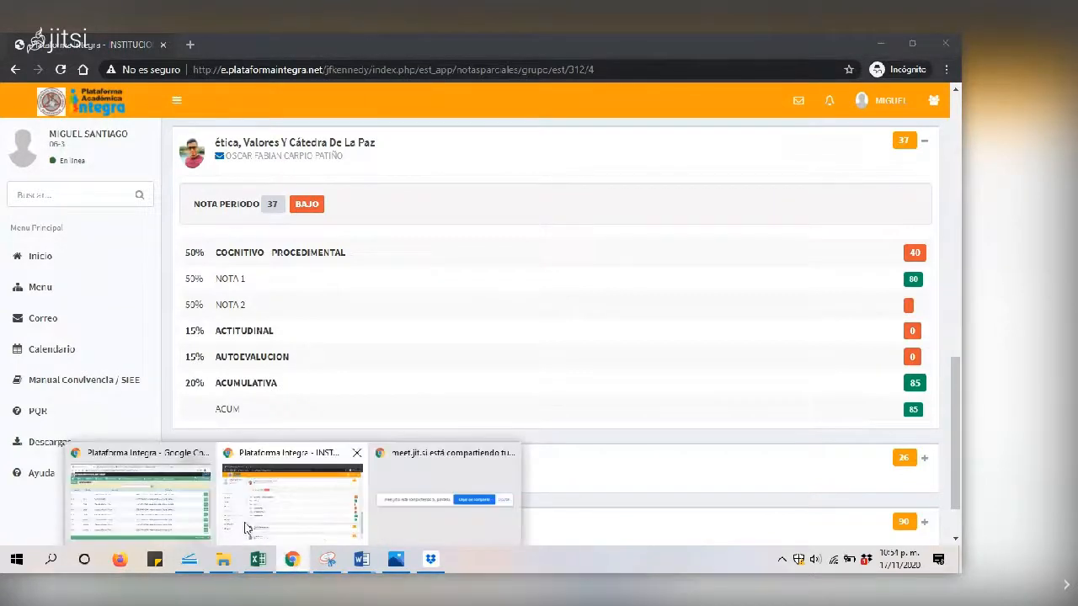
click(156, 508)
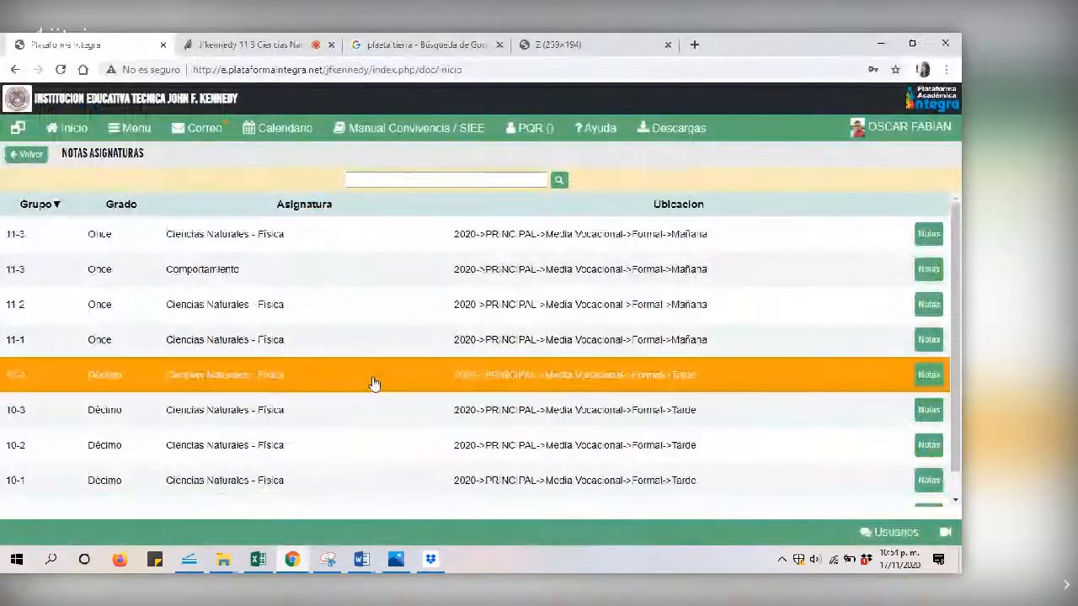